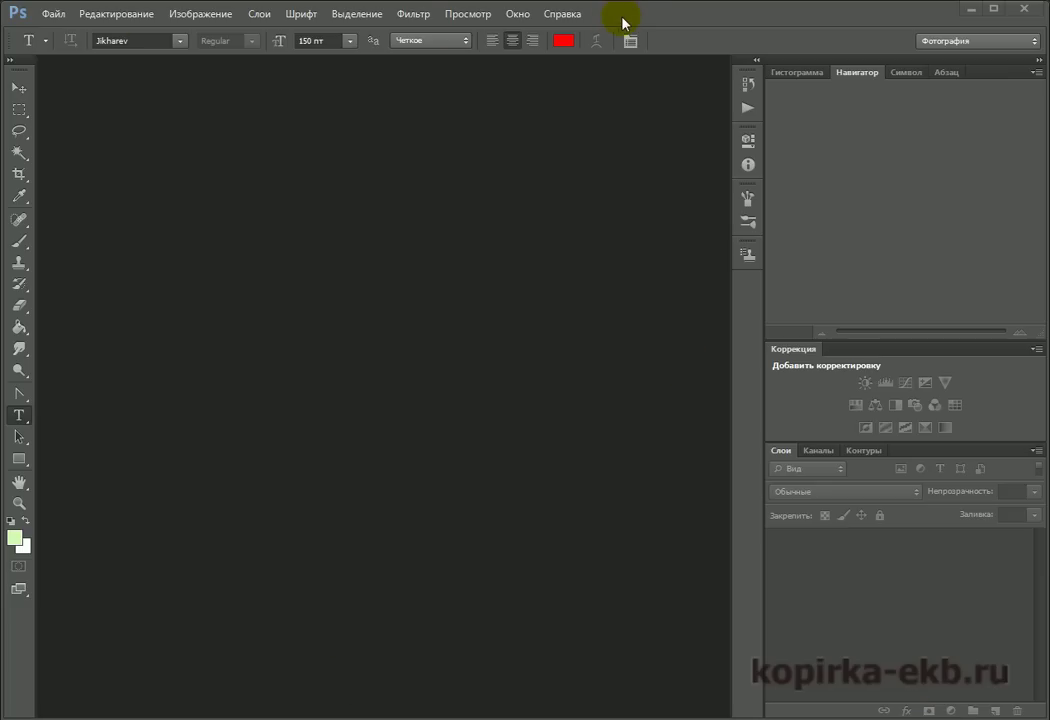
Create a new 420.03 × 297.01 mm RGB document at 300 pixels per inch with a white background
{"action": "left_click", "coordinate": [66, 14]}
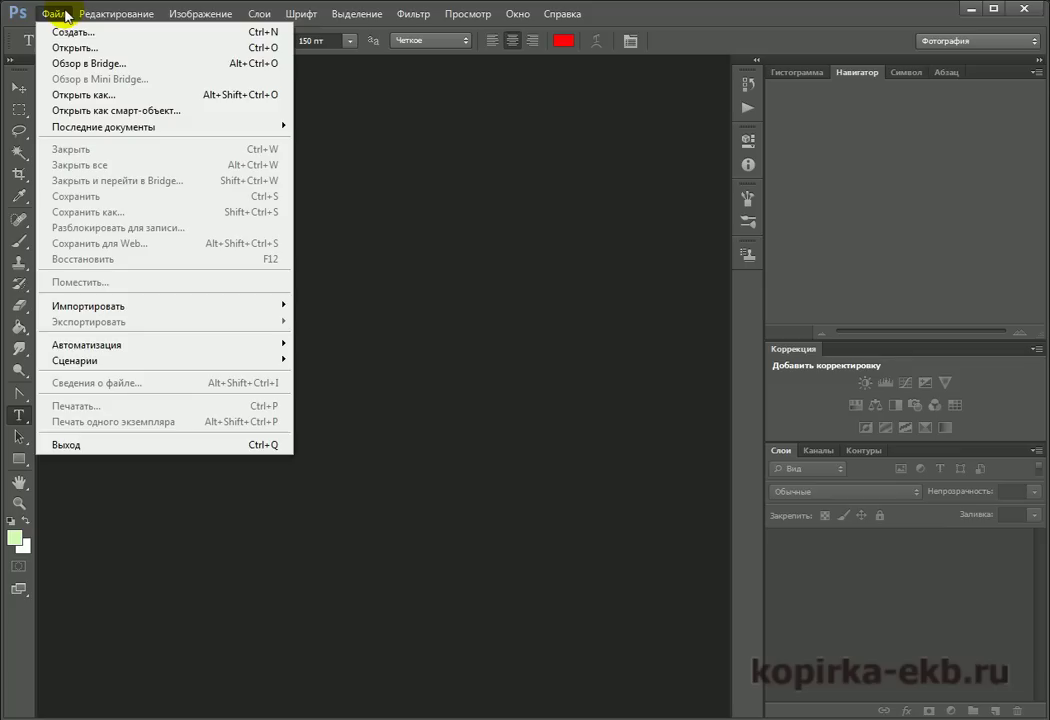
{"action": "left_click", "coordinate": [62, 31]}
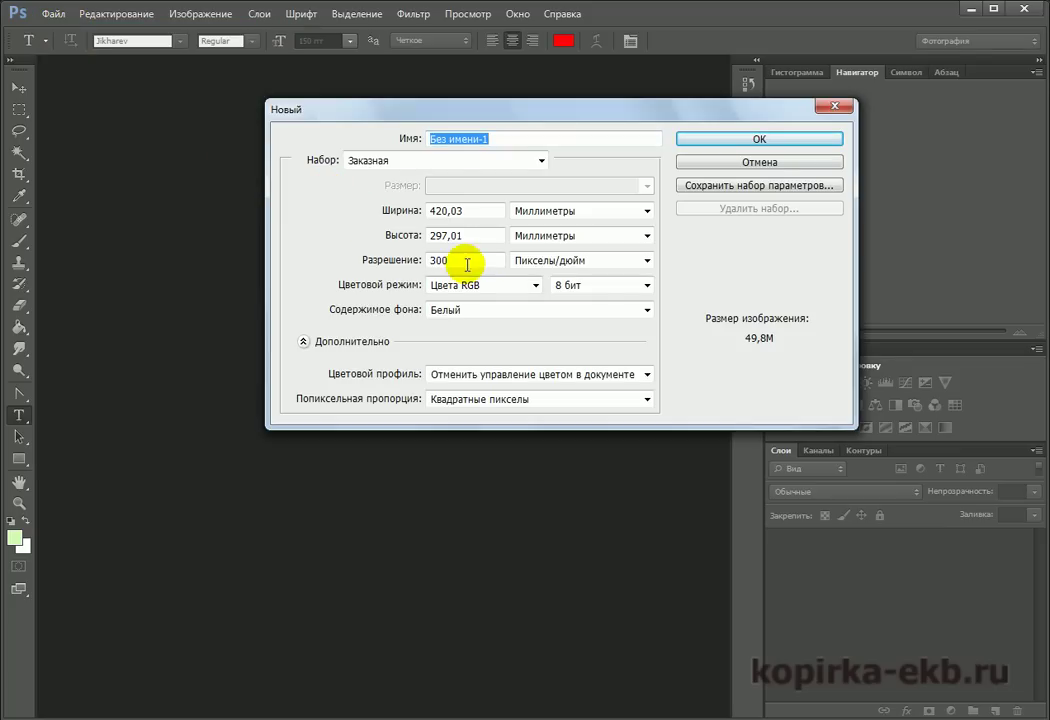
{"action": "double_click", "coordinate": [467, 264]}
{"action": "double_click", "coordinate": [469, 213]}
{"action": "double_click", "coordinate": [476, 235]}
{"action": "left_click", "coordinate": [474, 210]}
{"action": "double_click", "coordinate": [474, 210]}
{"action": "double_click", "coordinate": [460, 234]}
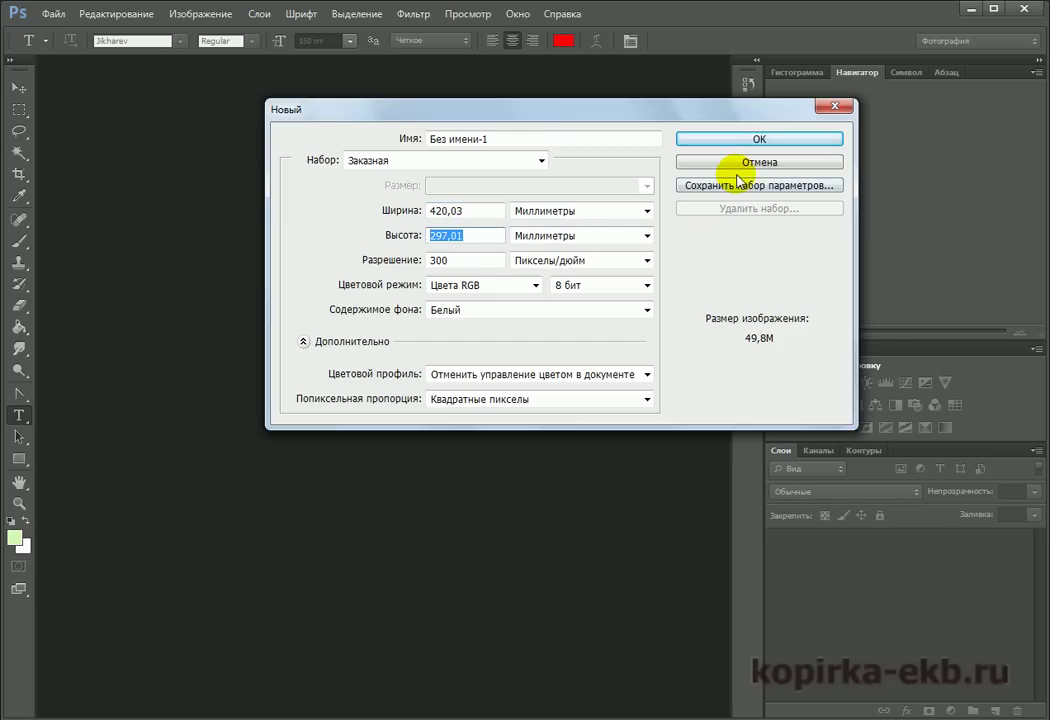
{"action": "left_click", "coordinate": [758, 142]}
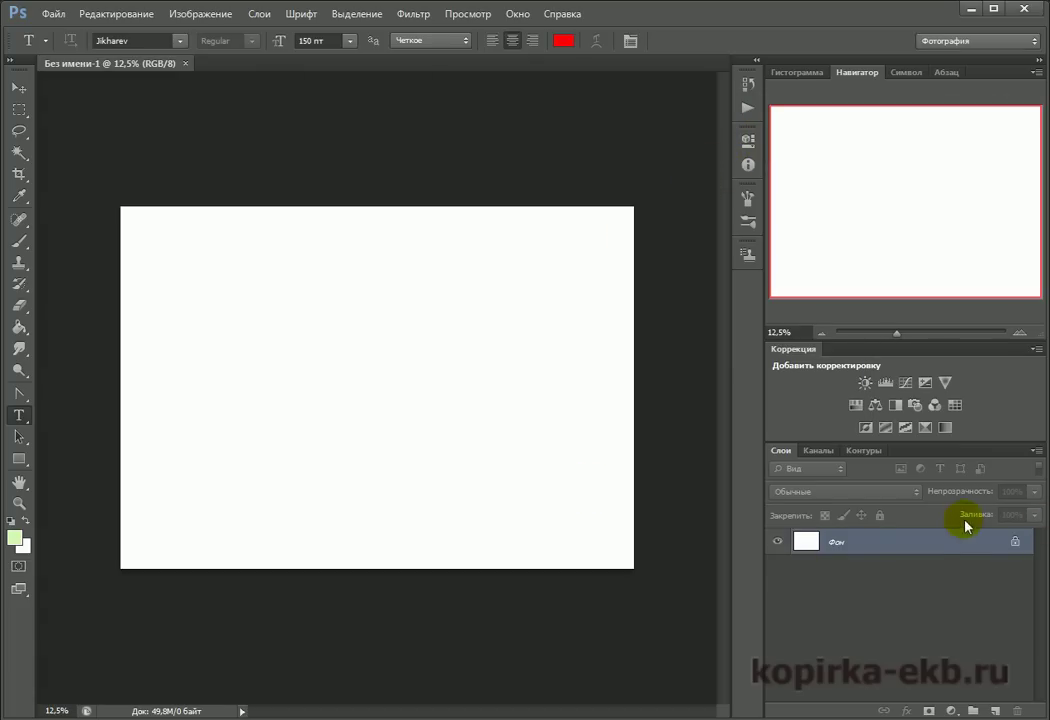
Convert the locked background into a regular layer and fill it with bright green 88fb34 using the Paint Bucket
{"action": "double_click", "coordinate": [937, 548]}
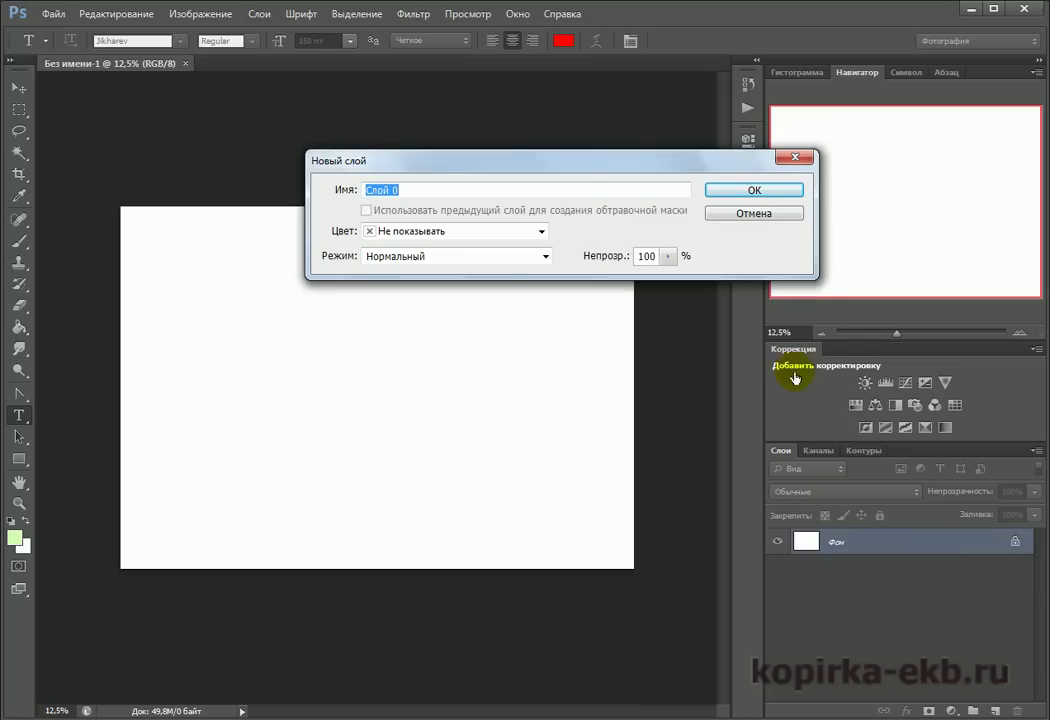
{"action": "left_click", "coordinate": [741, 193]}
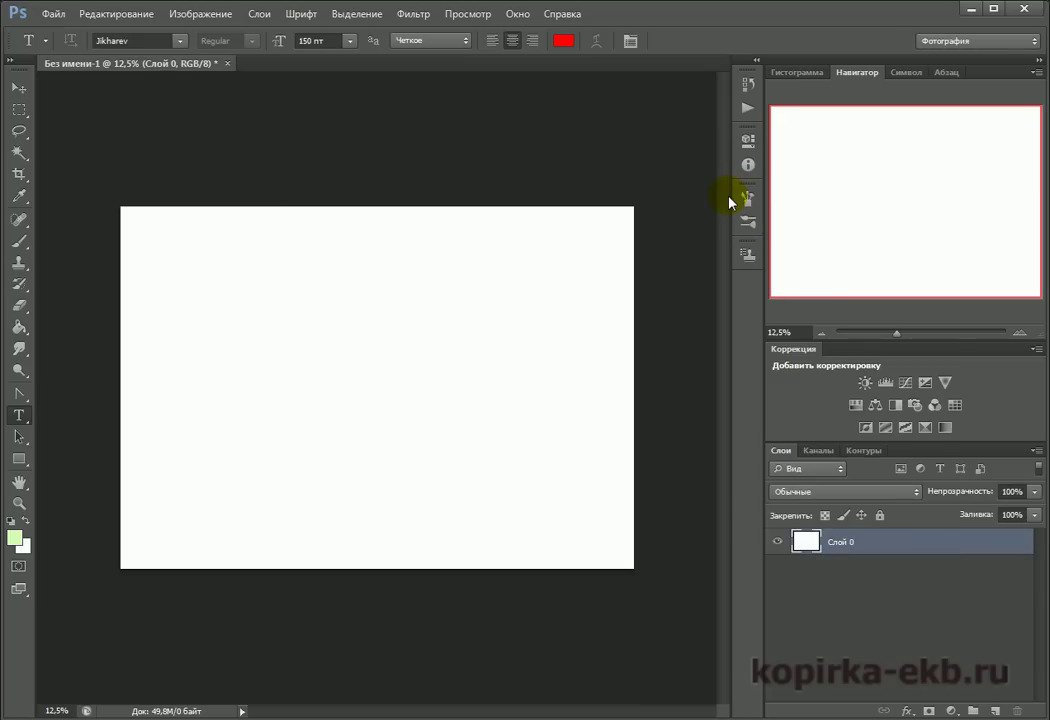
{"action": "left_click", "coordinate": [16, 543]}
{"action": "mouse_move", "coordinate": [661, 206]}
{"action": "left_mouse_down"}
{"action": "mouse_move", "coordinate": [715, 181]}
{"action": "mouse_move", "coordinate": [712, 216]}
{"action": "mouse_move", "coordinate": [716, 187]}
{"action": "left_mouse_up"}
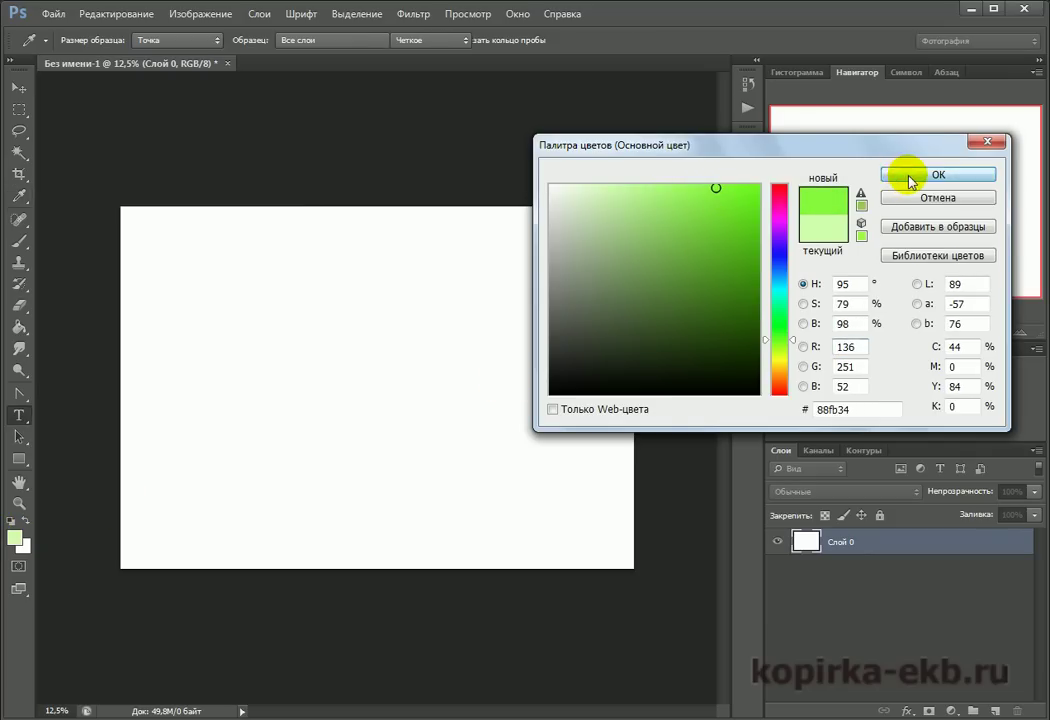
{"action": "left_click", "coordinate": [910, 181]}
{"action": "left_click", "coordinate": [22, 309]}
{"action": "left_click", "coordinate": [19, 327]}
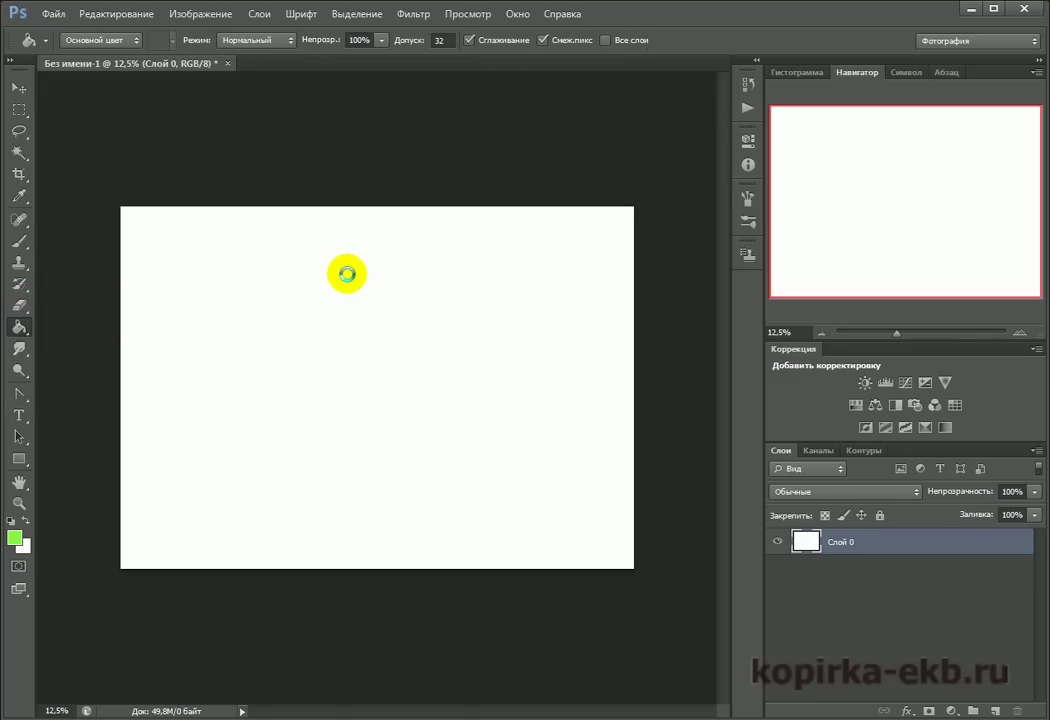
{"action": "left_click", "coordinate": [347, 273]}
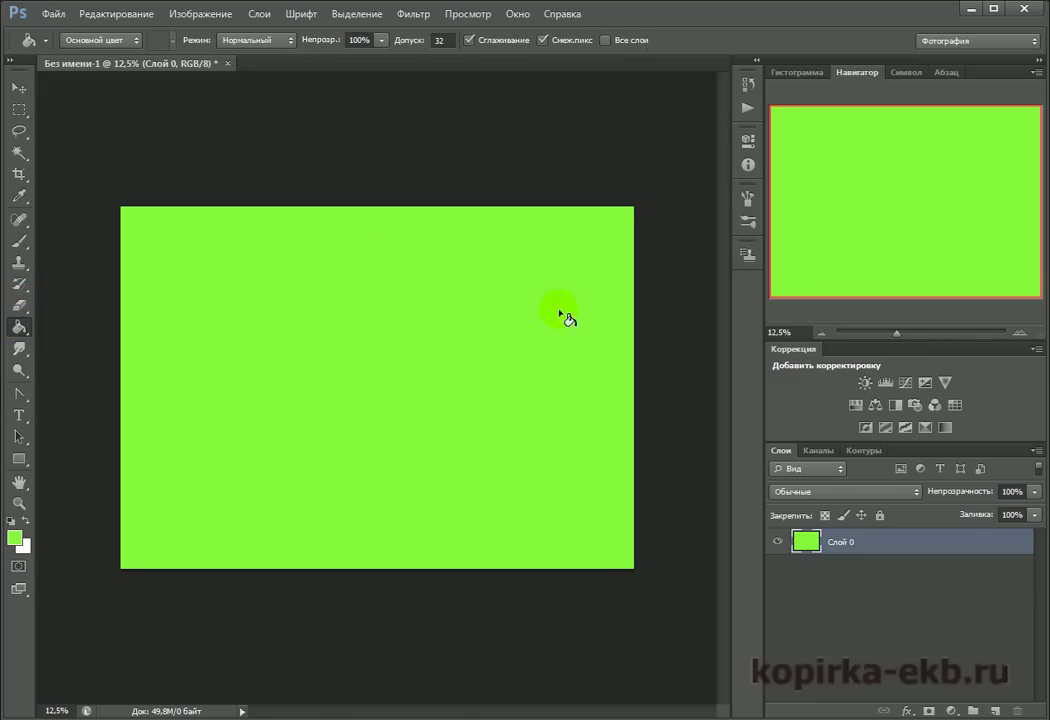
Add a new layer and draw a fixed-size 15 × 10 cm rectangle path near the middle of the canvas
{"action": "left_click", "coordinate": [995, 711]}
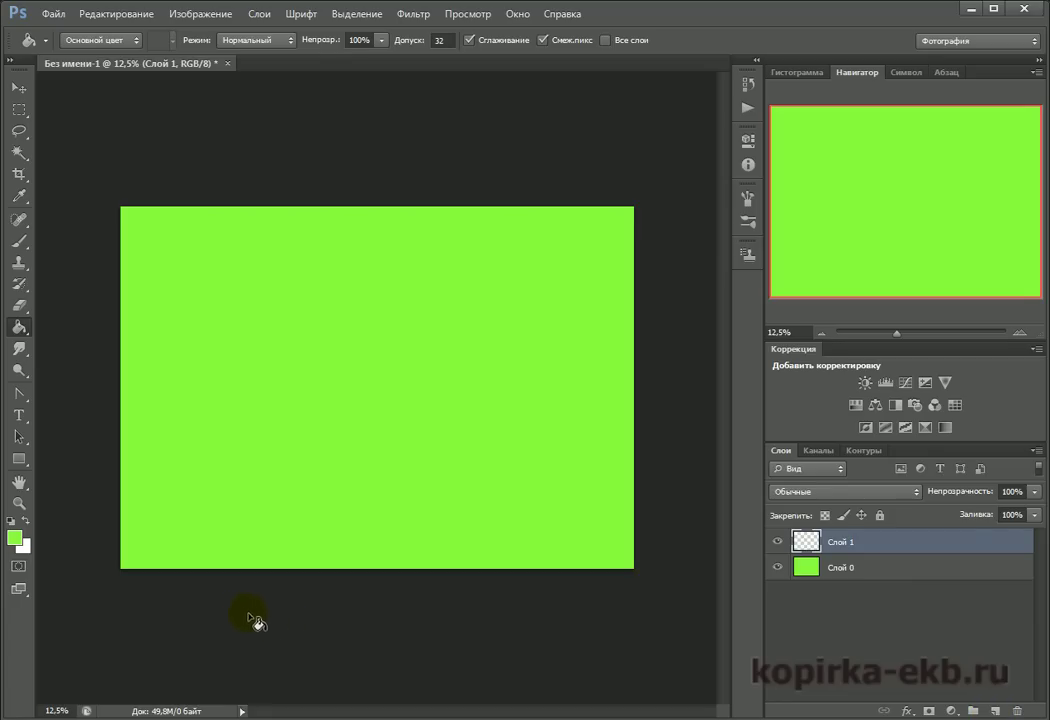
{"action": "left_click", "coordinate": [19, 461]}
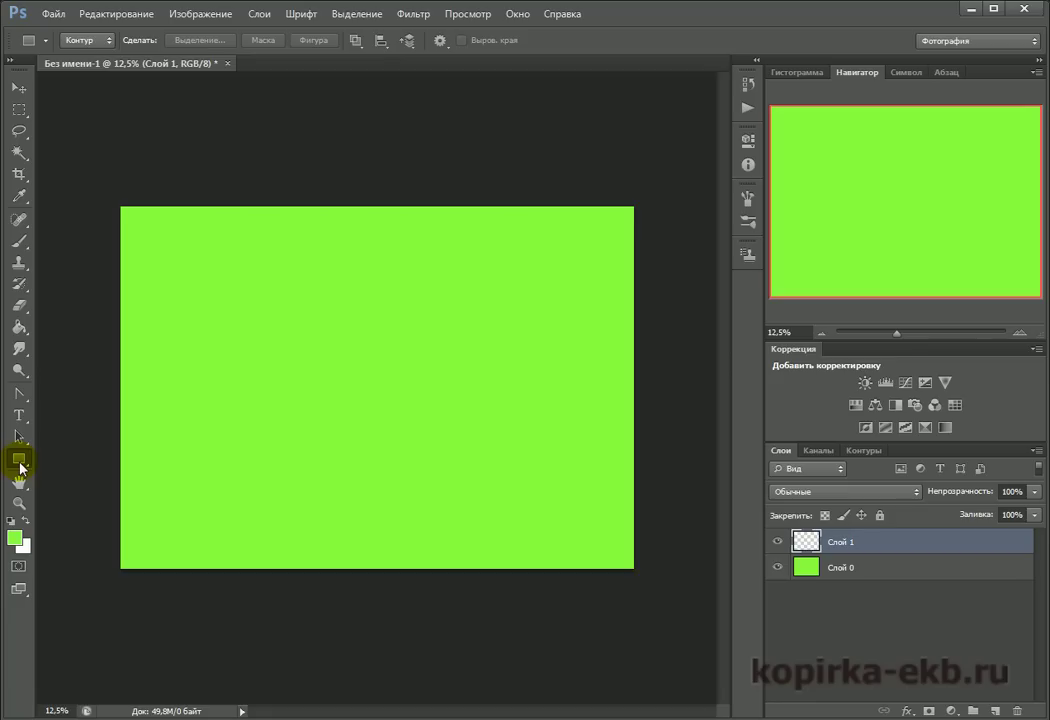
{"action": "left_click", "coordinate": [440, 40]}
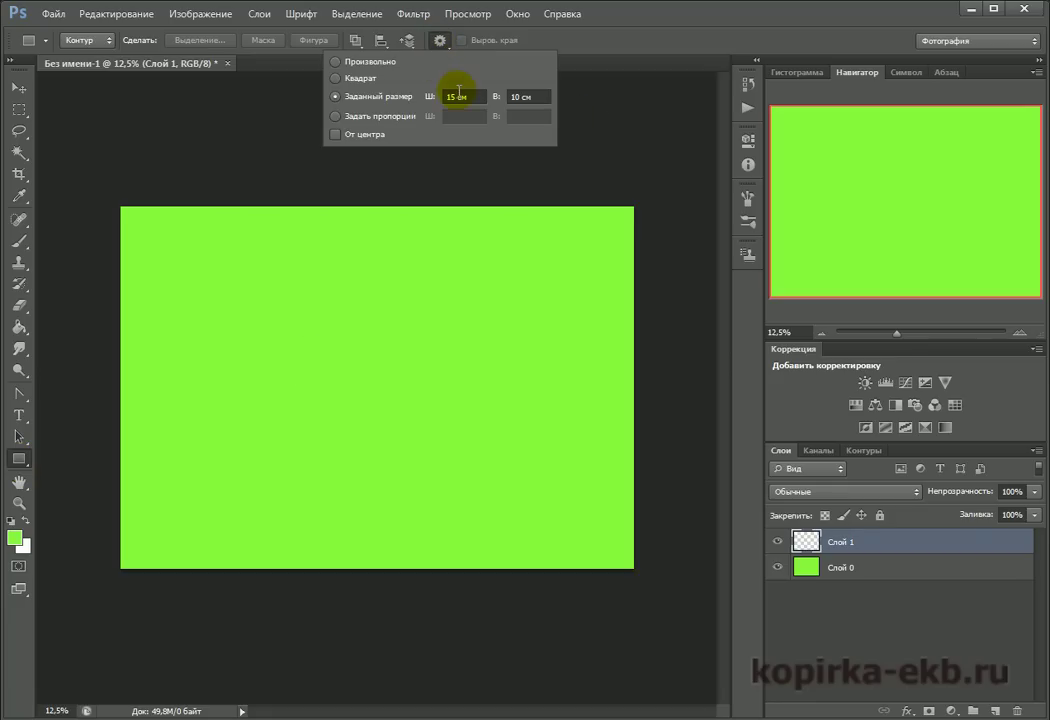
{"action": "left_click", "coordinate": [459, 96]}
{"action": "left_click", "coordinate": [538, 97]}
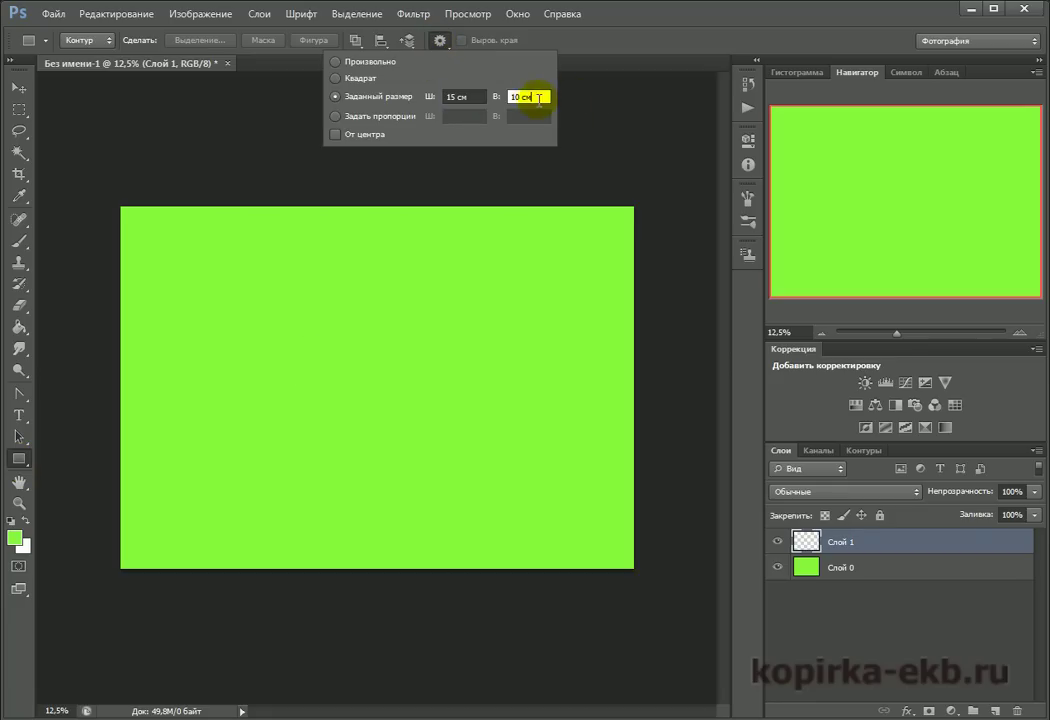
{"action": "left_click", "coordinate": [459, 96]}
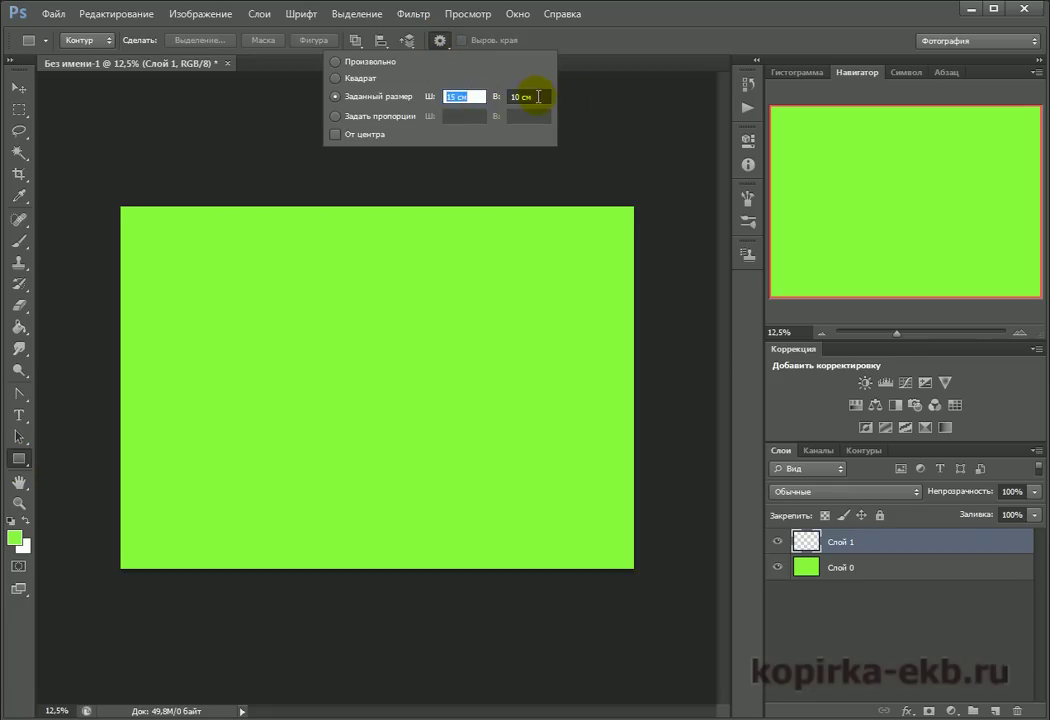
{"action": "left_click", "coordinate": [538, 97]}
{"action": "left_click_drag", "start_coordinate": [247, 331], "coordinate": [269, 337]}
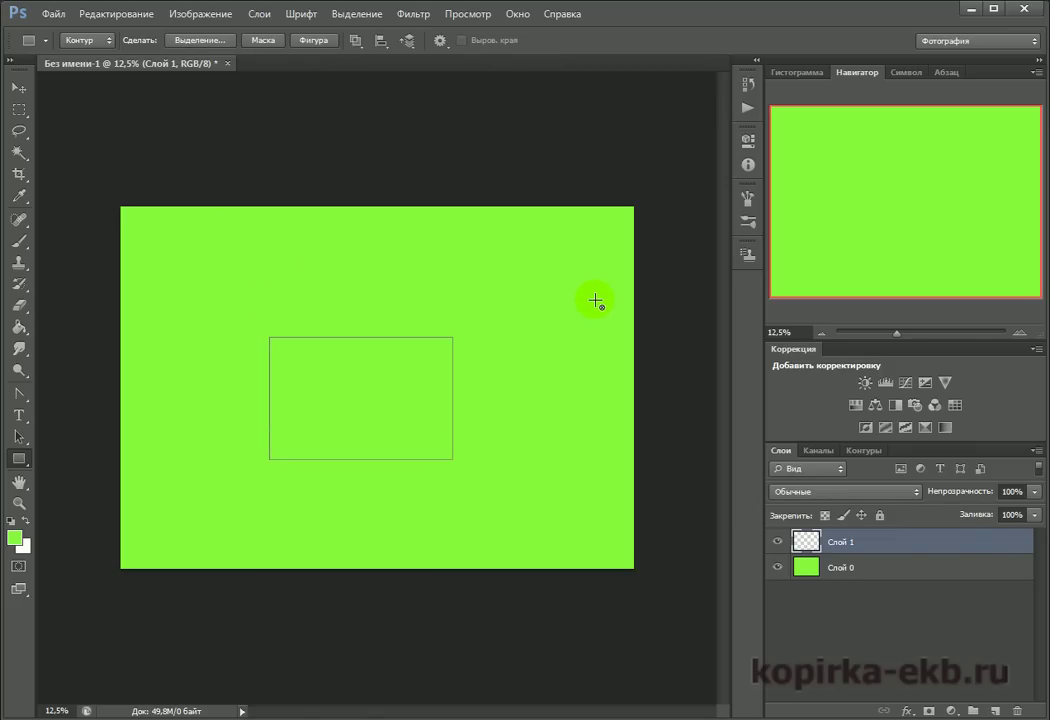
Fill the rectangle path with white in normal mode at 100% opacity and clear the path
{"action": "right_click", "coordinate": [361, 371]}
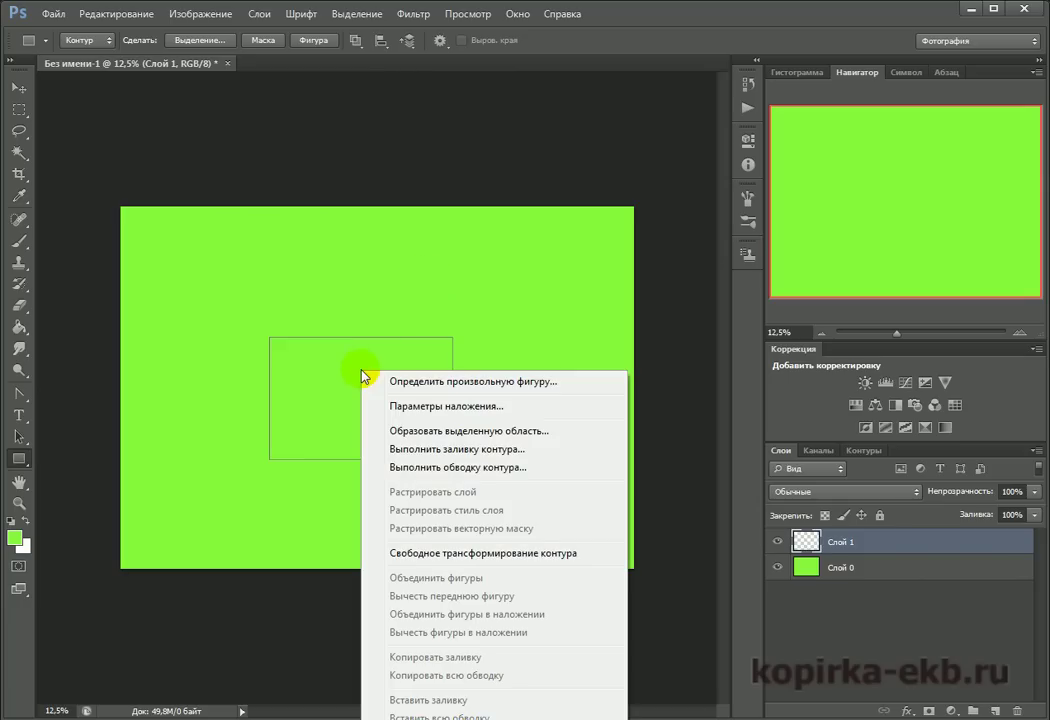
{"action": "left_click", "coordinate": [433, 449]}
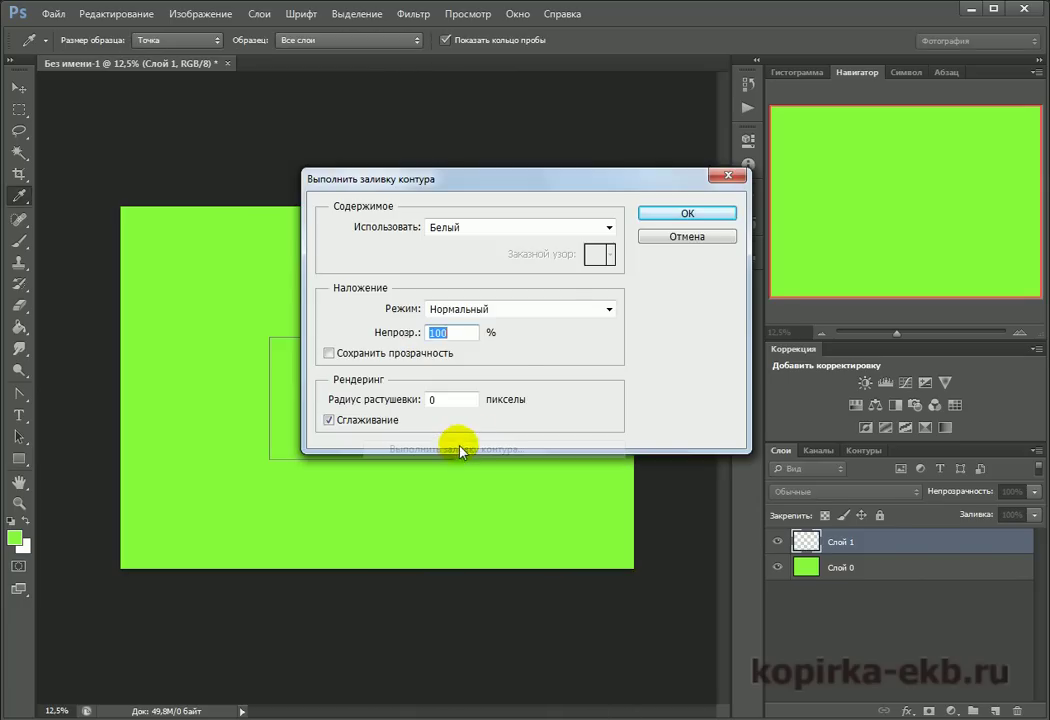
{"action": "left_click", "coordinate": [614, 224]}
{"action": "left_click", "coordinate": [500, 370]}
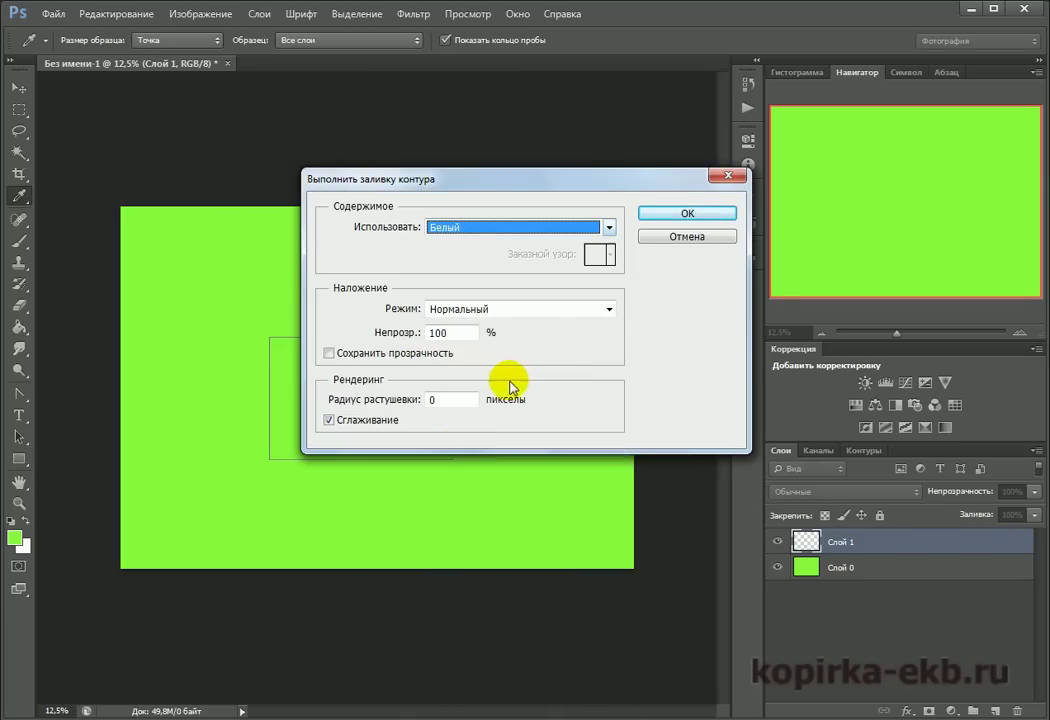
{"action": "left_click", "coordinate": [687, 215]}
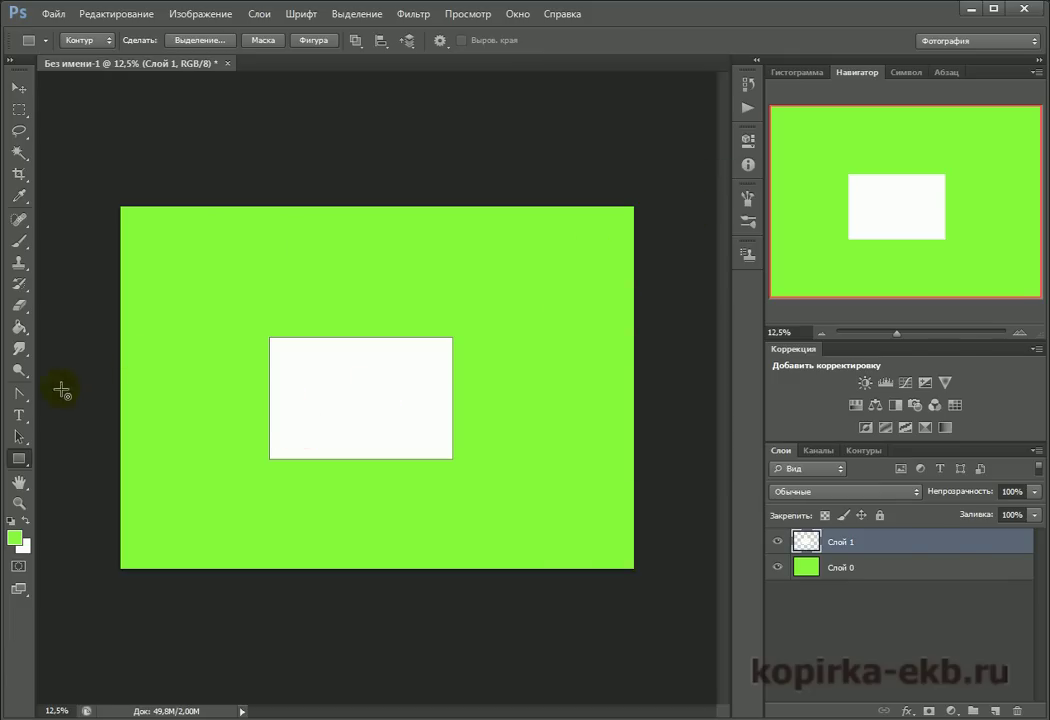
{"action": "left_click", "coordinate": [325, 416]}
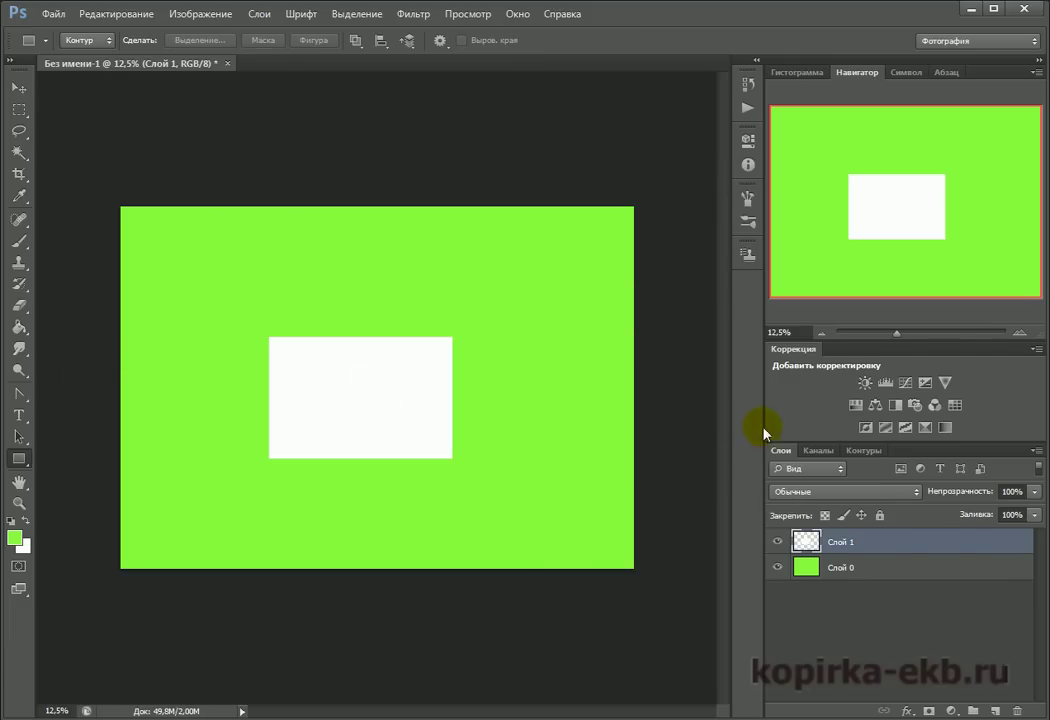
Move the white rectangle slightly up, scale it proportionally to about 157% and reposition it just left of the canvas centre
{"action": "left_click", "coordinate": [18, 88]}
{"action": "mouse_move", "coordinate": [347, 389]}
{"action": "left_mouse_down"}
{"action": "mouse_move", "coordinate": [345, 347]}
{"action": "mouse_move", "coordinate": [362, 374]}
{"action": "left_mouse_up"}
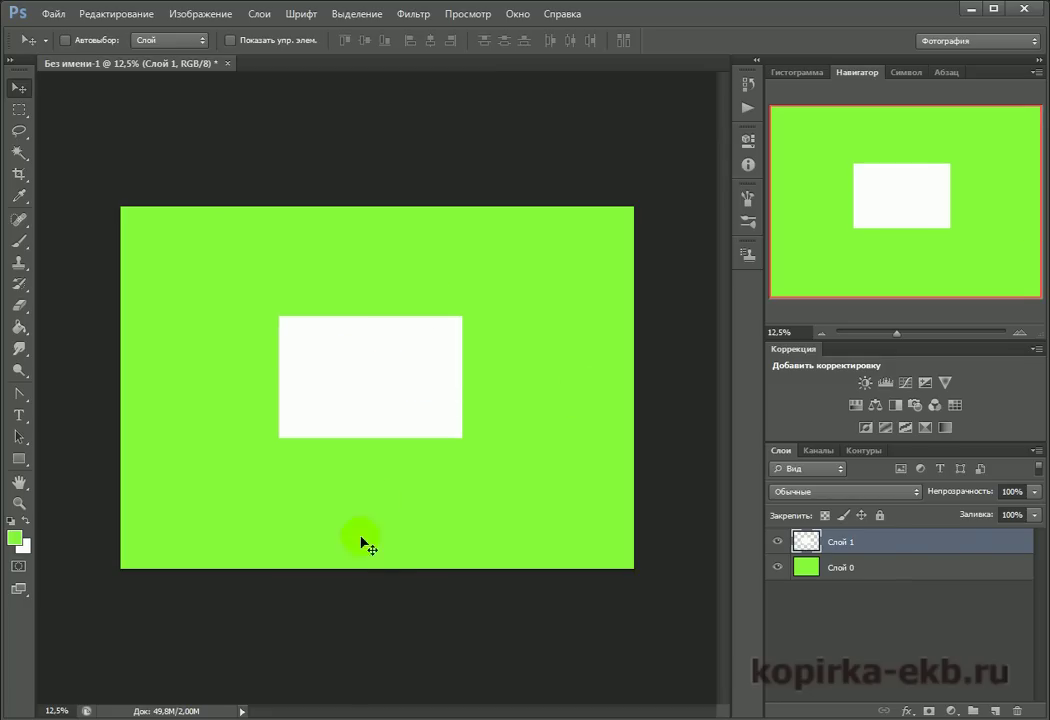
{"action": "key", "text": "ctrl+t"}
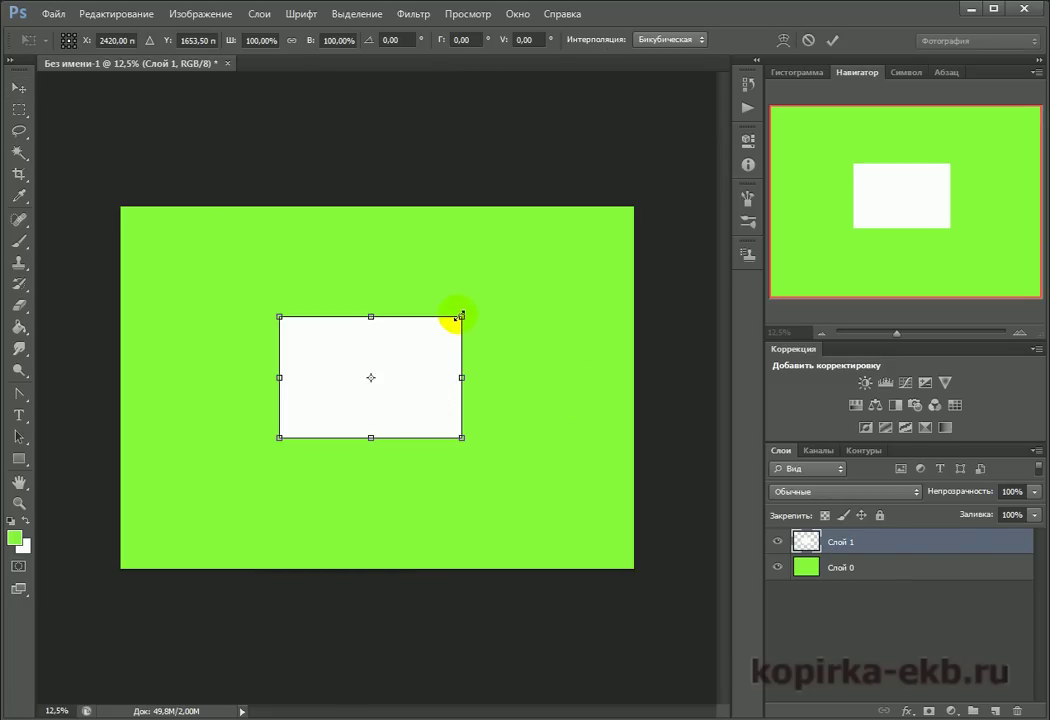
{"action": "left_click_drag", "start_coordinate": [461, 316], "coordinate": [567, 244]}
{"action": "left_click_drag", "start_coordinate": [499, 295], "coordinate": [436, 330]}
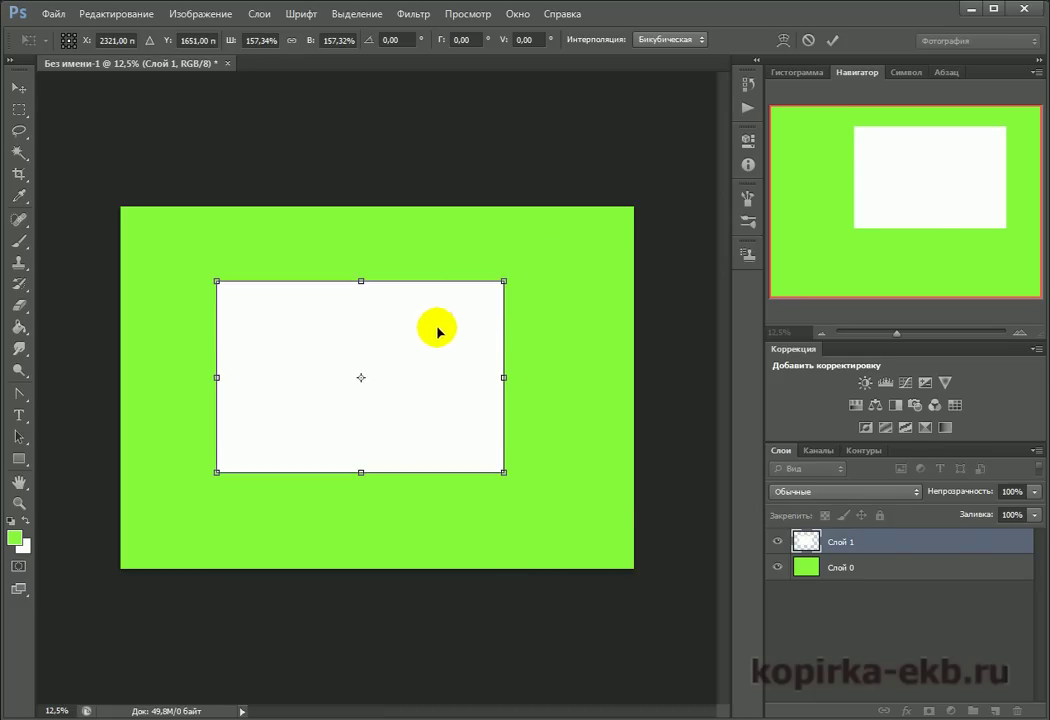
{"action": "key", "text": "Return"}
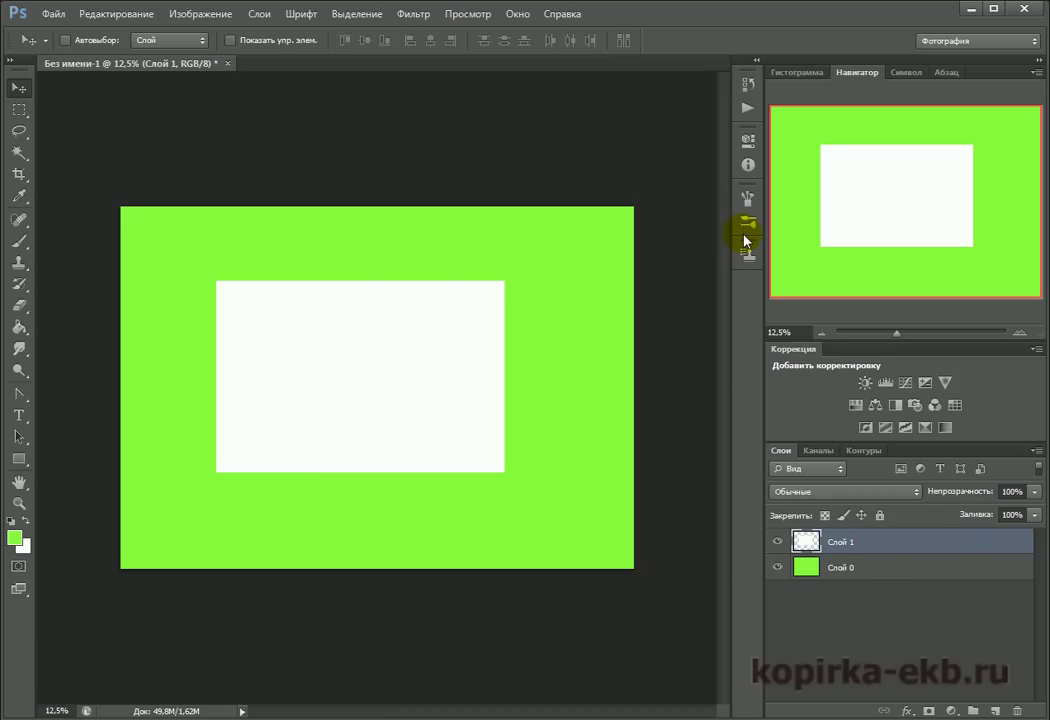
Rotate the white rectangle by -5° and nudge it slightly up and to the left
{"action": "key", "text": "ctrl+t"}
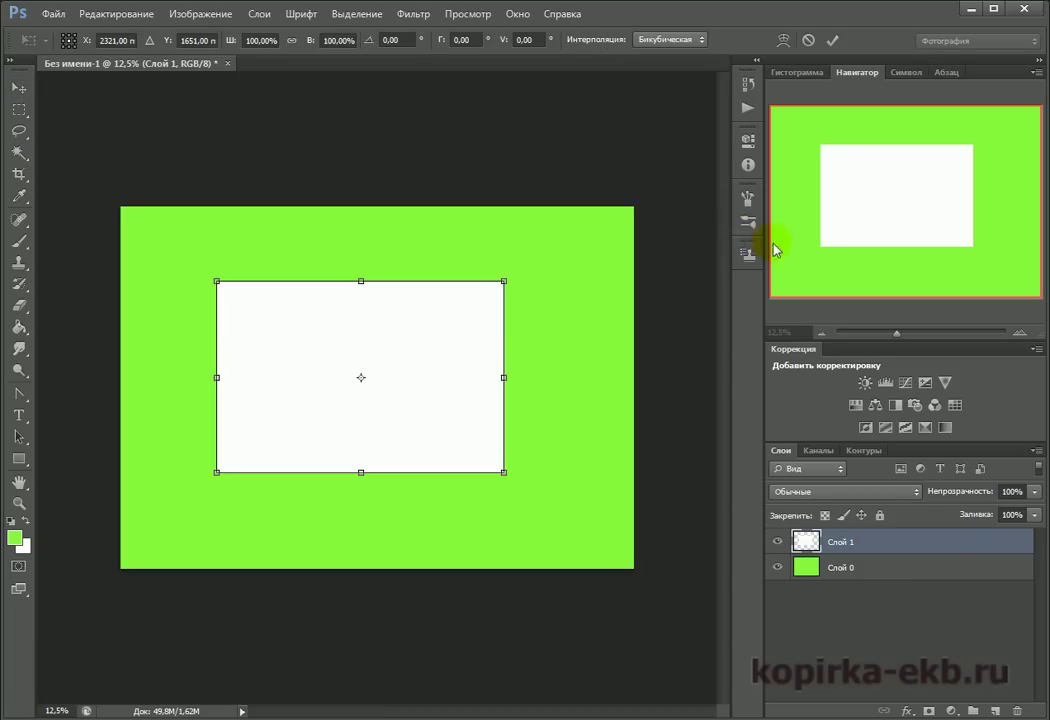
{"action": "left_click", "coordinate": [370, 42]}
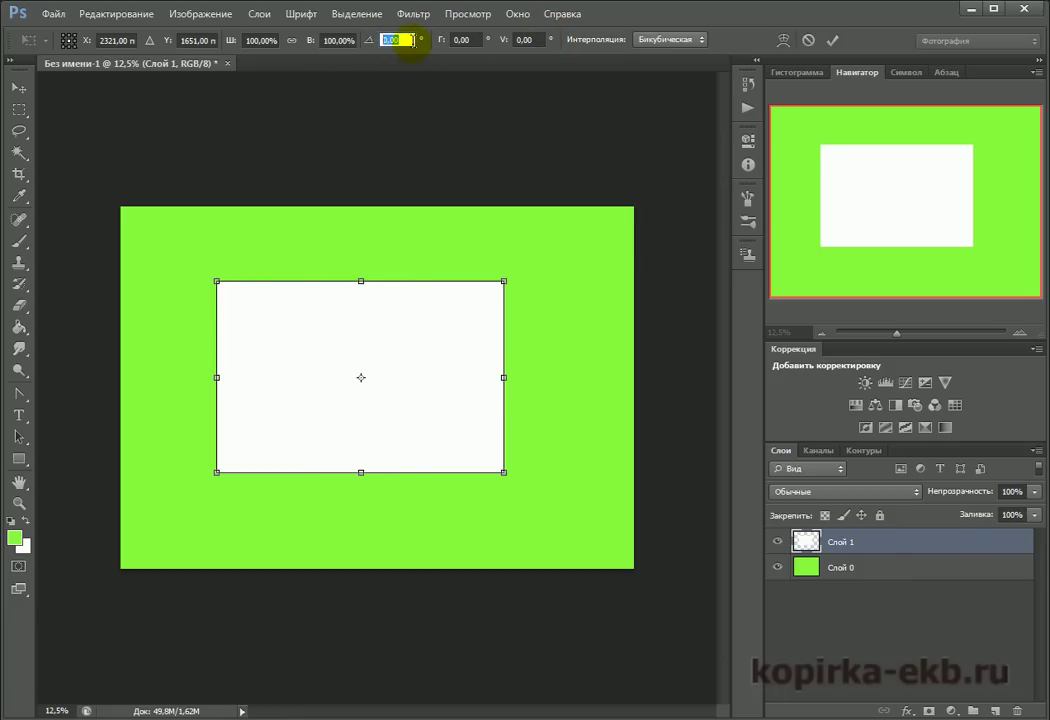
{"action": "type", "text": "-5"}
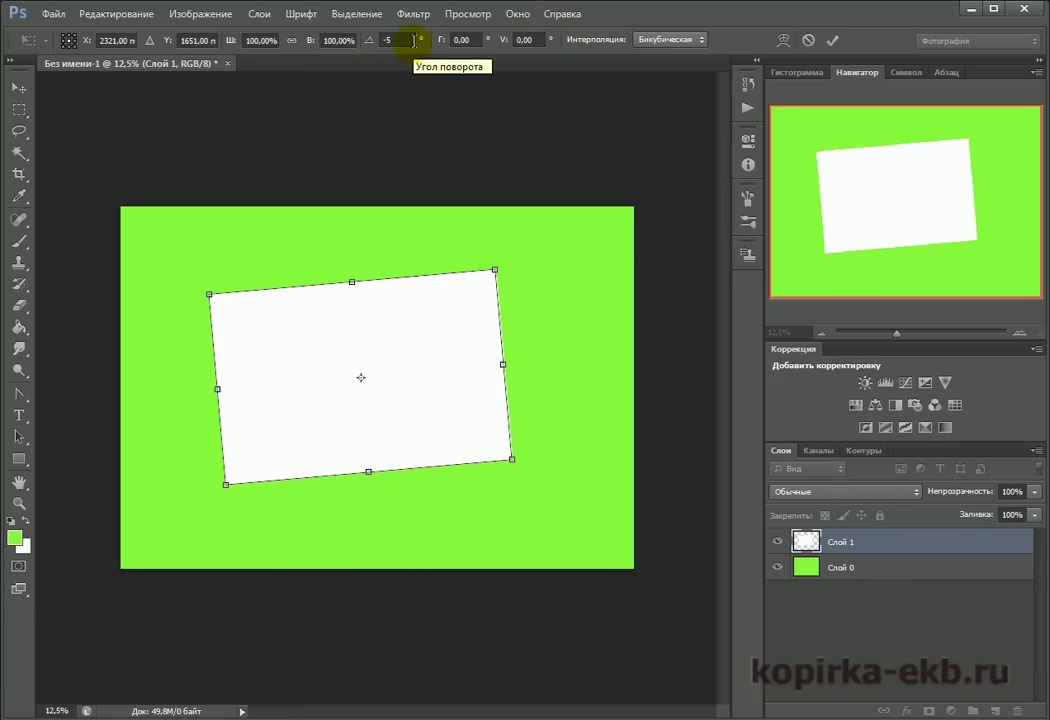
{"action": "left_click", "coordinate": [469, 263]}
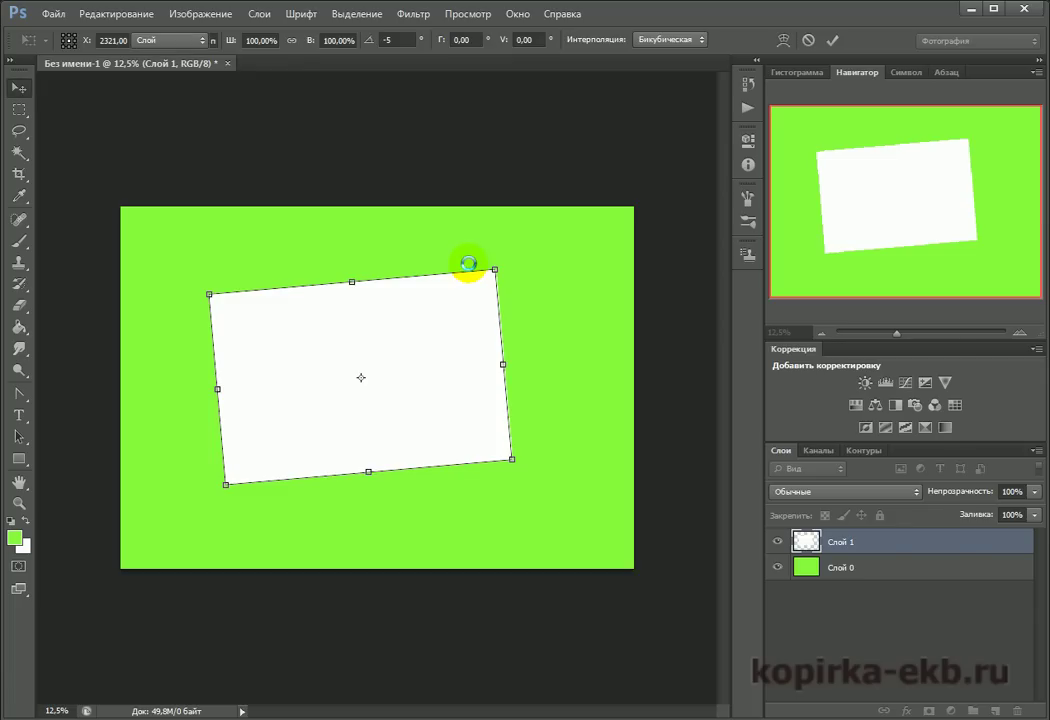
{"action": "key", "text": "Return"}
{"action": "left_click_drag", "start_coordinate": [403, 323], "coordinate": [398, 319]}
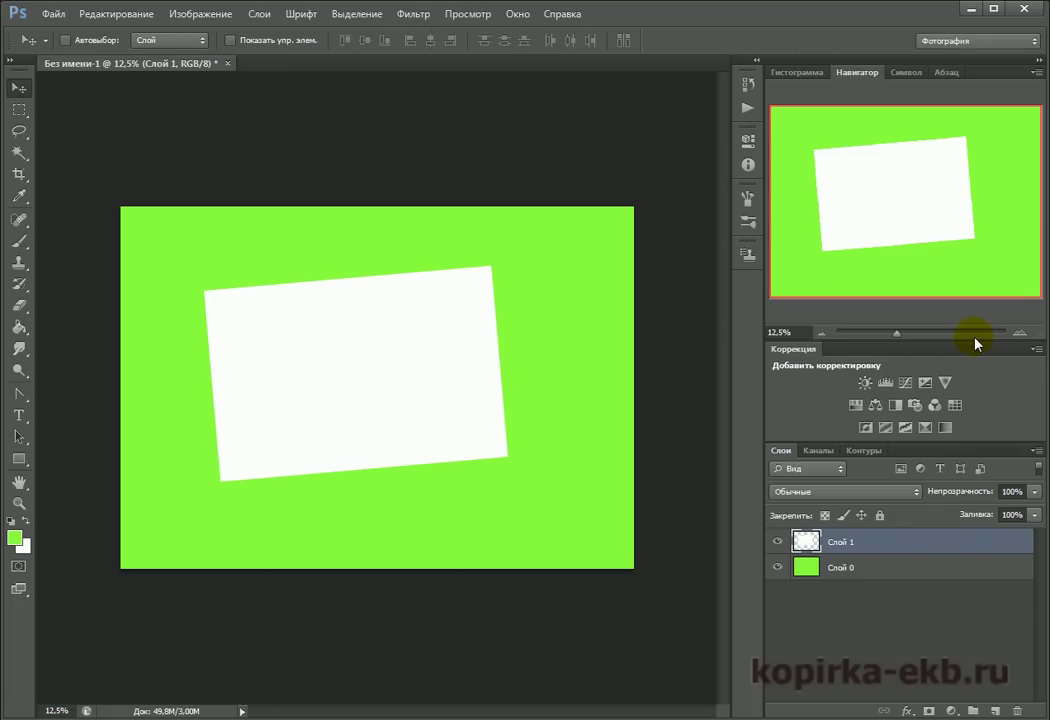
Enlarge the tilted white rectangle proportionally to about 110% and shift it slightly to the left
{"action": "key", "text": "ctrl+t"}
{"action": "left_click_drag", "start_coordinate": [507, 482], "coordinate": [532, 511]}
{"action": "left_click_drag", "start_coordinate": [469, 436], "coordinate": [427, 427]}
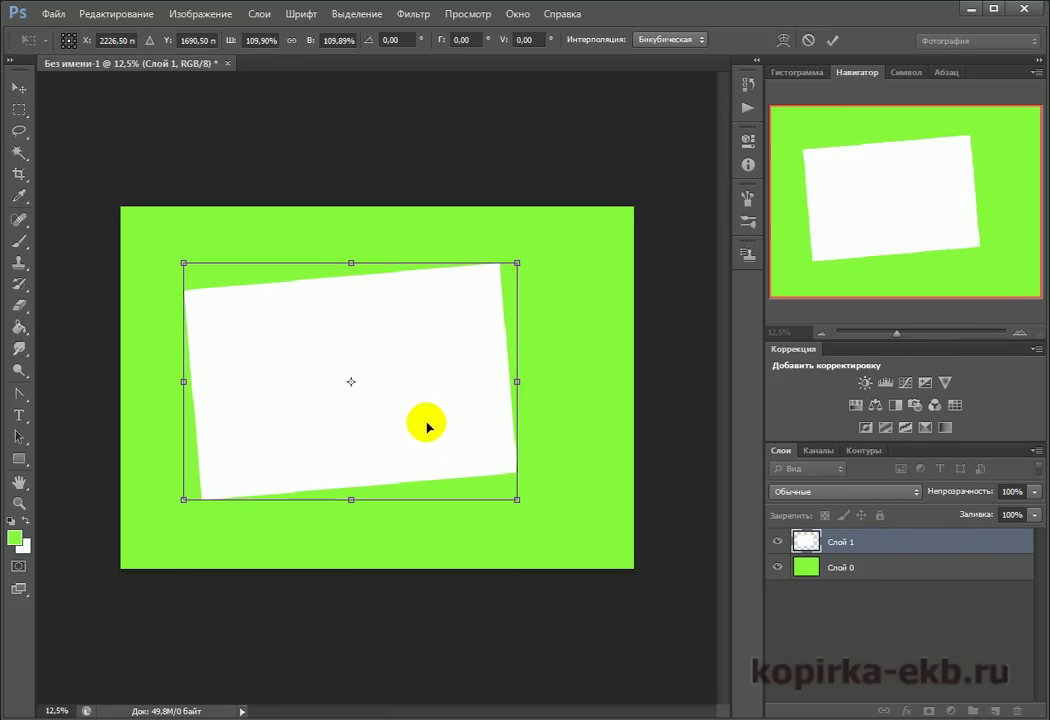
{"action": "key", "text": "Return"}
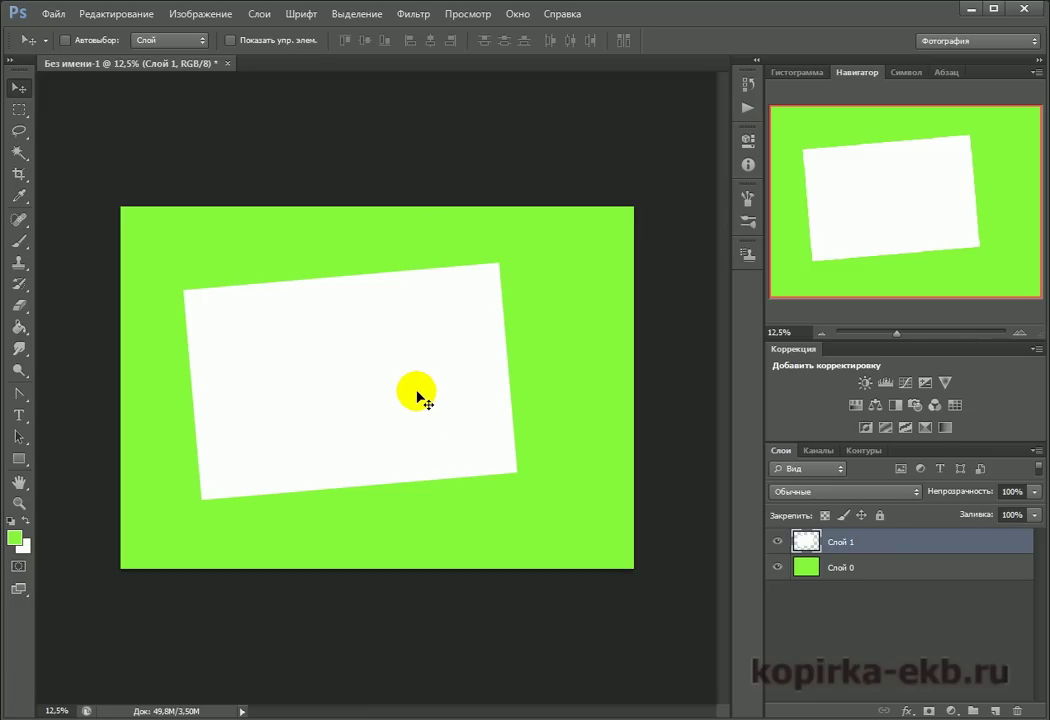
Place the кал_сетка file from the шаблон календаря folder as a new layer above the white rectangle
{"action": "left_click", "coordinate": [55, 14]}
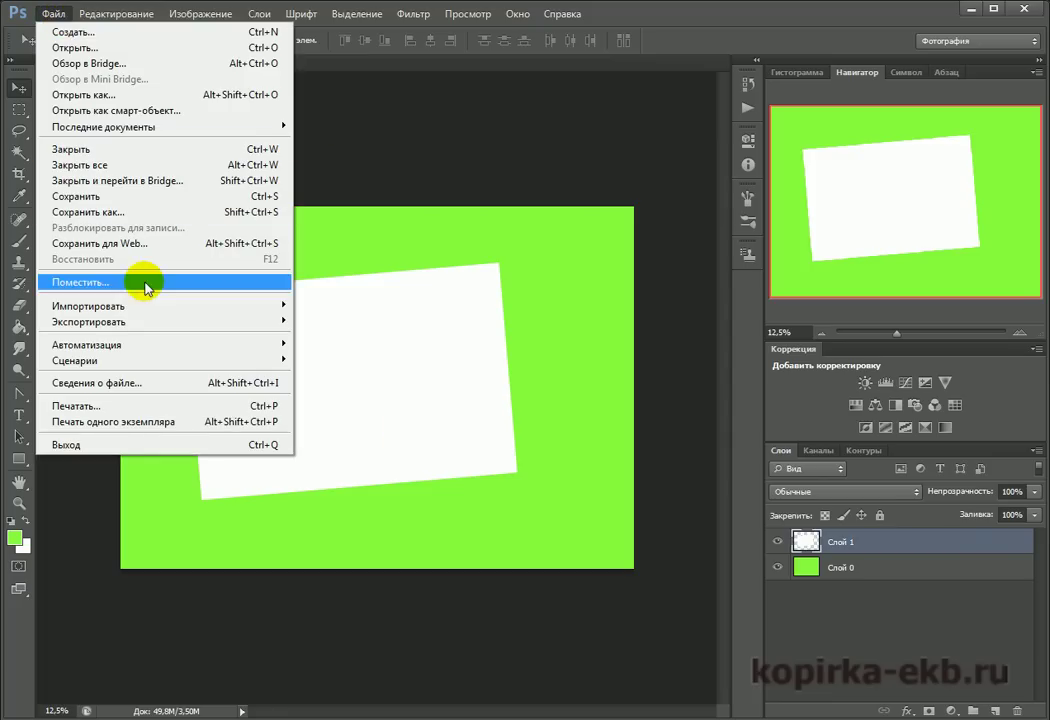
{"action": "left_click", "coordinate": [250, 282]}
{"action": "left_click", "coordinate": [405, 175]}
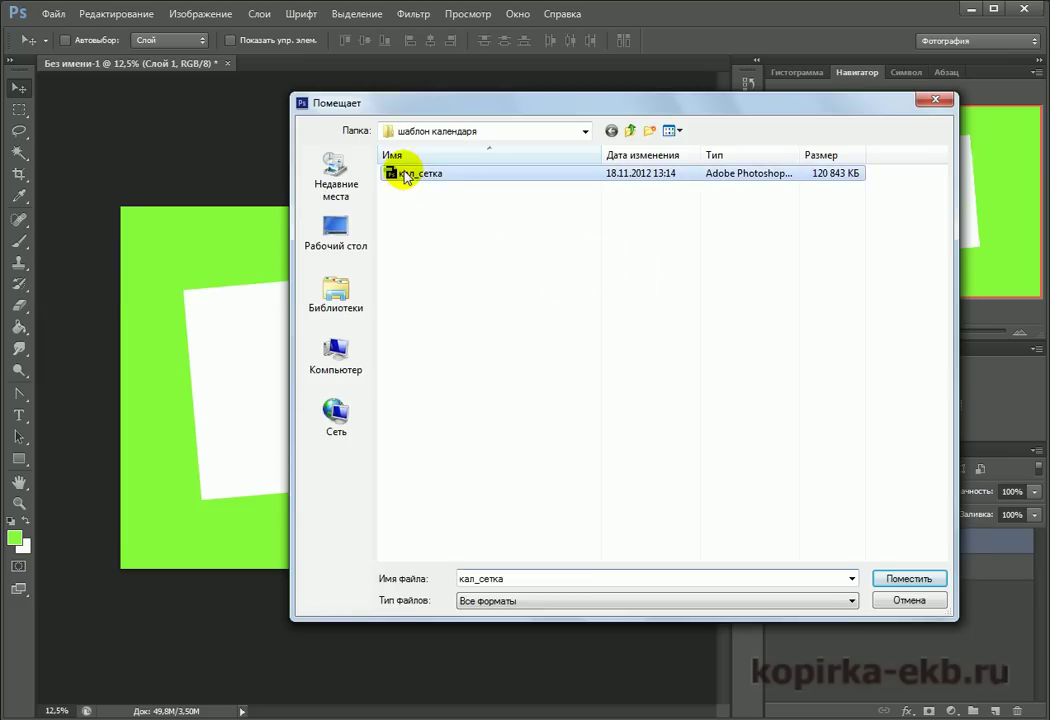
{"action": "left_click", "coordinate": [926, 580]}
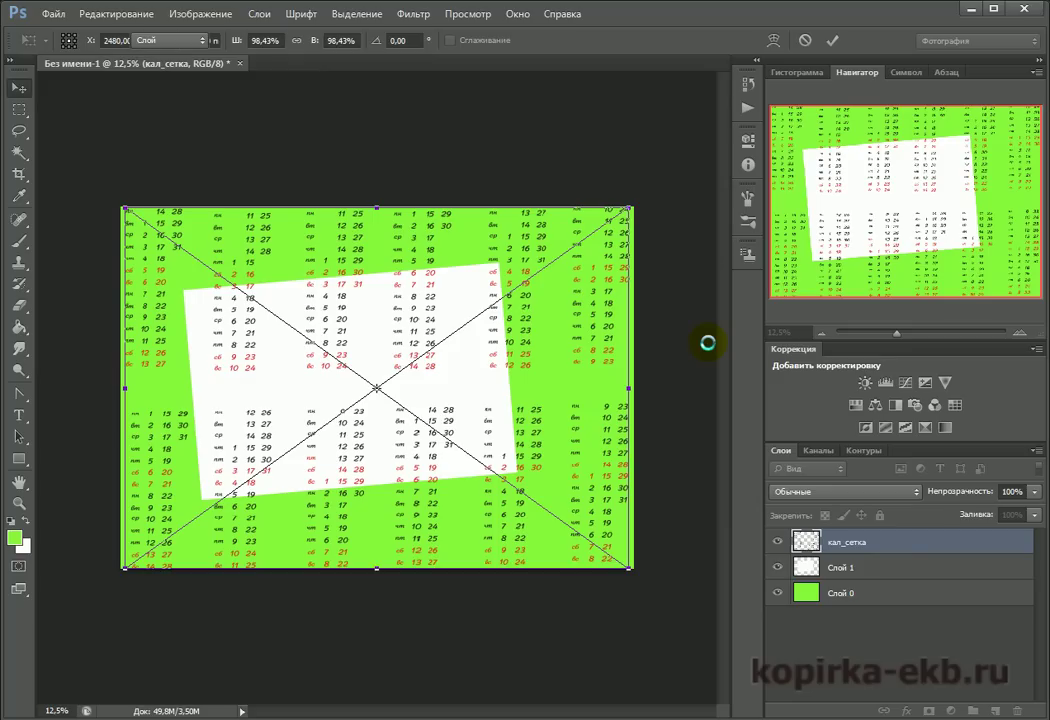
Rasterize the кал_сетка layer, delete everything except its lower-left month block and clear the selection
{"action": "right_click", "coordinate": [890, 550]}
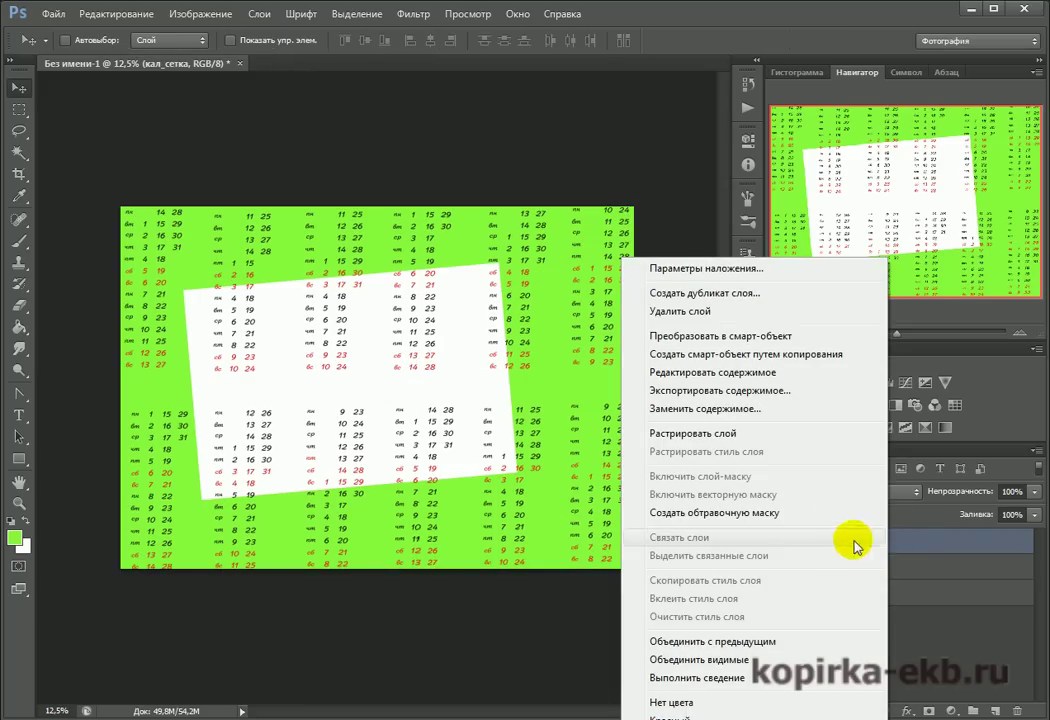
{"action": "left_click", "coordinate": [760, 433]}
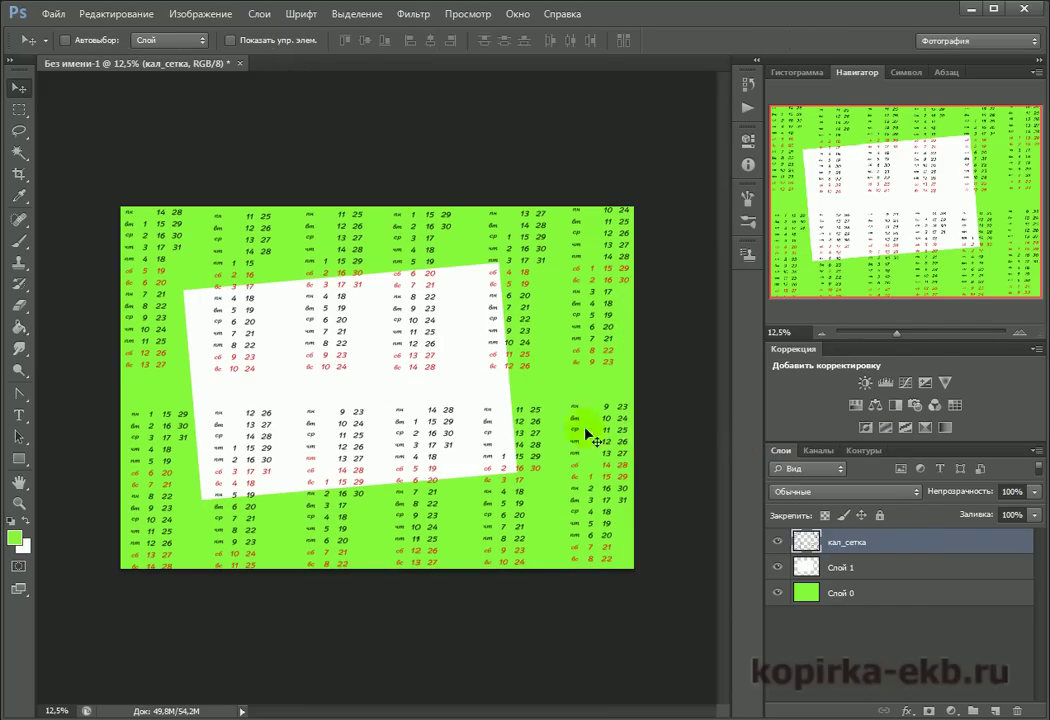
{"action": "left_click", "coordinate": [22, 108]}
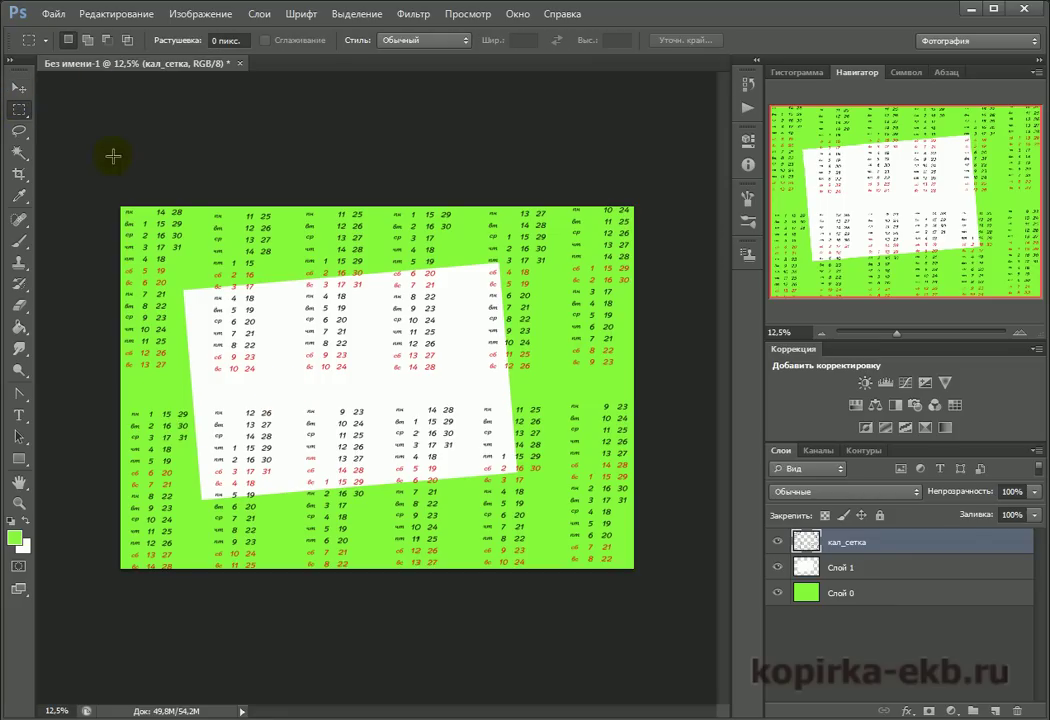
{"action": "left_click_drag", "start_coordinate": [119, 395], "coordinate": [202, 640]}
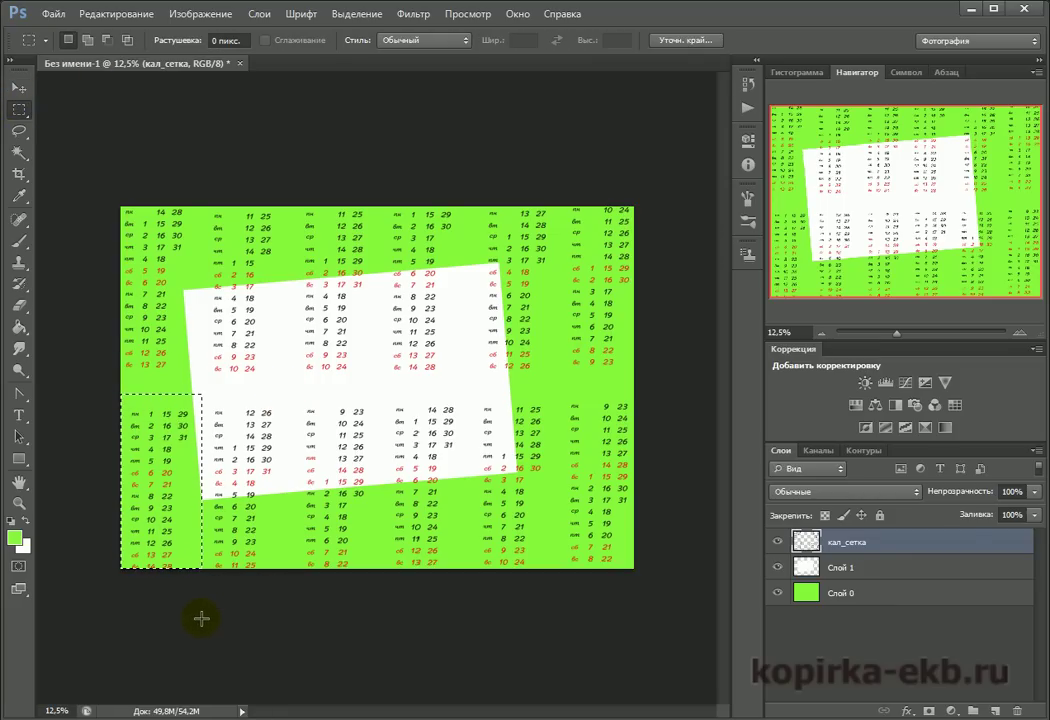
{"action": "left_click", "coordinate": [357, 14]}
{"action": "left_click", "coordinate": [395, 77]}
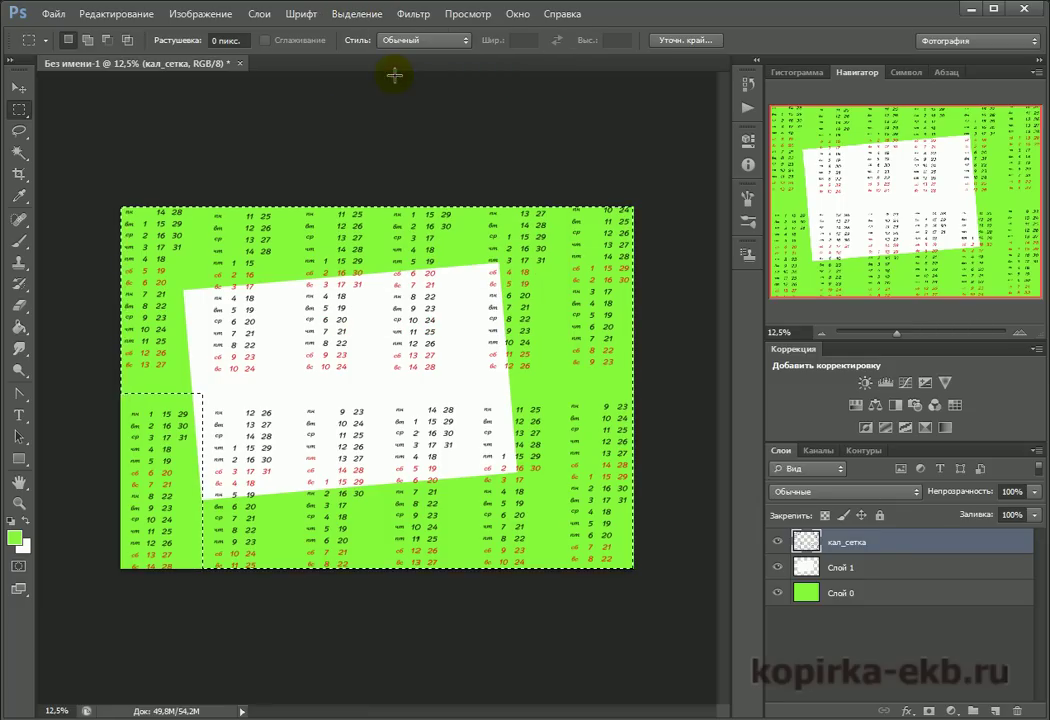
{"action": "key", "text": "Delete"}
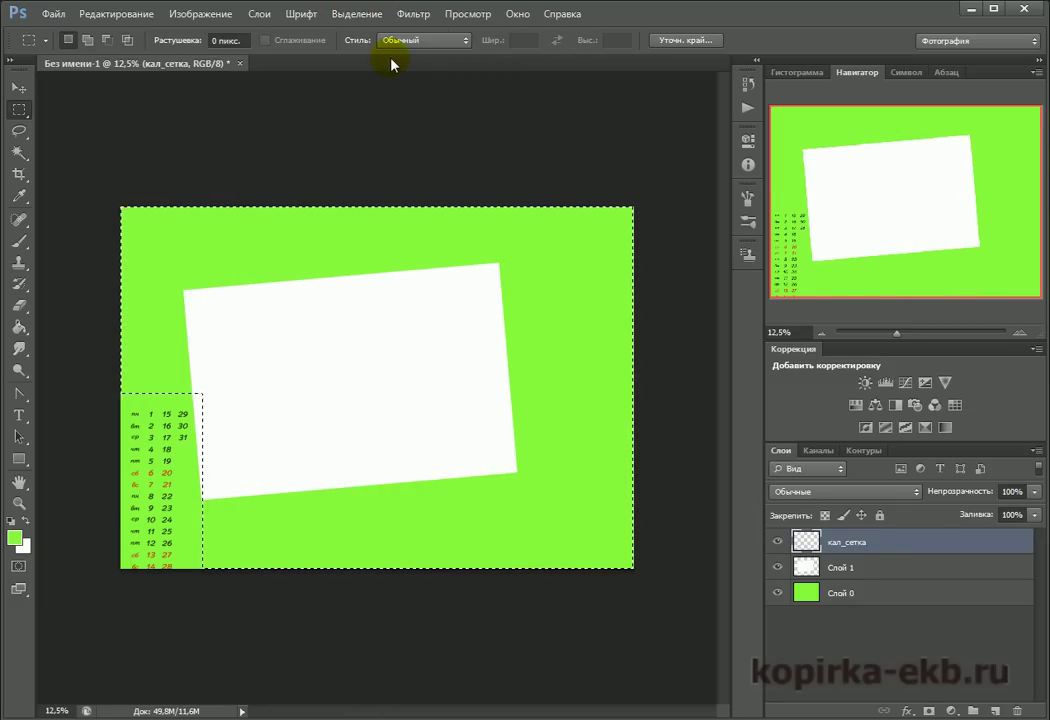
{"action": "key", "text": "ctrl+d"}
Move the remaining month grid to the right of the white rectangle and rotate it by -5°
{"action": "left_click", "coordinate": [17, 88]}
{"action": "left_click_drag", "start_coordinate": [165, 421], "coordinate": [555, 298]}
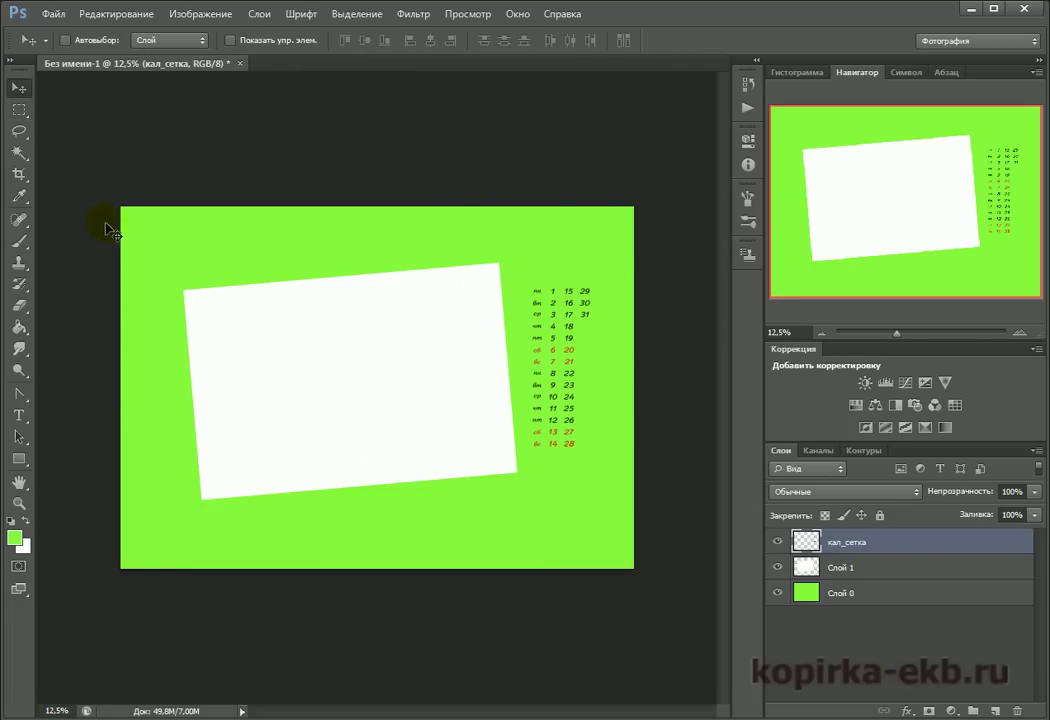
{"action": "key", "text": "ctrl+t"}
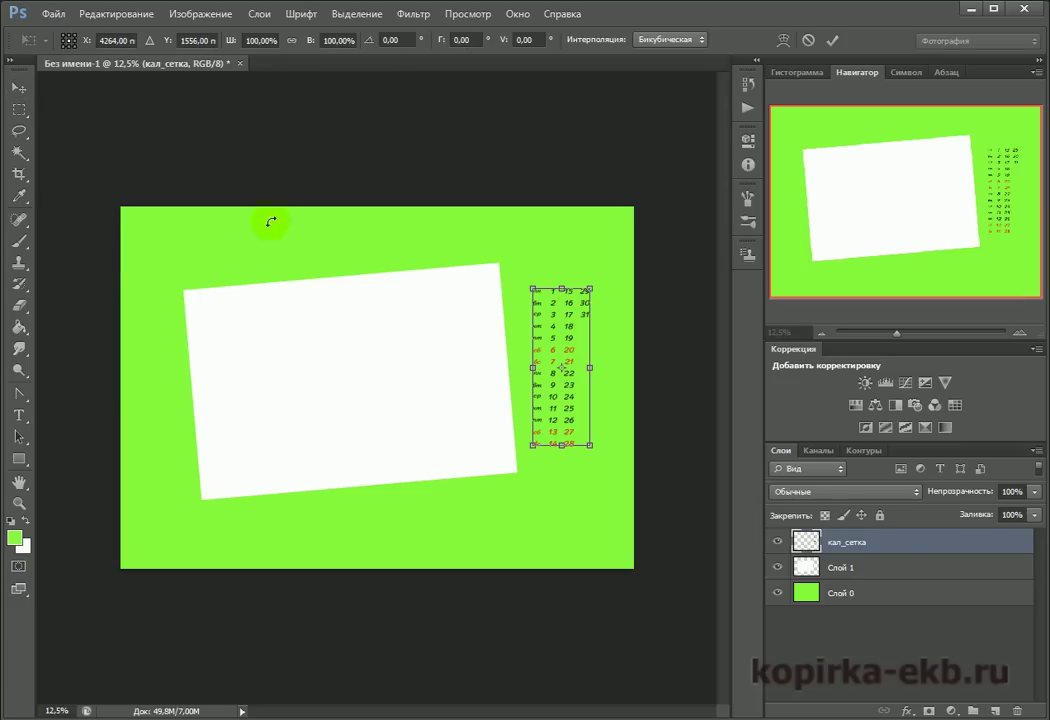
{"action": "left_click", "coordinate": [389, 40]}
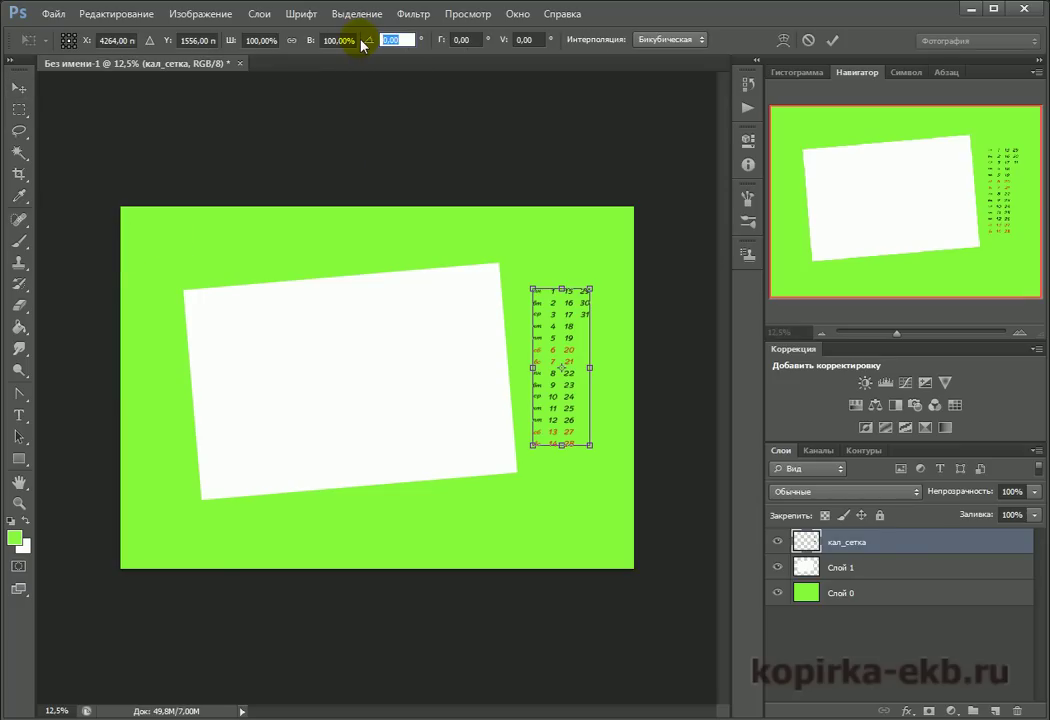
{"action": "type", "text": "-5"}
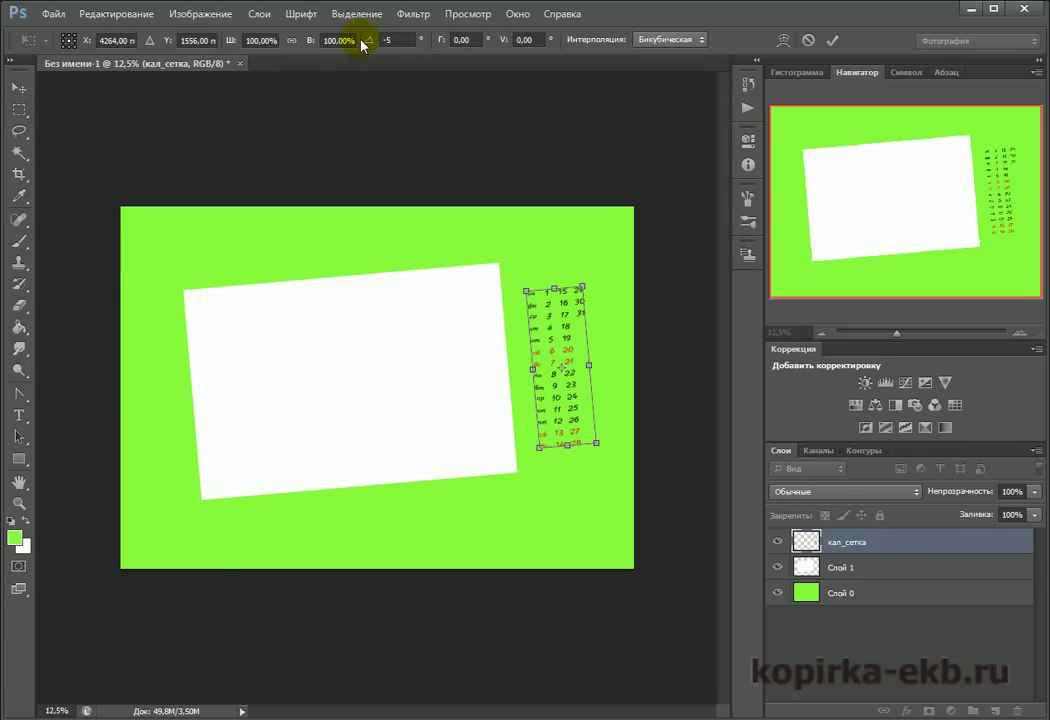
Enlarge the tilted month grid proportionally to about 131% so it runs alongside the white rectangle's right edge, and apply the transform
{"action": "left_click_drag", "start_coordinate": [590, 277], "coordinate": [596, 248]}
{"action": "left_click_drag", "start_coordinate": [553, 292], "coordinate": [551, 304]}
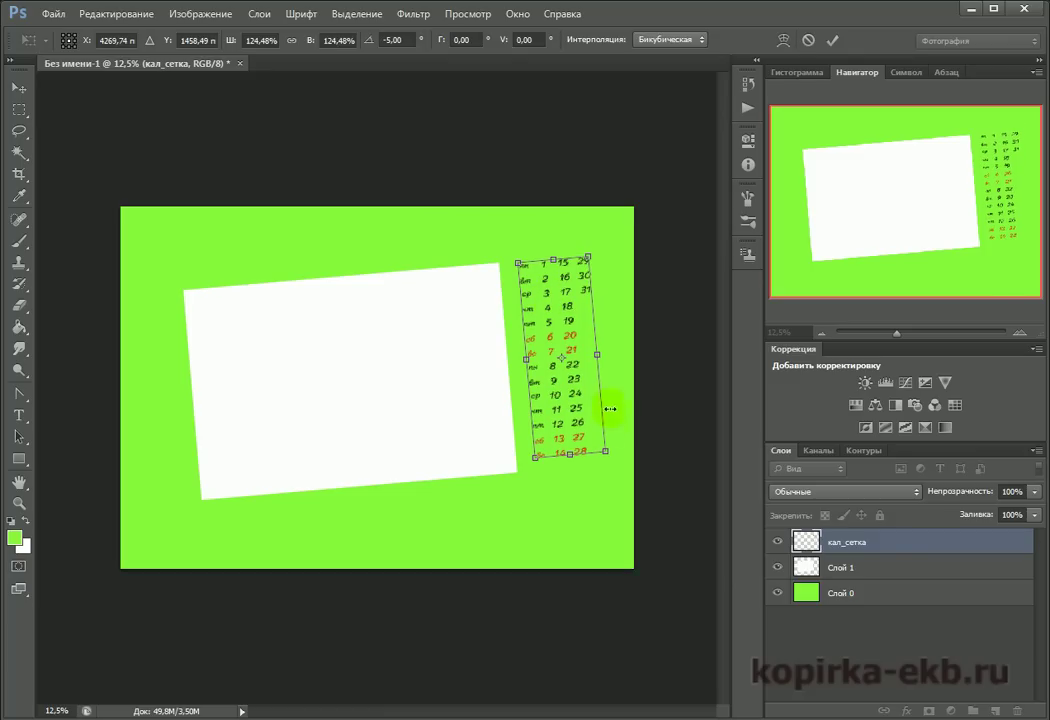
{"action": "left_click_drag", "start_coordinate": [605, 452], "coordinate": [613, 463]}
{"action": "left_click_drag", "start_coordinate": [612, 463], "coordinate": [611, 462]}
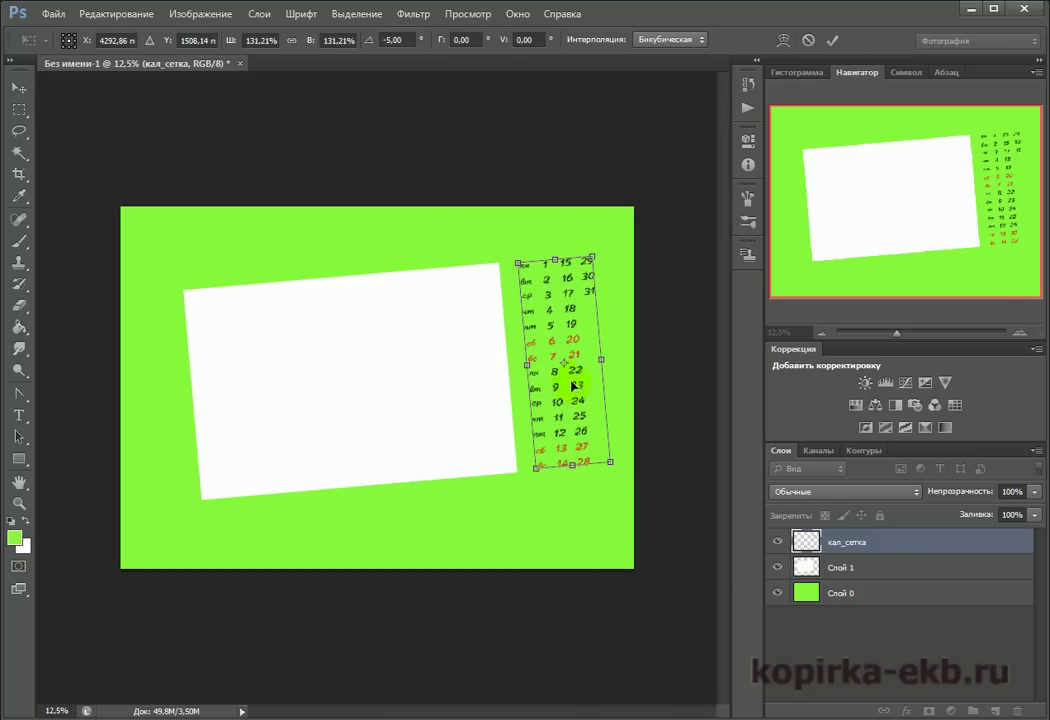
{"action": "left_click_drag", "start_coordinate": [576, 394], "coordinate": [584, 392]}
{"action": "key", "text": "ctrl+z"}
{"action": "key", "text": "Return"}
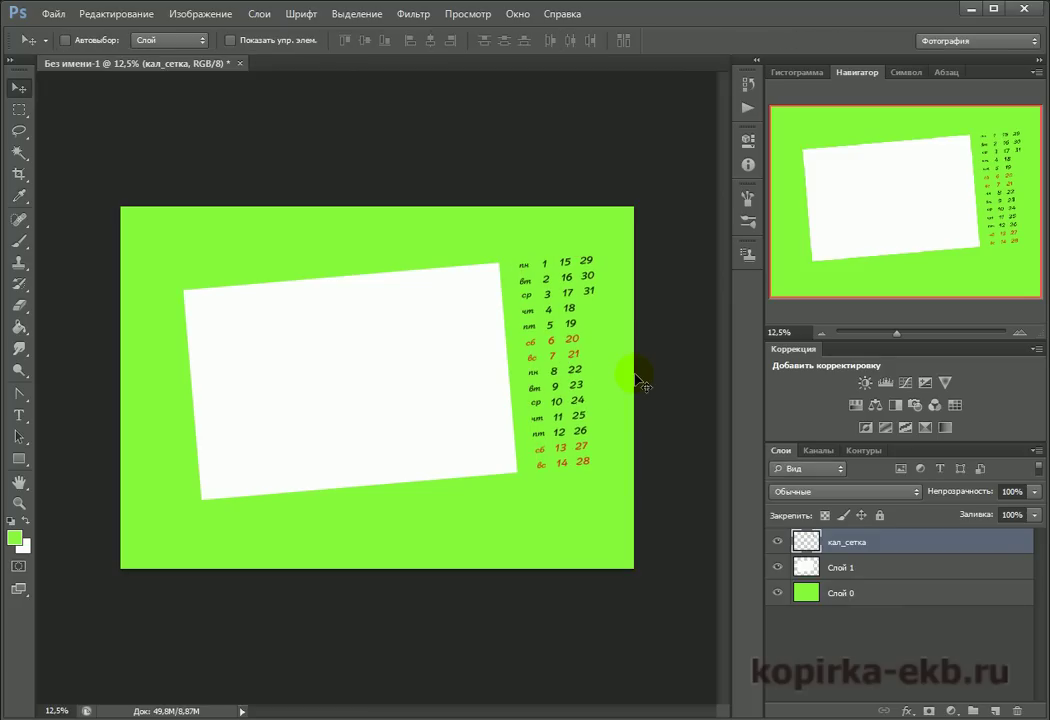
Shift the кал_сетка and Слой 1 layers together slightly left and down on the canvas
{"action": "left_click", "coordinate": [885, 572], "text": "shift"}
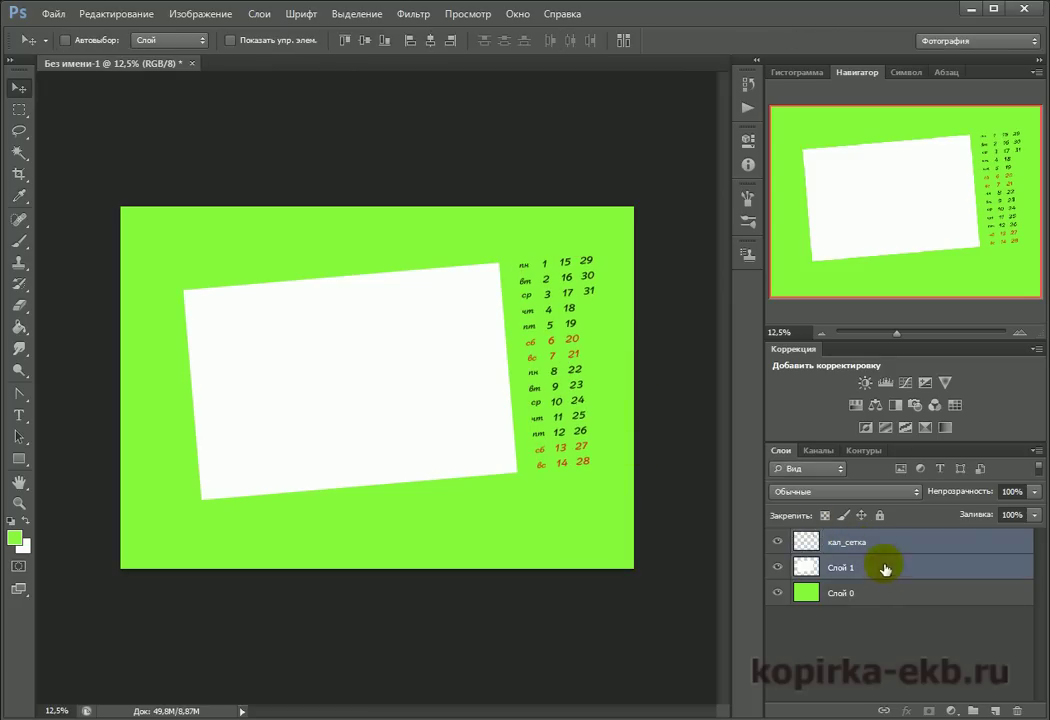
{"action": "left_click_drag", "start_coordinate": [438, 382], "coordinate": [413, 369]}
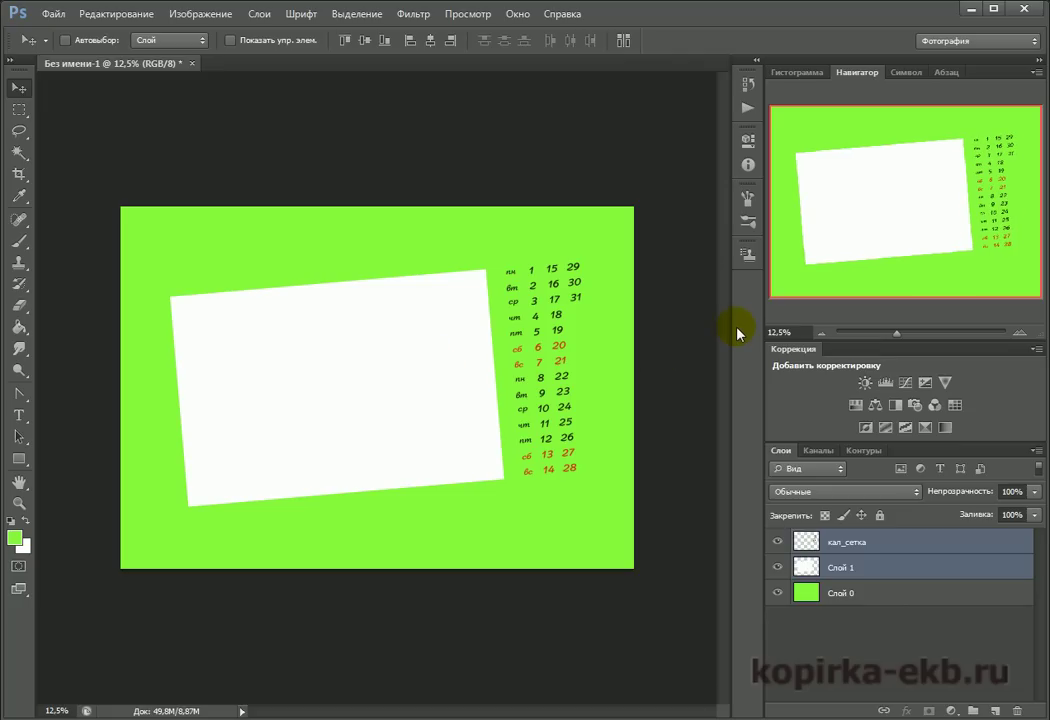
Load the outline of Слой 0 as a selection, extend it beyond the canvas's upper-right corner and add a new layer above Слой 0
{"action": "left_click", "coordinate": [888, 590]}
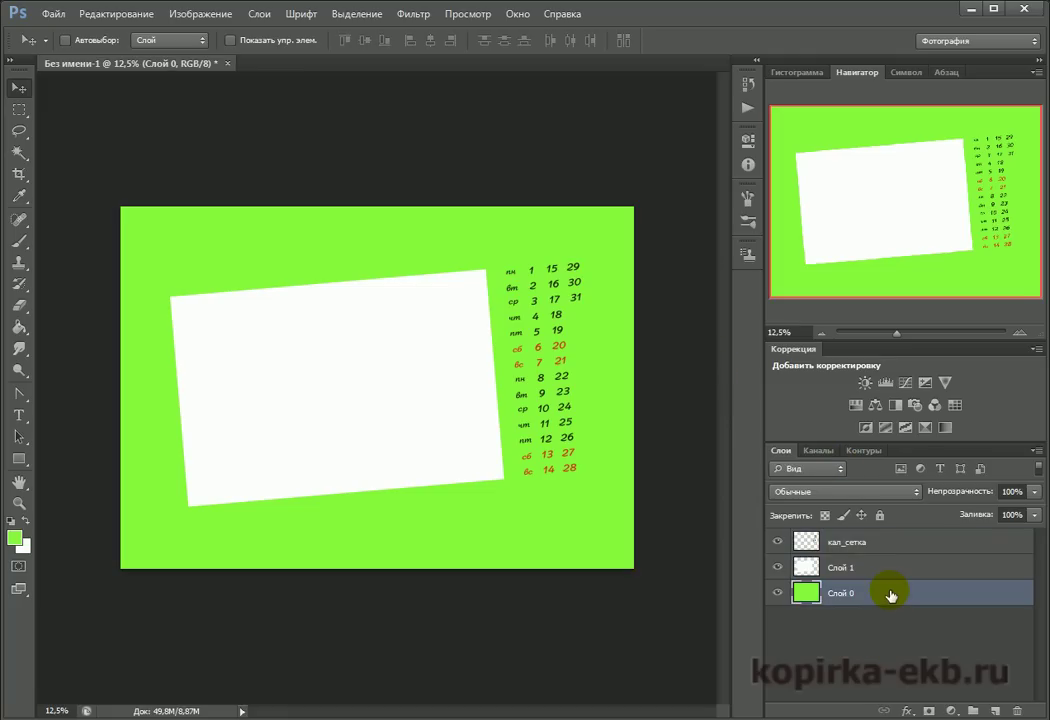
{"action": "left_click", "coordinate": [807, 594], "text": "ctrl"}
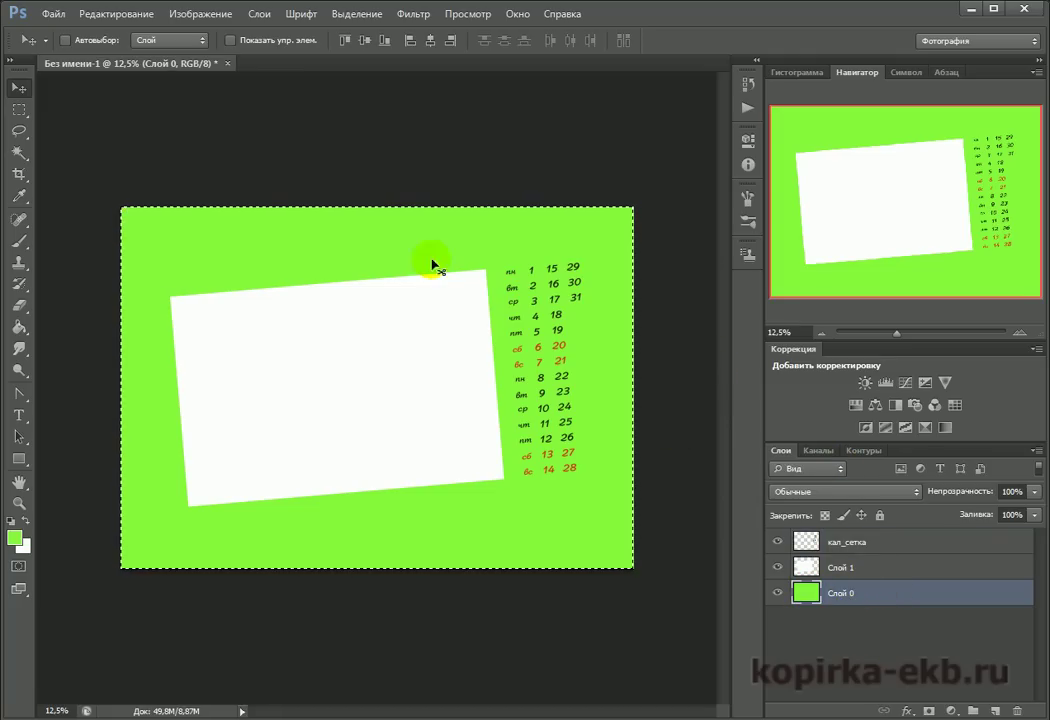
{"action": "right_click", "coordinate": [326, 236]}
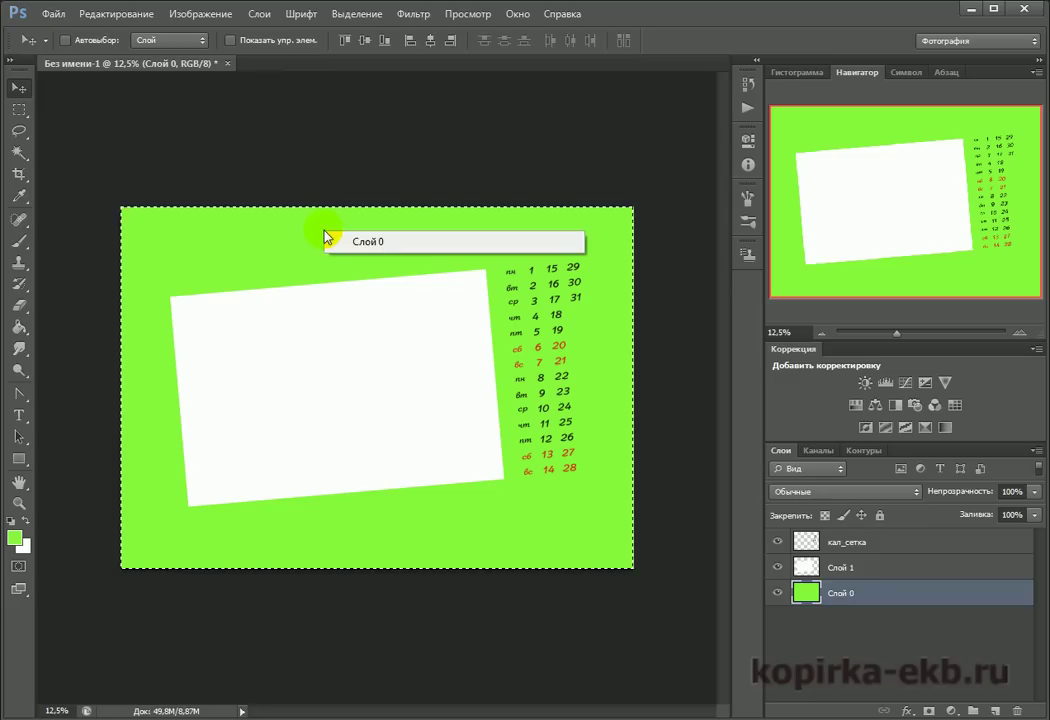
{"action": "left_click", "coordinate": [17, 112]}
{"action": "left_click", "coordinate": [17, 112]}
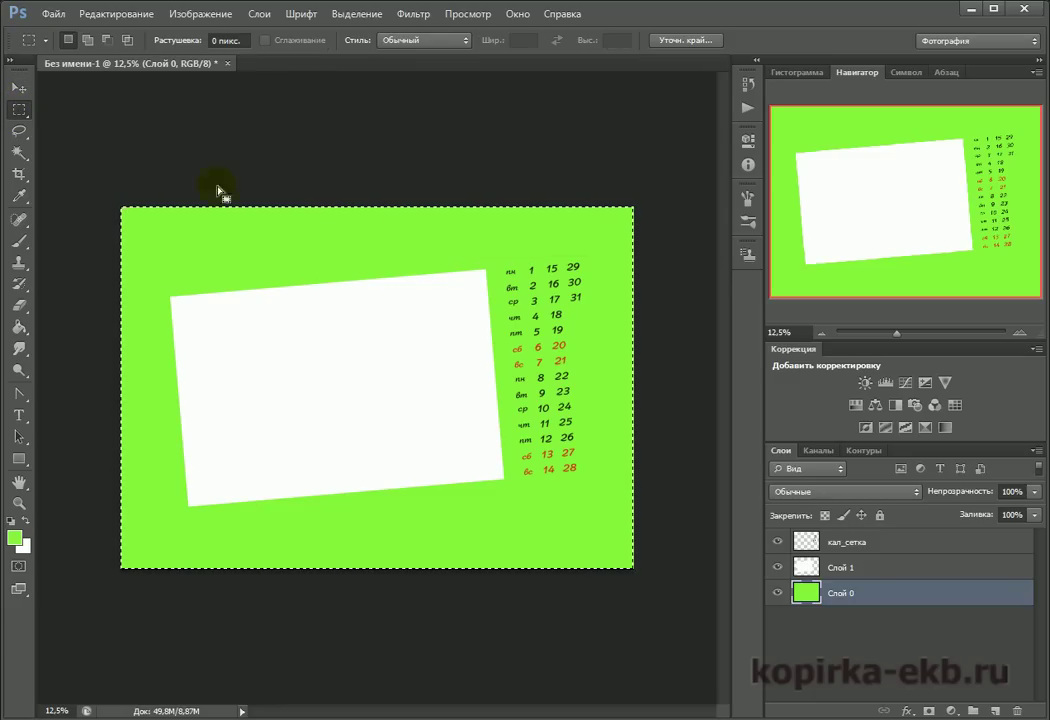
{"action": "right_click", "coordinate": [374, 243]}
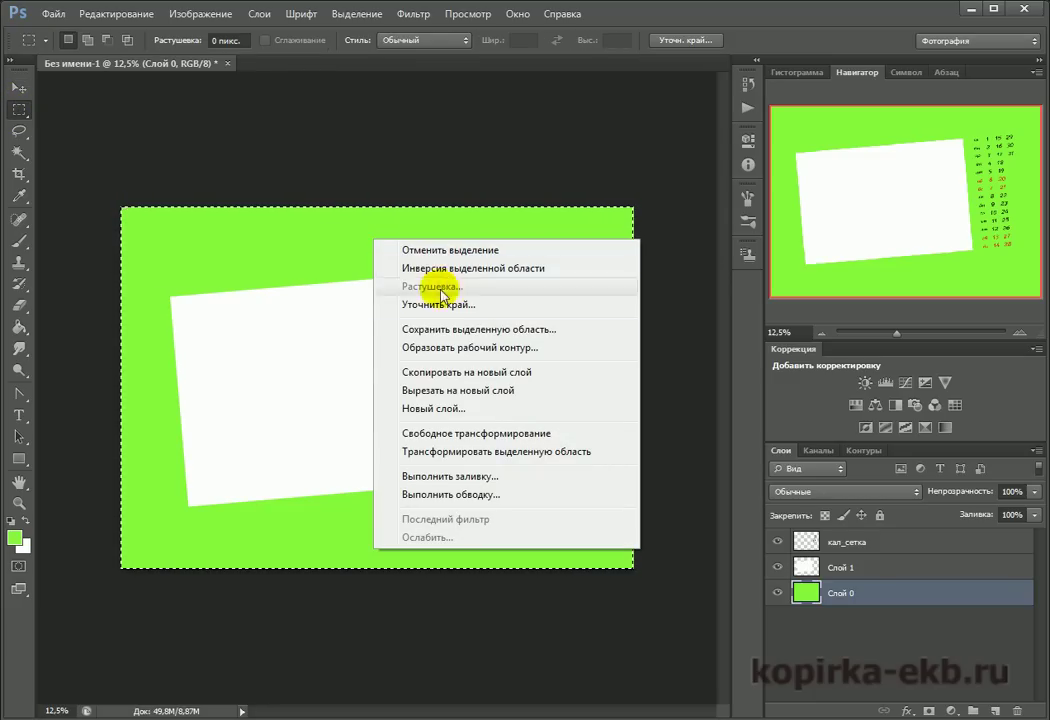
{"action": "left_click", "coordinate": [476, 452]}
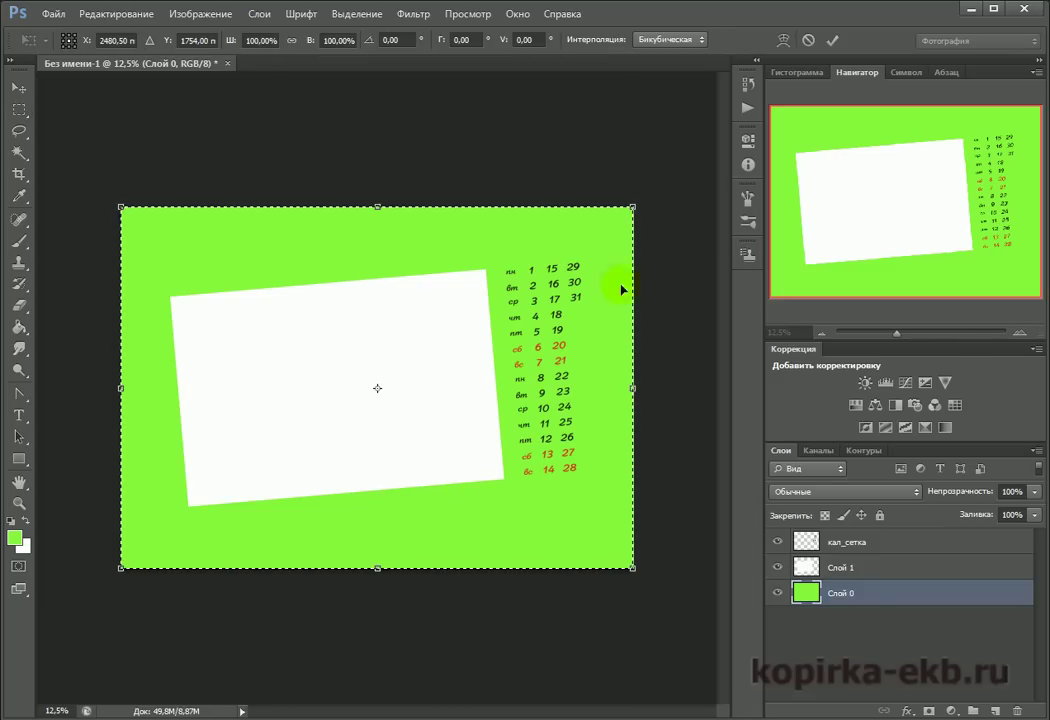
{"action": "left_click_drag", "start_coordinate": [633, 207], "coordinate": [760, 127]}
{"action": "key", "text": "Return"}
{"action": "left_click", "coordinate": [996, 710]}
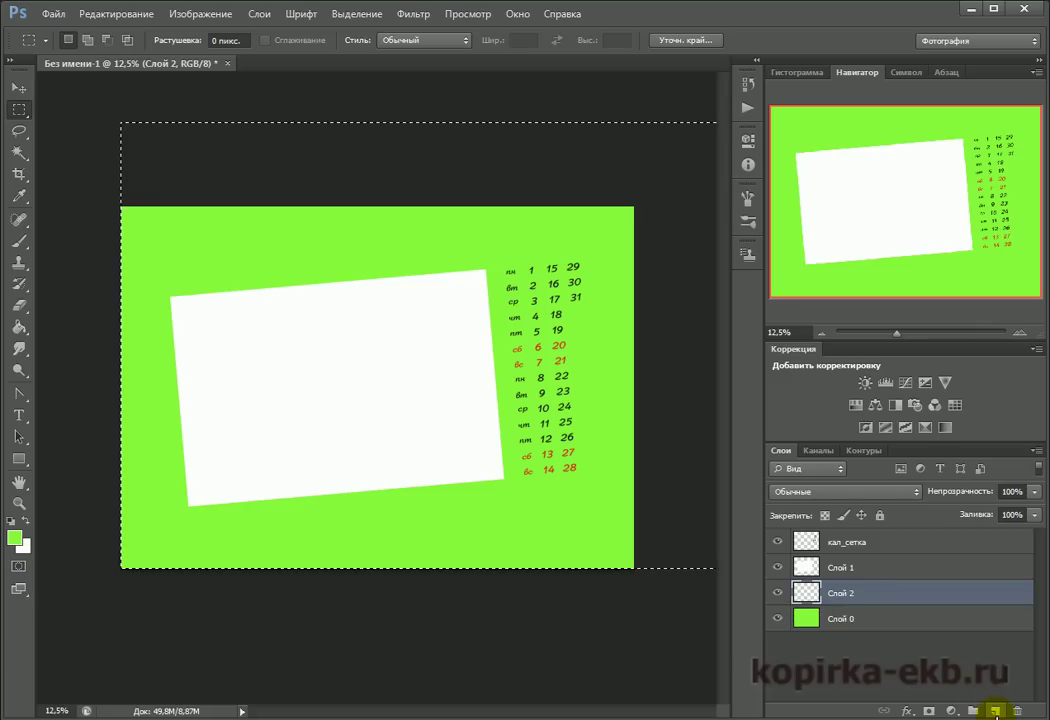
Rotate the selection by -5° and move it so its left edge follows the white rectangle's right edge
{"action": "right_click", "coordinate": [199, 263]}
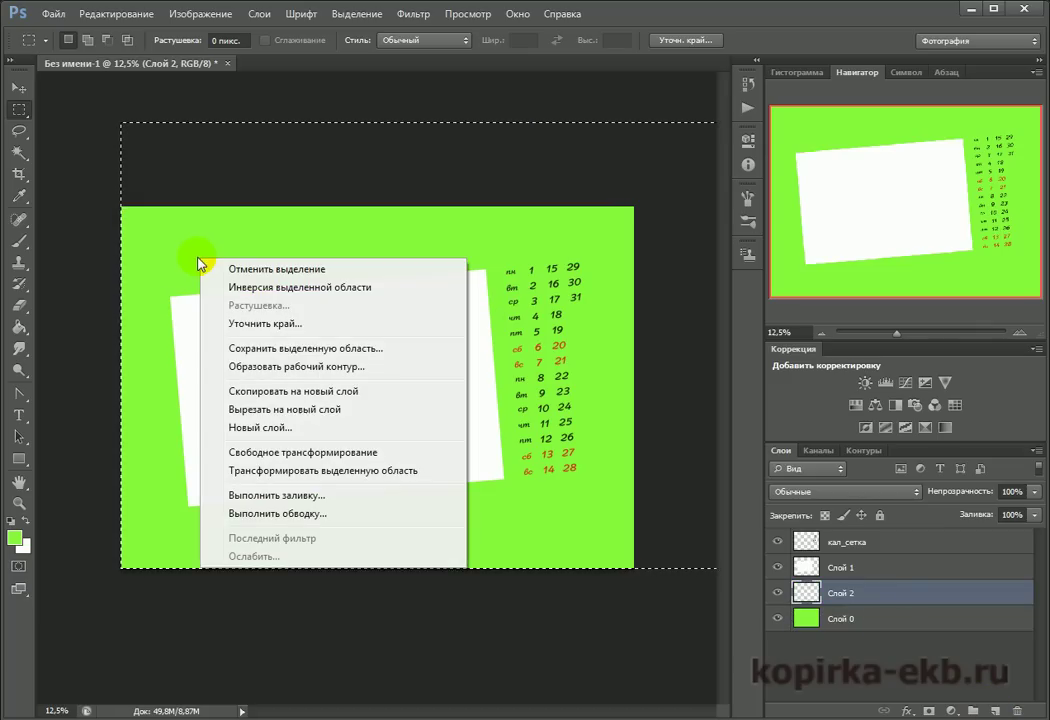
{"action": "left_click", "coordinate": [398, 470]}
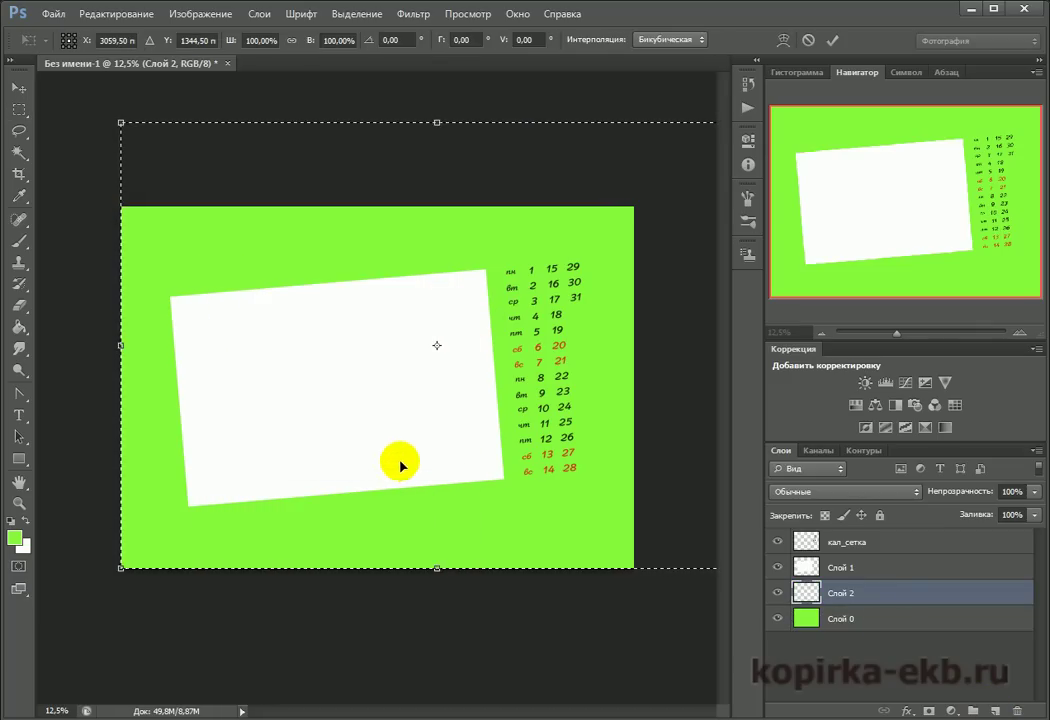
{"action": "left_click", "coordinate": [408, 39]}
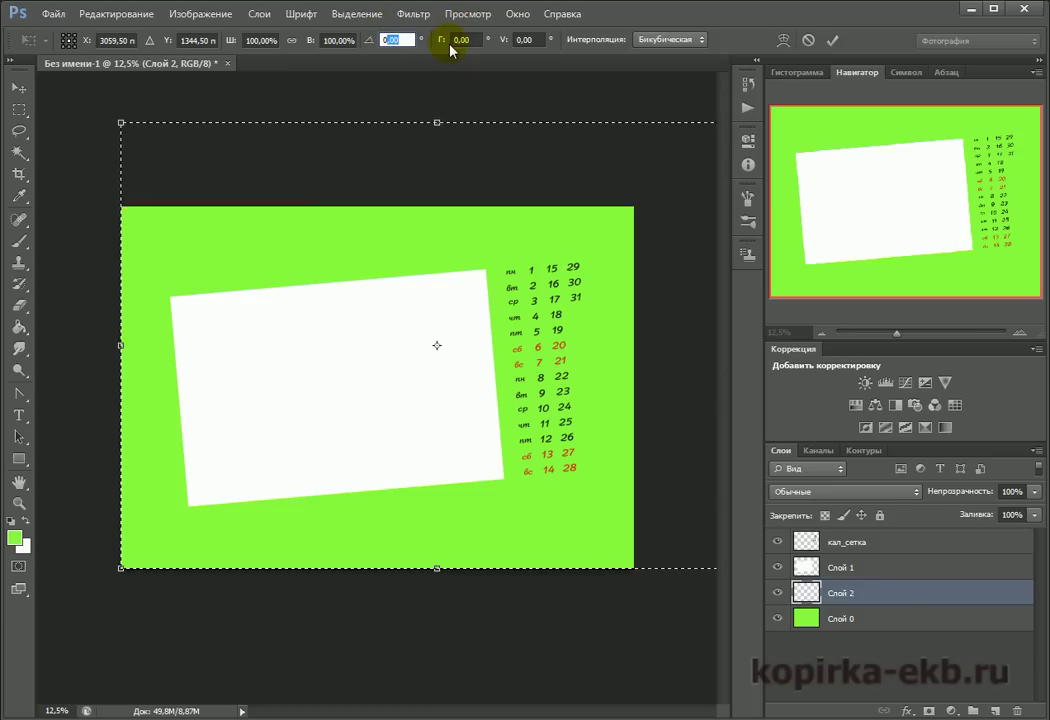
{"action": "double_click", "coordinate": [395, 39]}
{"action": "type", "text": "-"}
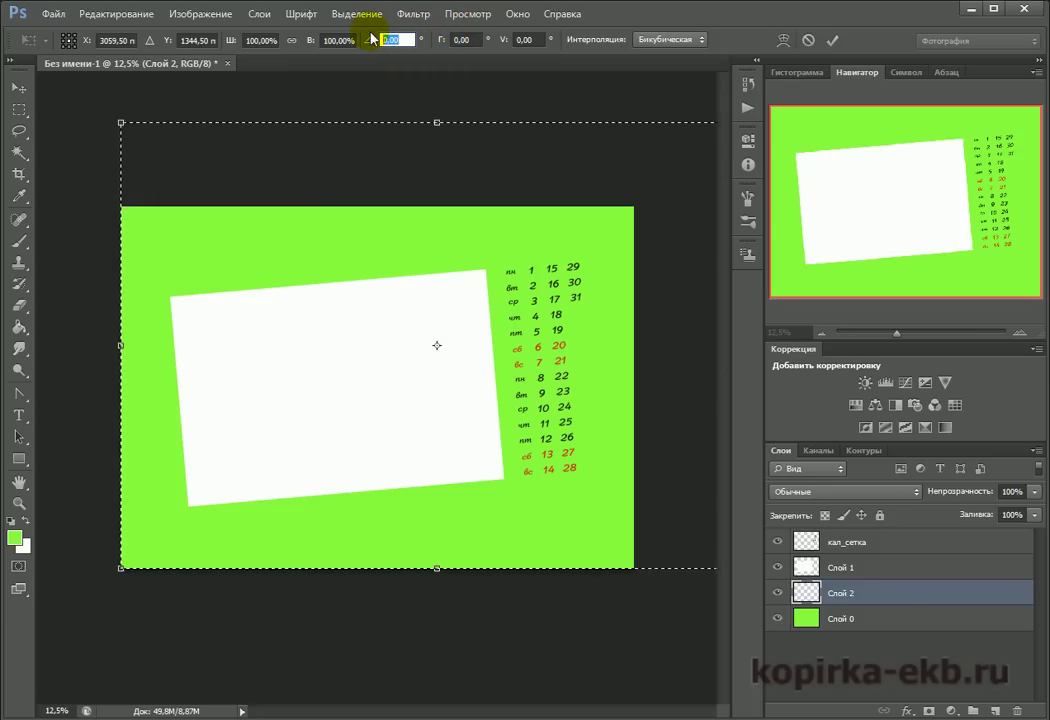
{"action": "type", "text": "5"}
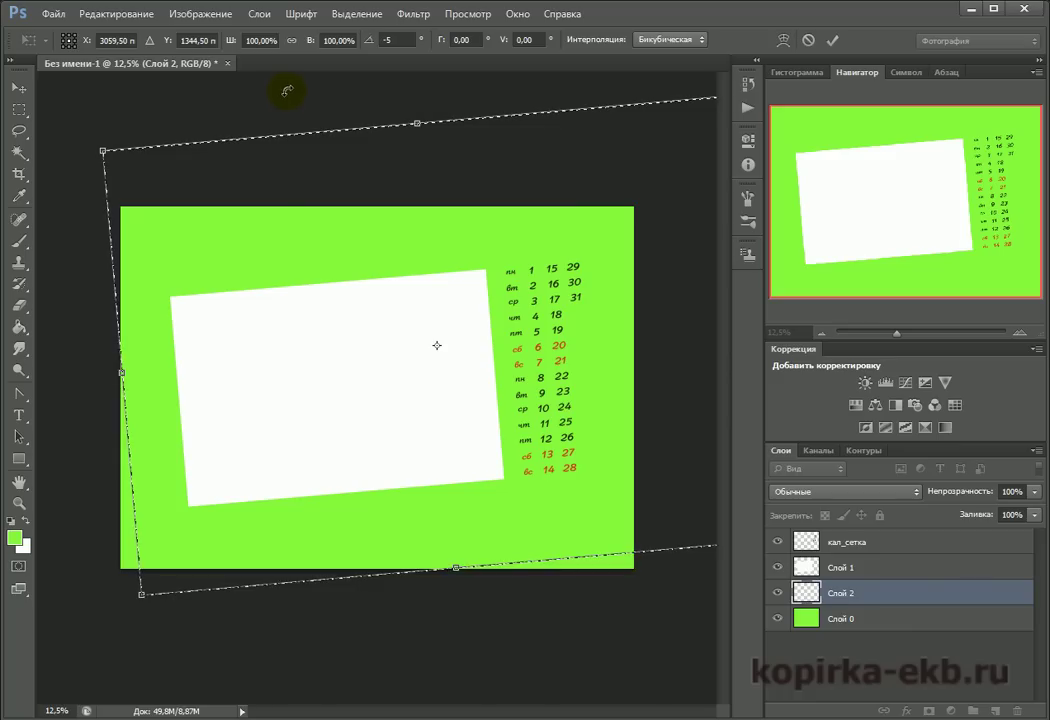
{"action": "key", "text": "Return"}
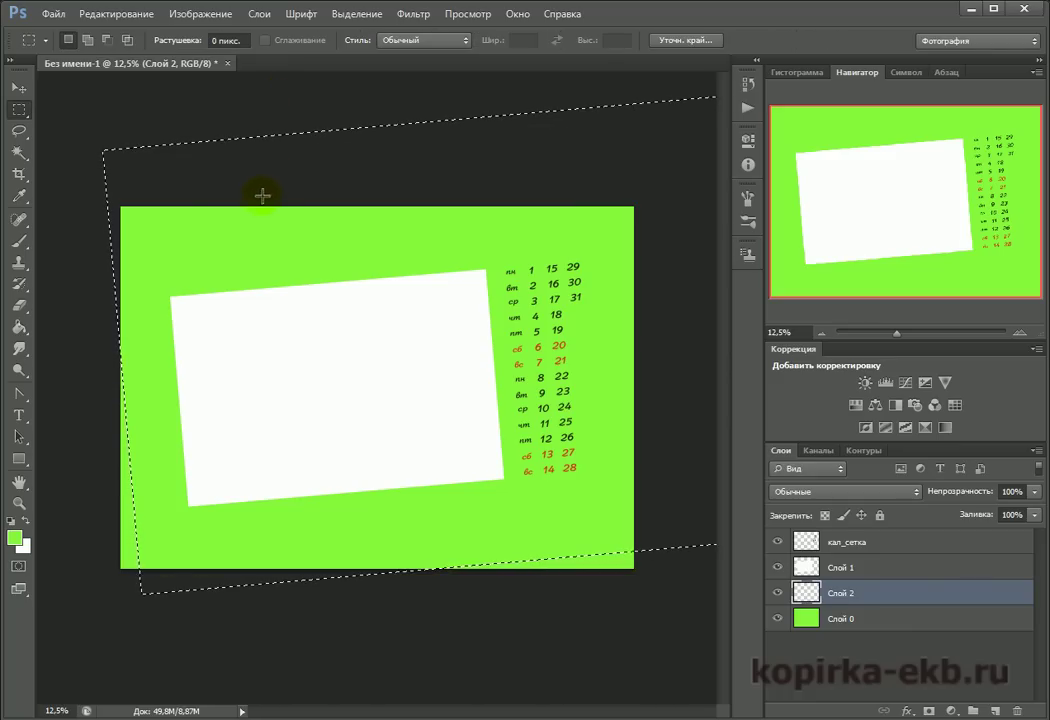
{"action": "left_click_drag", "start_coordinate": [200, 254], "coordinate": [575, 287]}
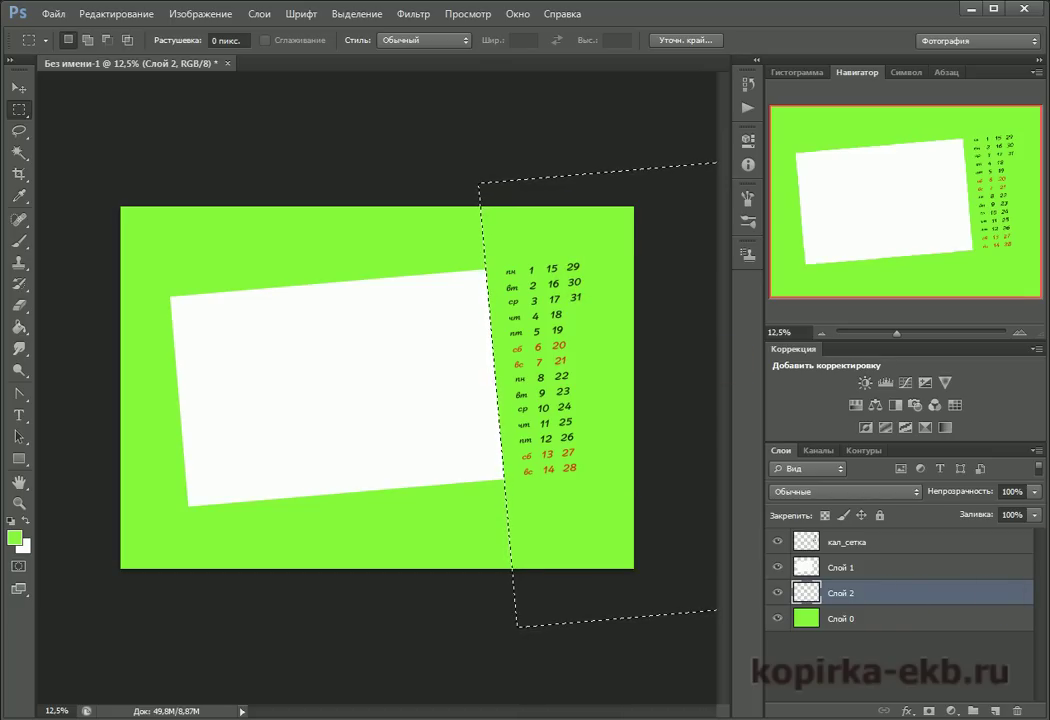
Fill the selected strip behind the month grid with a light green foreground colour using the Paint Bucket, and deselect it
{"action": "left_click", "coordinate": [14, 537]}
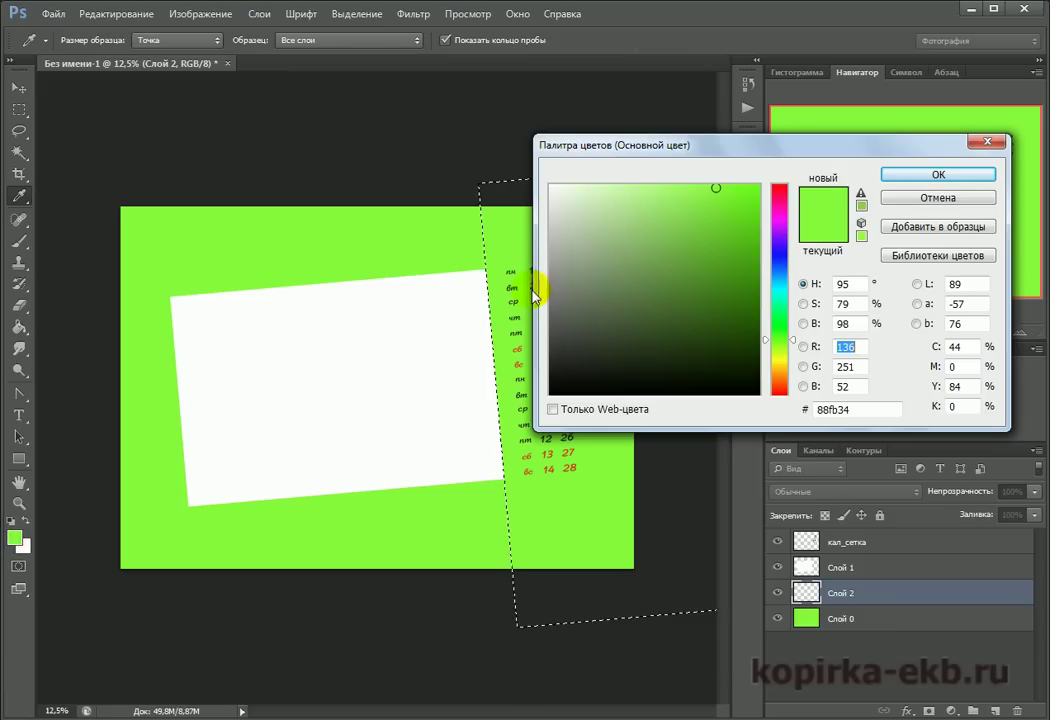
{"action": "left_click", "coordinate": [631, 186]}
{"action": "mouse_move", "coordinate": [628, 186]}
{"action": "left_mouse_down"}
{"action": "mouse_move", "coordinate": [607, 183]}
{"action": "mouse_move", "coordinate": [617, 187]}
{"action": "left_mouse_up"}
{"action": "left_click", "coordinate": [914, 181]}
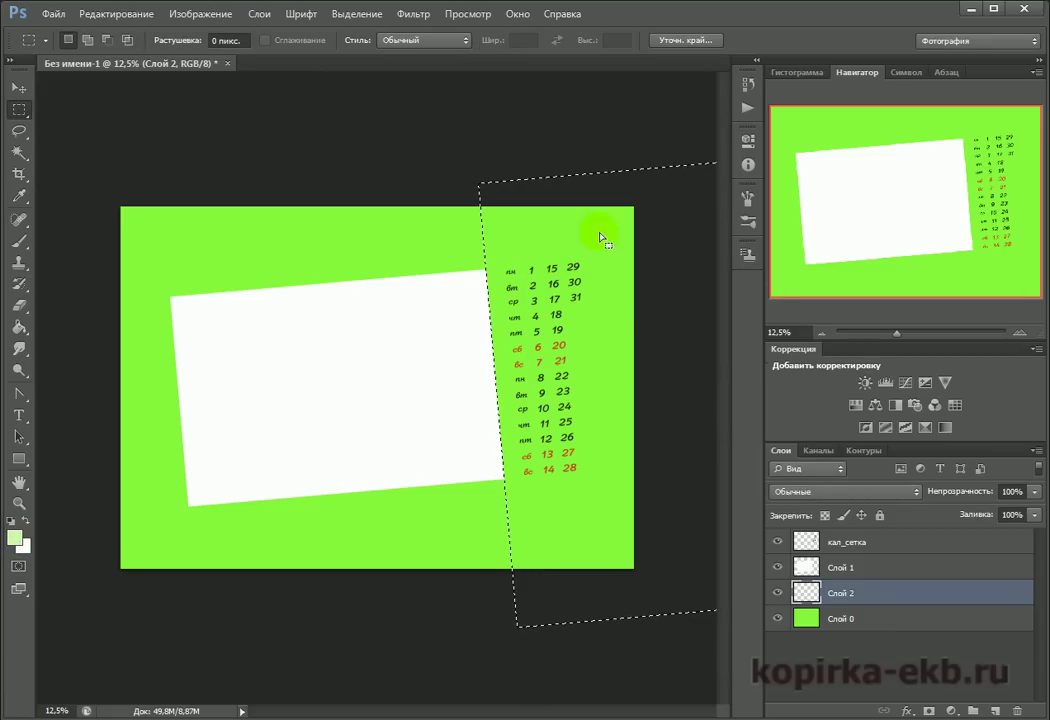
{"action": "left_click", "coordinate": [18, 327]}
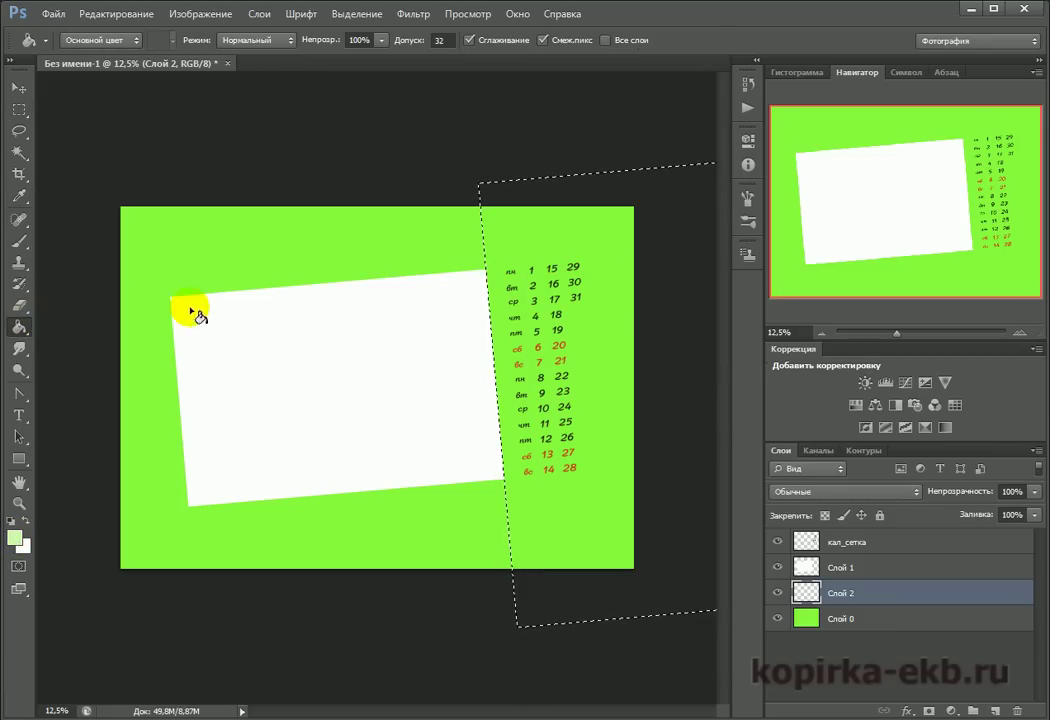
{"action": "left_click", "coordinate": [541, 237]}
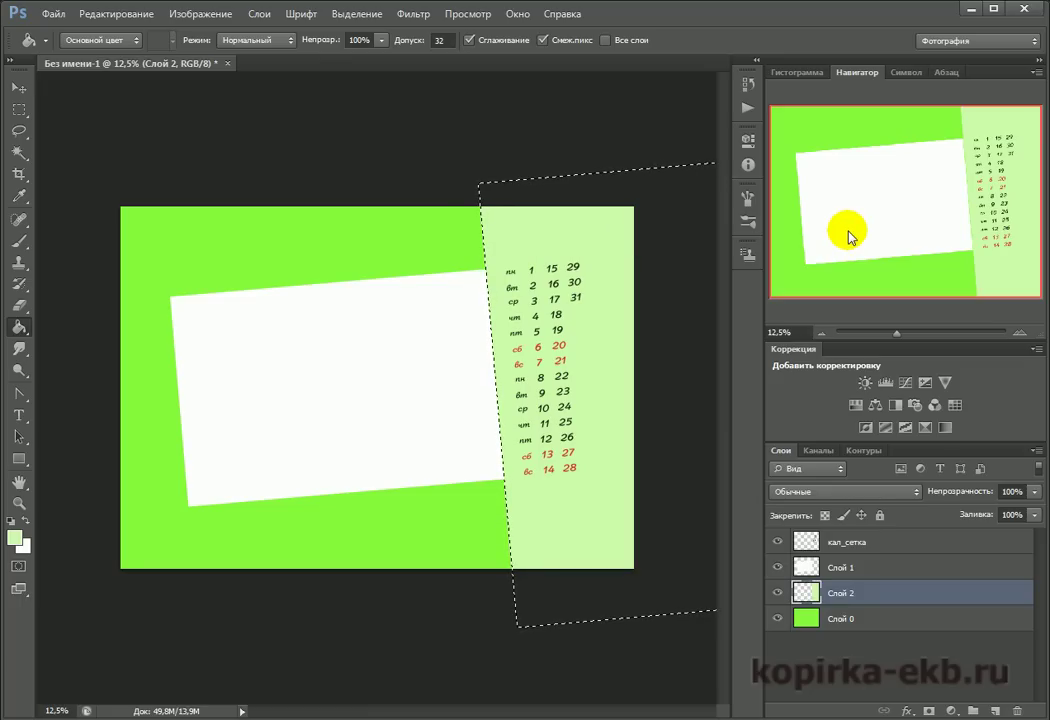
{"action": "key", "text": "ctrl+d"}
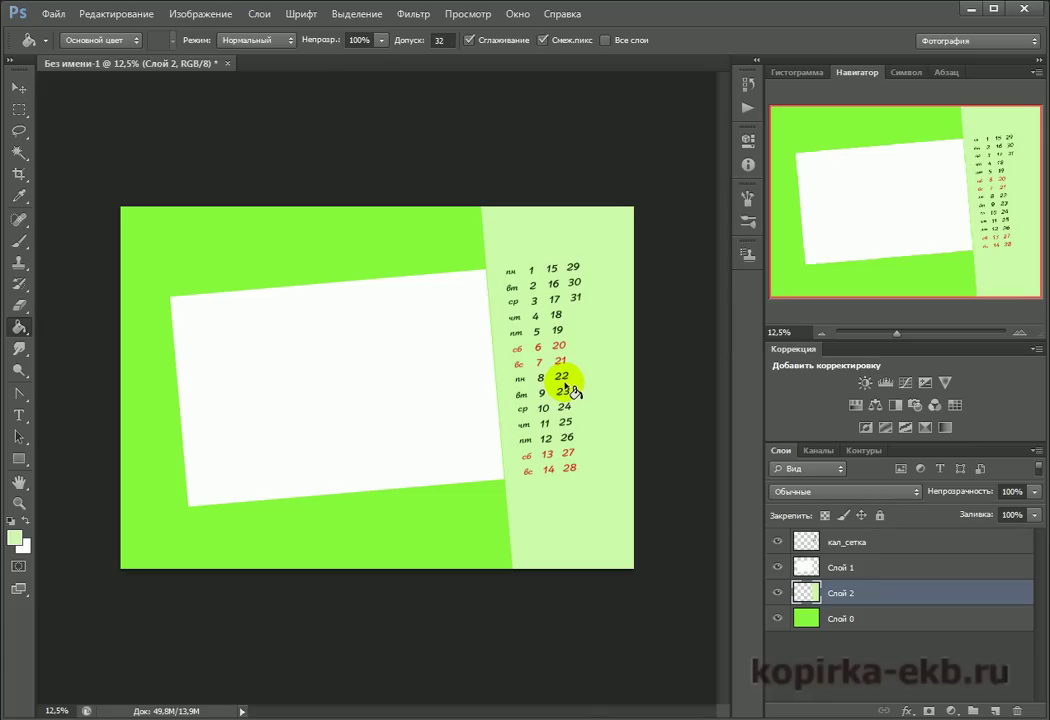
{"action": "left_click_drag", "start_coordinate": [894, 334], "coordinate": [898, 334]}
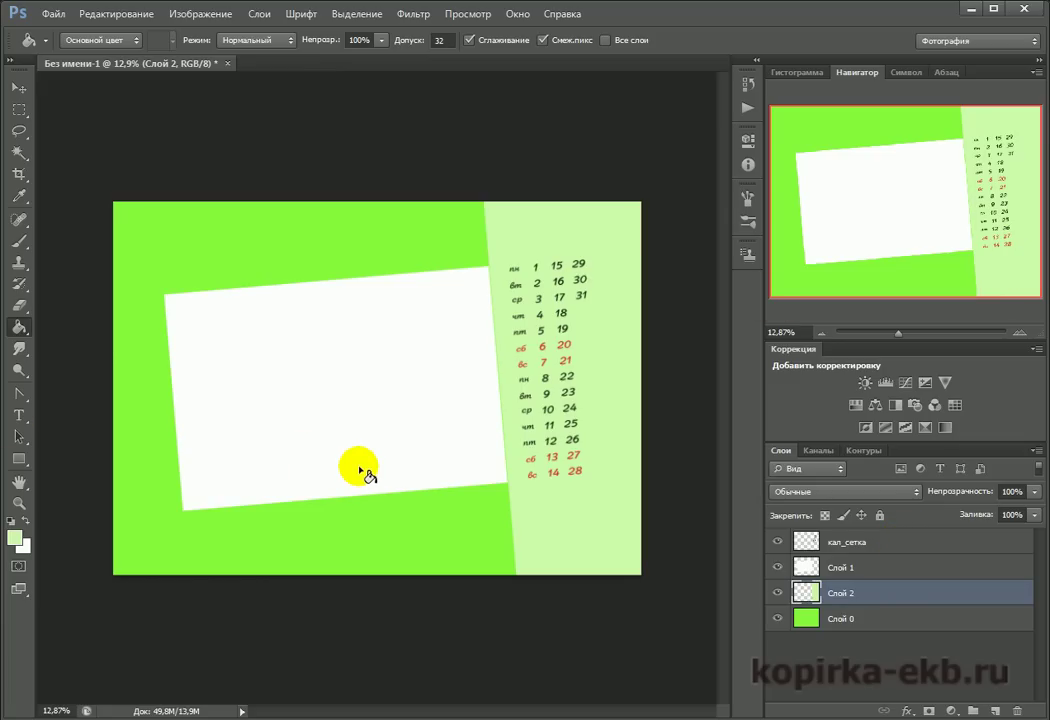
Add the text "Июль" in Arial 150 pt on a new layer above кал_сетка, near the canvas's upper-left corner
{"action": "left_click", "coordinate": [905, 541]}
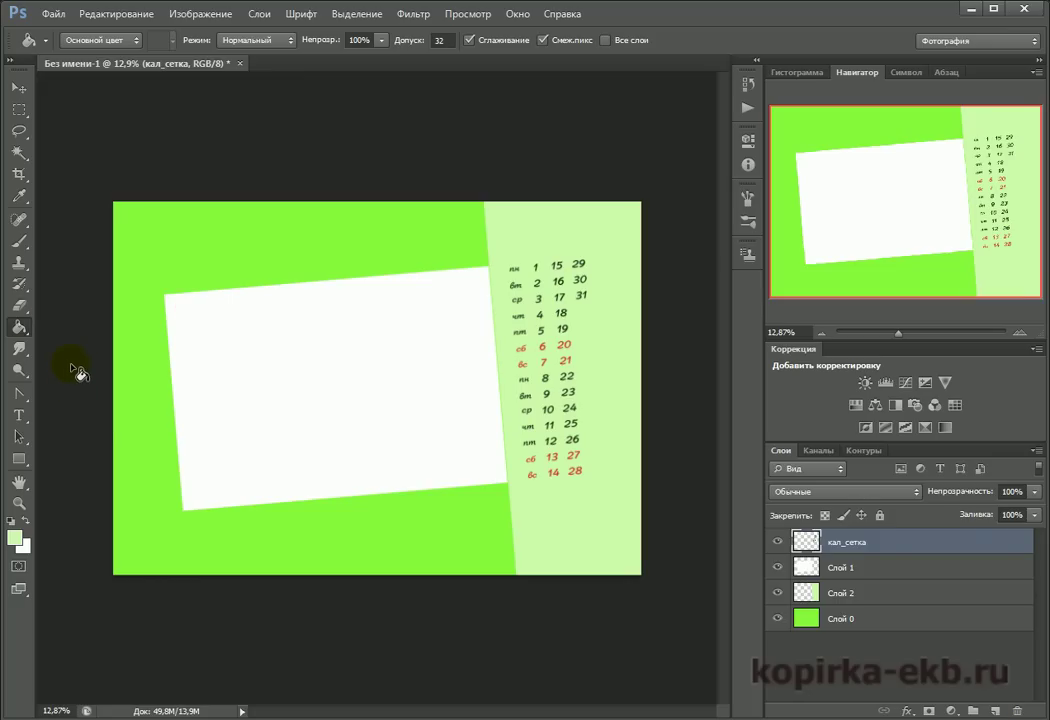
{"action": "left_click", "coordinate": [20, 417]}
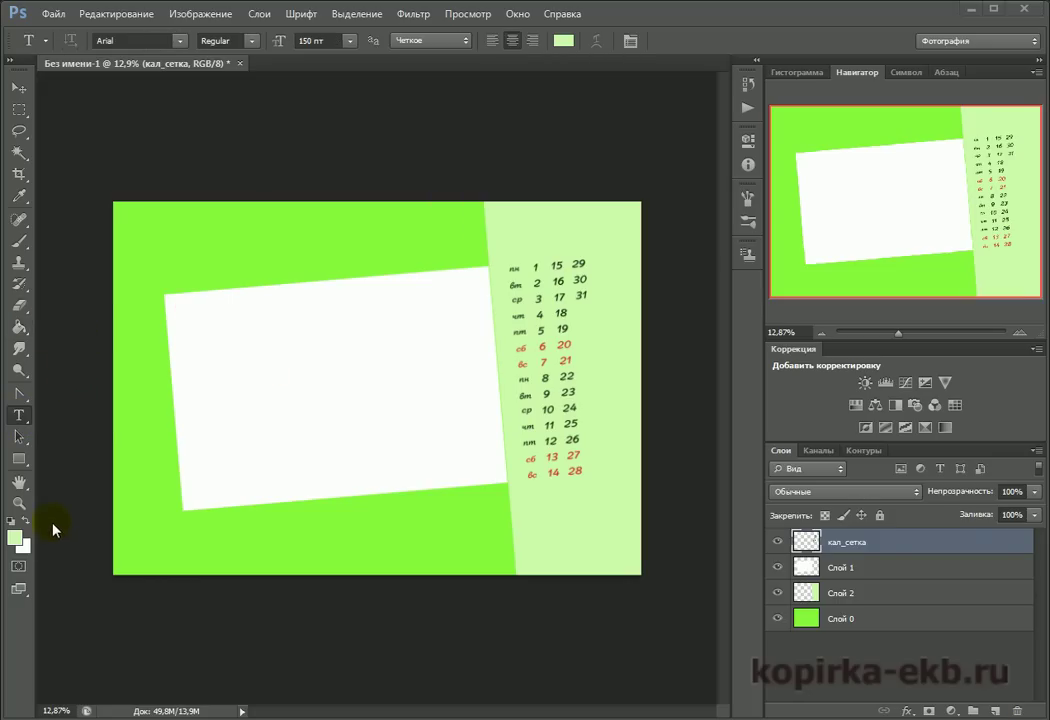
{"action": "left_click", "coordinate": [197, 266]}
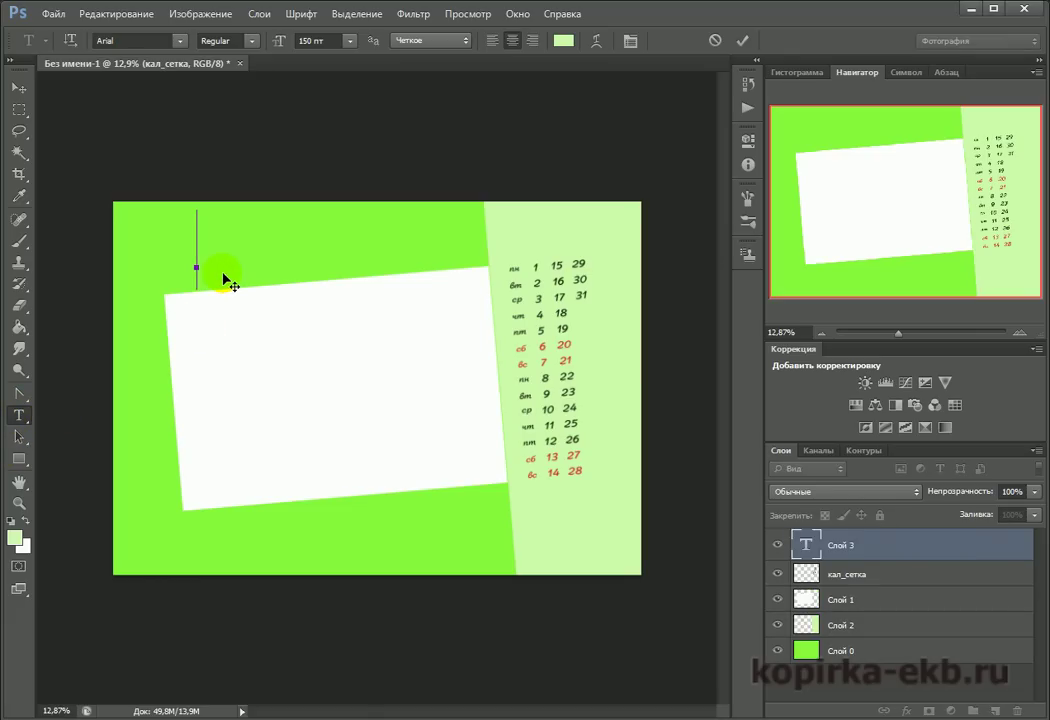
{"action": "type", "text": "И"}
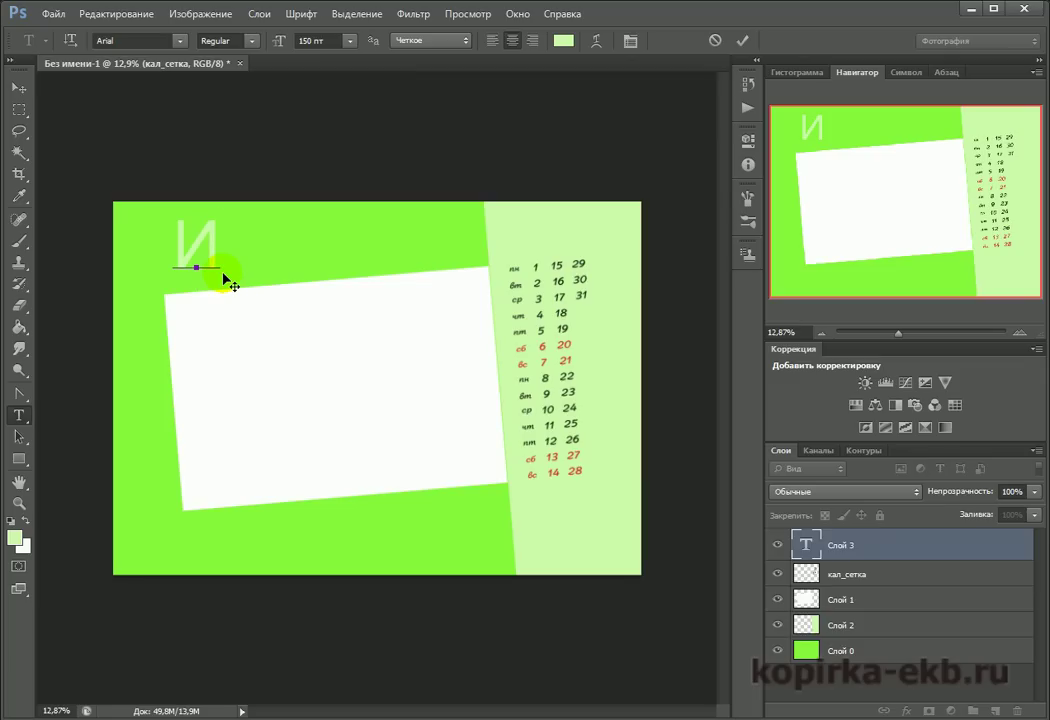
{"action": "type", "text": "юль"}
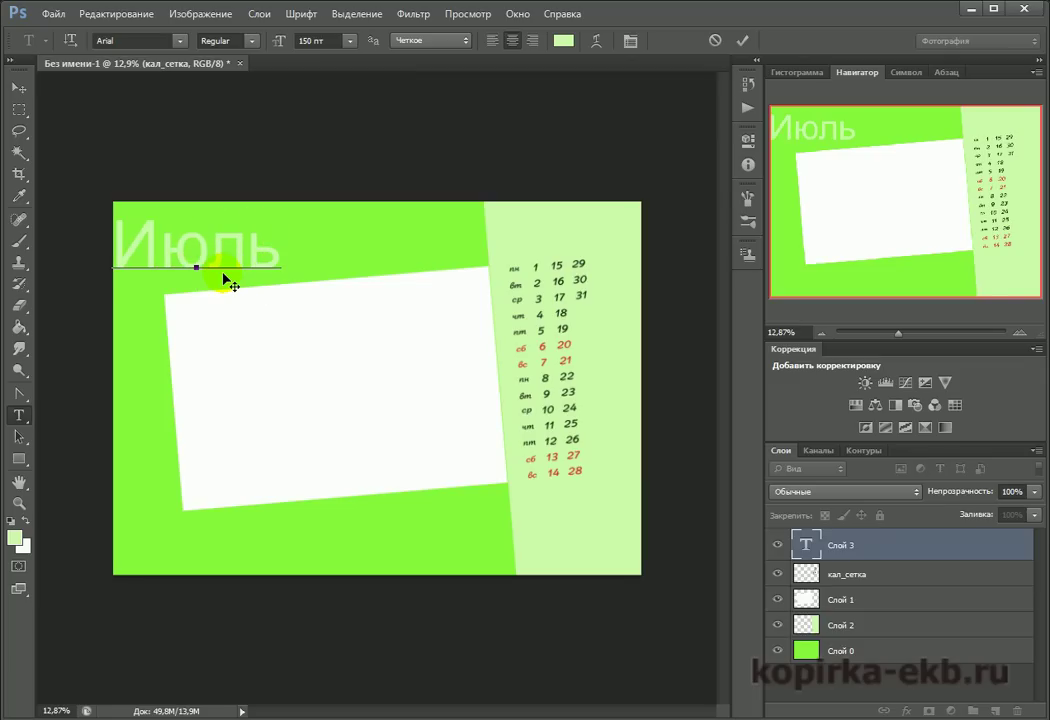
Recolour the whole word "Июль" to red ff0030
{"action": "left_click_drag", "start_coordinate": [265, 232], "coordinate": [81, 229]}
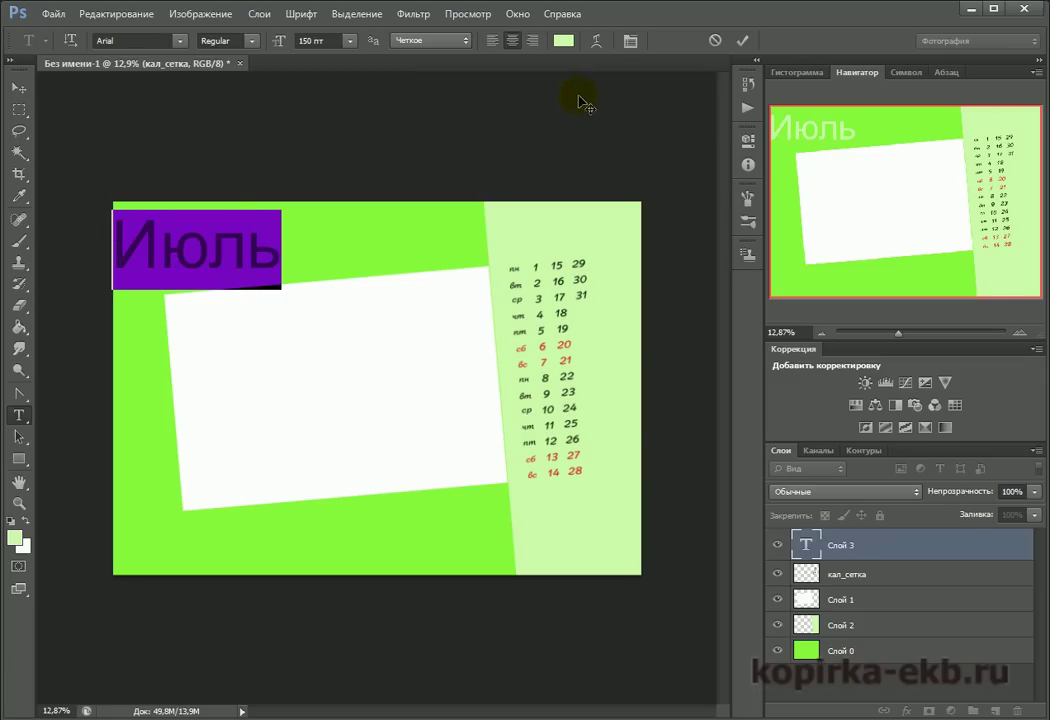
{"action": "left_click", "coordinate": [563, 40]}
{"action": "mouse_move", "coordinate": [780, 195]}
{"action": "left_mouse_down"}
{"action": "mouse_move", "coordinate": [750, 188]}
{"action": "mouse_move", "coordinate": [757, 171]}
{"action": "left_mouse_up"}
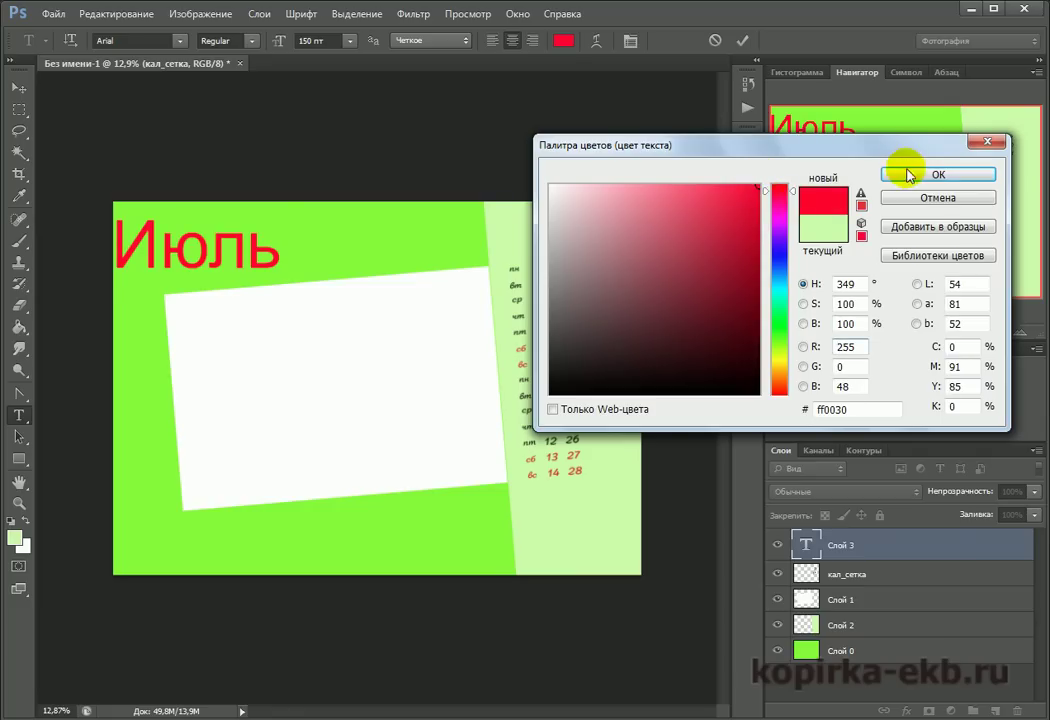
{"action": "left_click", "coordinate": [909, 173]}
Change the font of the "Июль" text to Jikharev and commit the text
{"action": "left_click", "coordinate": [181, 42]}
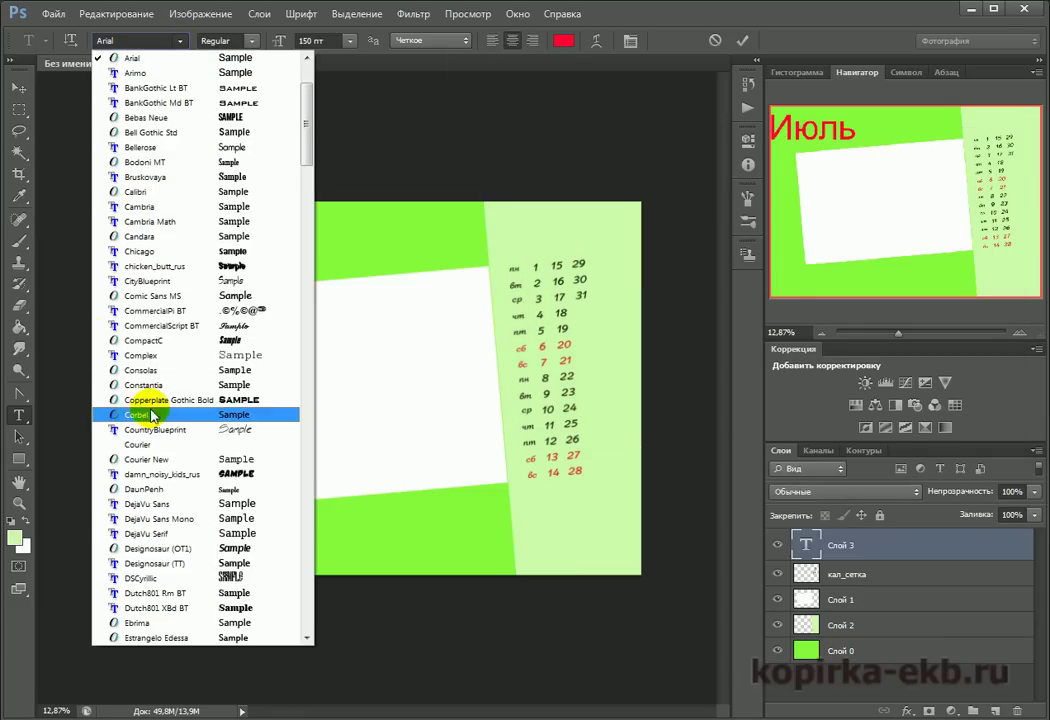
{"action": "scroll", "coordinate": [134, 408], "scroll_direction": "down", "scroll_amount": 8}
{"action": "scroll", "coordinate": [170, 413], "scroll_direction": "down", "scroll_amount": 7}
{"action": "scroll", "coordinate": [170, 413], "scroll_direction": "up", "scroll_amount": 10}
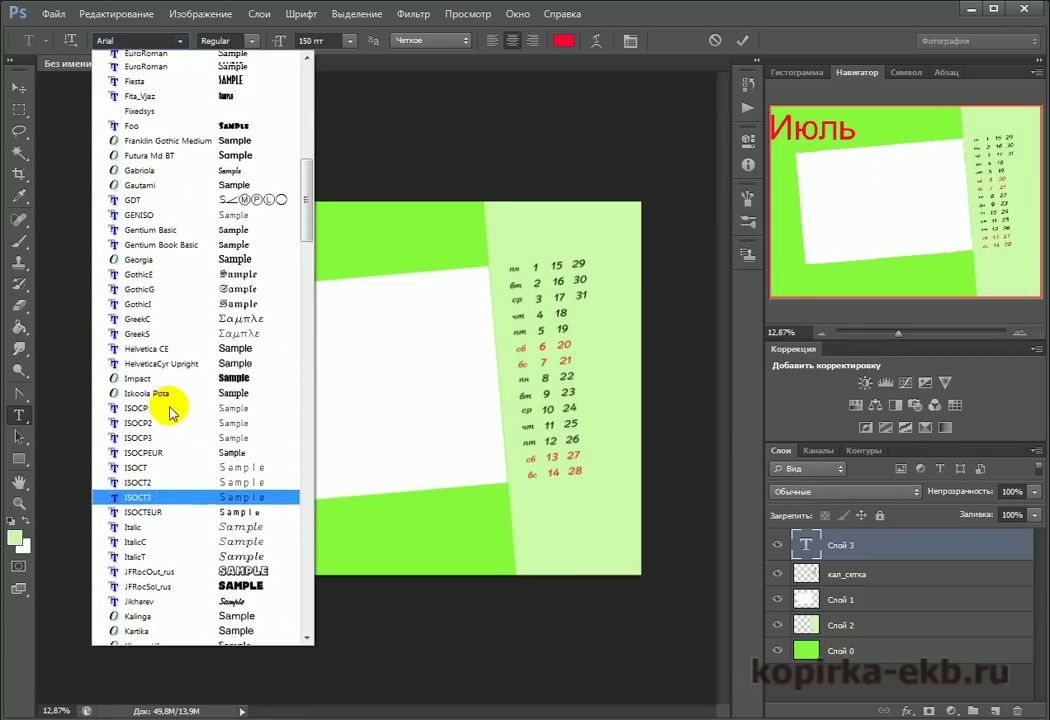
{"action": "scroll", "coordinate": [170, 413], "scroll_direction": "down", "scroll_amount": 3}
{"action": "left_click", "coordinate": [170, 413]}
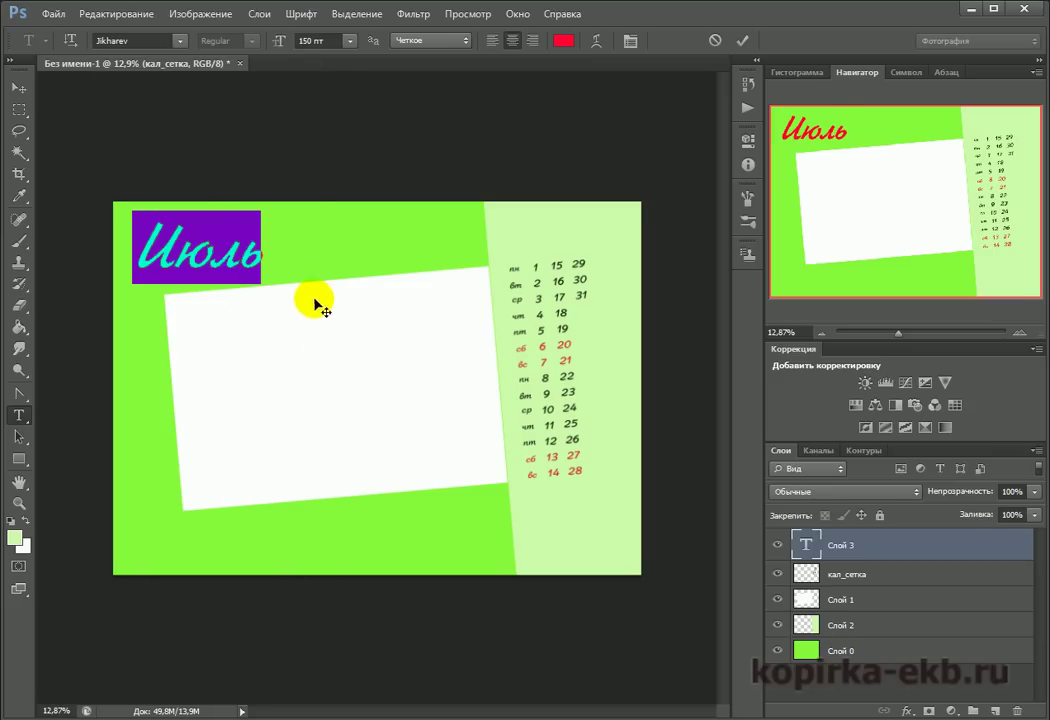
{"action": "left_click", "coordinate": [208, 268]}
{"action": "key", "text": "ctrl+Return"}
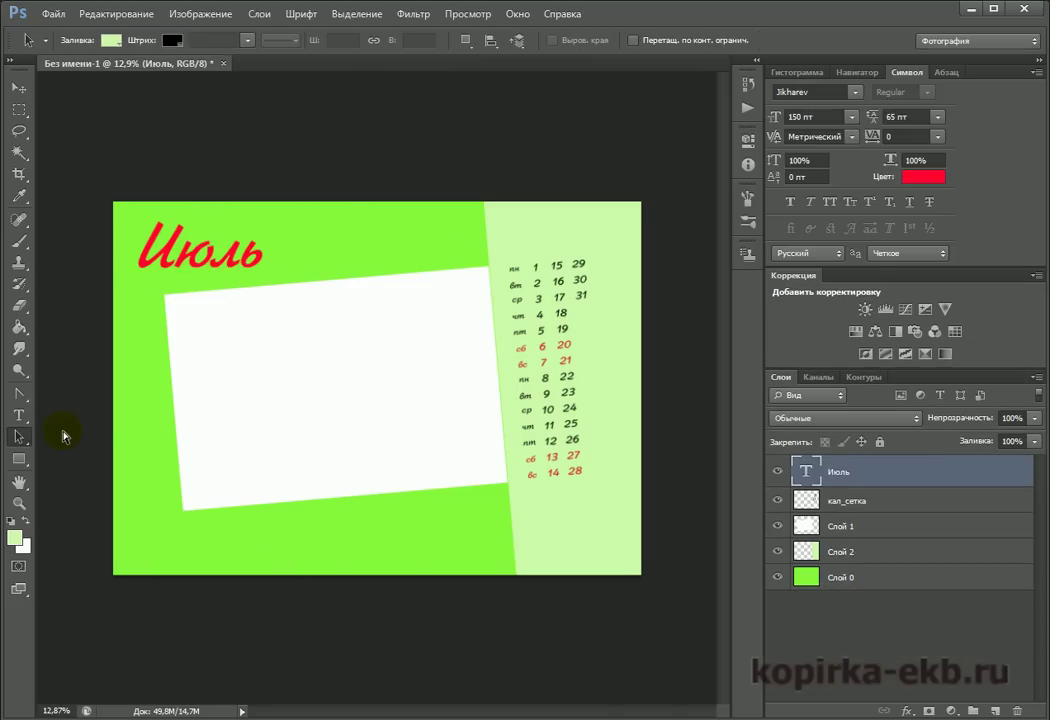
Rotate the "Июль" text by -5° and move it to sit just above the white rectangle's upper-left corner
{"action": "key", "text": "ctrl+t"}
{"action": "left_click", "coordinate": [399, 41]}
{"action": "type", "text": "-"}
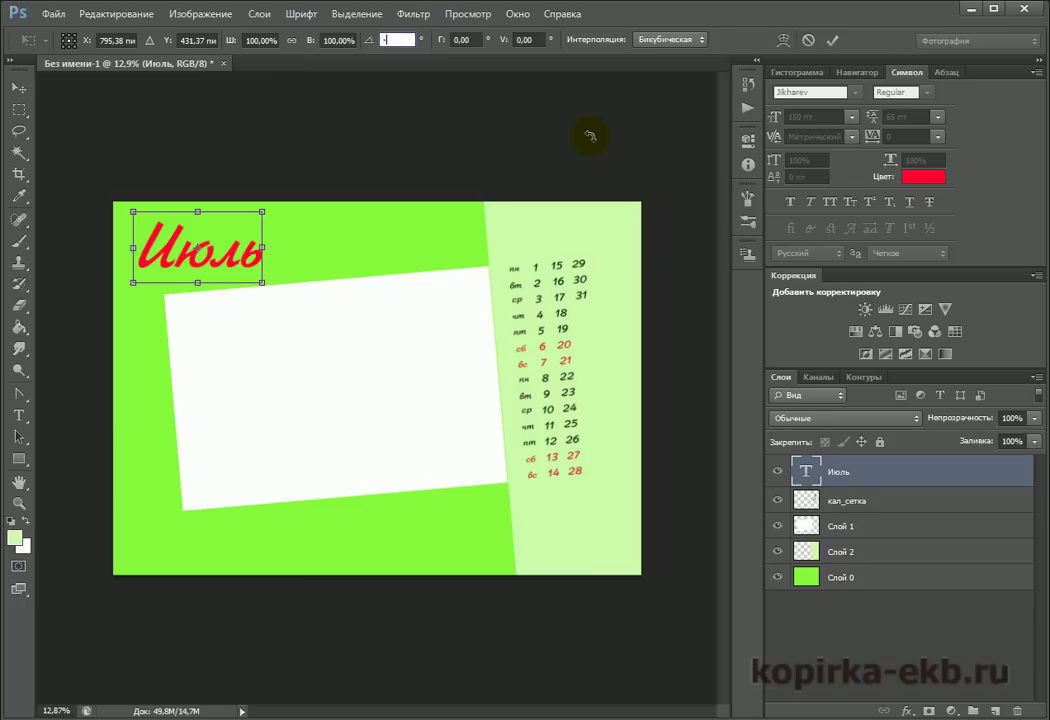
{"action": "type", "text": "5"}
{"action": "key", "text": "Return"}
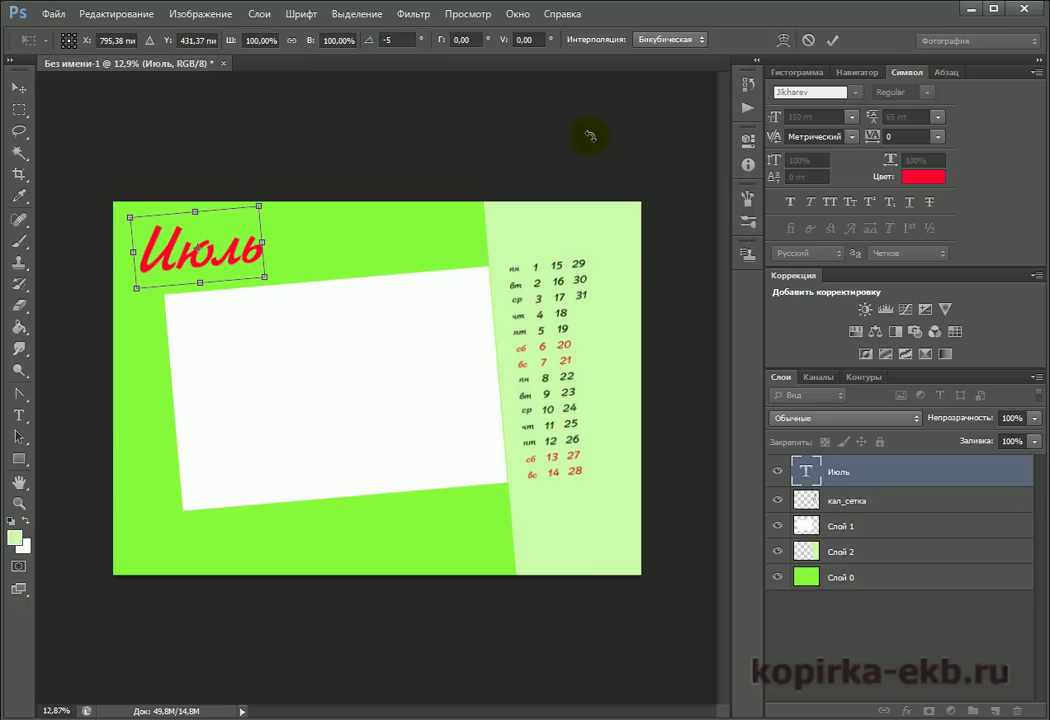
{"action": "mouse_move", "coordinate": [240, 246]}
{"action": "left_mouse_down"}
{"action": "mouse_move", "coordinate": [215, 258]}
{"action": "mouse_move", "coordinate": [250, 262]}
{"action": "mouse_move", "coordinate": [254, 252]}
{"action": "mouse_move", "coordinate": [252, 261]}
{"action": "left_mouse_up"}
{"action": "key", "text": "Return"}
{"action": "left_click", "coordinate": [19, 437]}
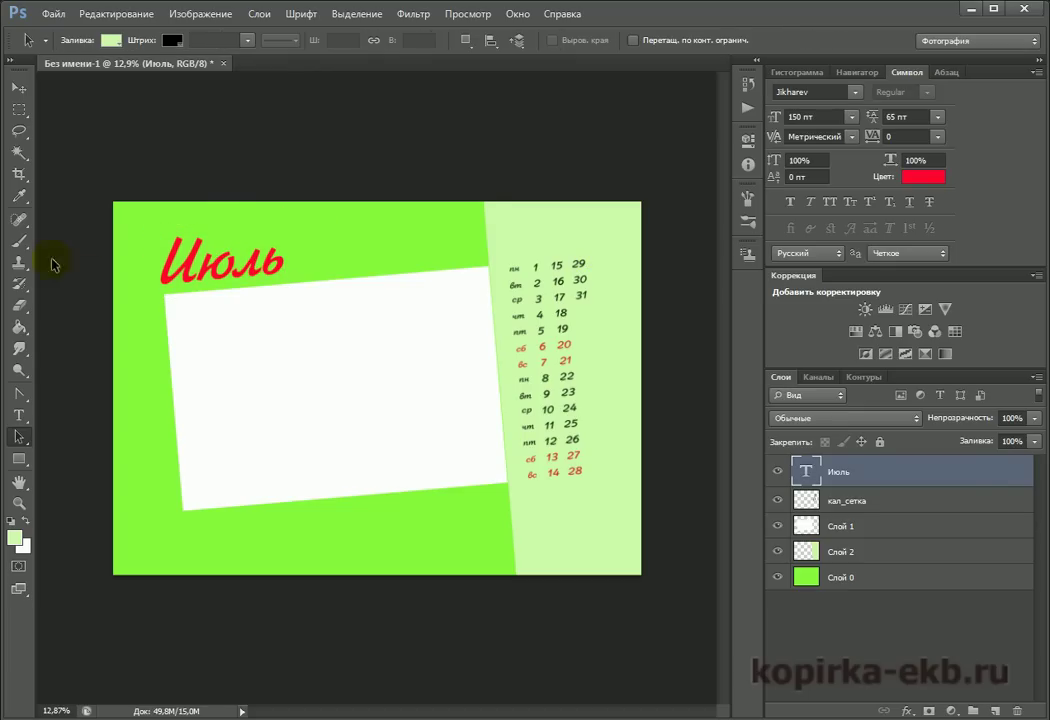
Add the text "2013" in Jikharev 150 pt near the white rectangle's lower-right corner
{"action": "left_click", "coordinate": [19, 415]}
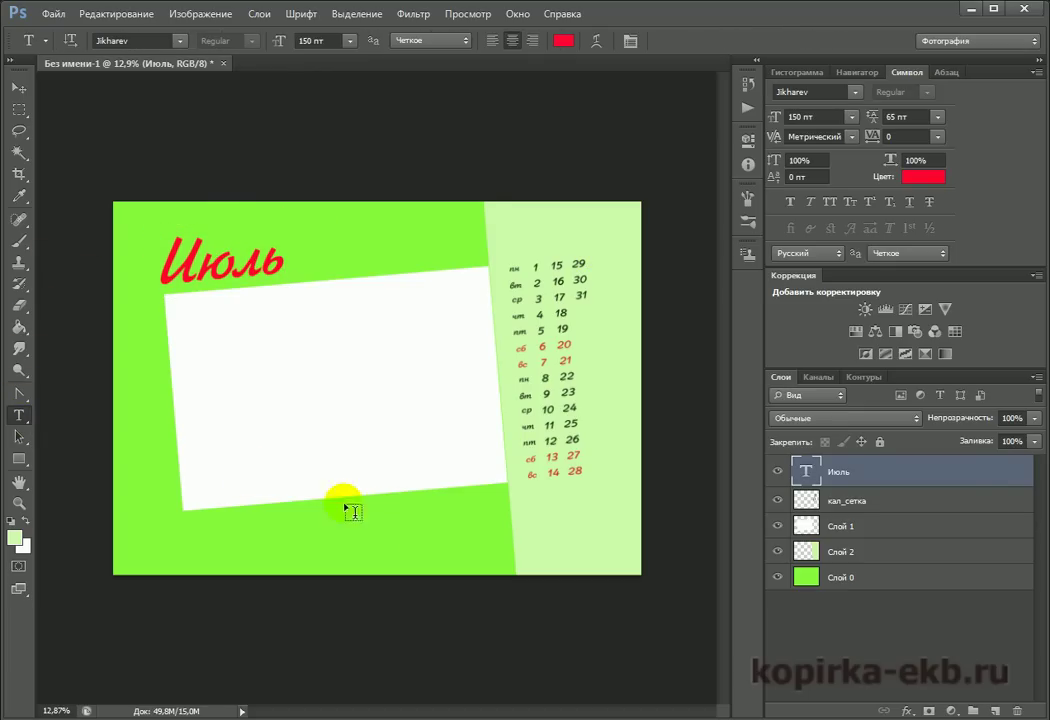
{"action": "left_click", "coordinate": [417, 528]}
{"action": "type", "text": "2013"}
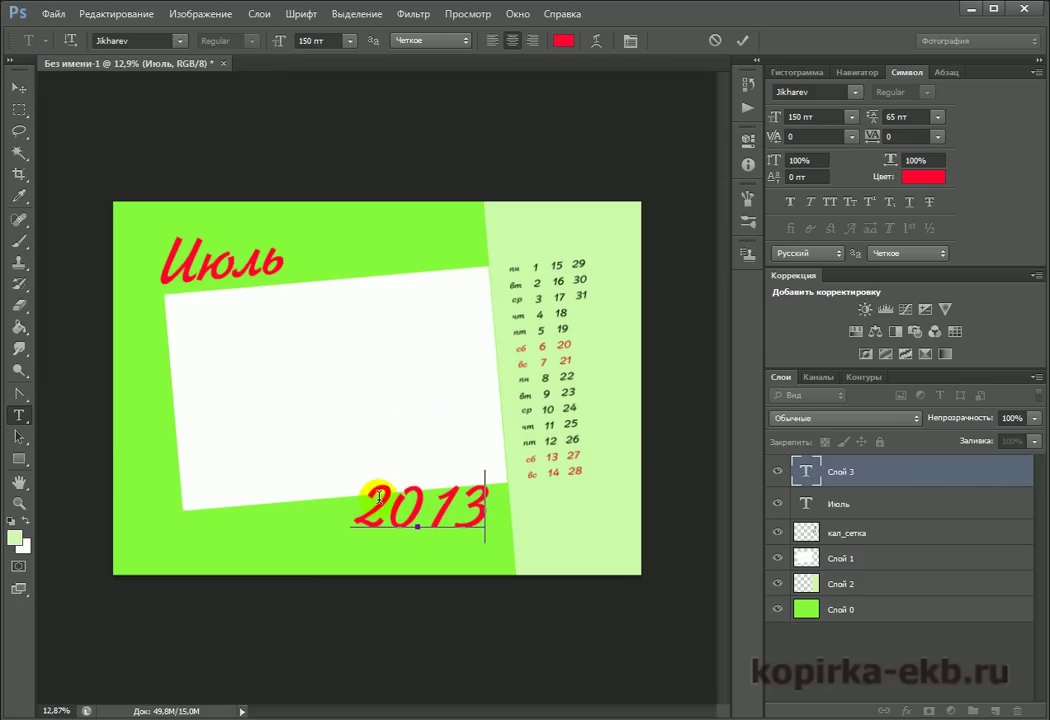
{"action": "left_click", "coordinate": [19, 87]}
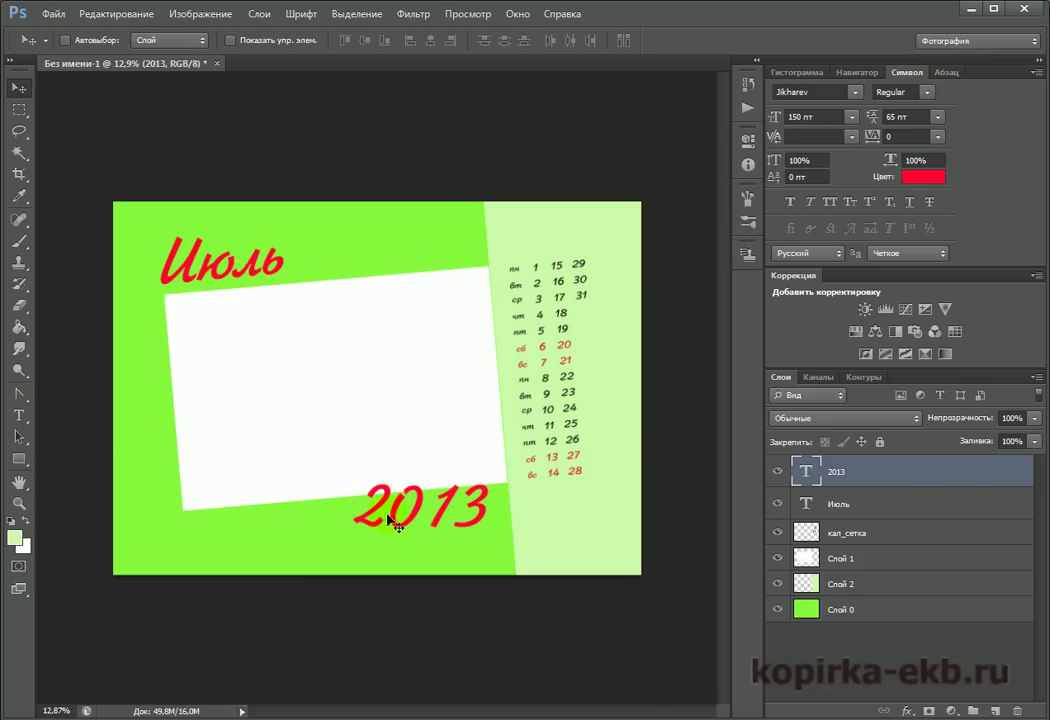
Change the font of the "2013" text to ParsekCTT and commit the text
{"action": "left_click", "coordinate": [19, 415]}
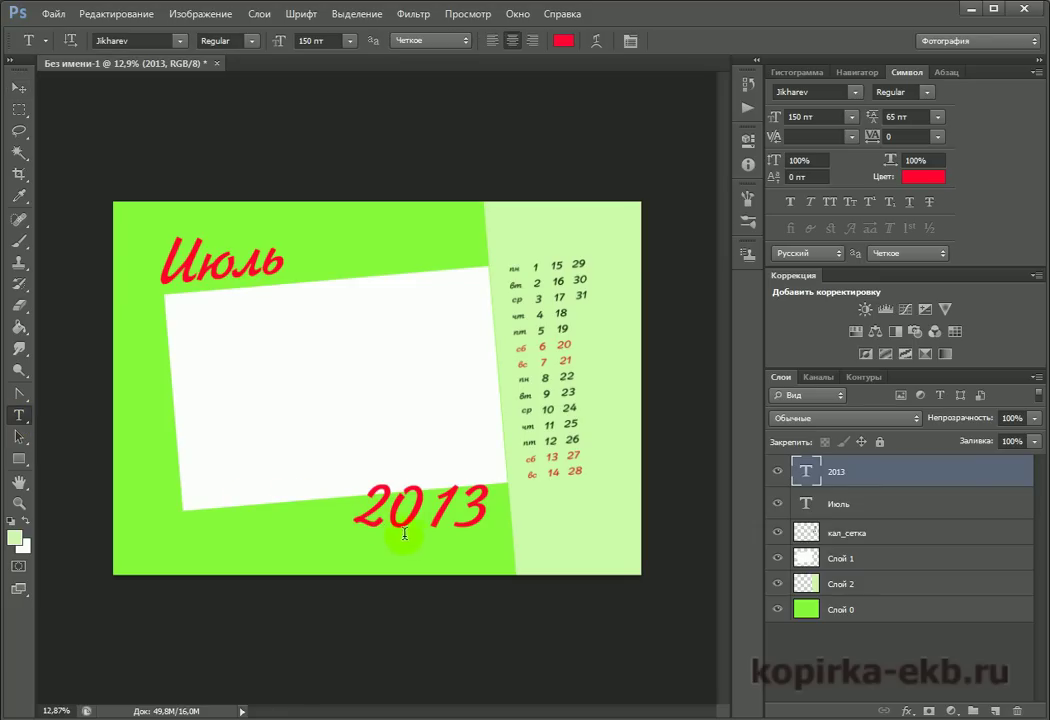
{"action": "left_click_drag", "start_coordinate": [360, 517], "coordinate": [487, 503]}
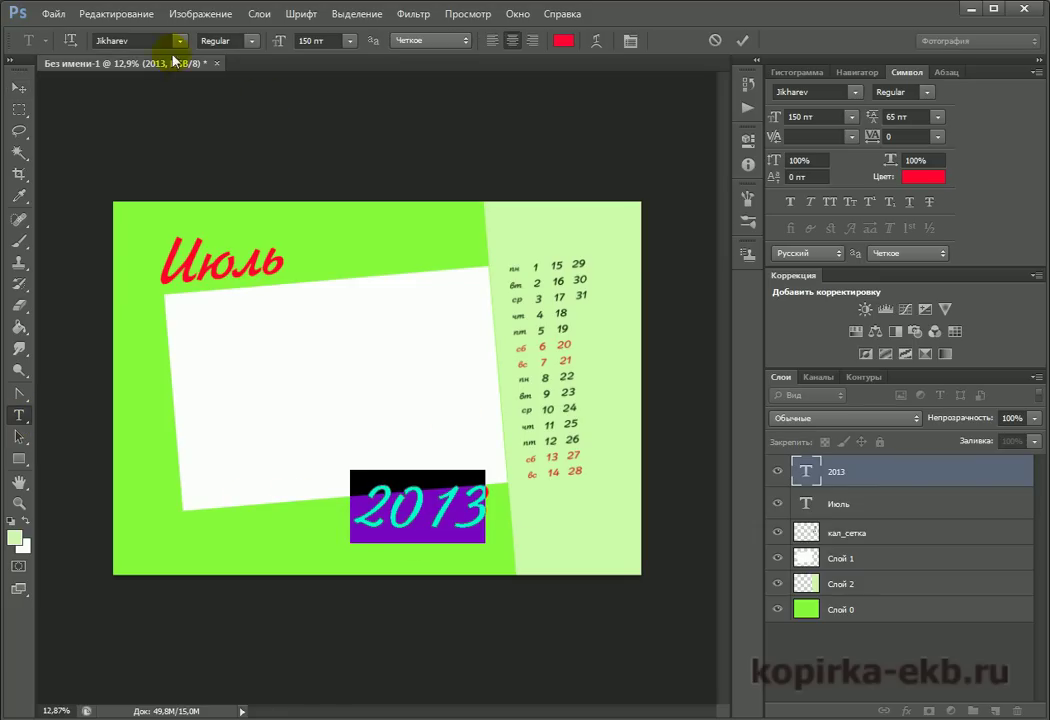
{"action": "left_click", "coordinate": [180, 42]}
{"action": "scroll", "coordinate": [192, 438], "scroll_direction": "down", "scroll_amount": 7}
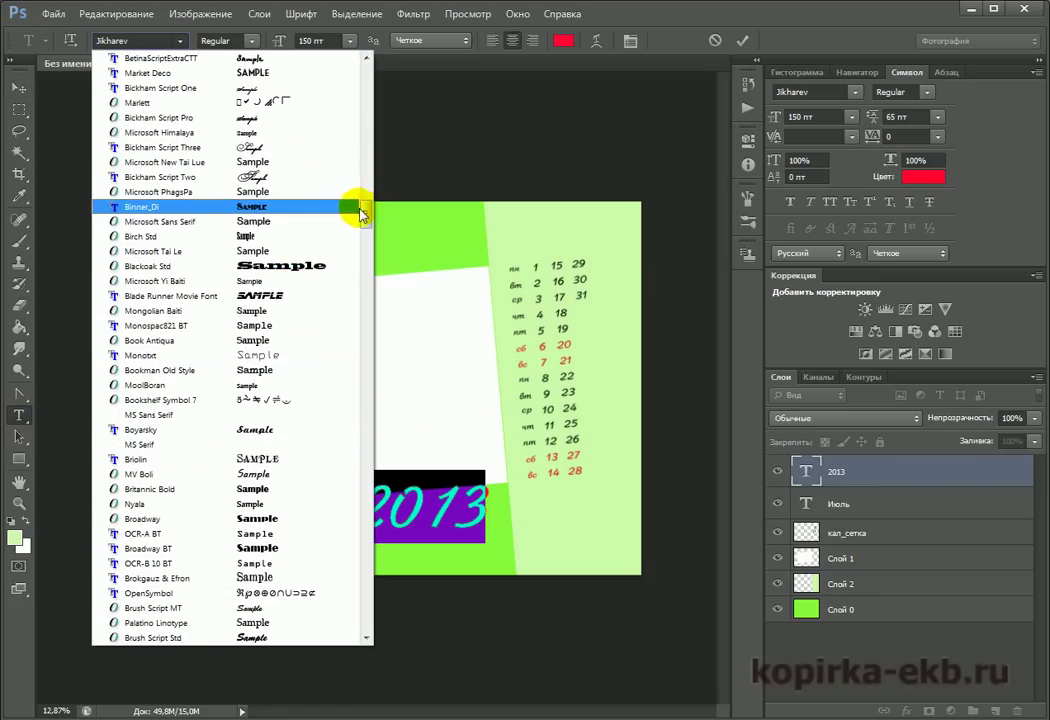
{"action": "left_click_drag", "start_coordinate": [367, 212], "coordinate": [370, 434]}
{"action": "left_click", "coordinate": [235, 400]}
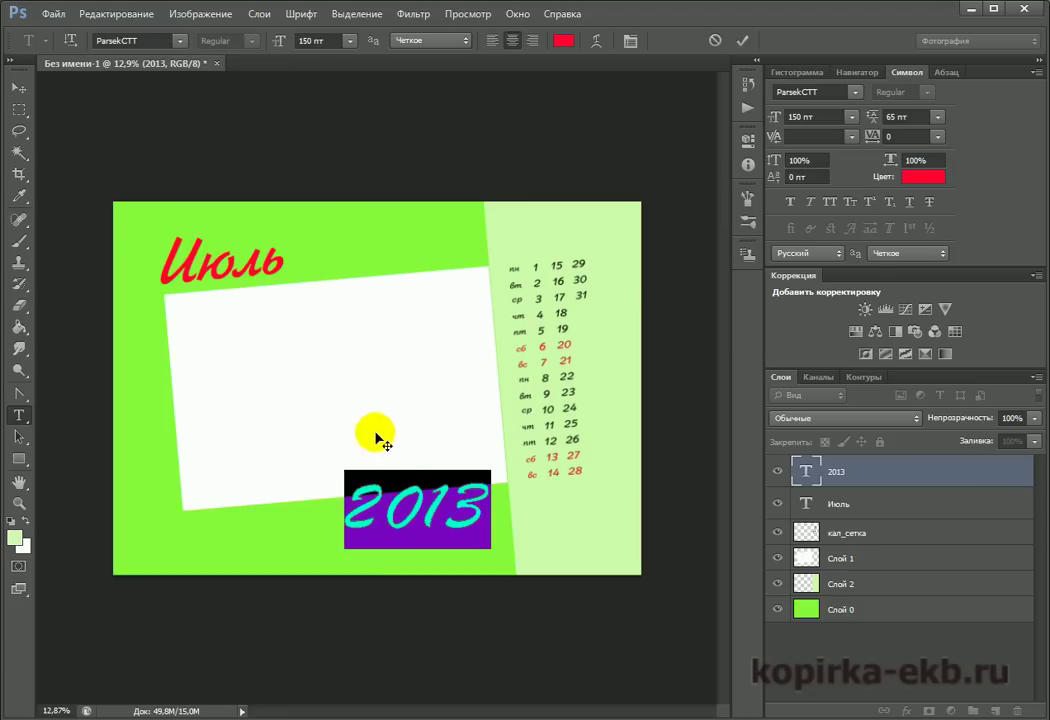
{"action": "left_click", "coordinate": [19, 87]}
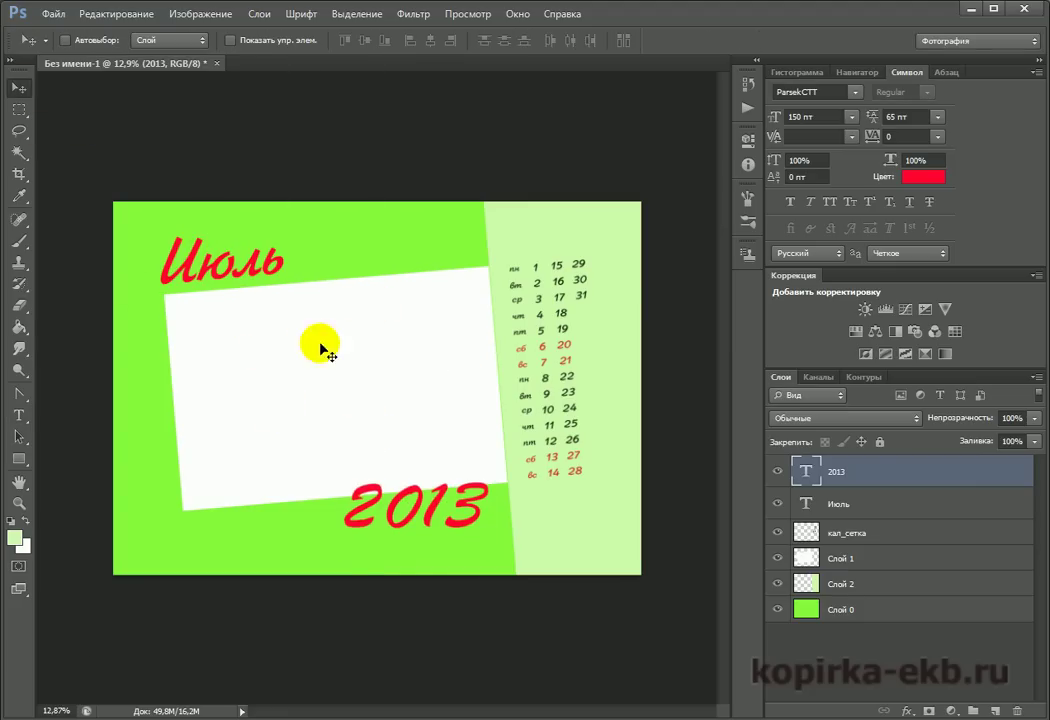
Rotate the "2013" text by -5° with Free Transform
{"action": "left_click", "coordinate": [18, 416]}
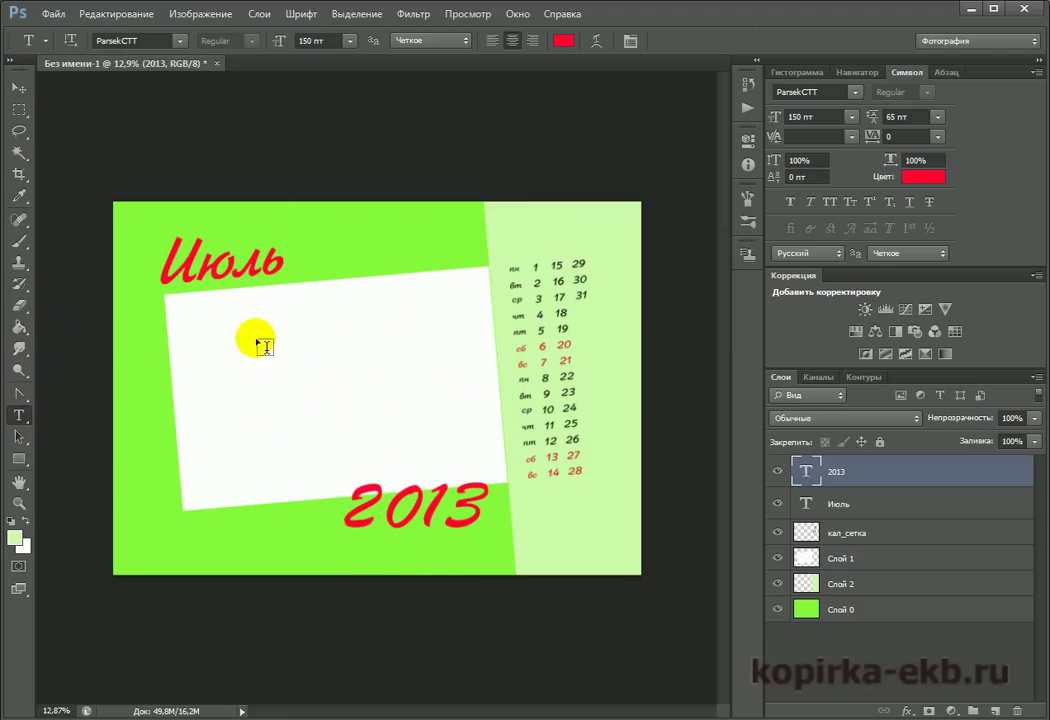
{"action": "left_click", "coordinate": [28, 436]}
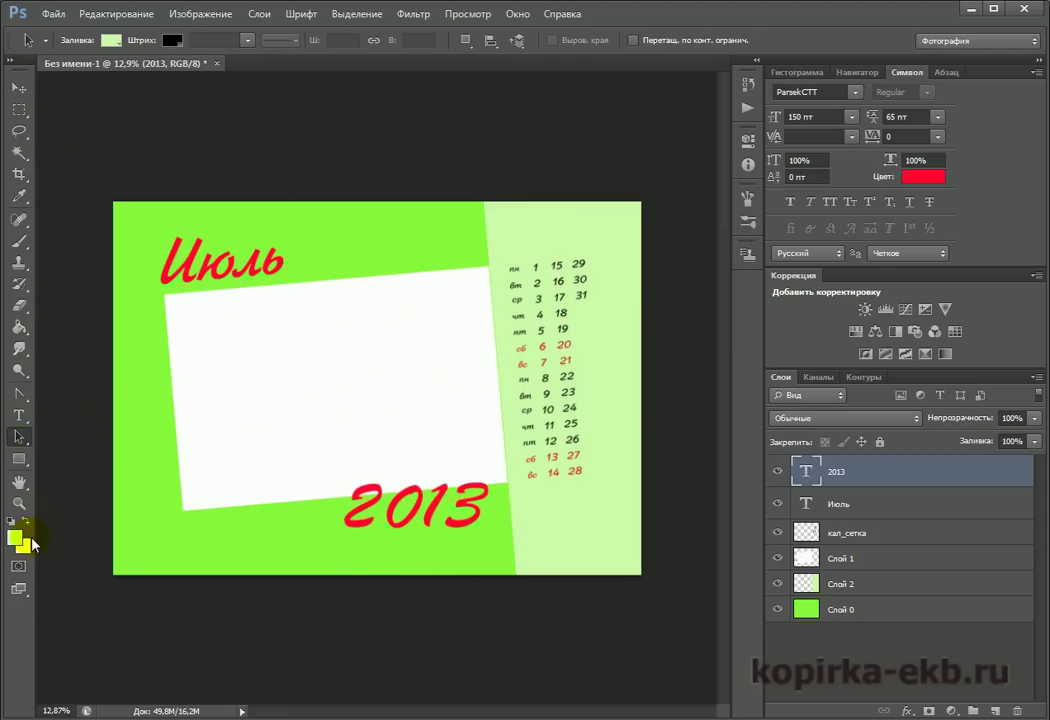
{"action": "key", "text": "ctrl+t"}
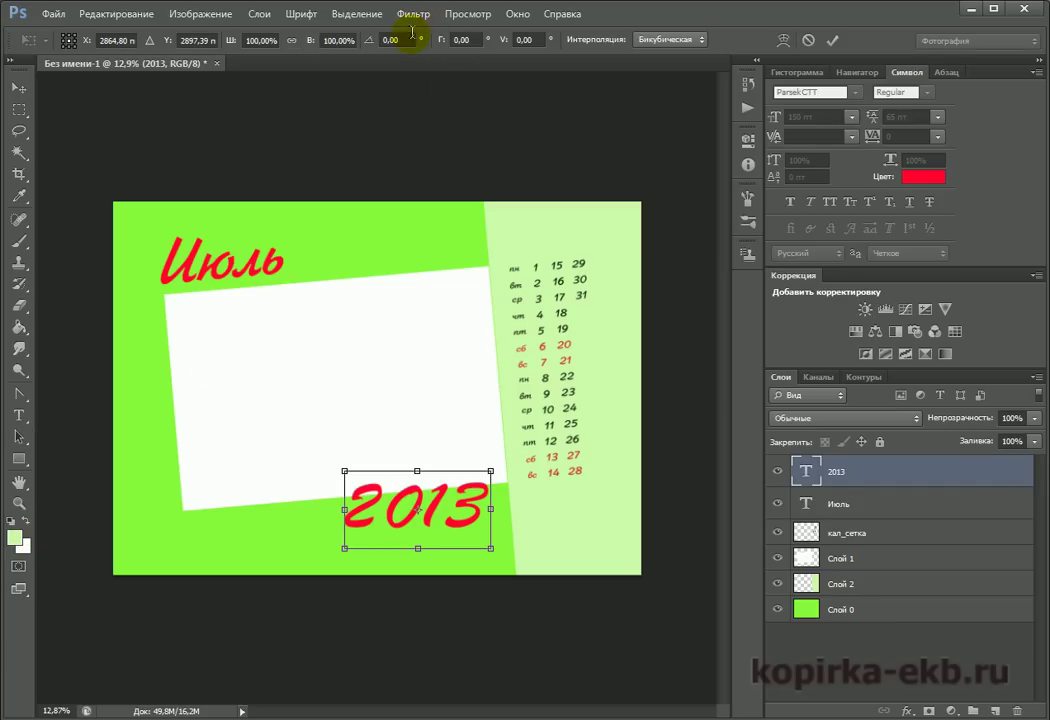
{"action": "left_click", "coordinate": [376, 40]}
{"action": "type", "text": "-5"}
{"action": "key", "text": "Return"}
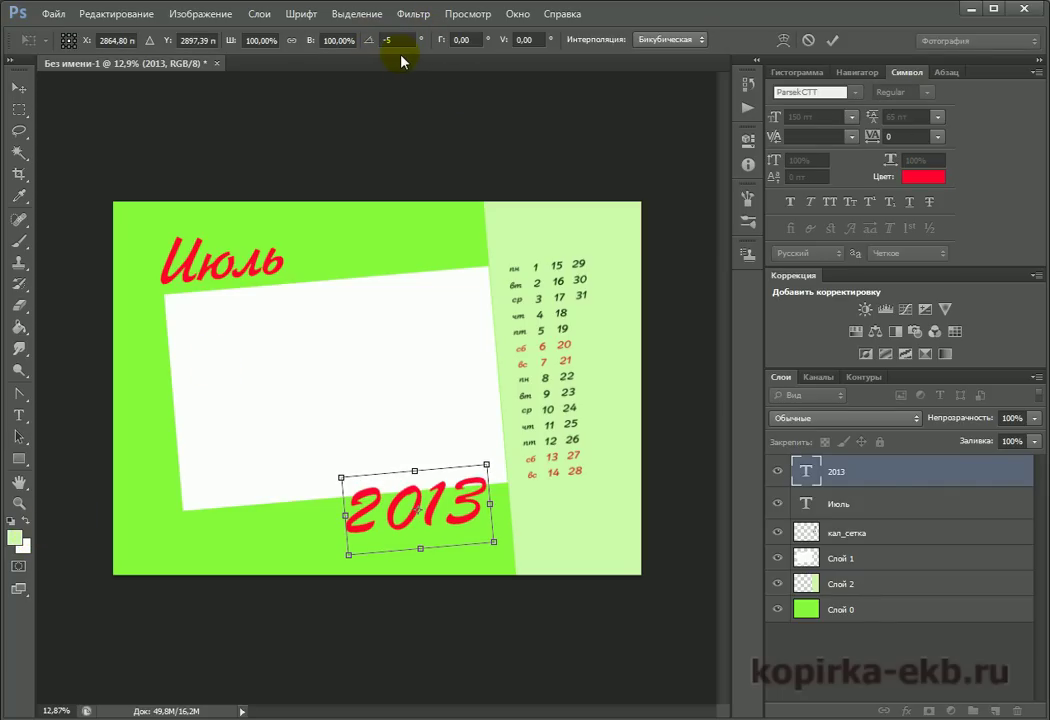
Move the "2013" text below the month grid, across the light strip's left edge, scale it to 88.58% and apply the transform
{"action": "left_click_drag", "start_coordinate": [440, 502], "coordinate": [550, 526]}
{"action": "key", "text": "Up"}
{"action": "key", "text": "Up"}
{"action": "key", "text": "Up"}
{"action": "key", "text": "Up"}
{"action": "key", "text": "Up"}
{"action": "key", "text": "Up"}
{"action": "key", "text": "Up"}
{"action": "key", "text": "Up"}
{"action": "key", "text": "Up"}
{"action": "key", "text": "Up"}
{"action": "key", "text": "Up"}
{"action": "key", "text": "Up"}
{"action": "key", "text": "Up"}
{"action": "key", "text": "Up"}
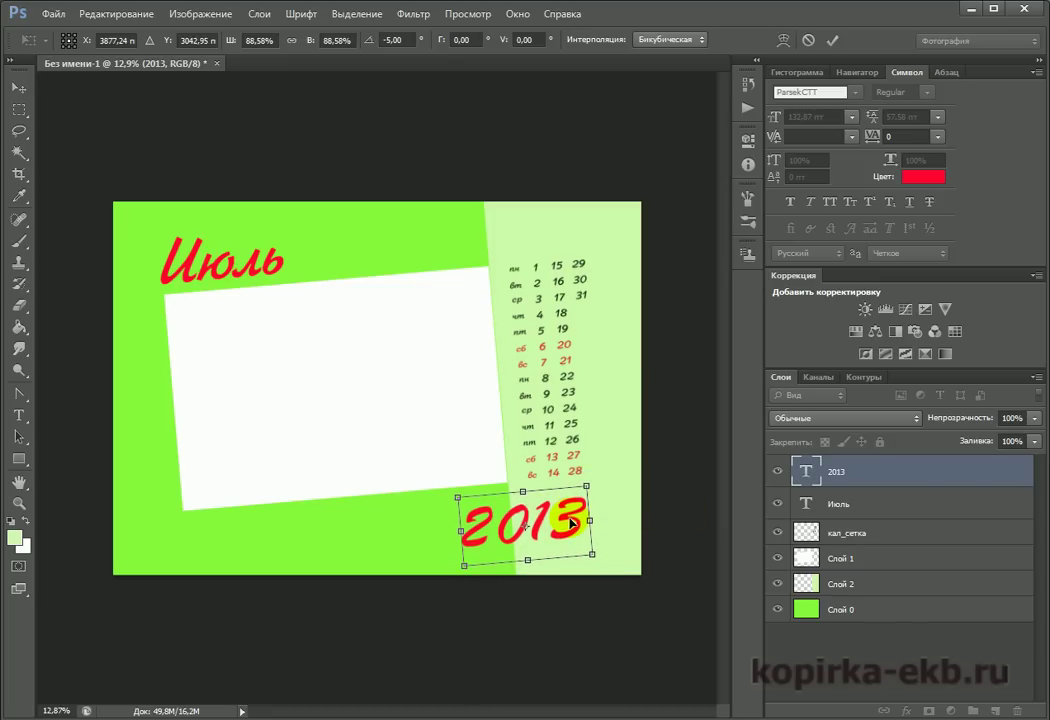
{"action": "key", "text": "Return"}
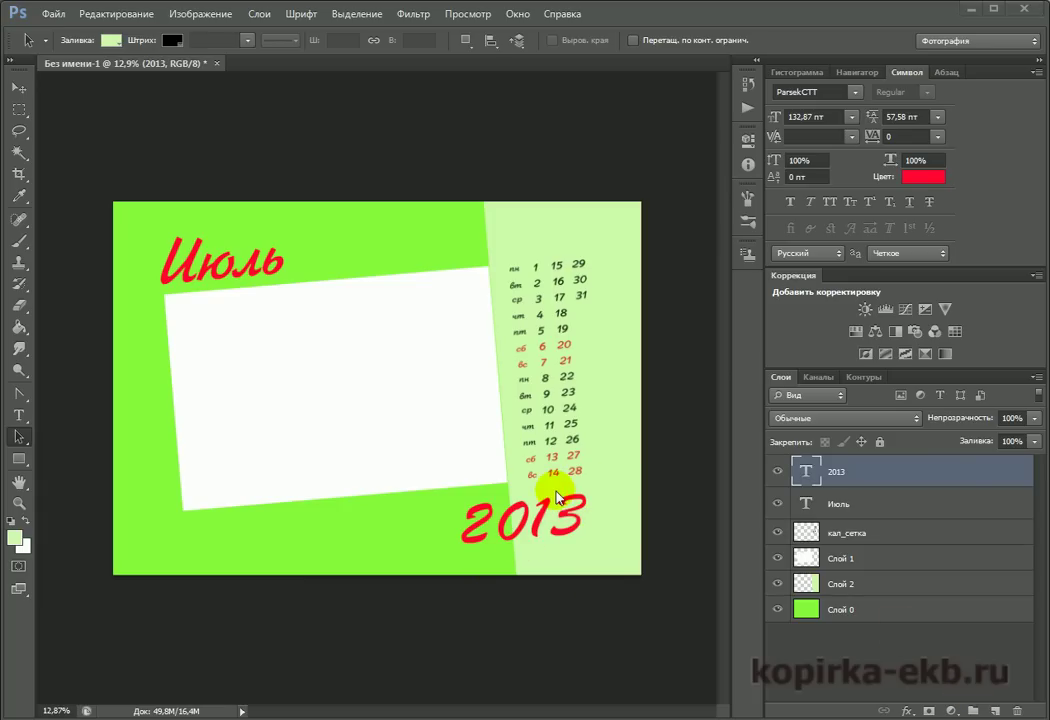
Add an 18 px outside stroke in white ffffff to the Июль text layer through its layer style
{"action": "left_click", "coordinate": [860, 507]}
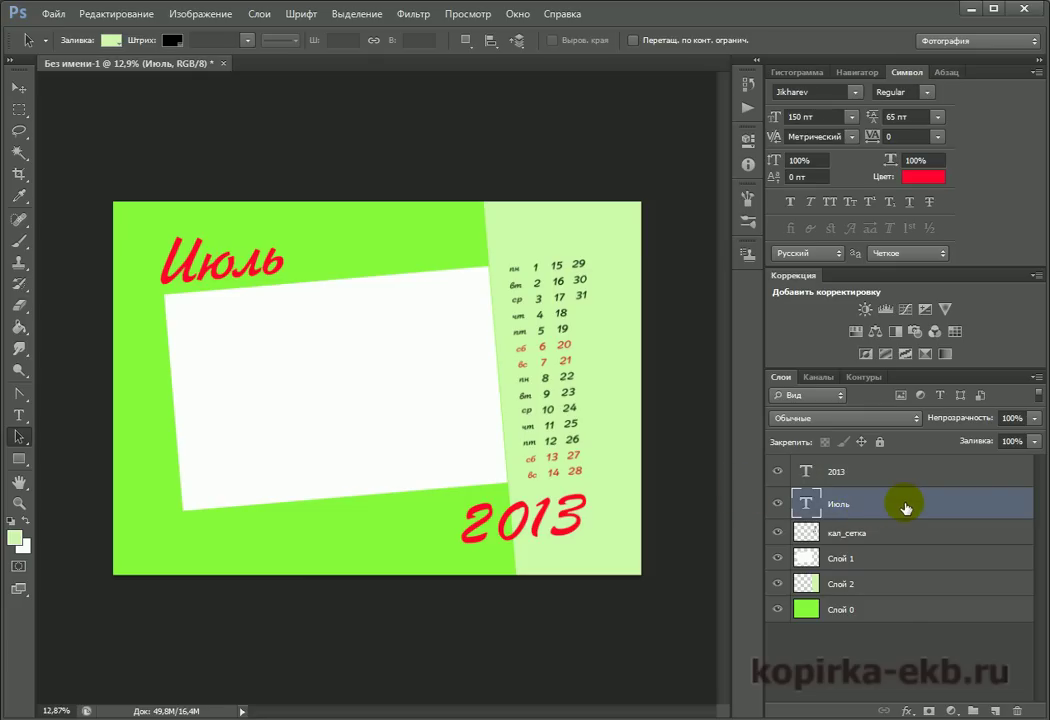
{"action": "double_click", "coordinate": [905, 507]}
{"action": "left_click_drag", "start_coordinate": [731, 455], "coordinate": [755, 227]}
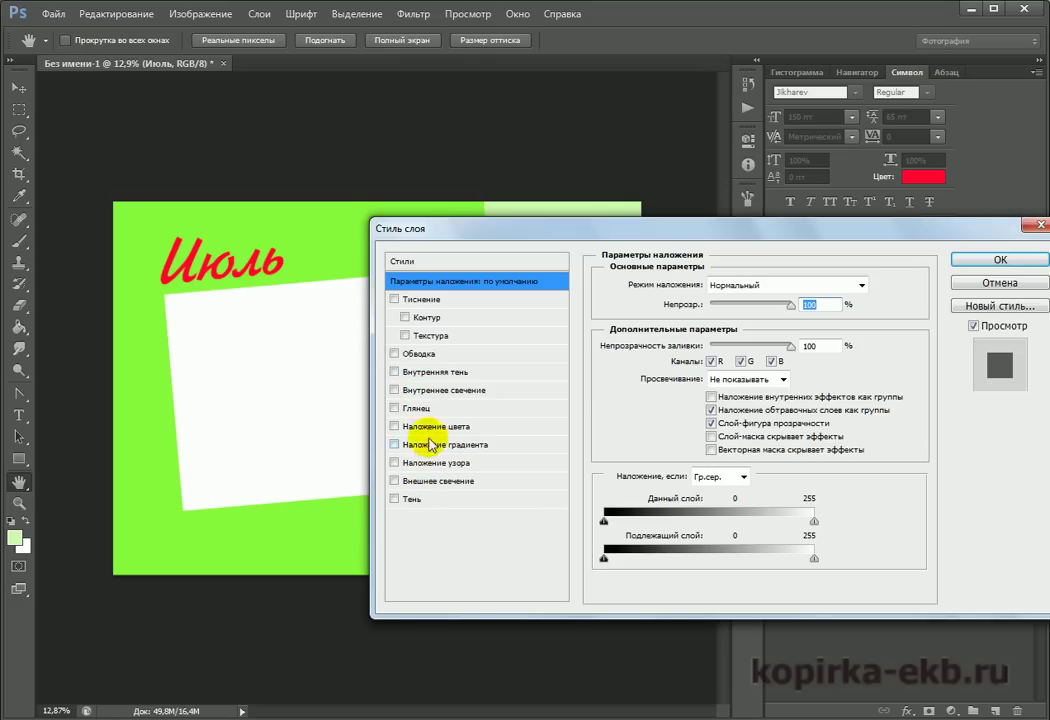
{"action": "left_click", "coordinate": [395, 355]}
{"action": "left_click", "coordinate": [425, 354]}
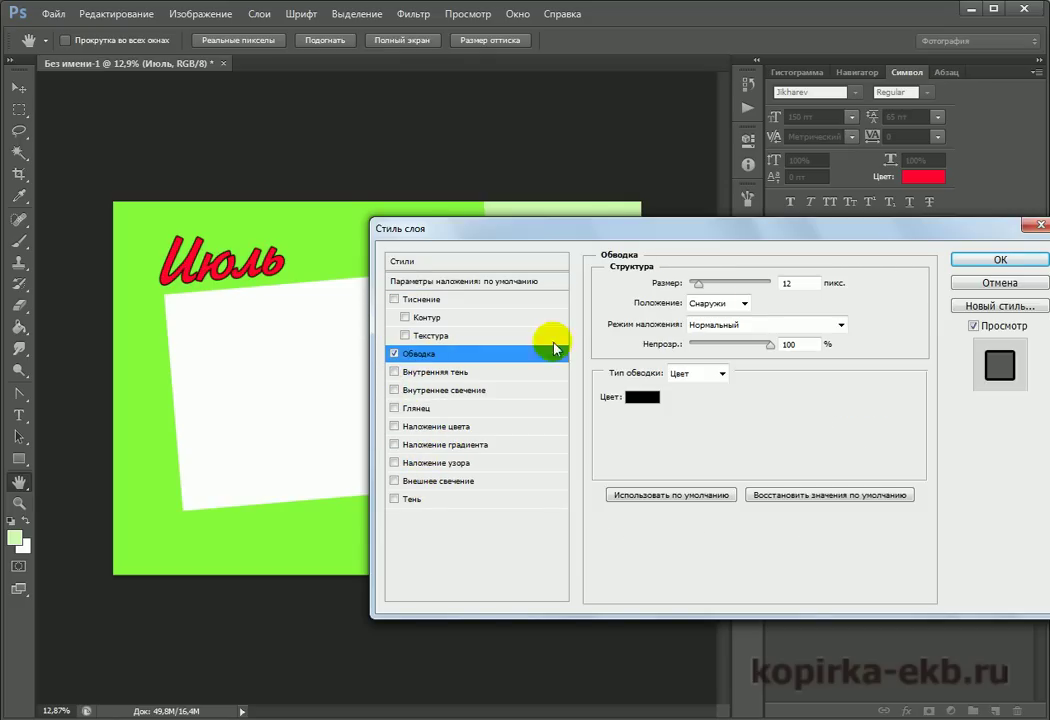
{"action": "left_click", "coordinate": [641, 397]}
{"action": "left_click", "coordinate": [562, 199]}
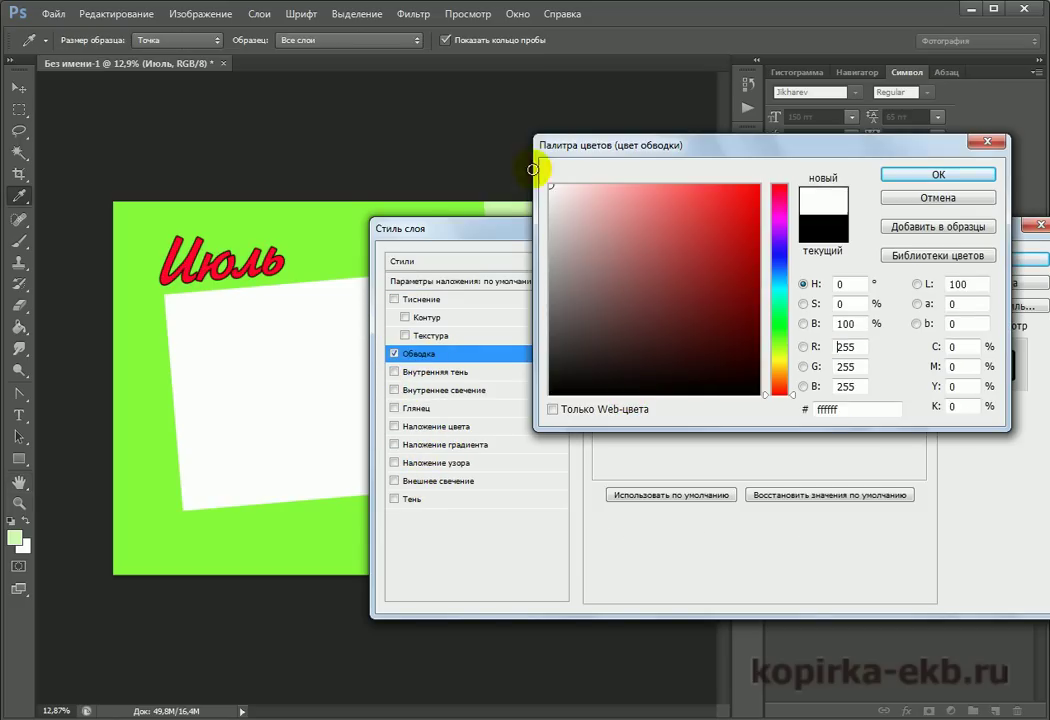
{"action": "left_click_drag", "start_coordinate": [562, 199], "coordinate": [530, 157]}
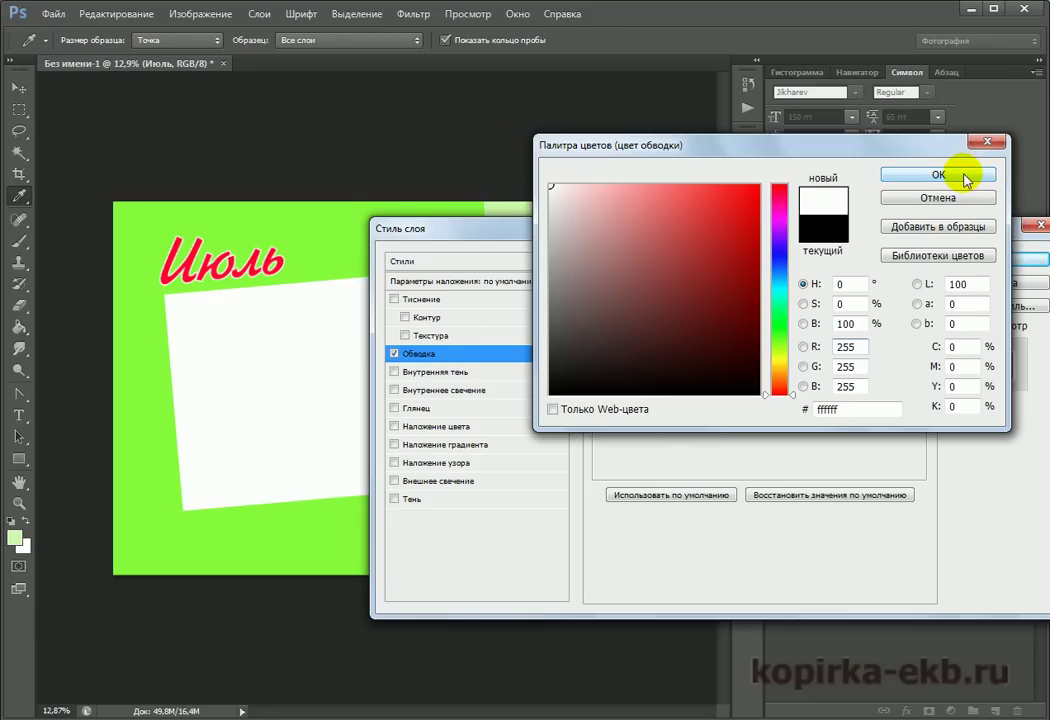
{"action": "left_click", "coordinate": [955, 176]}
{"action": "left_click_drag", "start_coordinate": [696, 292], "coordinate": [699, 285]}
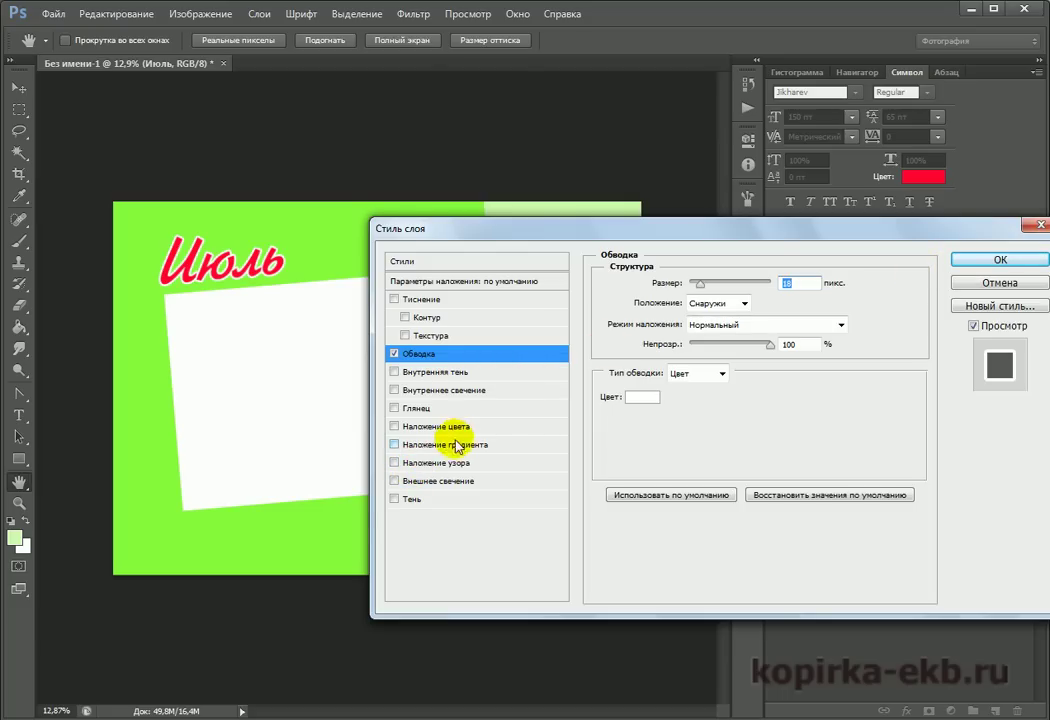
Add a drop shadow to the Июль text layer with a distance of 21 px and a size of 51 px
{"action": "left_click", "coordinate": [395, 498]}
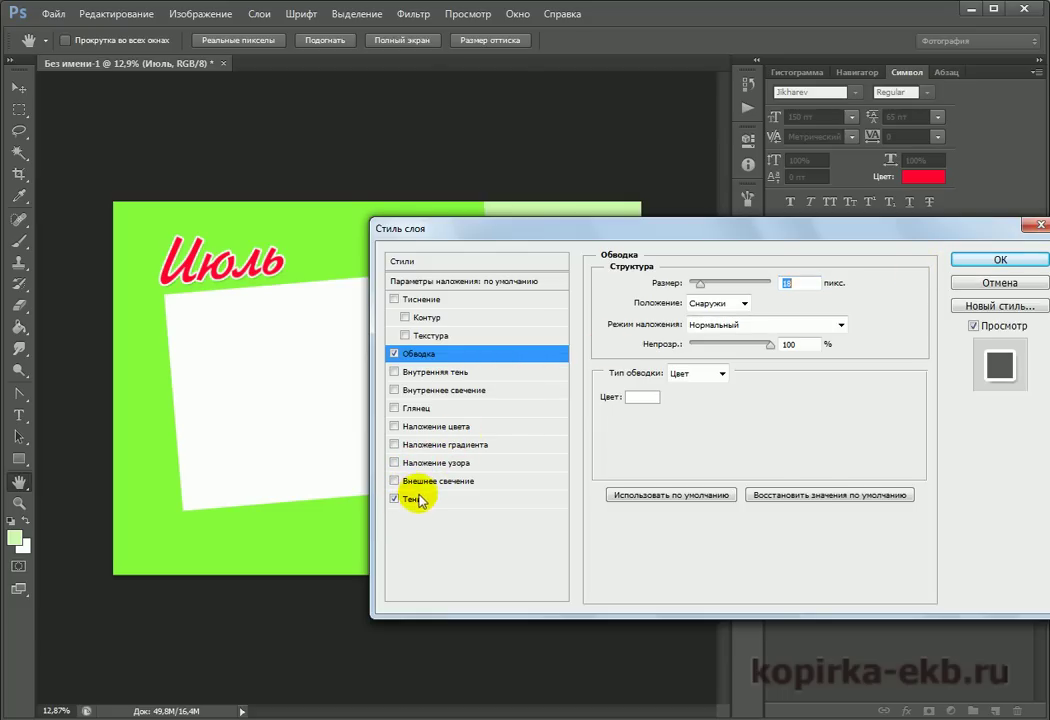
{"action": "left_click", "coordinate": [418, 499]}
{"action": "left_click_drag", "start_coordinate": [705, 398], "coordinate": [713, 400]}
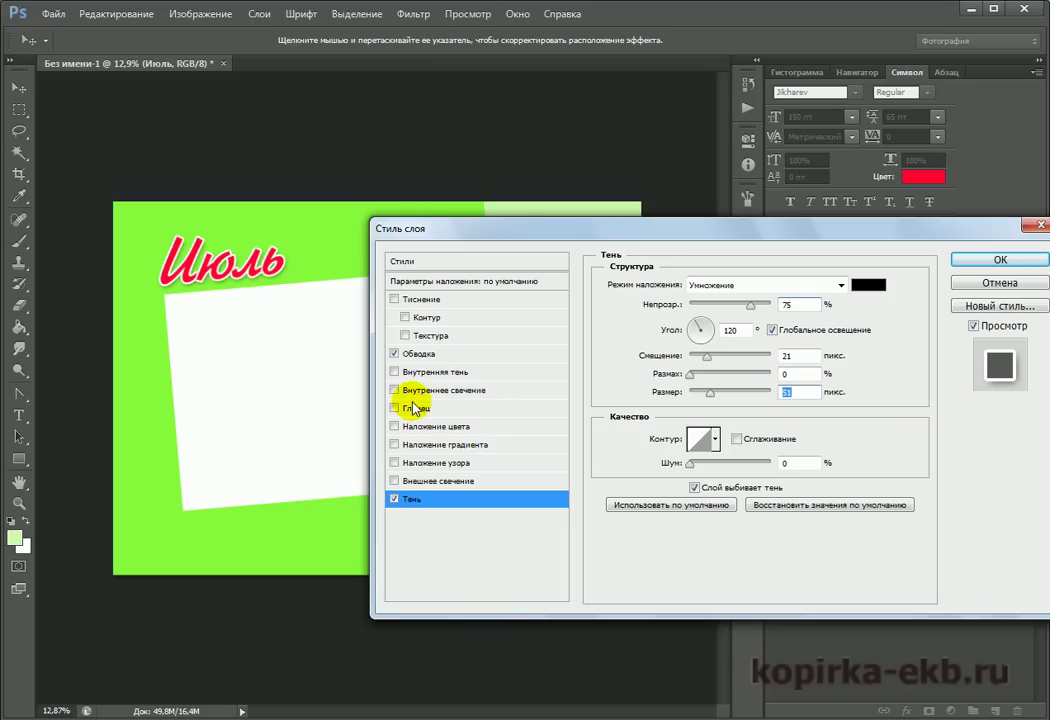
Add an inner bevel to the Июль text layer with dark red shadow colour 980303 and 32% depth, and apply the layer style
{"action": "left_click", "coordinate": [395, 299]}
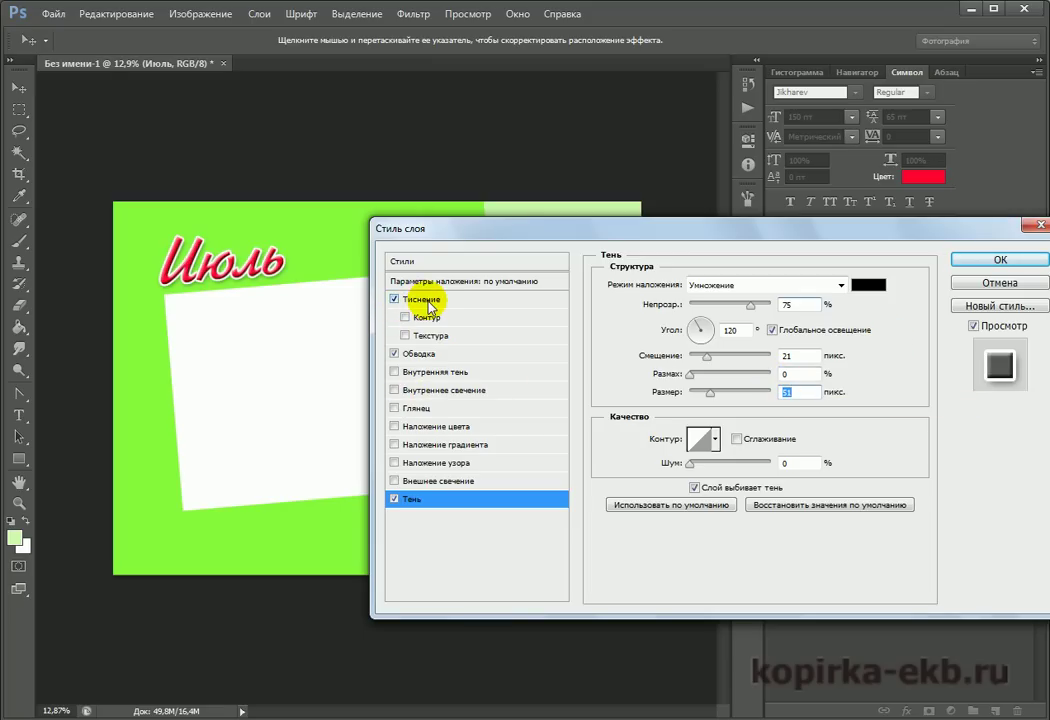
{"action": "left_click", "coordinate": [432, 300]}
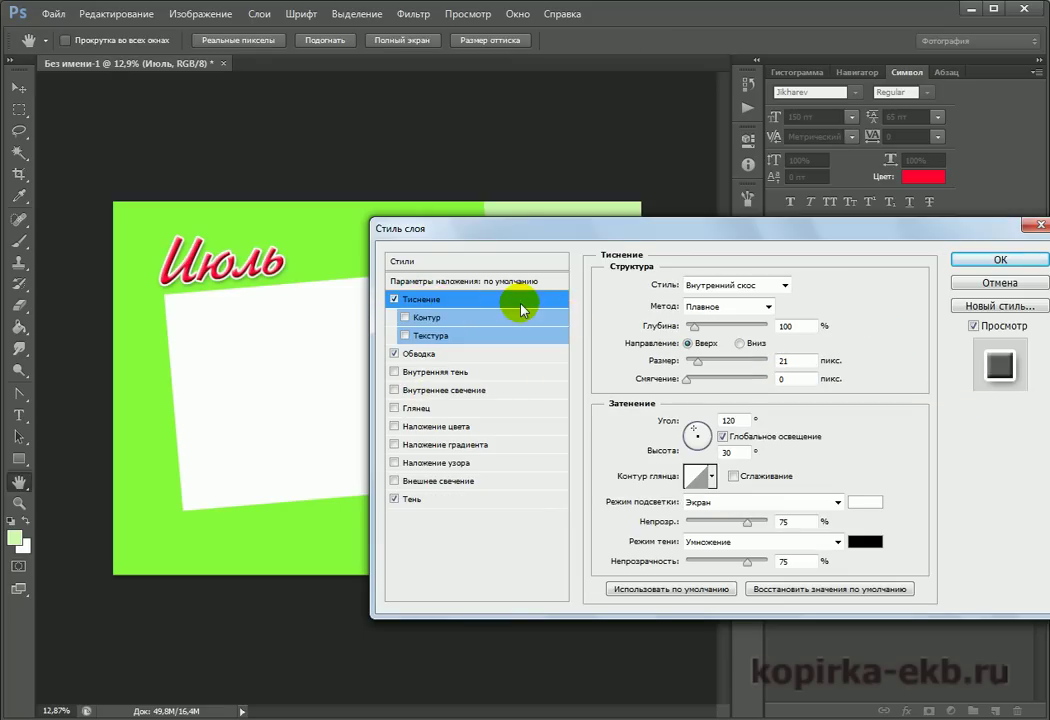
{"action": "left_click", "coordinate": [496, 337]}
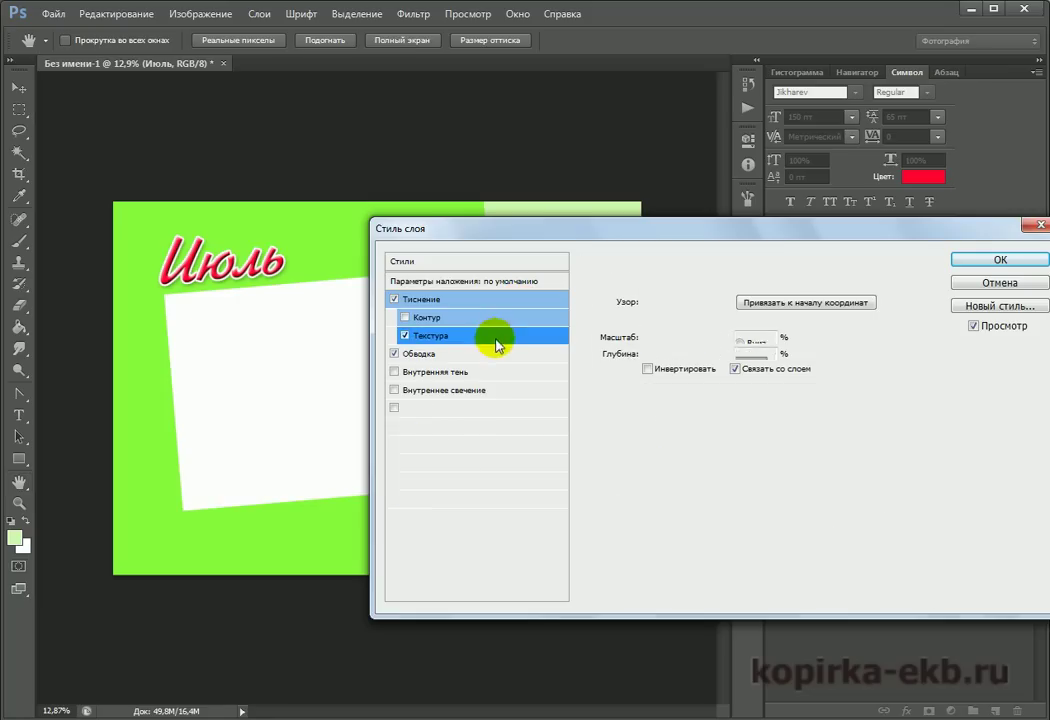
{"action": "left_click", "coordinate": [404, 336]}
{"action": "left_click", "coordinate": [485, 302]}
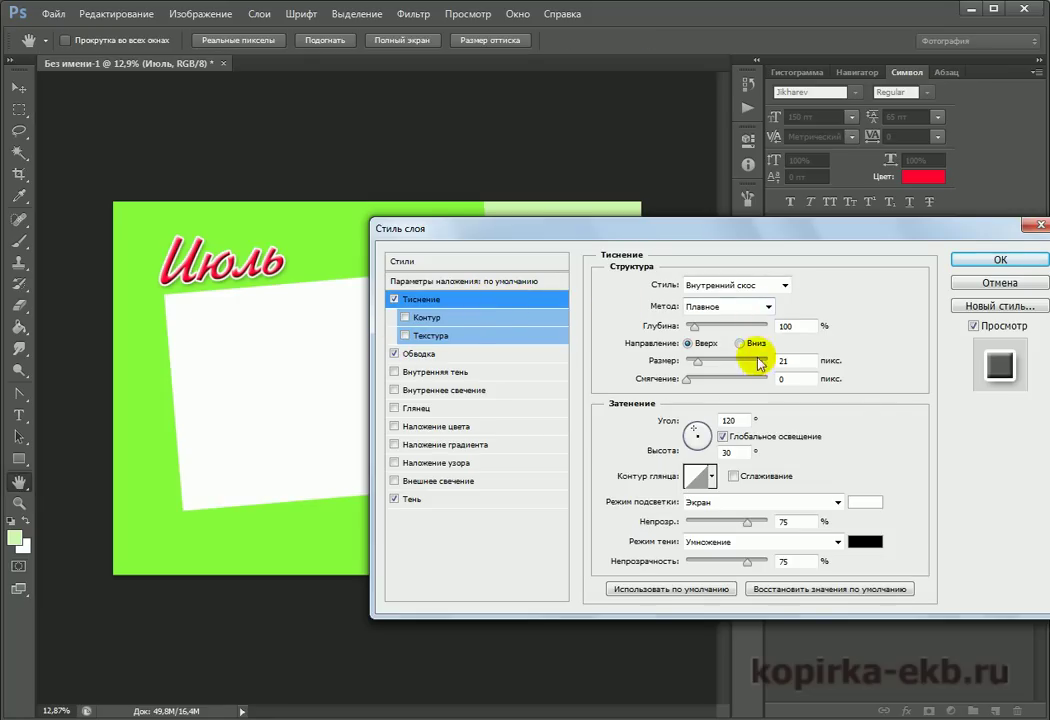
{"action": "left_click", "coordinate": [868, 542]}
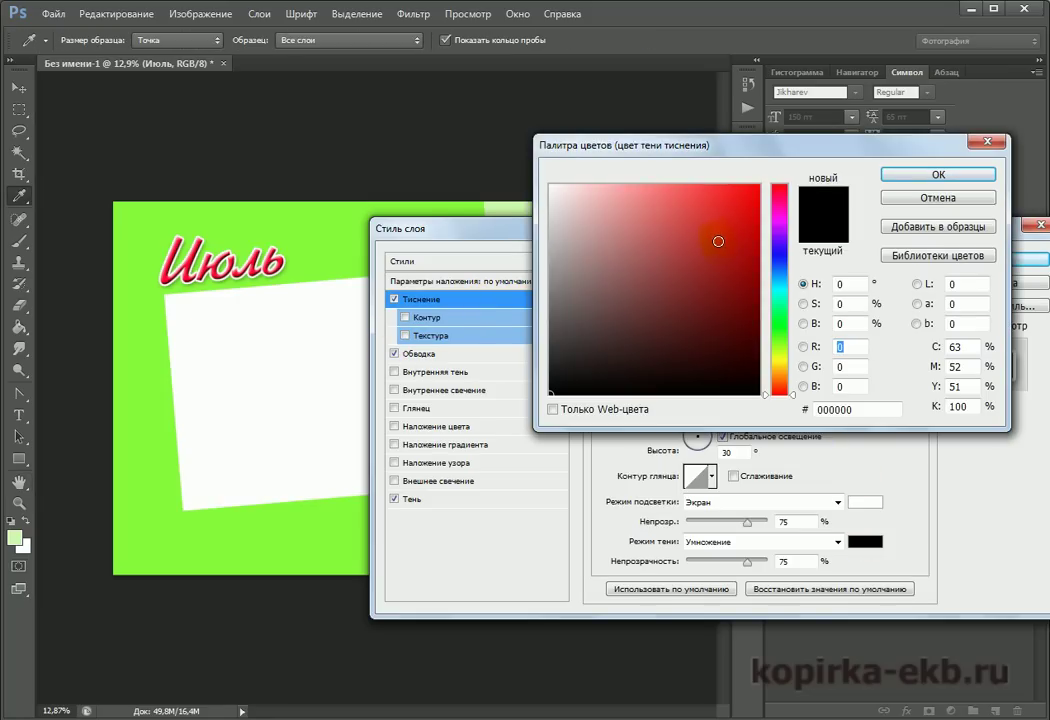
{"action": "left_click", "coordinate": [755, 268]}
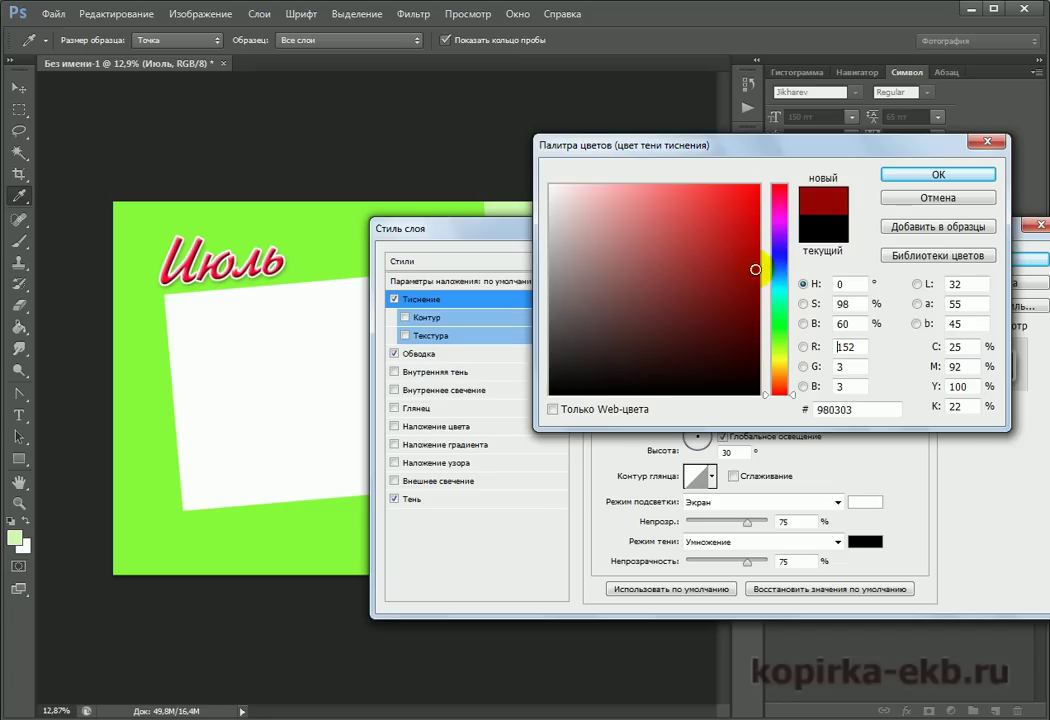
{"action": "left_click", "coordinate": [895, 176]}
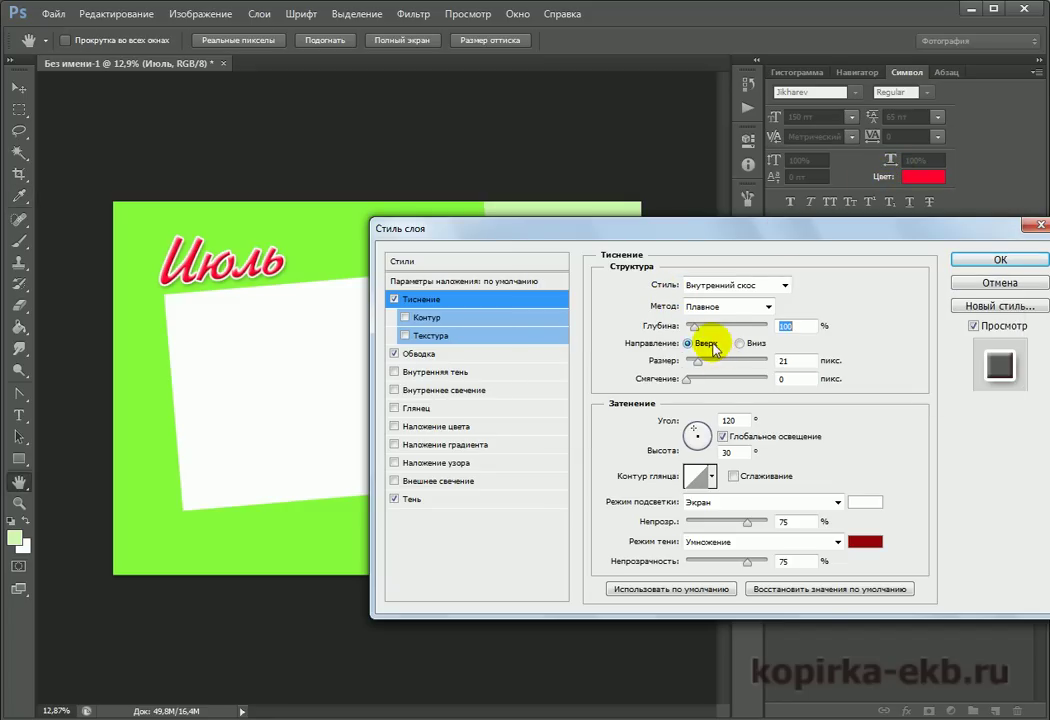
{"action": "left_click_drag", "start_coordinate": [695, 326], "coordinate": [689, 334]}
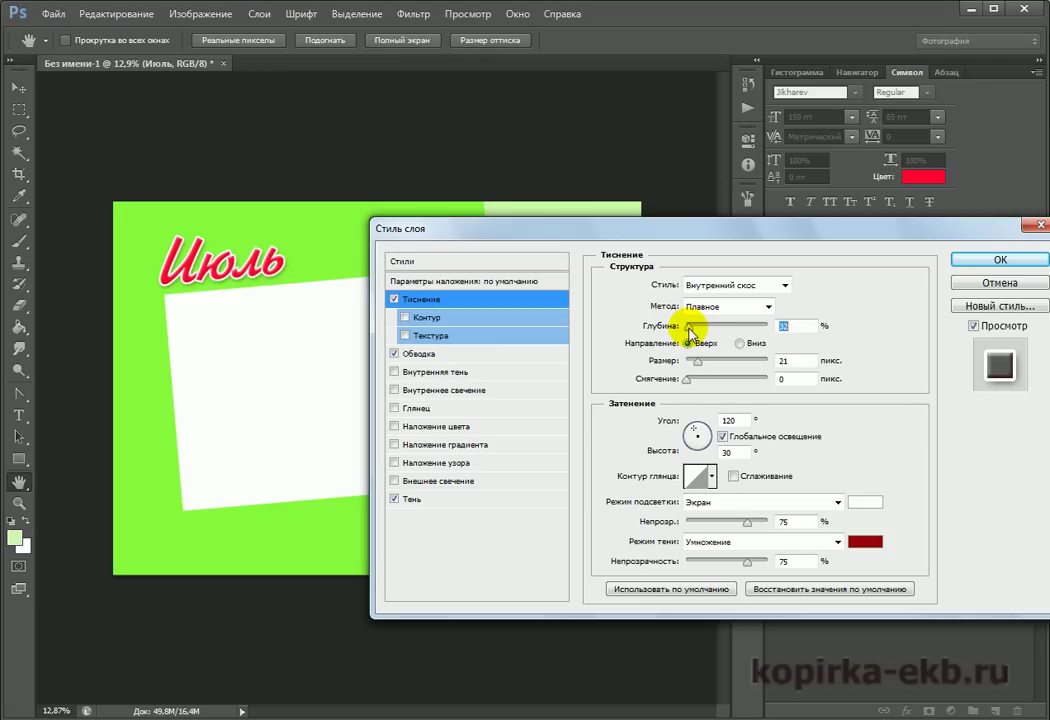
{"action": "left_click", "coordinate": [990, 261]}
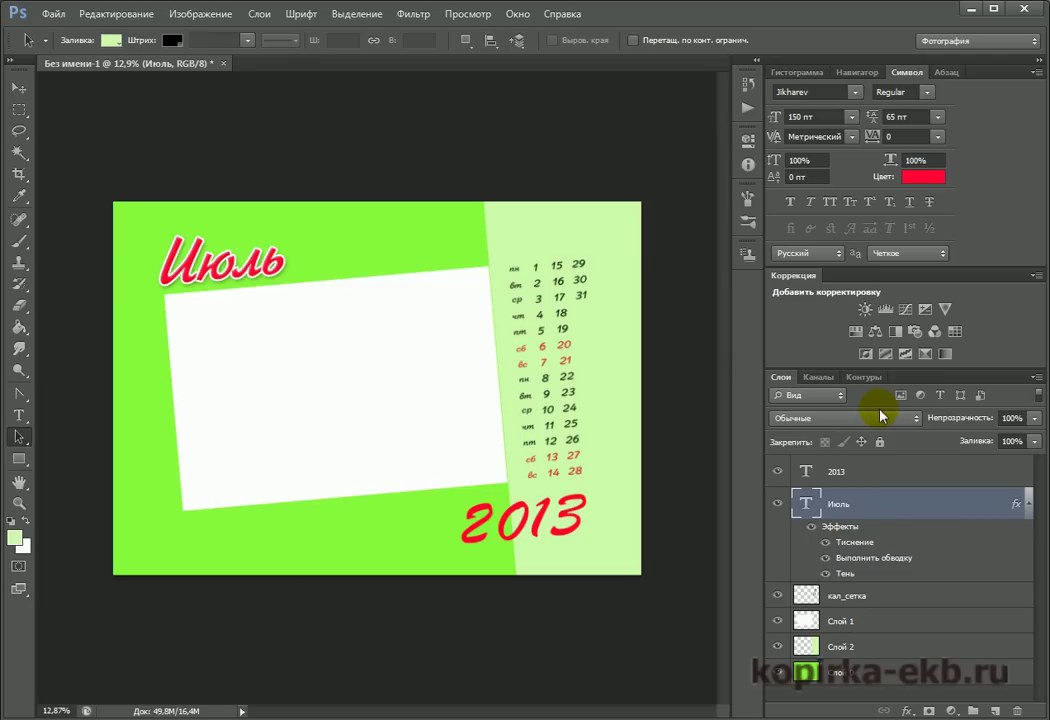
Copy the layer style of the Июль text layer and paste it onto the 2013 text layer
{"action": "right_click", "coordinate": [893, 539]}
{"action": "left_click", "coordinate": [870, 405]}
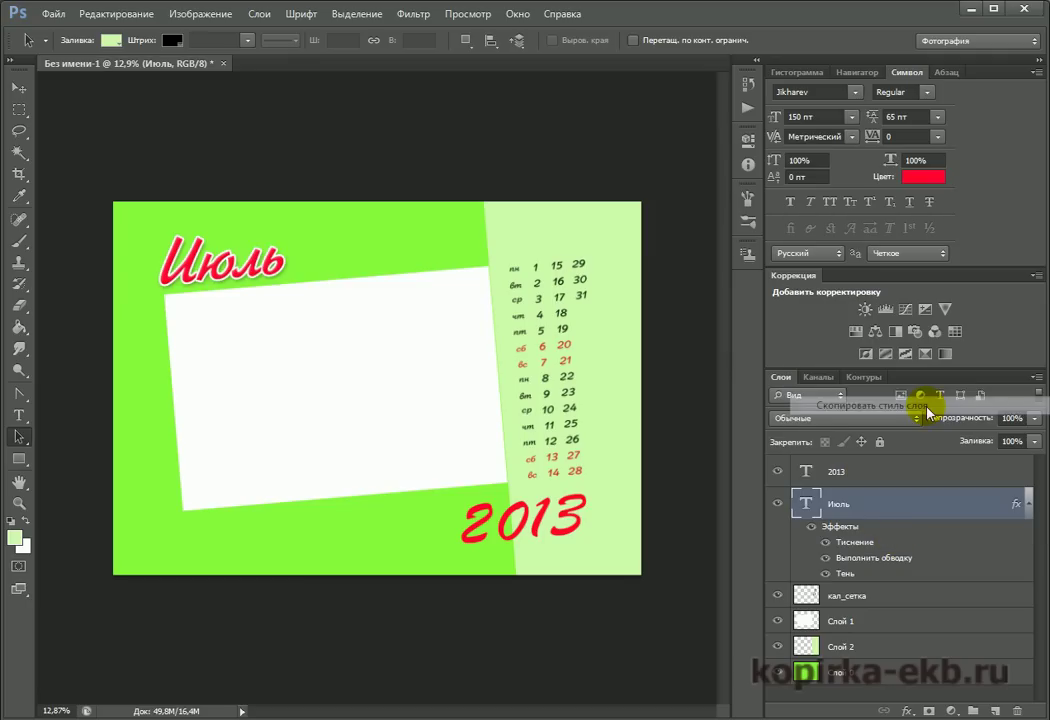
{"action": "left_click", "coordinate": [891, 478]}
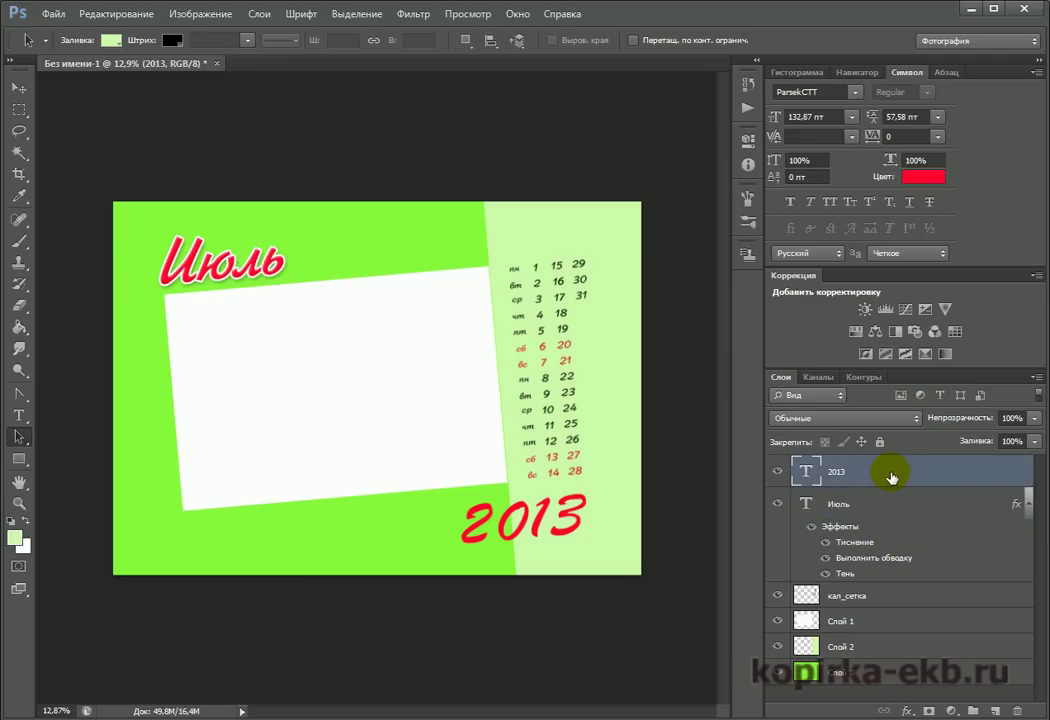
{"action": "right_click", "coordinate": [891, 478]}
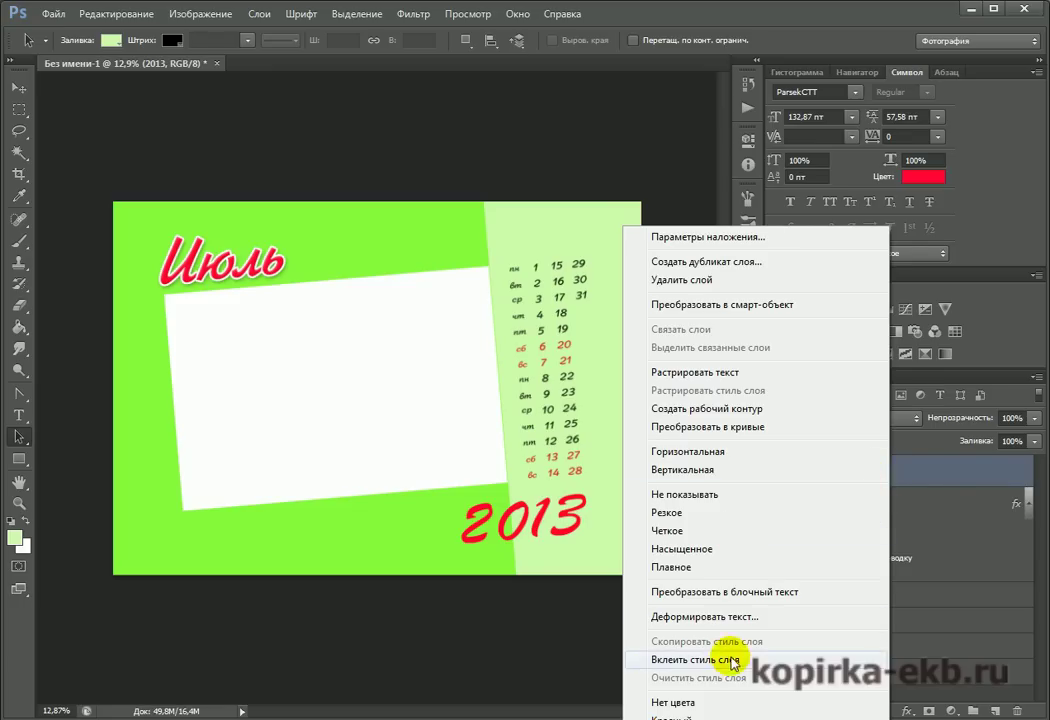
{"action": "left_click", "coordinate": [728, 659]}
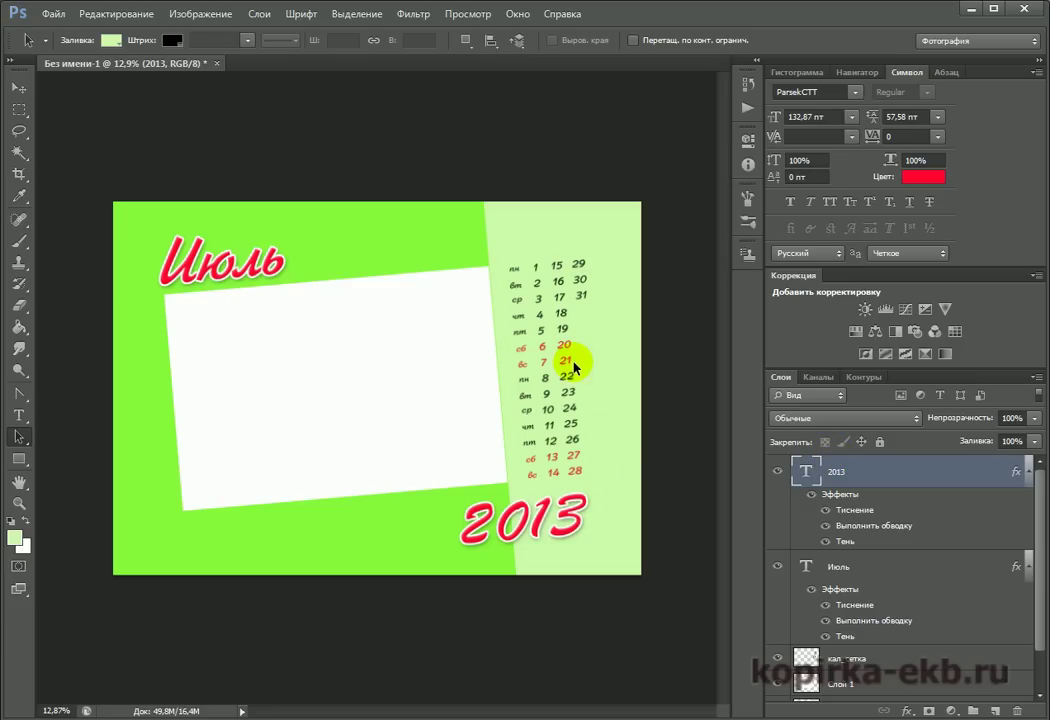
Open the layer style settings of the кал_сетка layer with the month grid in close view beside the dialog
{"action": "scroll", "coordinate": [1025, 556], "scroll_direction": "down", "scroll_amount": 3}
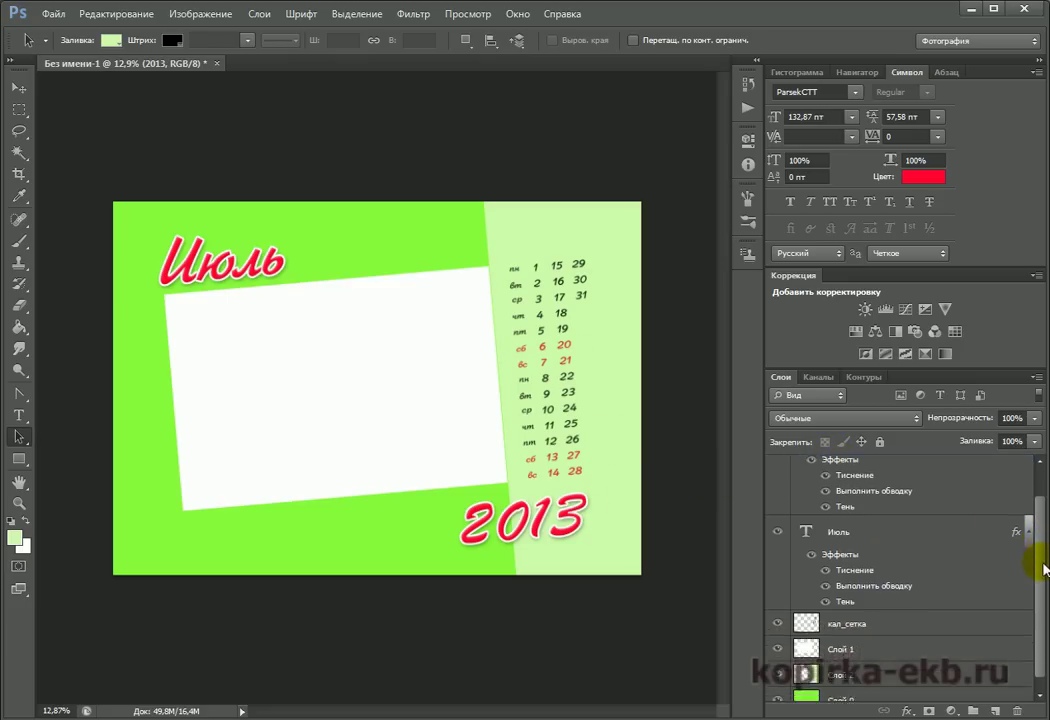
{"action": "left_click", "coordinate": [948, 614]}
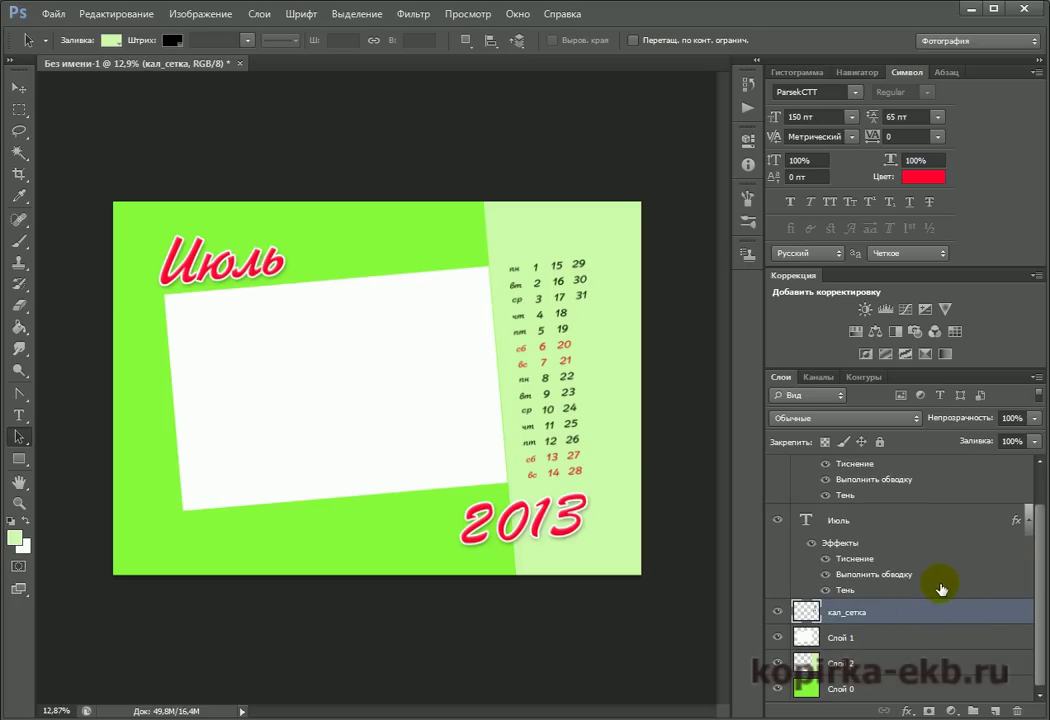
{"action": "left_click", "coordinate": [510, 16]}
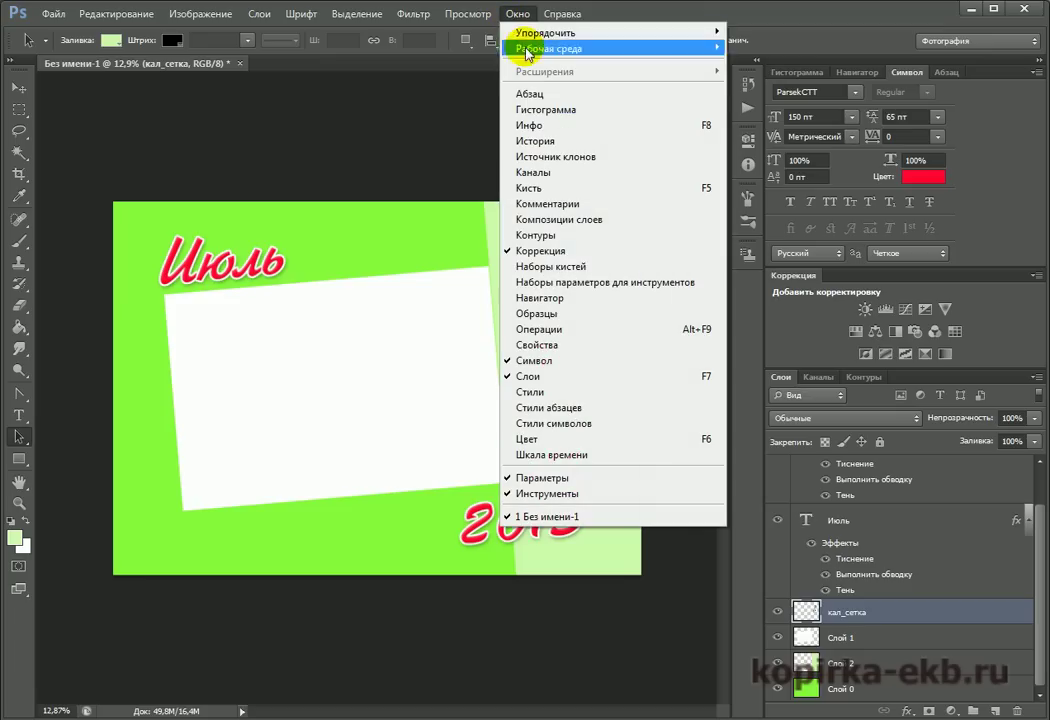
{"action": "left_click", "coordinate": [566, 298]}
{"action": "left_click_drag", "start_coordinate": [891, 330], "coordinate": [910, 337]}
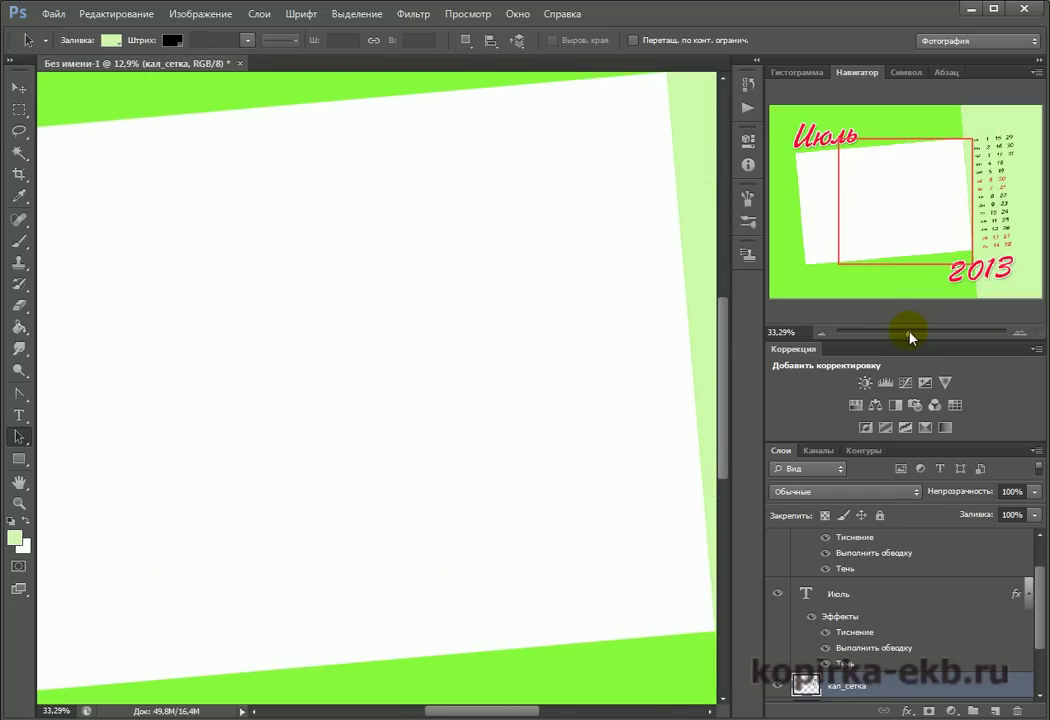
{"action": "left_click_drag", "start_coordinate": [898, 227], "coordinate": [962, 227]}
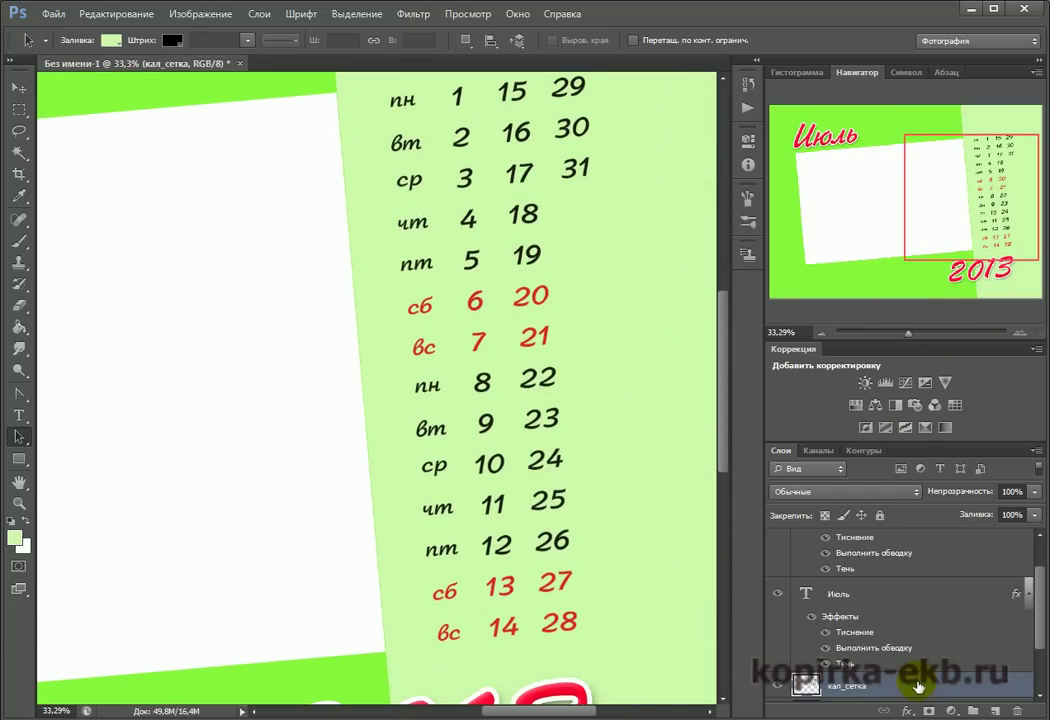
{"action": "double_click", "coordinate": [918, 688]}
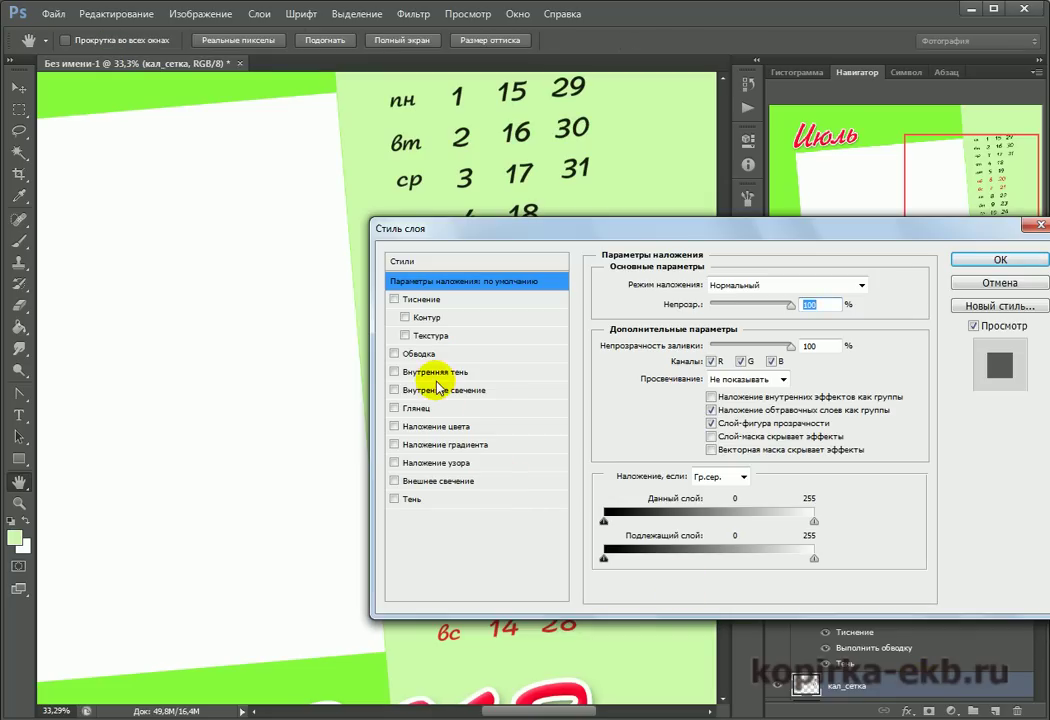
{"action": "left_click_drag", "start_coordinate": [544, 232], "coordinate": [754, 204]}
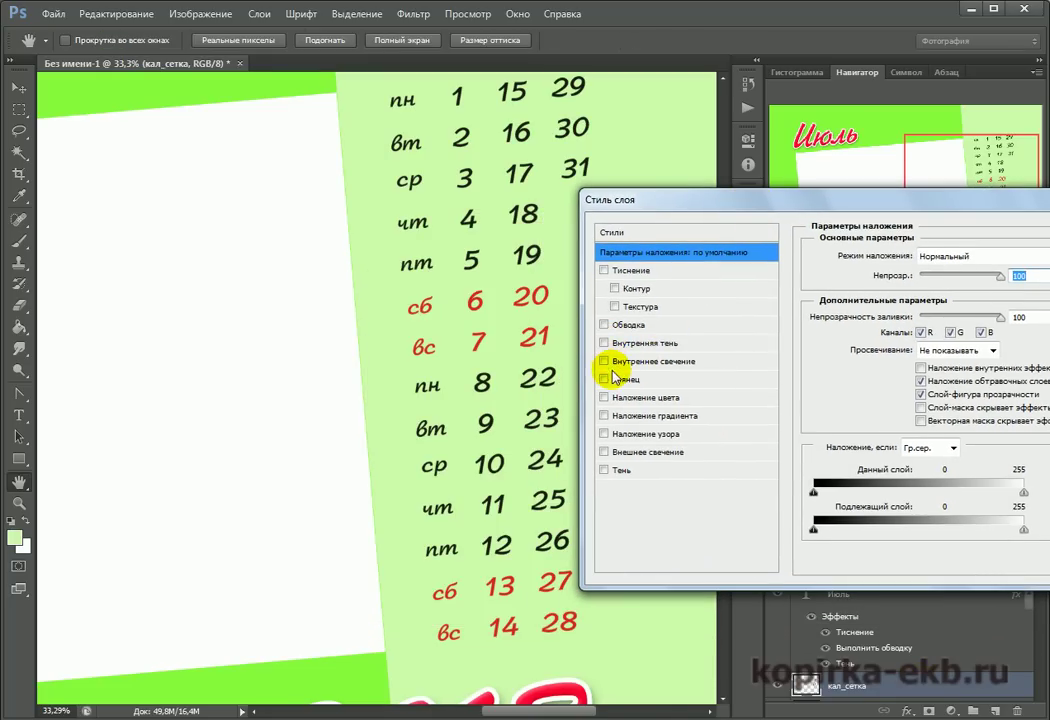
{"action": "left_click", "coordinate": [604, 452]}
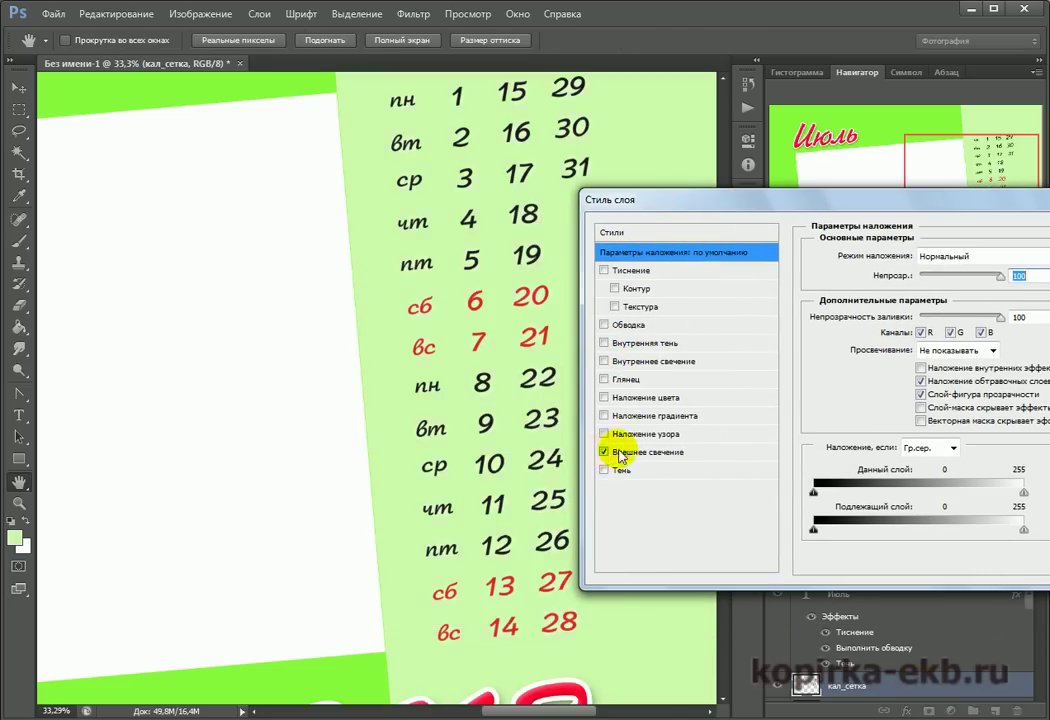
{"action": "left_click", "coordinate": [632, 455]}
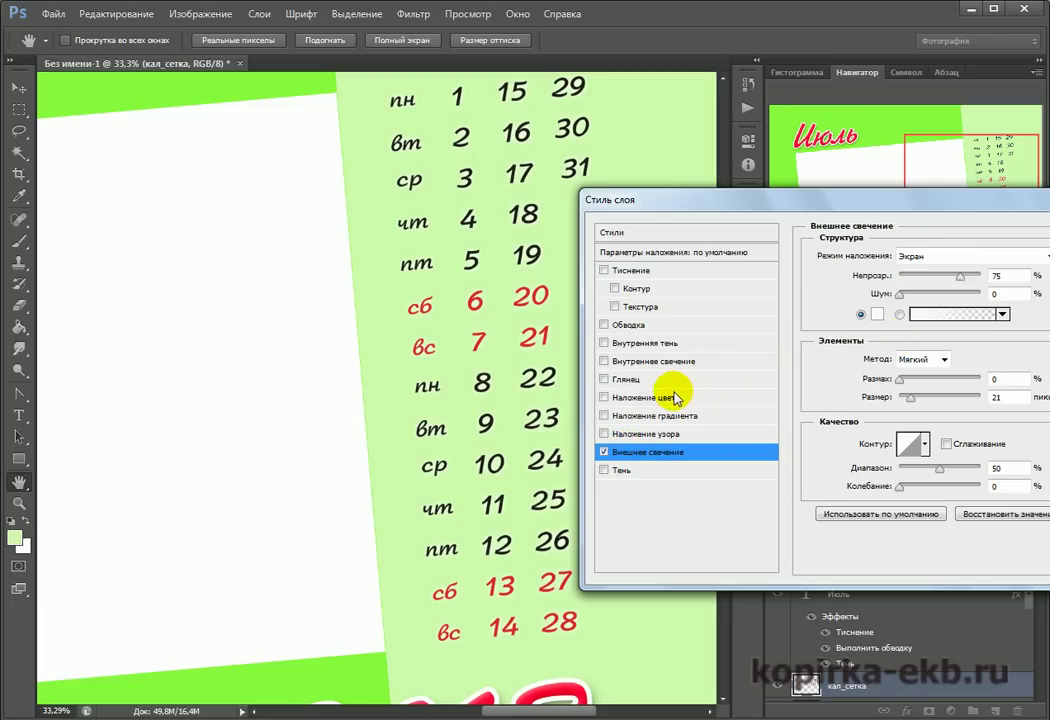
{"action": "left_click", "coordinate": [604, 452]}
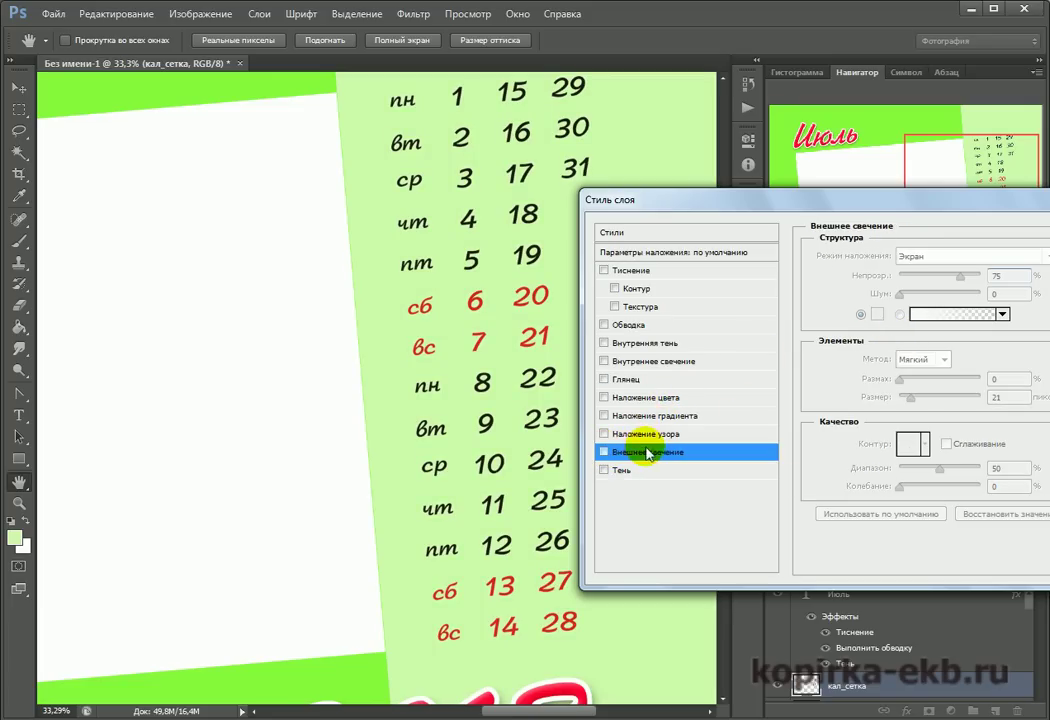
Add a 7 px outside stroke in white ffffff to the кал_сетка layer and apply the layer style
{"action": "left_click", "coordinate": [604, 325]}
{"action": "left_click", "coordinate": [628, 325]}
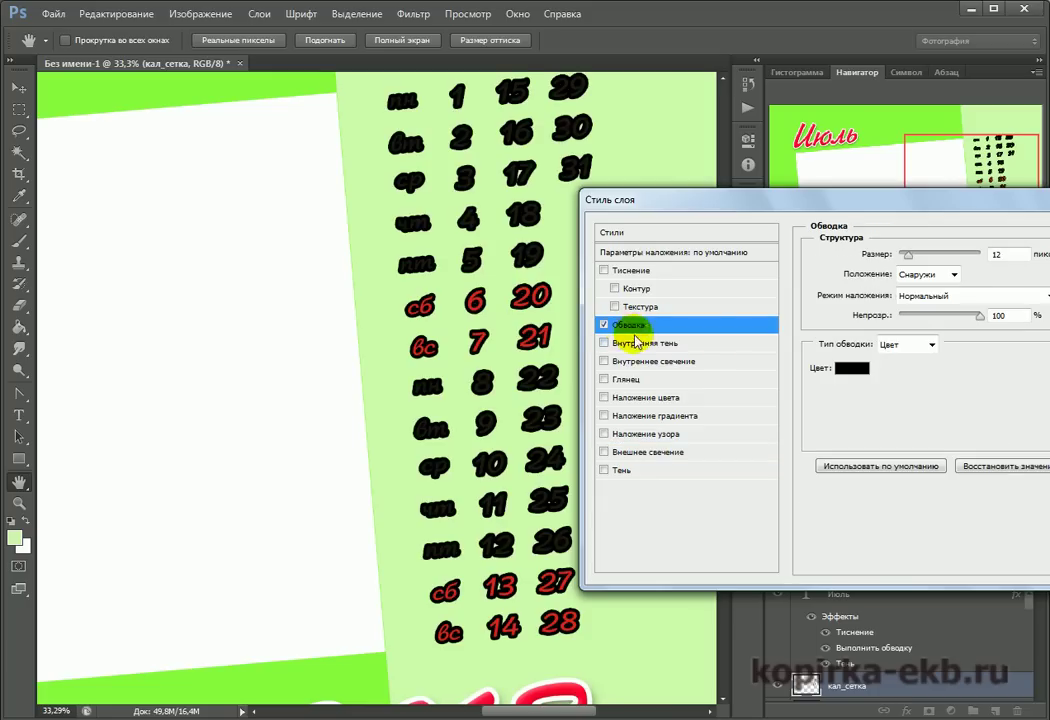
{"action": "left_click", "coordinate": [842, 368]}
{"action": "left_click", "coordinate": [621, 227]}
{"action": "left_click", "coordinate": [552, 186]}
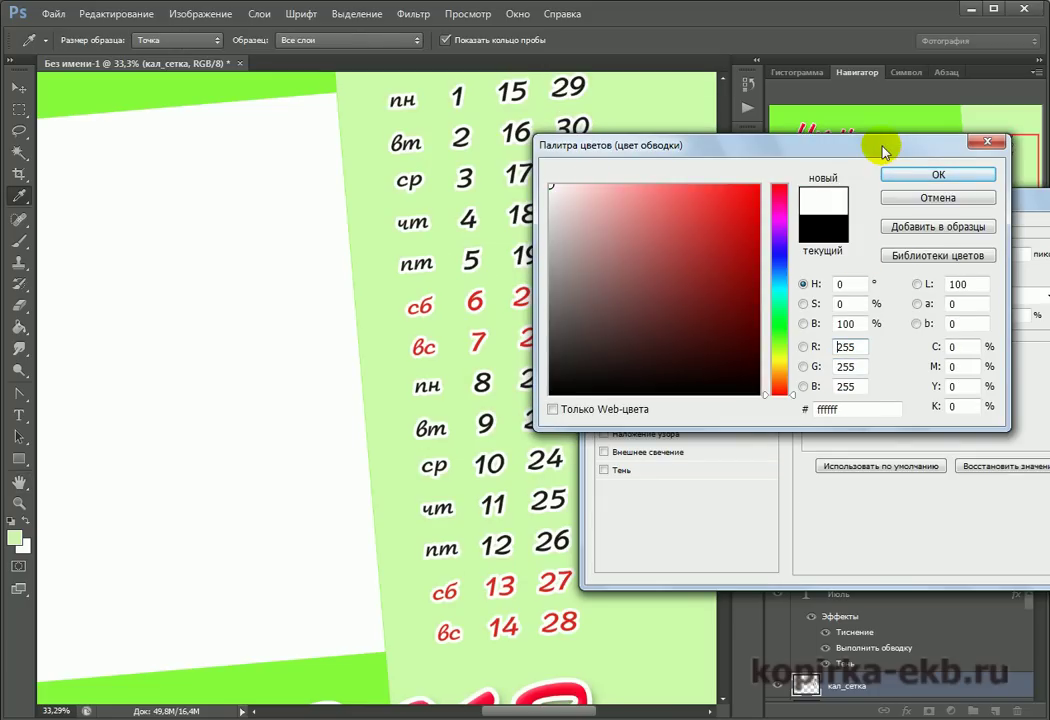
{"action": "left_click", "coordinate": [905, 176]}
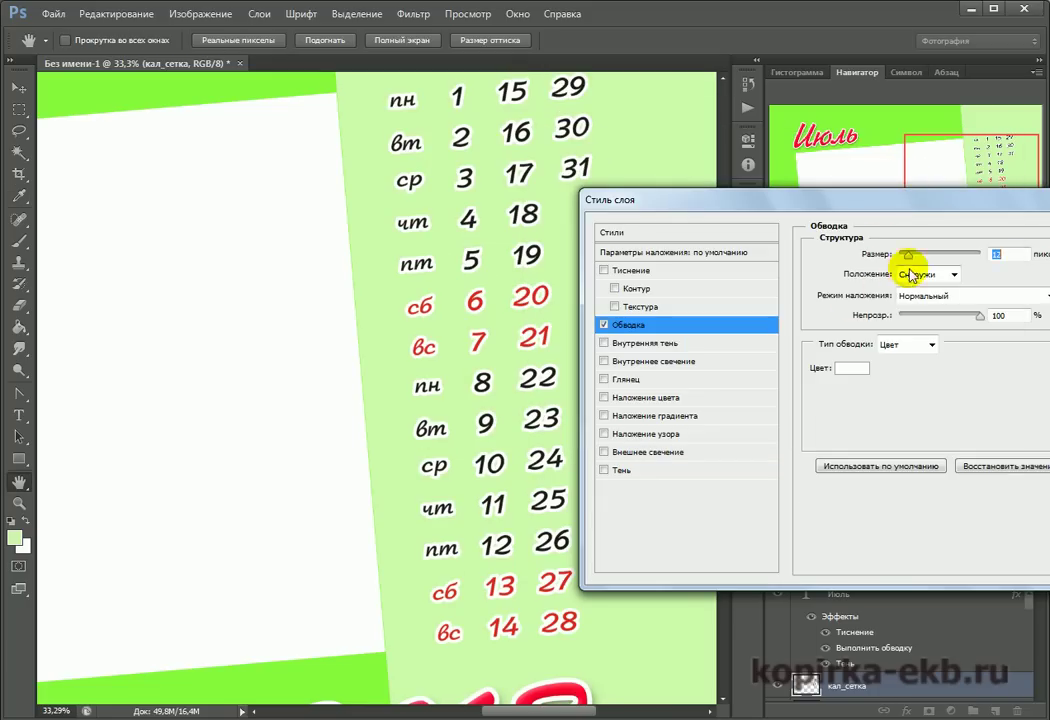
{"action": "left_click_drag", "start_coordinate": [908, 254], "coordinate": [906, 257]}
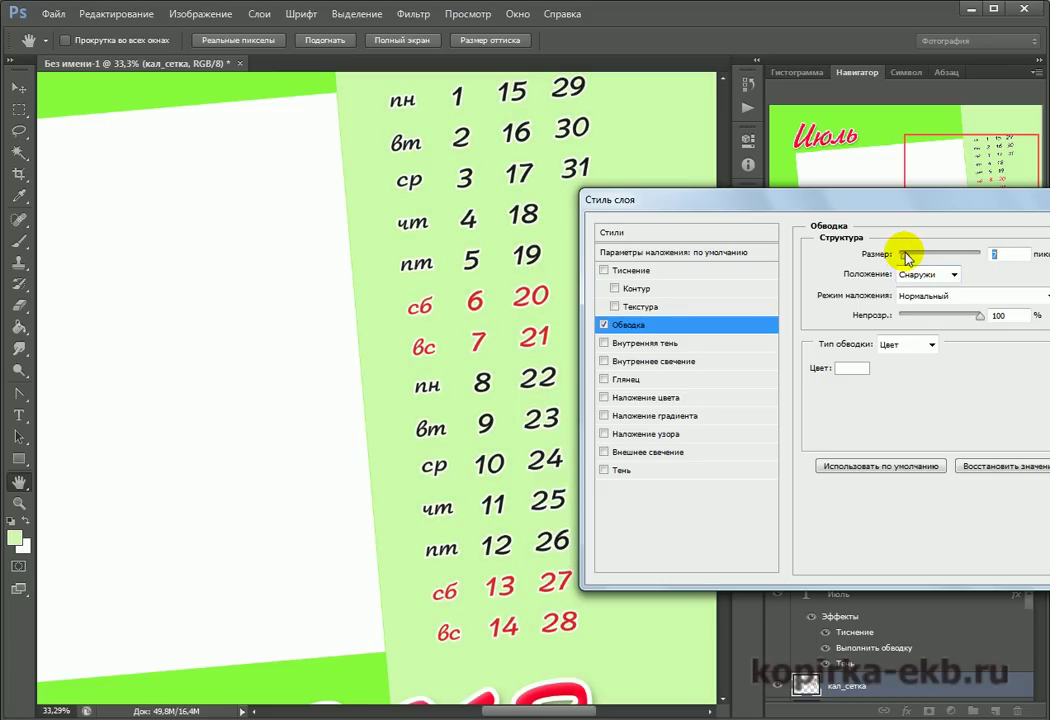
{"action": "key", "text": "Return"}
Switch to Windows Explorer and open the elemente folder inside Fraises Gourmandes in скрап_наборы
{"action": "left_click_drag", "start_coordinate": [1038, 598], "coordinate": [1038, 661]}
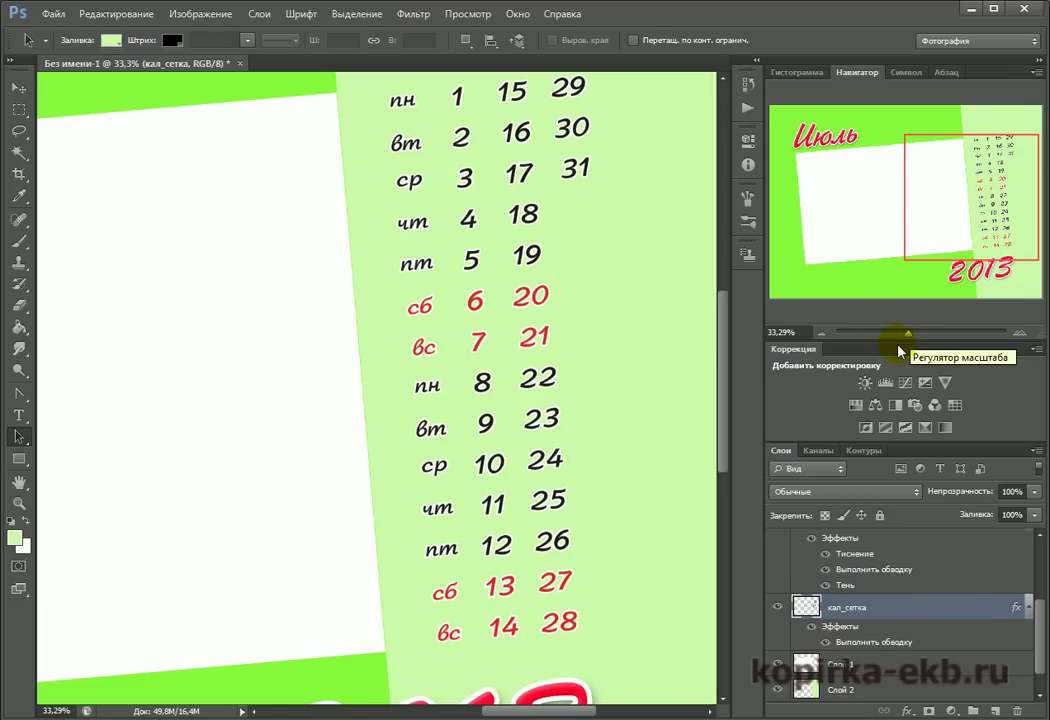
{"action": "left_click_drag", "start_coordinate": [909, 337], "coordinate": [904, 334]}
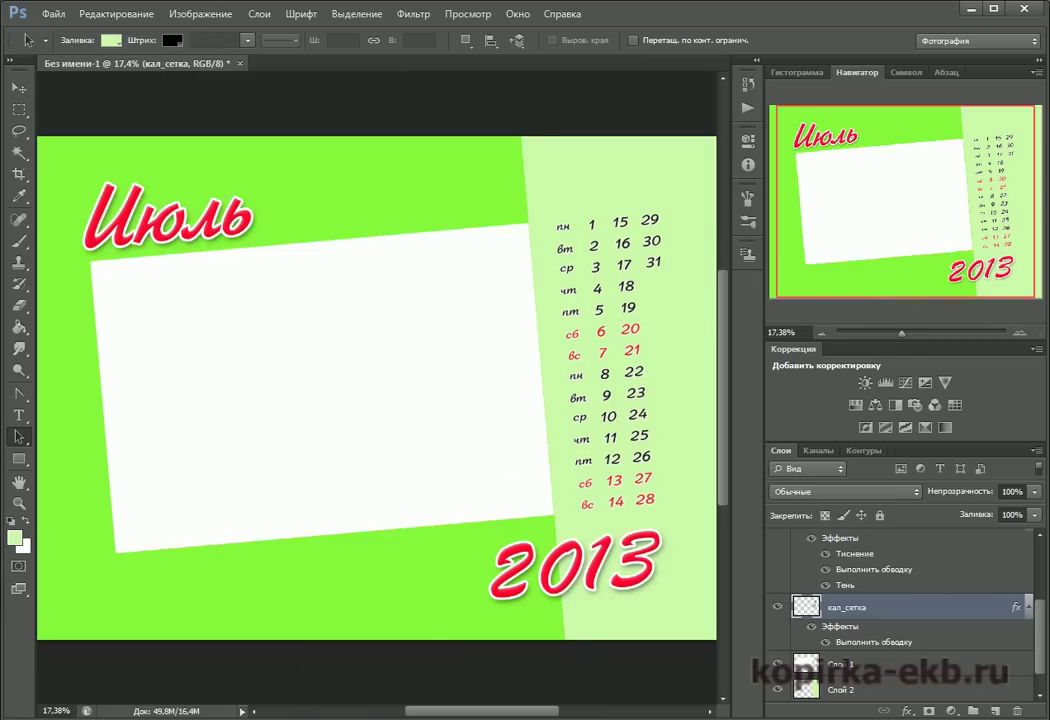
{"action": "key", "text": "alt+Tab"}
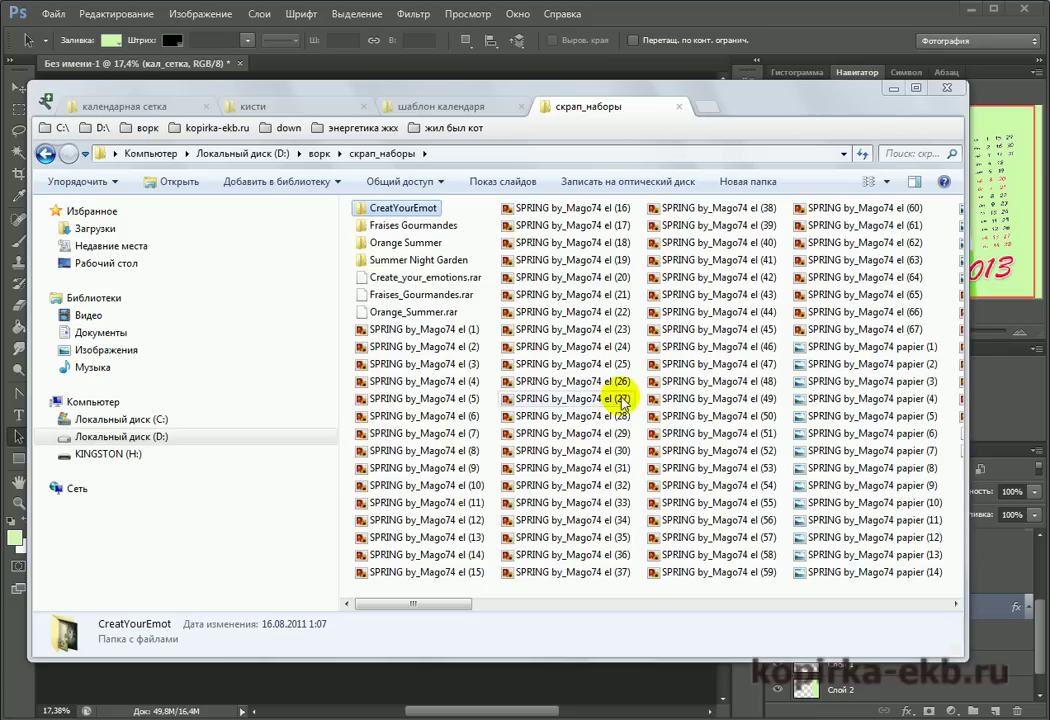
{"action": "mouse_move", "coordinate": [462, 270]}
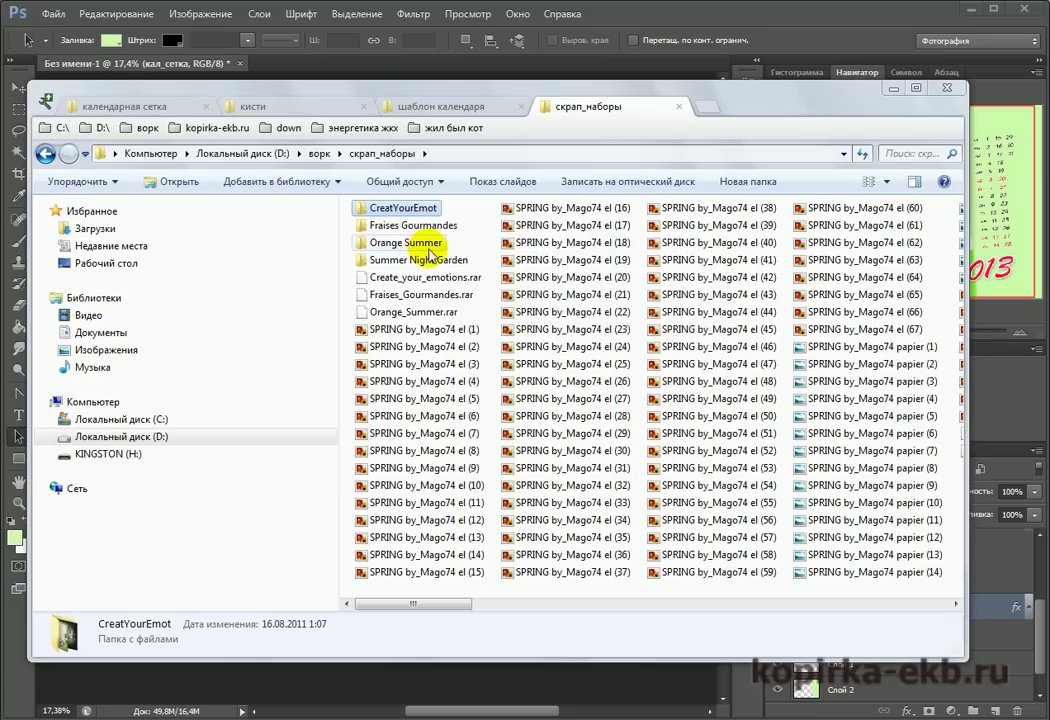
{"action": "double_click", "coordinate": [418, 226]}
{"action": "double_click", "coordinate": [392, 240]}
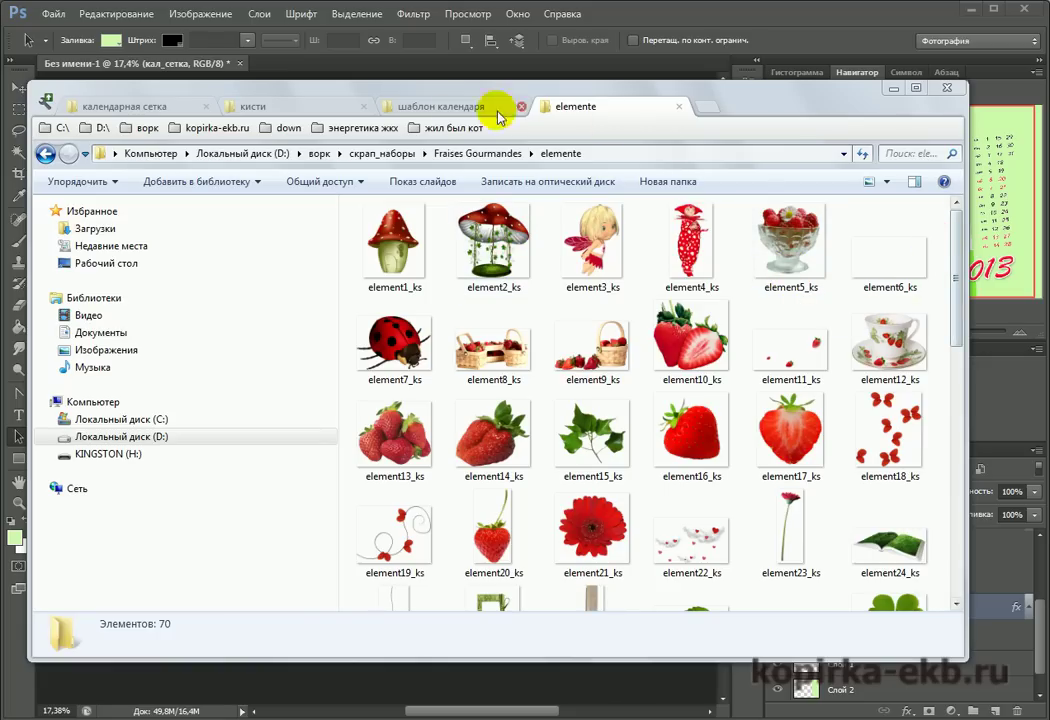
{"action": "left_click_drag", "start_coordinate": [755, 92], "coordinate": [804, 61]}
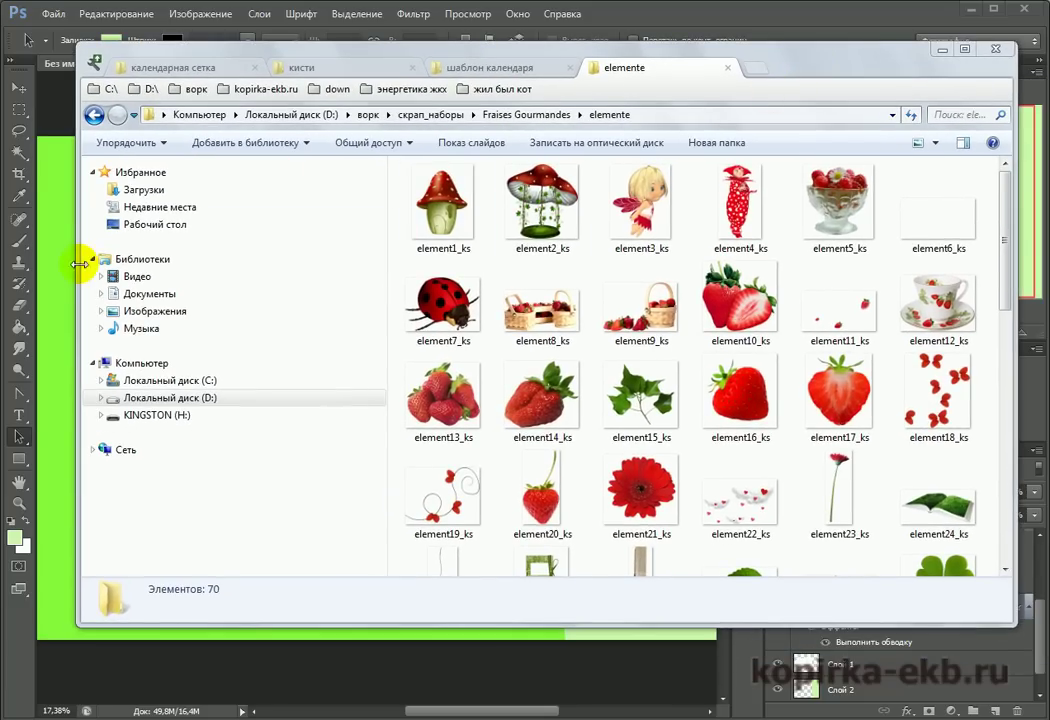
Arrange the Explorer window beside the calendar and try to bring the ladybug element7_ks into the document
{"action": "left_click_drag", "start_coordinate": [79, 264], "coordinate": [291, 265]}
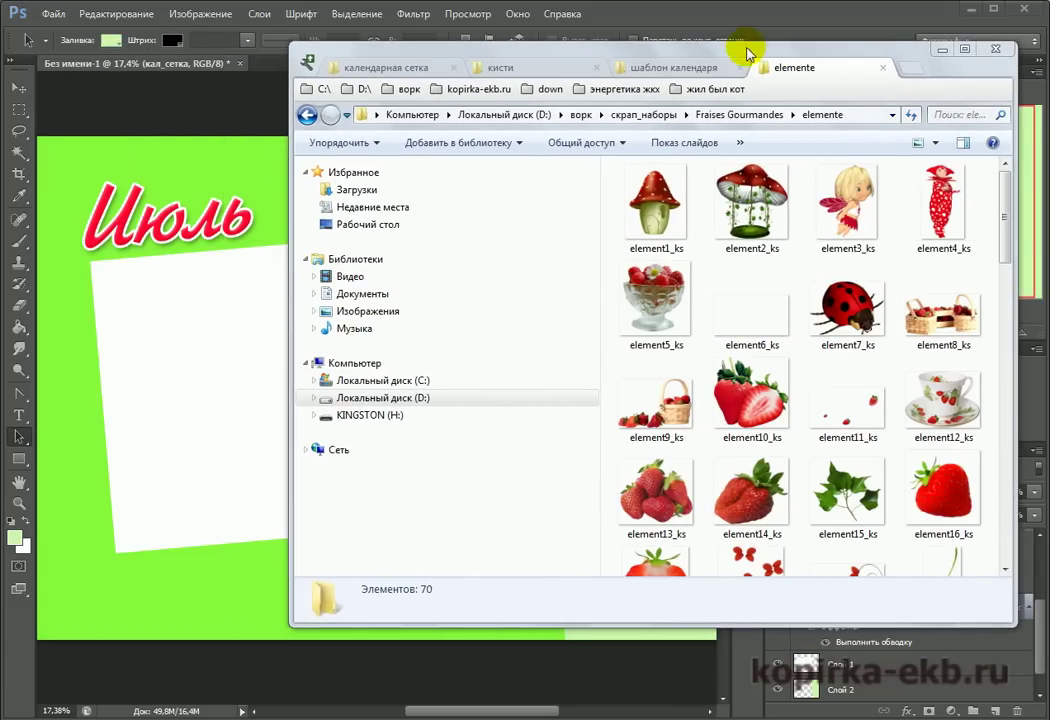
{"action": "left_click_drag", "start_coordinate": [890, 50], "coordinate": [848, 43]}
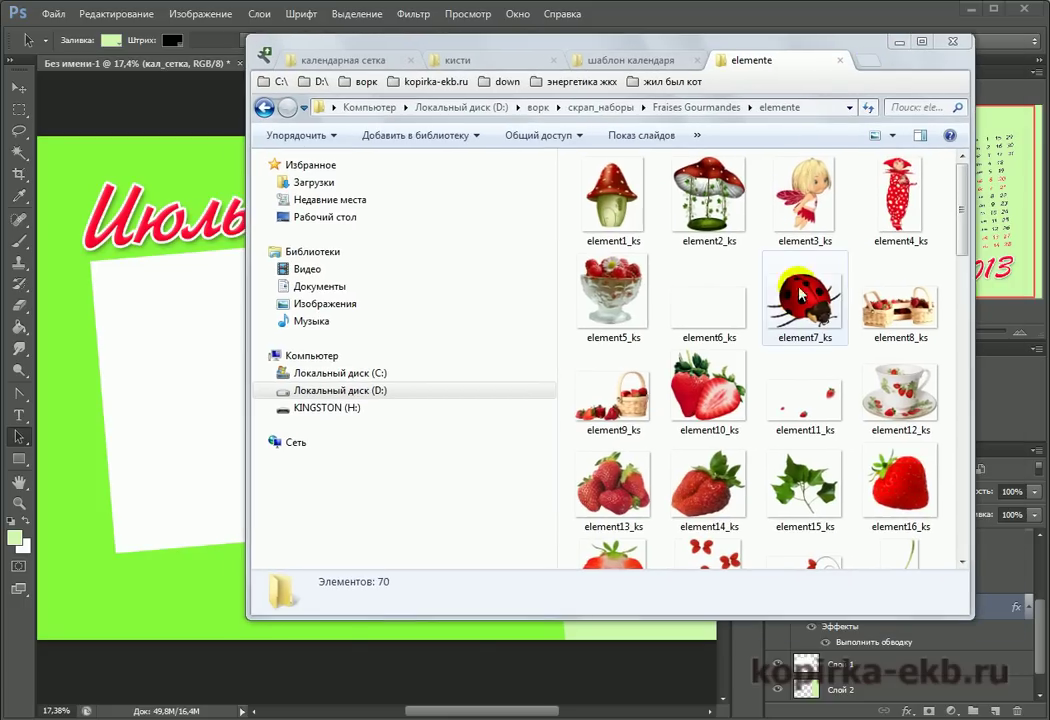
{"action": "left_click_drag", "start_coordinate": [812, 305], "coordinate": [180, 390]}
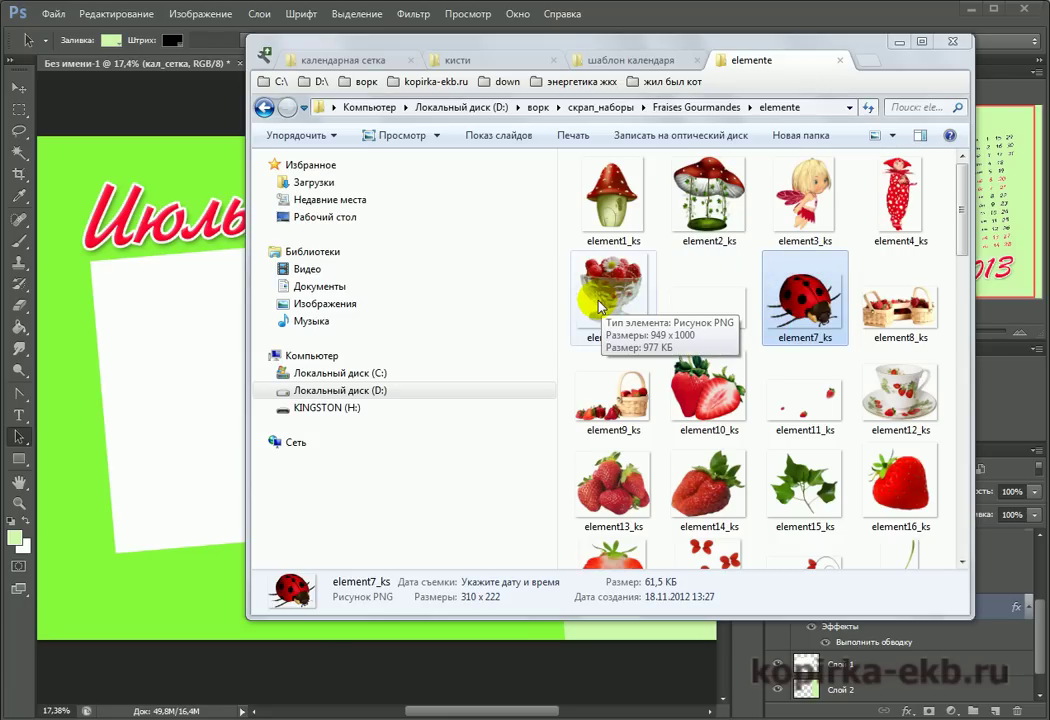
Place the strawberry basket element9_ks from the Fraises Gourmandes elemente folder into the calendar document
{"action": "left_click", "coordinate": [50, 15]}
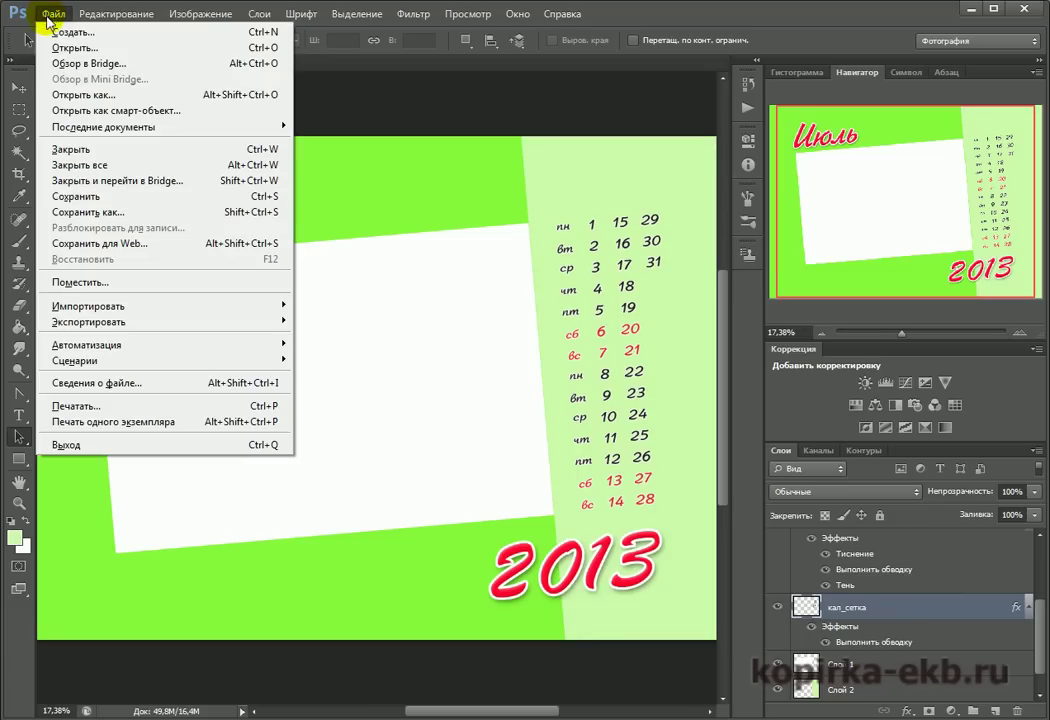
{"action": "left_click", "coordinate": [95, 282]}
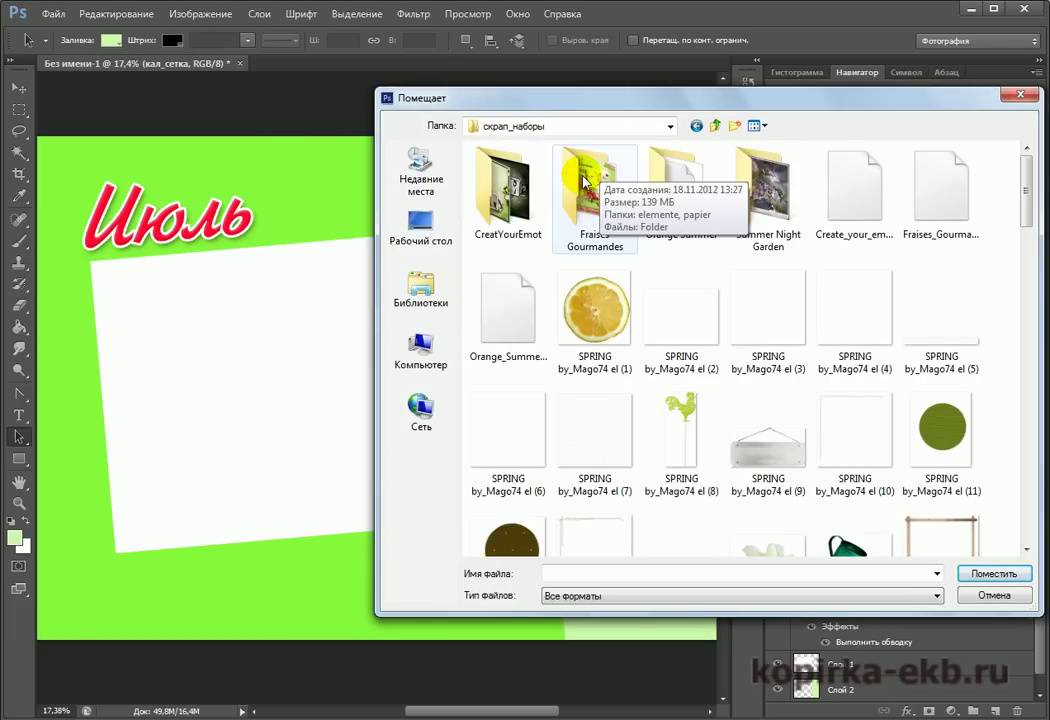
{"action": "double_click", "coordinate": [577, 207]}
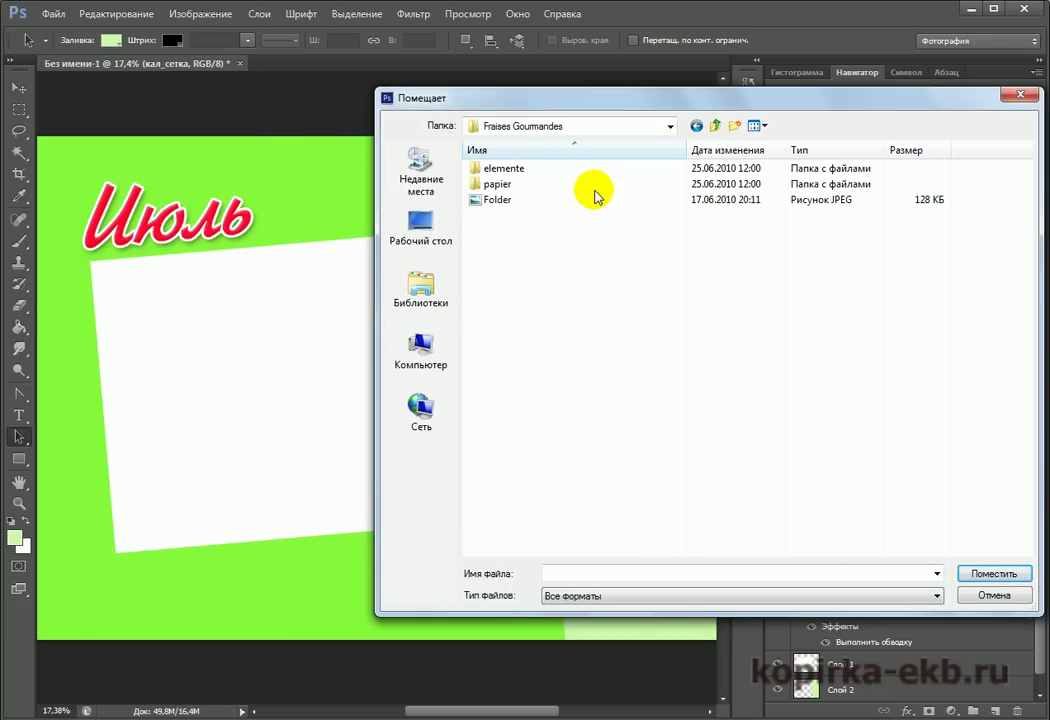
{"action": "double_click", "coordinate": [520, 171]}
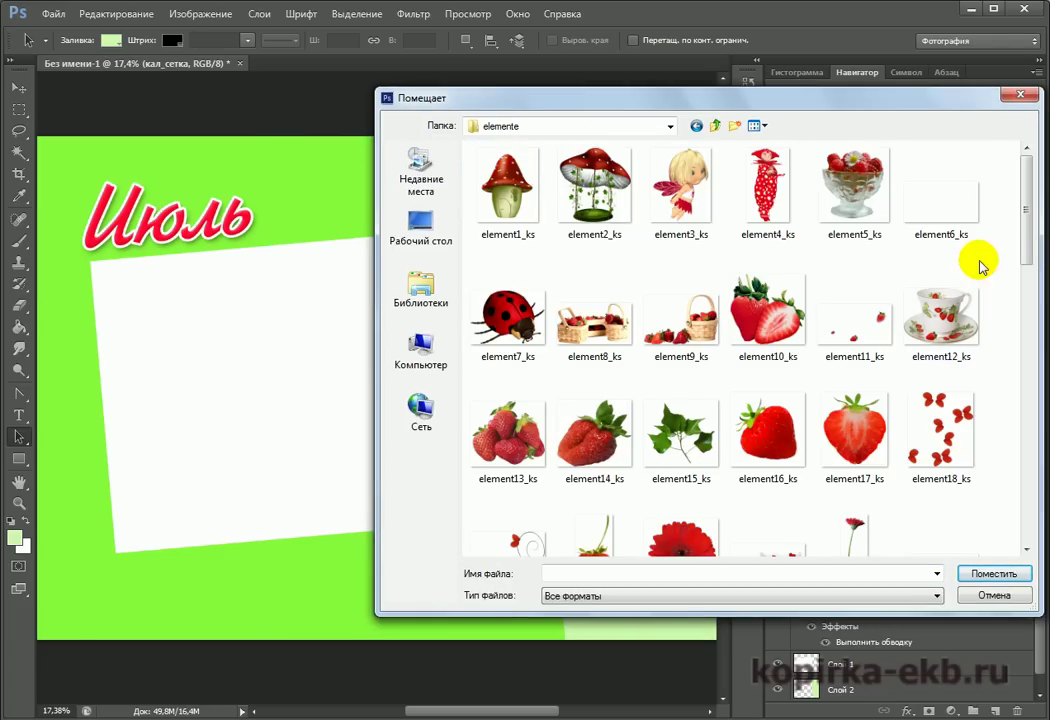
{"action": "left_click_drag", "start_coordinate": [1025, 240], "coordinate": [1034, 194]}
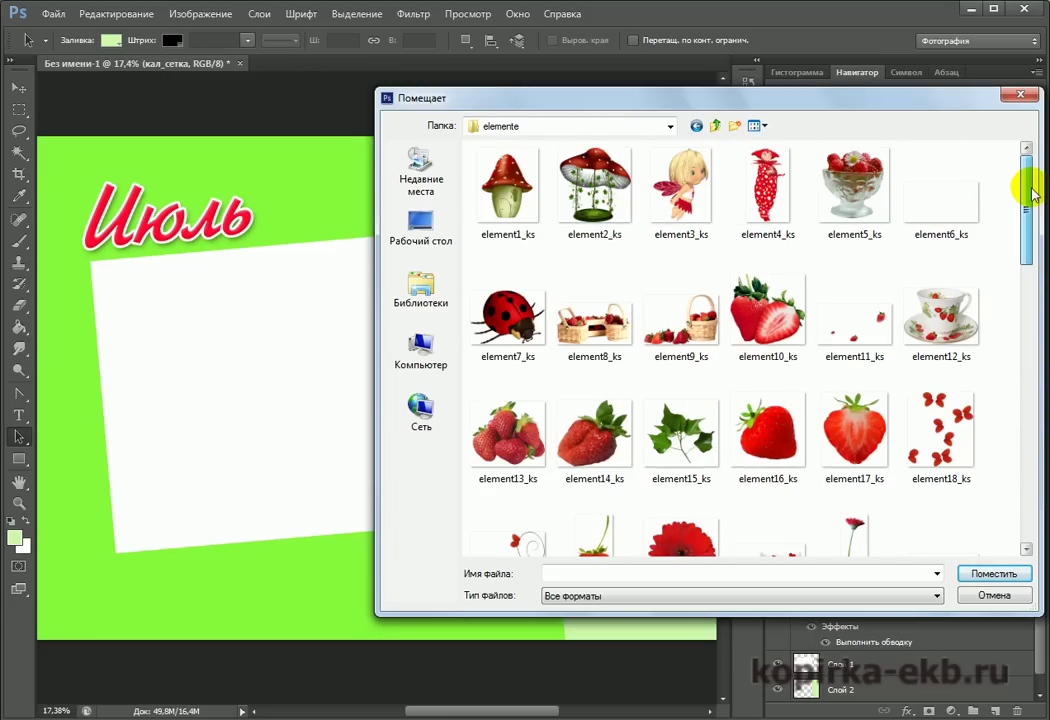
{"action": "left_click", "coordinate": [680, 305]}
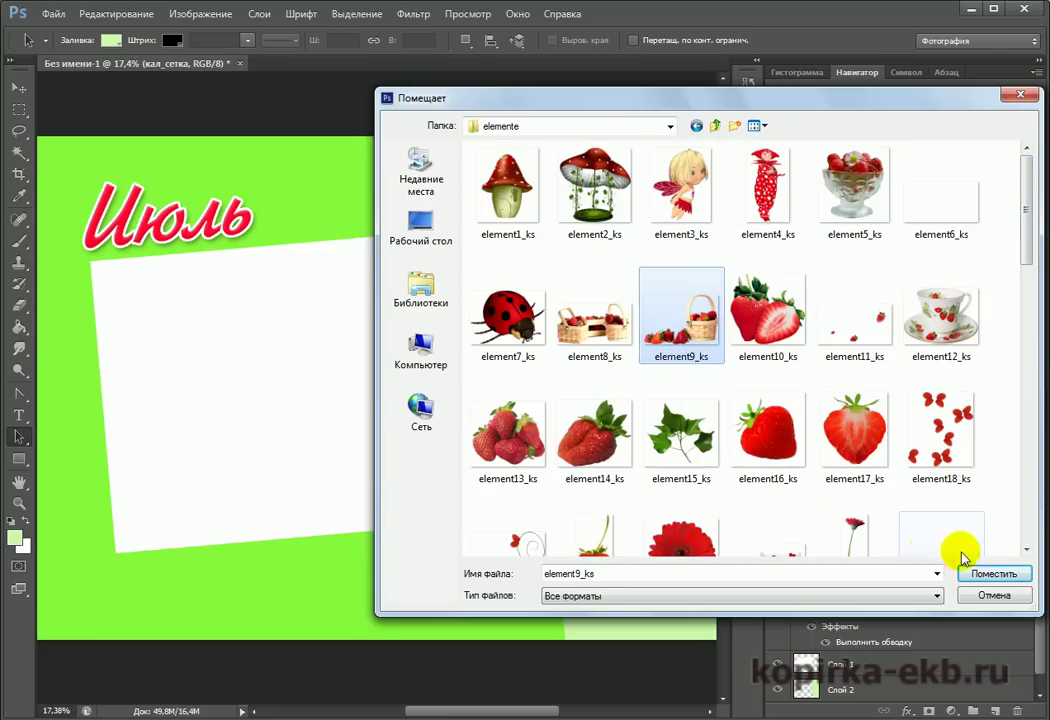
{"action": "left_click", "coordinate": [993, 573]}
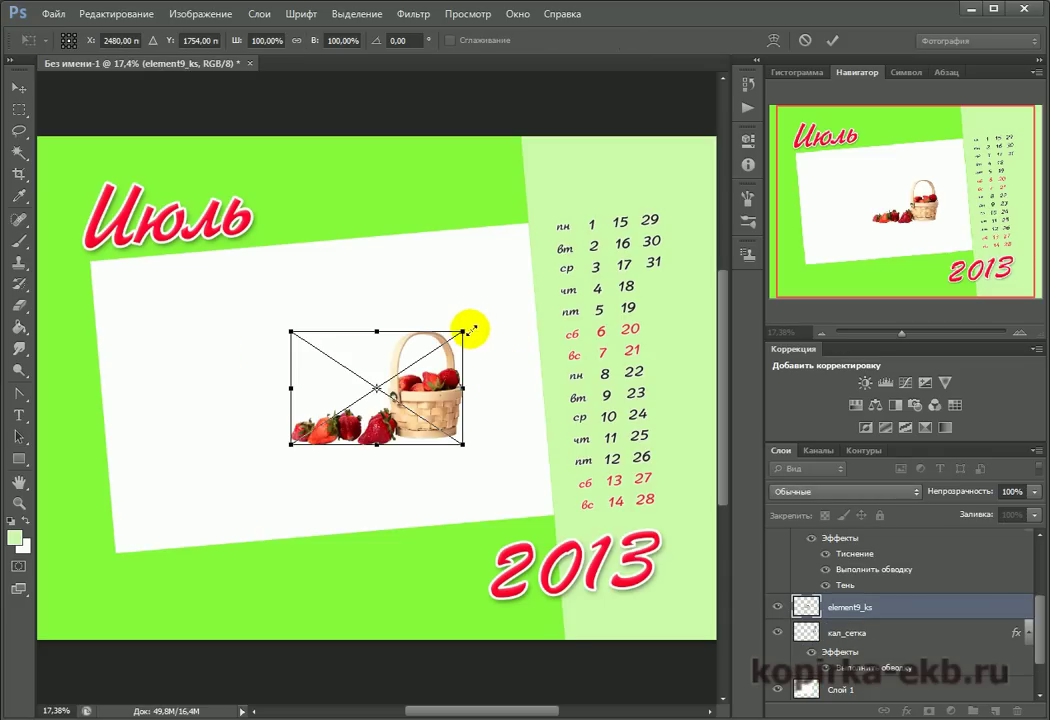
Scale the strawberry basket to about 112.7%, rotate it -5°, and place it over the photo area's lower-right corner
{"action": "left_click_drag", "start_coordinate": [464, 330], "coordinate": [484, 316]}
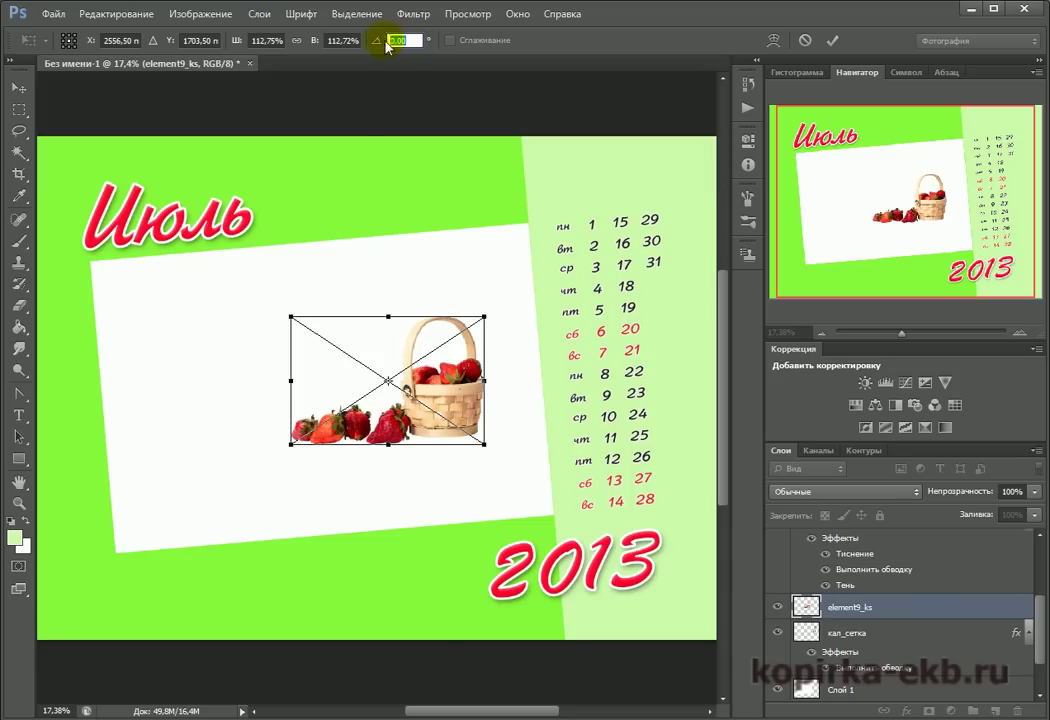
{"action": "type", "text": "5"}
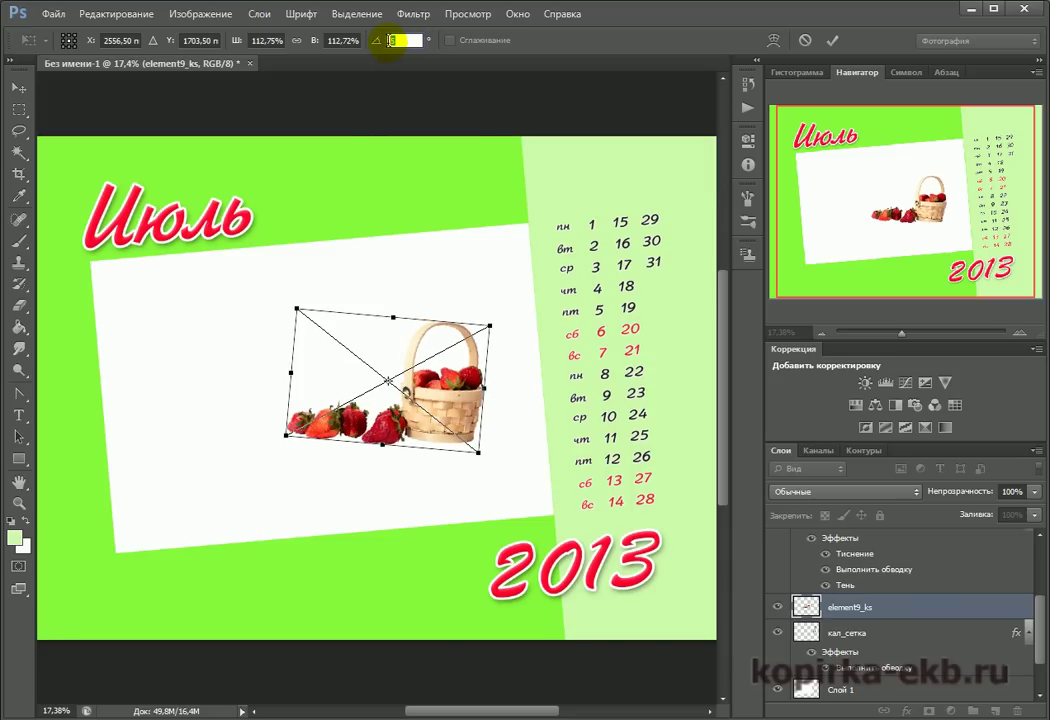
{"action": "type", "text": "-5"}
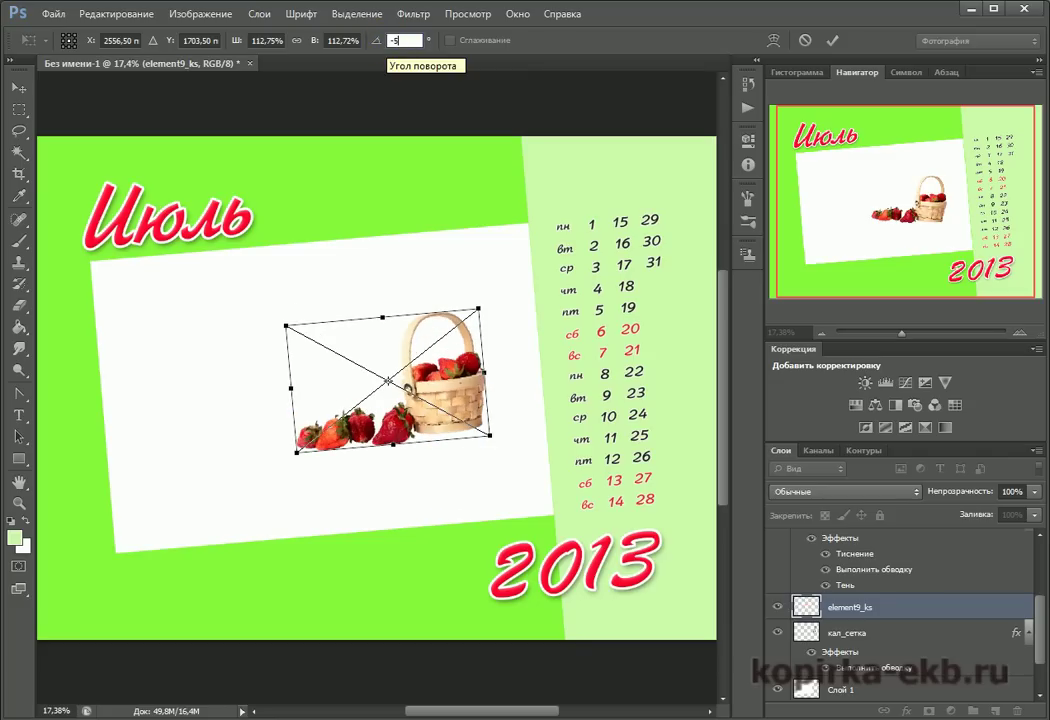
{"action": "left_click_drag", "start_coordinate": [443, 395], "coordinate": [535, 490]}
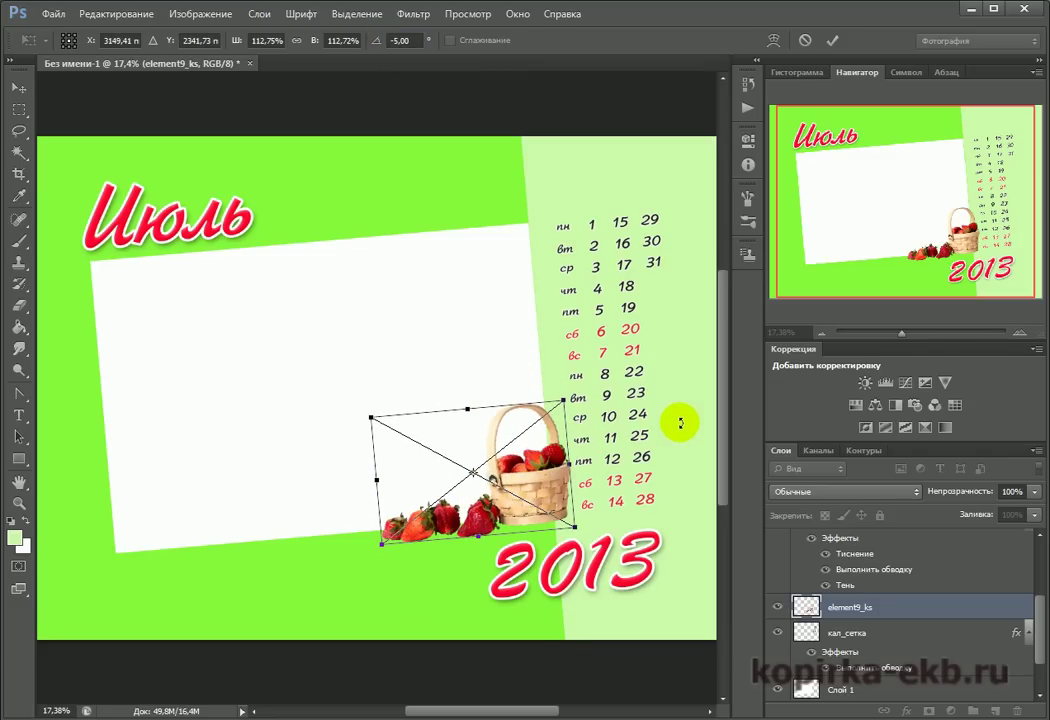
{"action": "key", "text": "Right"}
{"action": "key", "text": "Right"}
{"action": "key", "text": "Up"}
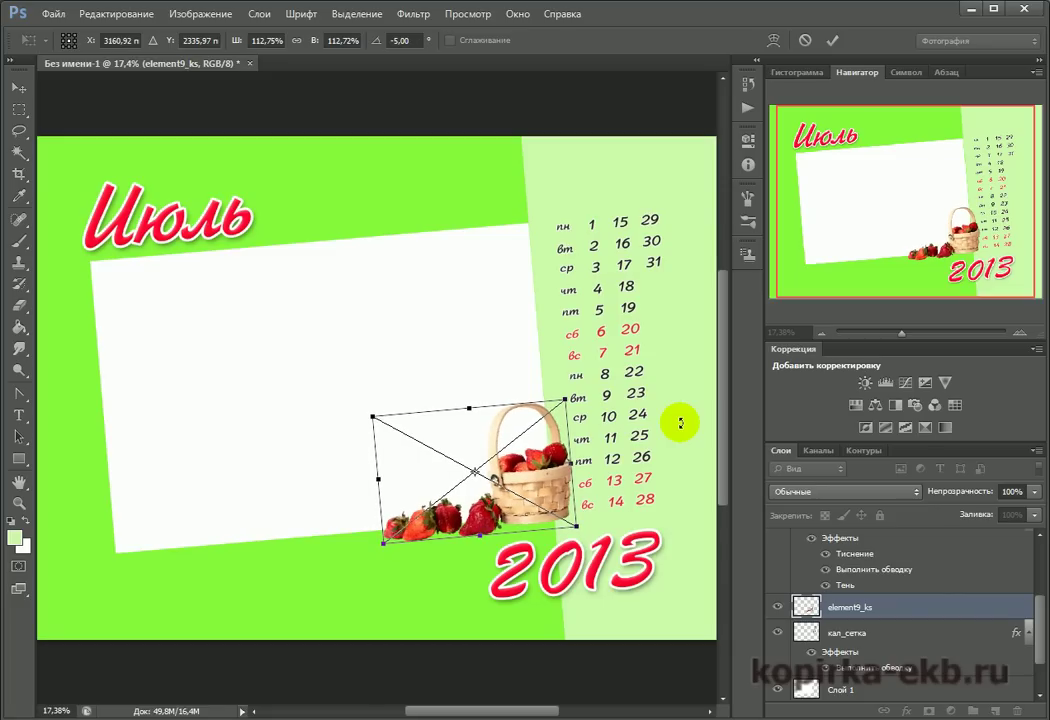
{"action": "key", "text": "Return"}
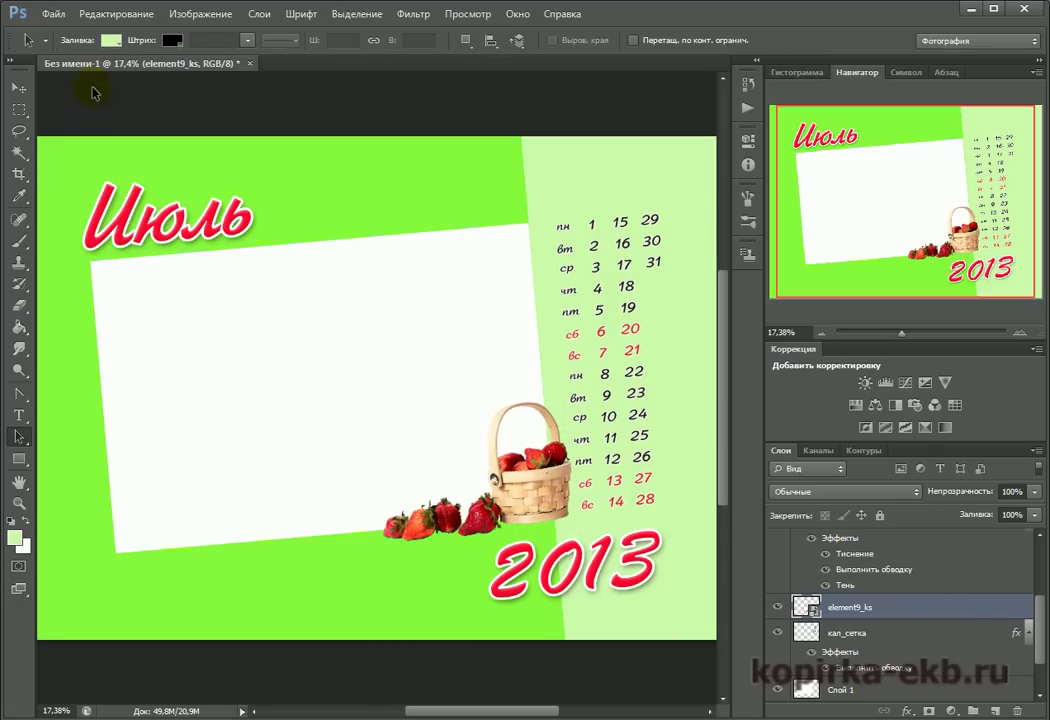
Place the red gerbera element23_ks and shrink it so its stem extends below the photo area's lower edge
{"action": "left_click", "coordinate": [54, 18]}
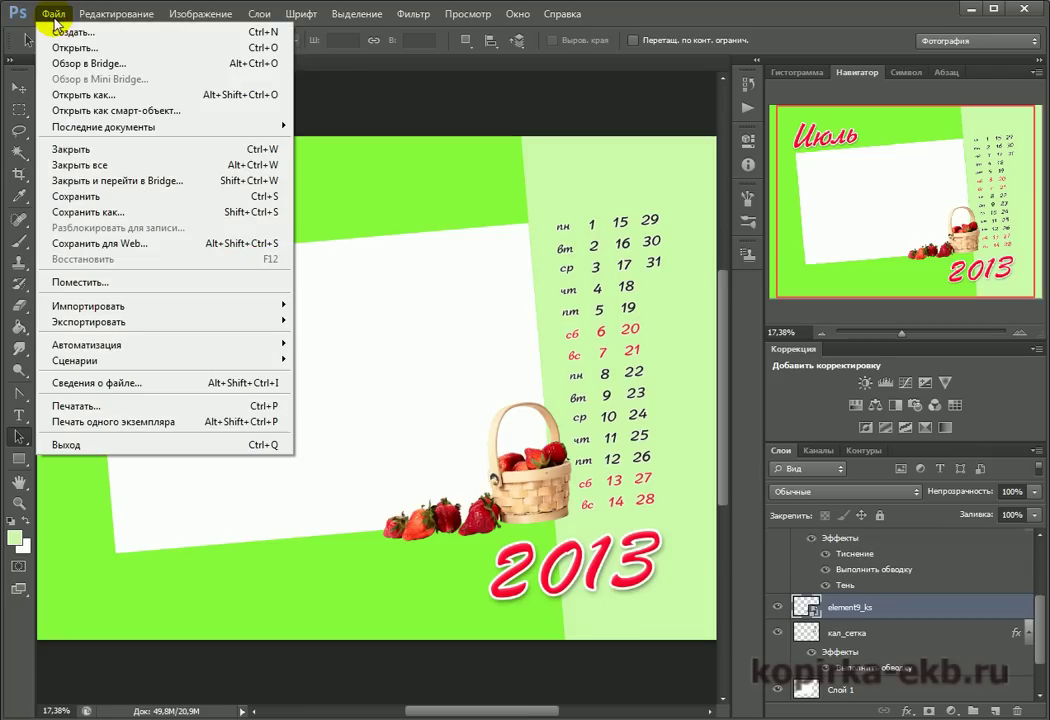
{"action": "left_click", "coordinate": [90, 282]}
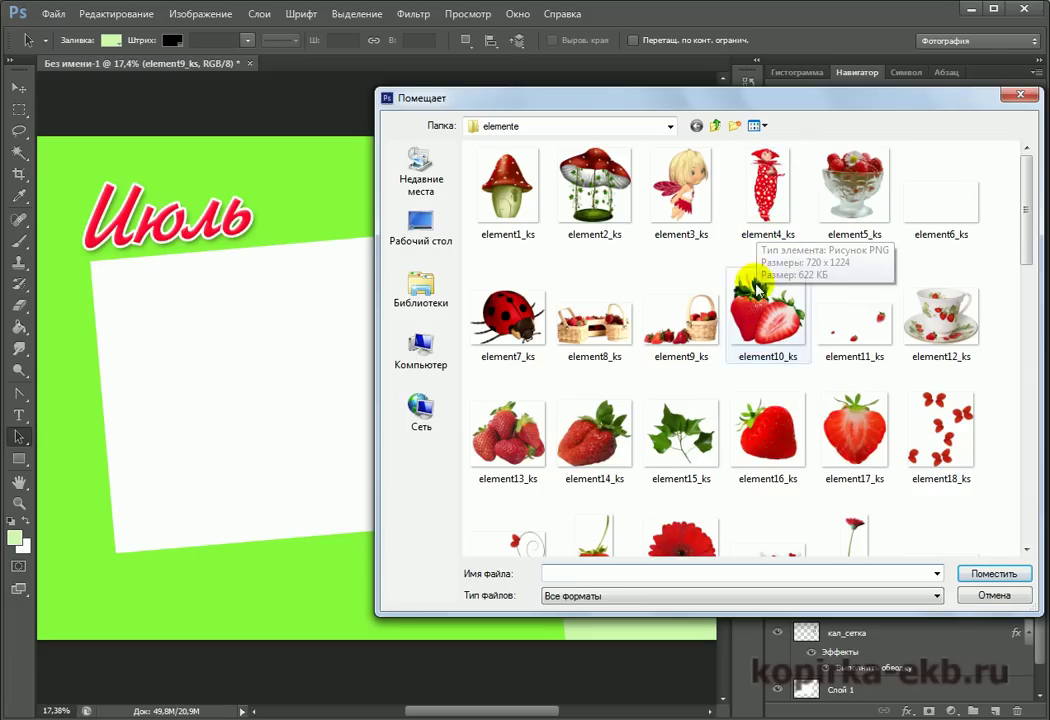
{"action": "scroll", "coordinate": [850, 320], "scroll_direction": "down", "scroll_amount": 3}
{"action": "left_click", "coordinate": [857, 300]}
{"action": "left_click", "coordinate": [970, 572]}
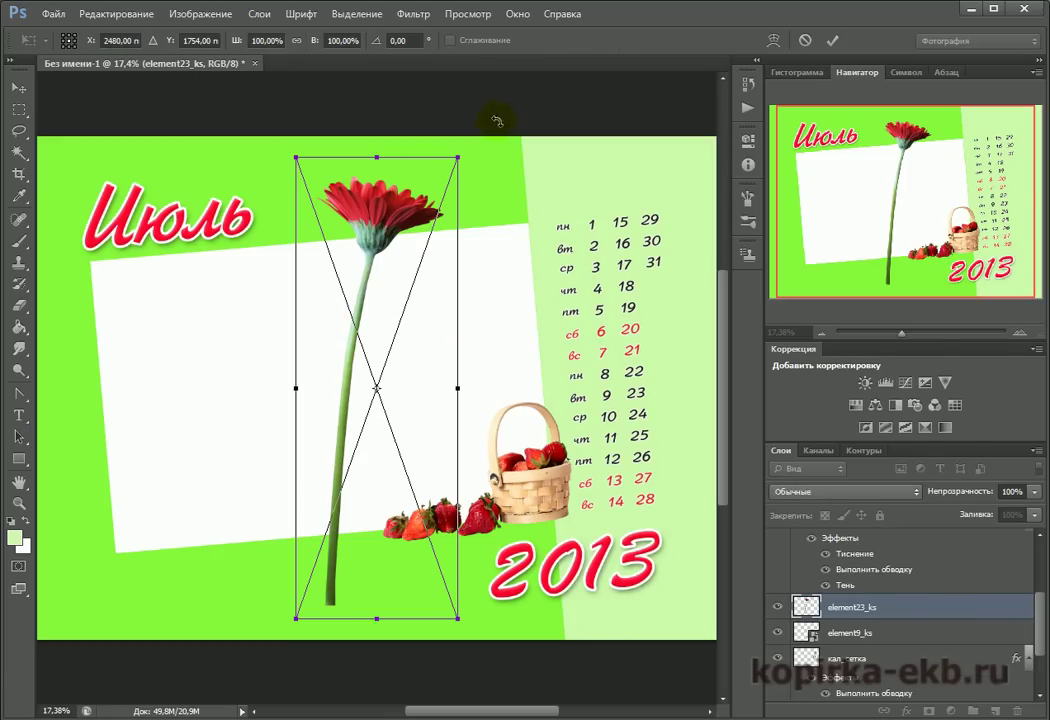
{"action": "left_click_drag", "start_coordinate": [459, 161], "coordinate": [343, 352]}
{"action": "key", "text": "Return"}
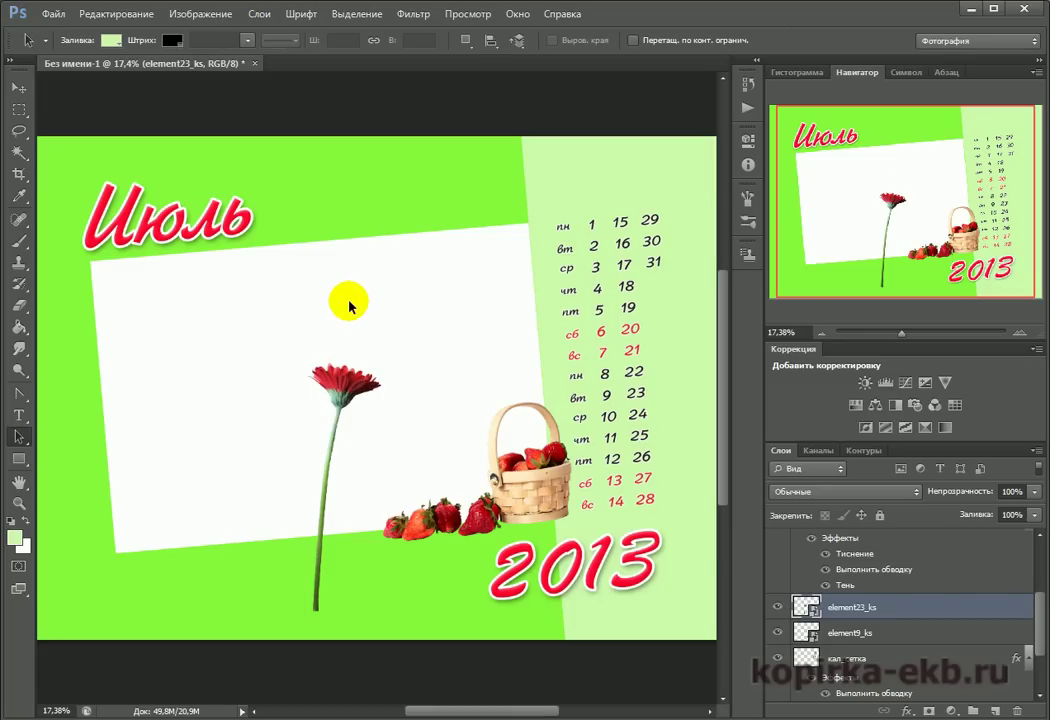
Place the red hibiscus element39_ks and shrink it to stand just left of the gerbera
{"action": "left_click", "coordinate": [49, 13]}
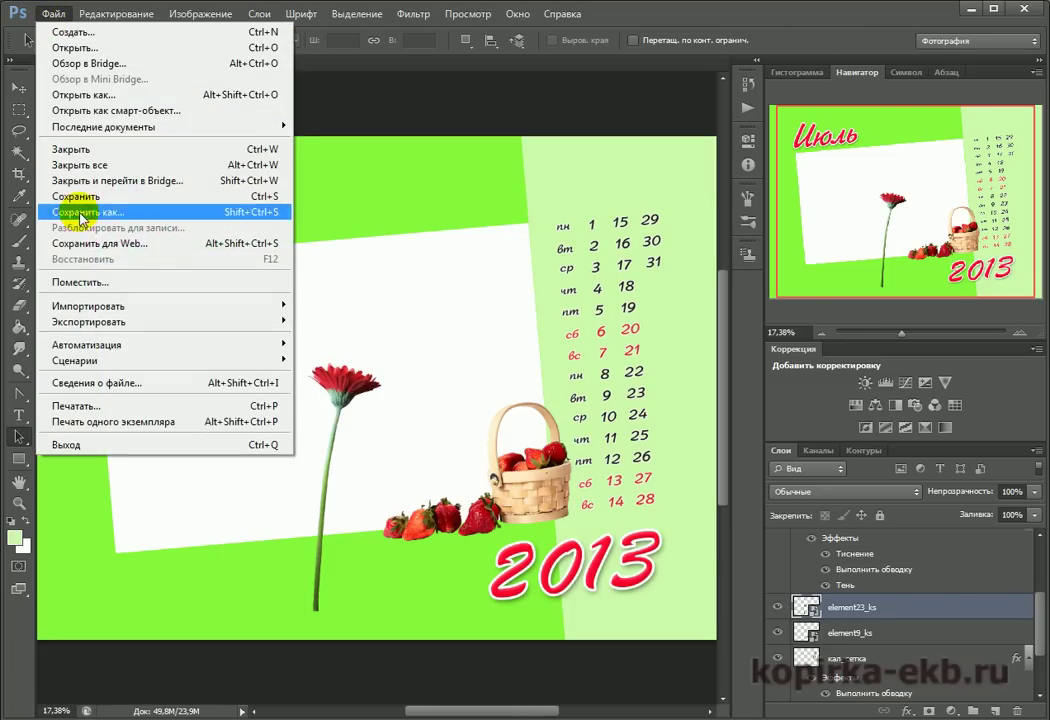
{"action": "left_click", "coordinate": [70, 278]}
{"action": "left_click_drag", "start_coordinate": [1025, 268], "coordinate": [1024, 392]}
{"action": "left_click", "coordinate": [687, 395]}
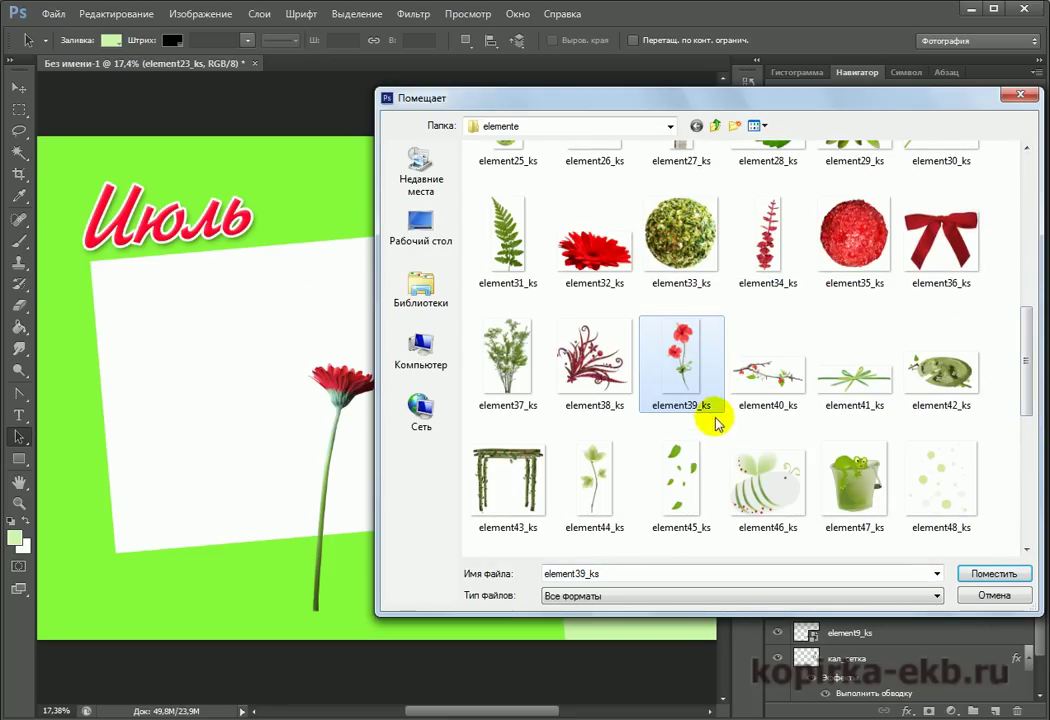
{"action": "left_click", "coordinate": [988, 574]}
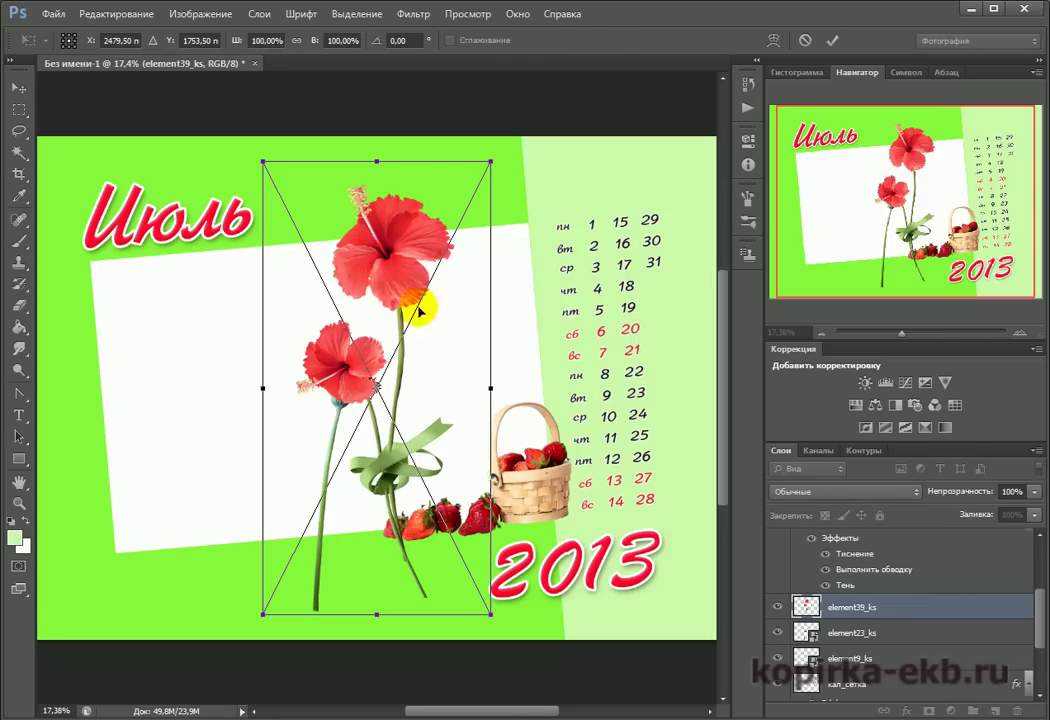
{"action": "left_click_drag", "start_coordinate": [491, 160], "coordinate": [330, 395]}
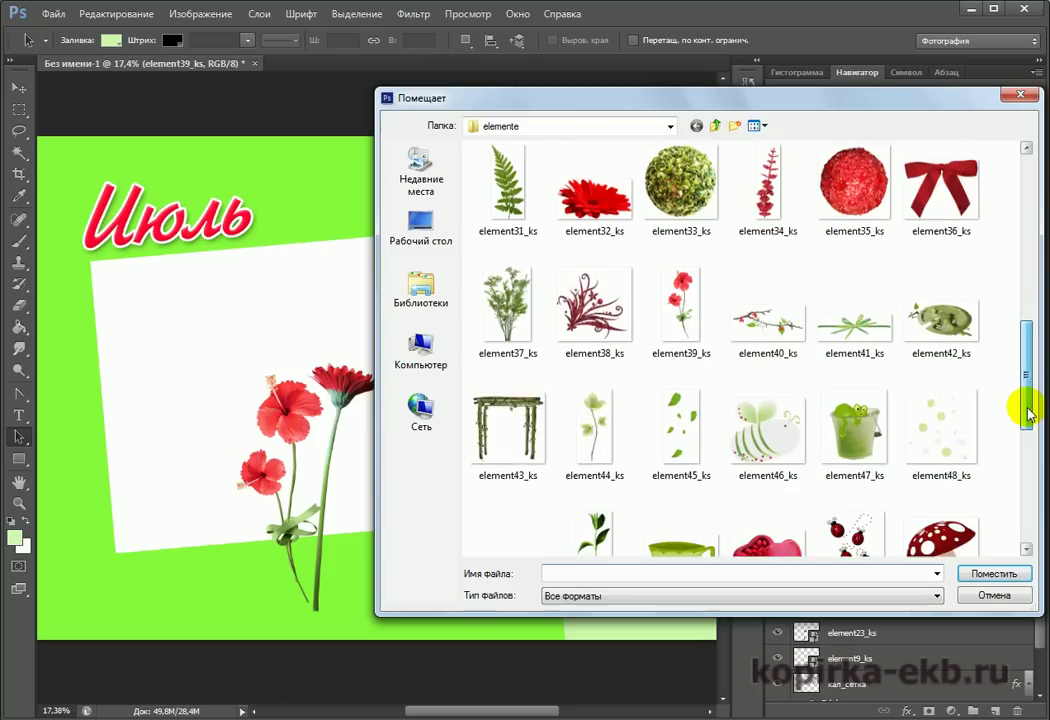
Place the pale flower element44_ks and shrink it over the gerbera and hibiscus stems
{"action": "left_click_drag", "start_coordinate": [1024, 417], "coordinate": [1024, 429]}
{"action": "left_click_drag", "start_coordinate": [585, 381], "coordinate": [628, 293]}
{"action": "left_click", "coordinate": [977, 575]}
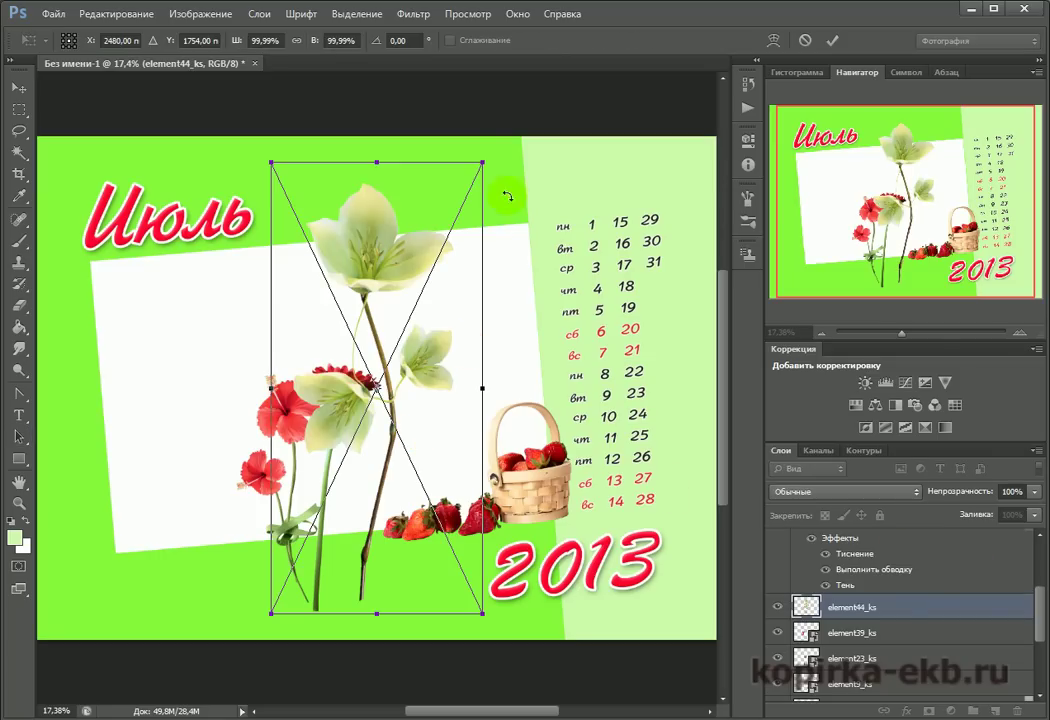
{"action": "left_click_drag", "start_coordinate": [483, 160], "coordinate": [372, 397]}
{"action": "key", "text": "Return"}
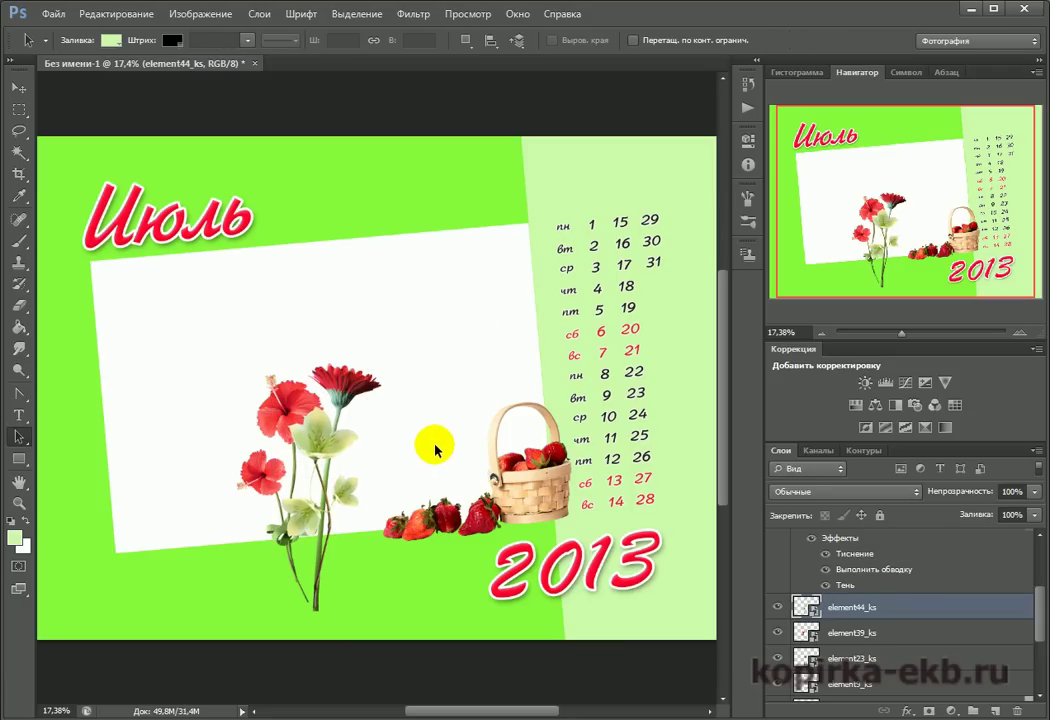
Place the green leafy stem element50_ks and scale it to about 84.8% beside the flowers
{"action": "left_click", "coordinate": [52, 14]}
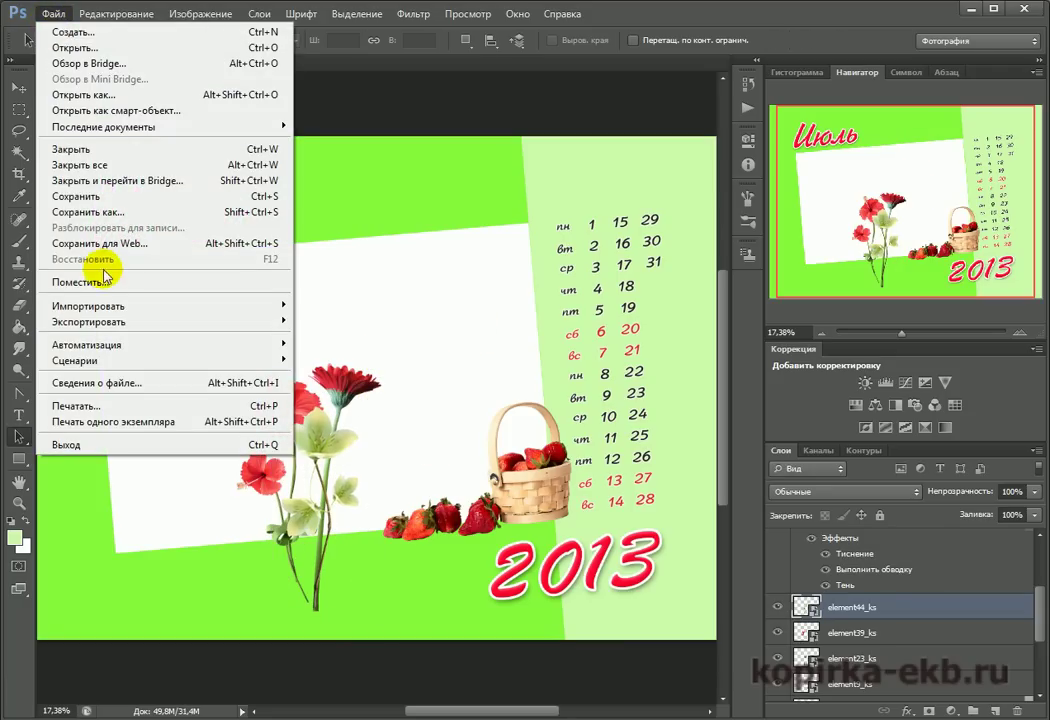
{"action": "left_click", "coordinate": [105, 279]}
{"action": "scroll", "coordinate": [1013, 290], "scroll_direction": "down", "scroll_amount": 5}
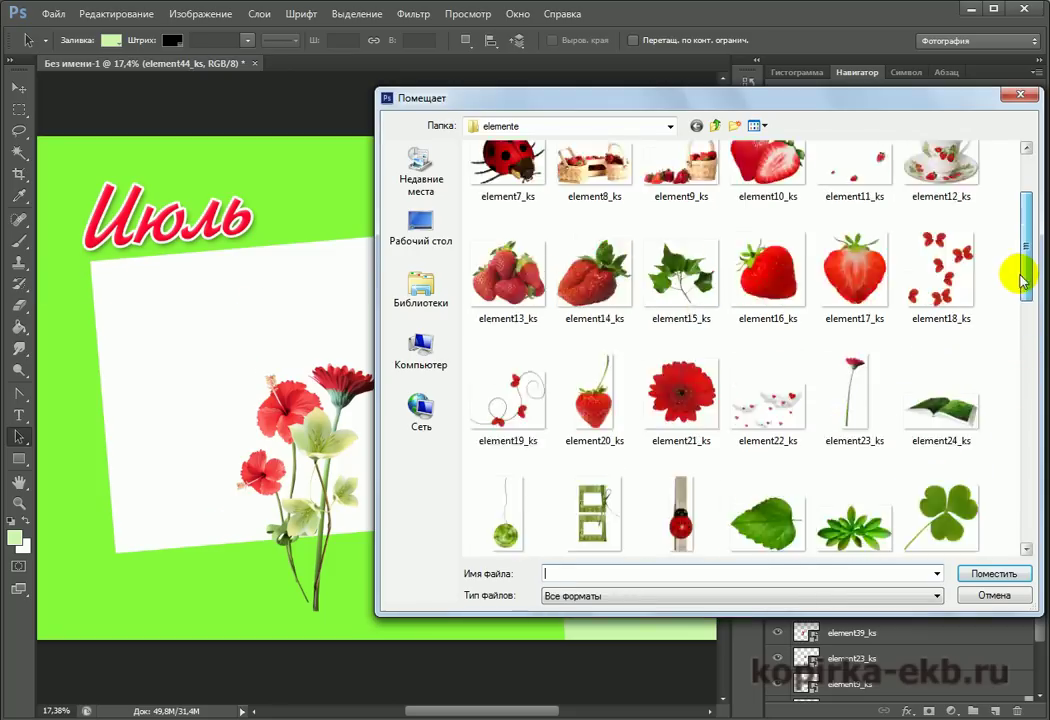
{"action": "scroll", "coordinate": [1010, 397], "scroll_direction": "down", "scroll_amount": 3}
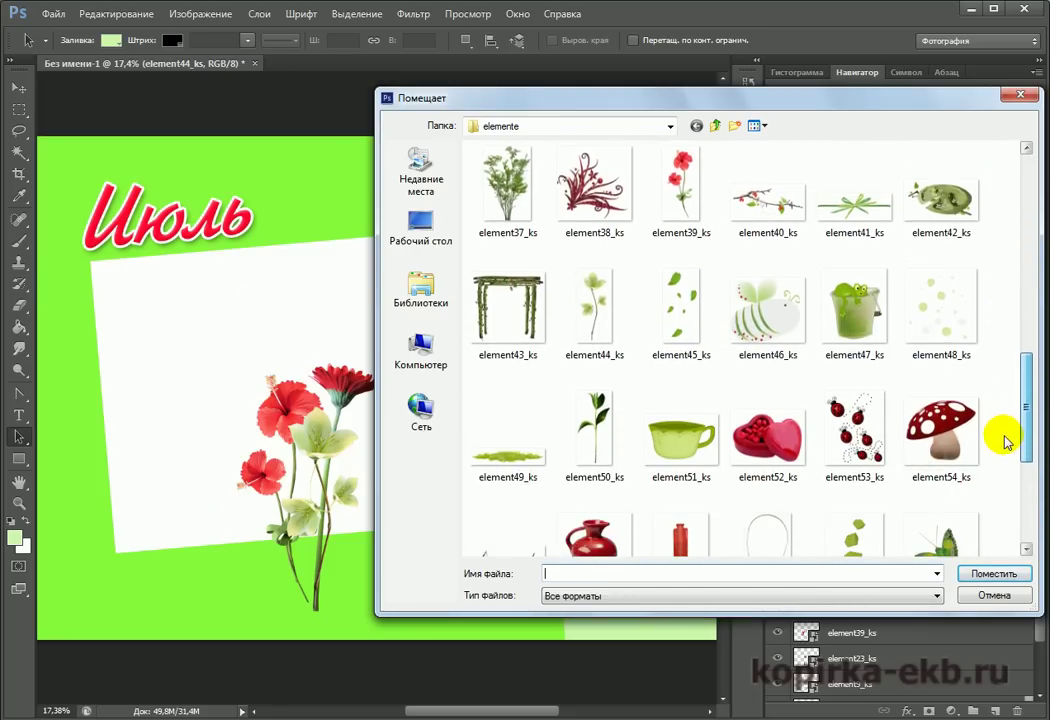
{"action": "left_click", "coordinate": [605, 390]}
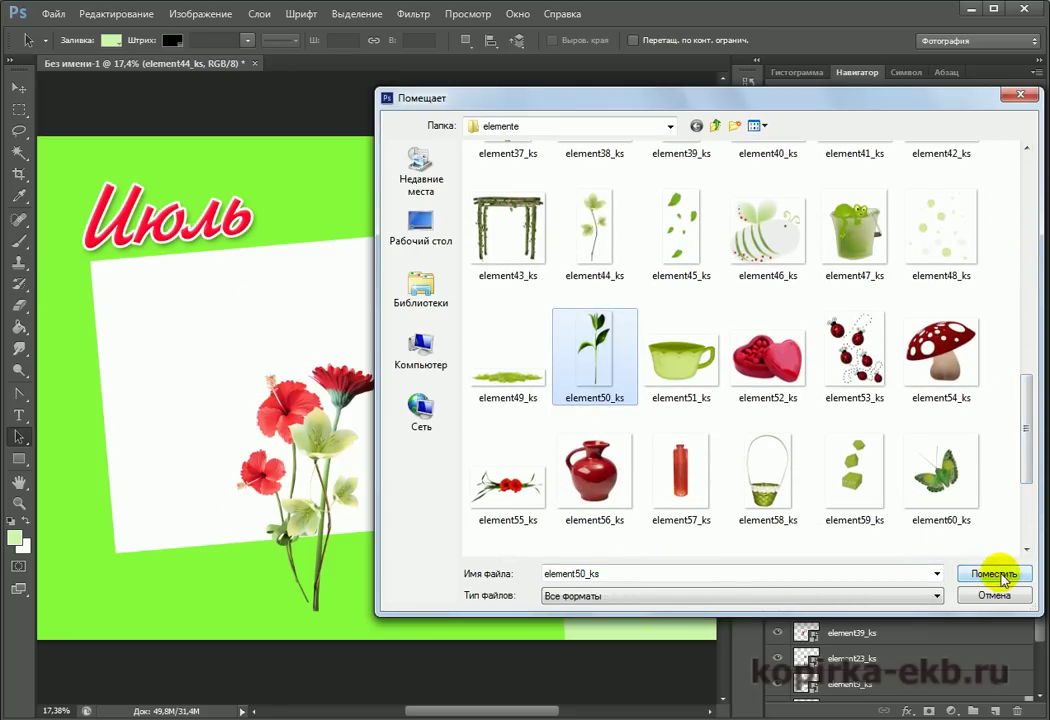
{"action": "left_click", "coordinate": [994, 575]}
{"action": "left_click_drag", "start_coordinate": [440, 250], "coordinate": [421, 601]}
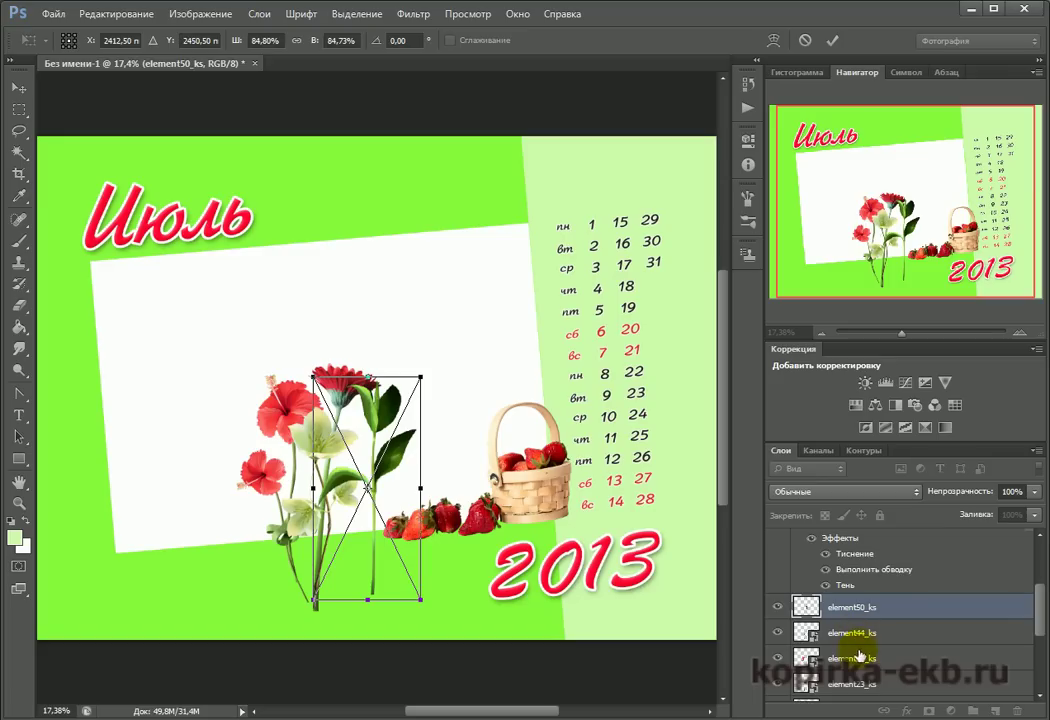
{"action": "key", "text": "Return"}
{"action": "key", "text": "a"}
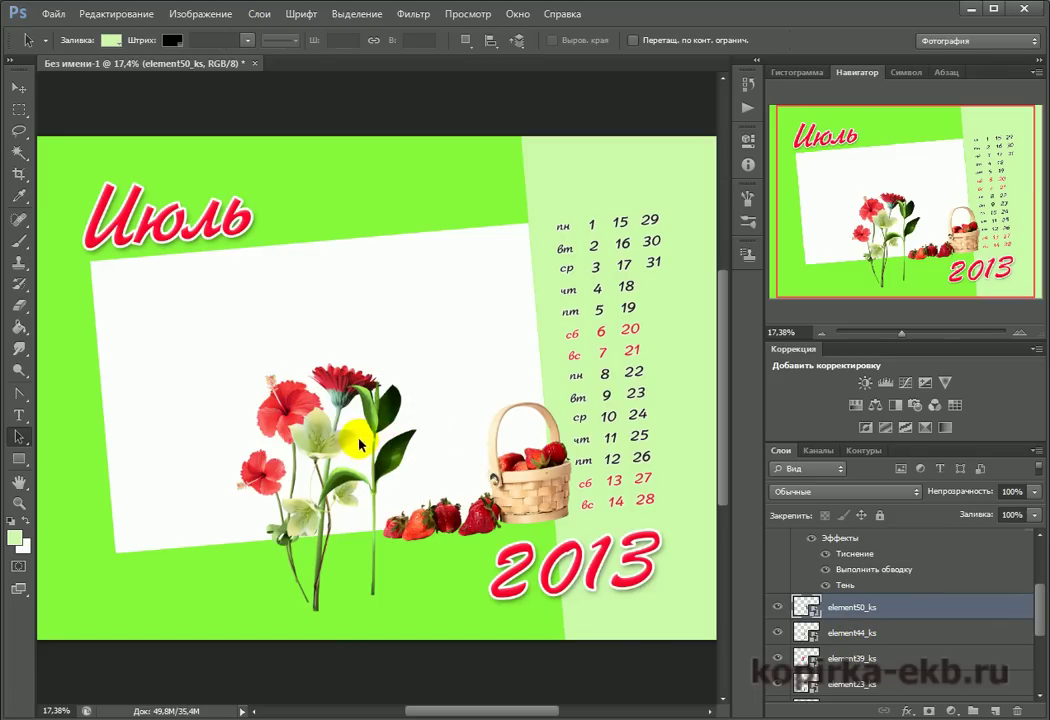
Move the leafy stem element50_ks and the pale flower element44_ks behind the start of the Июль title
{"action": "left_click", "coordinate": [20, 90]}
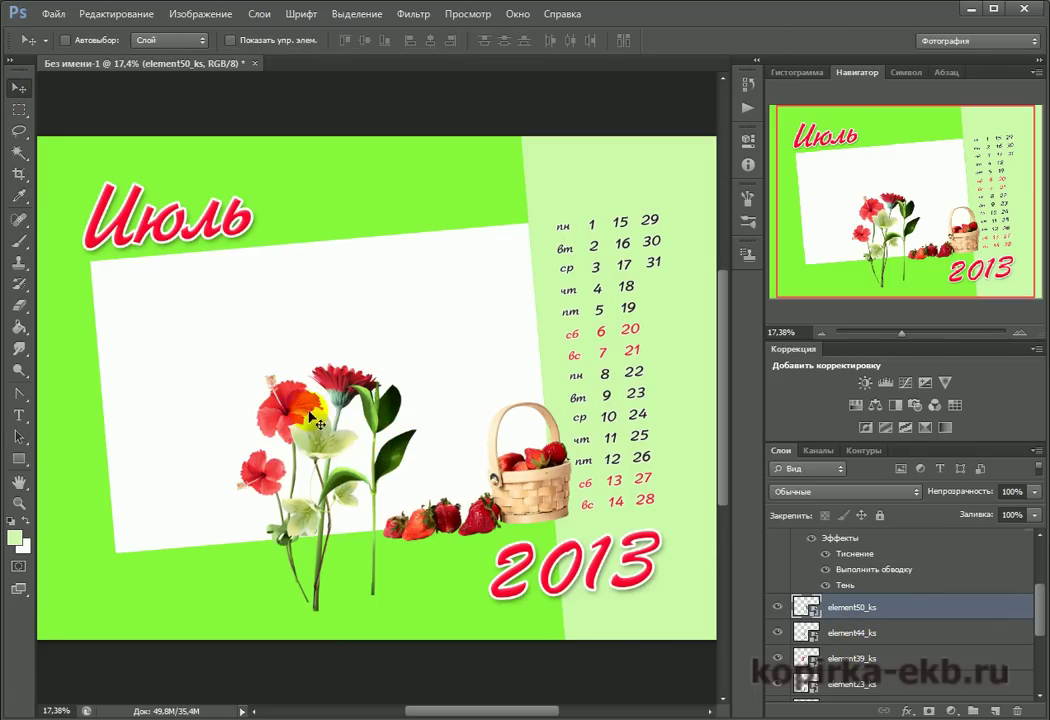
{"action": "left_click_drag", "start_coordinate": [376, 438], "coordinate": [112, 218]}
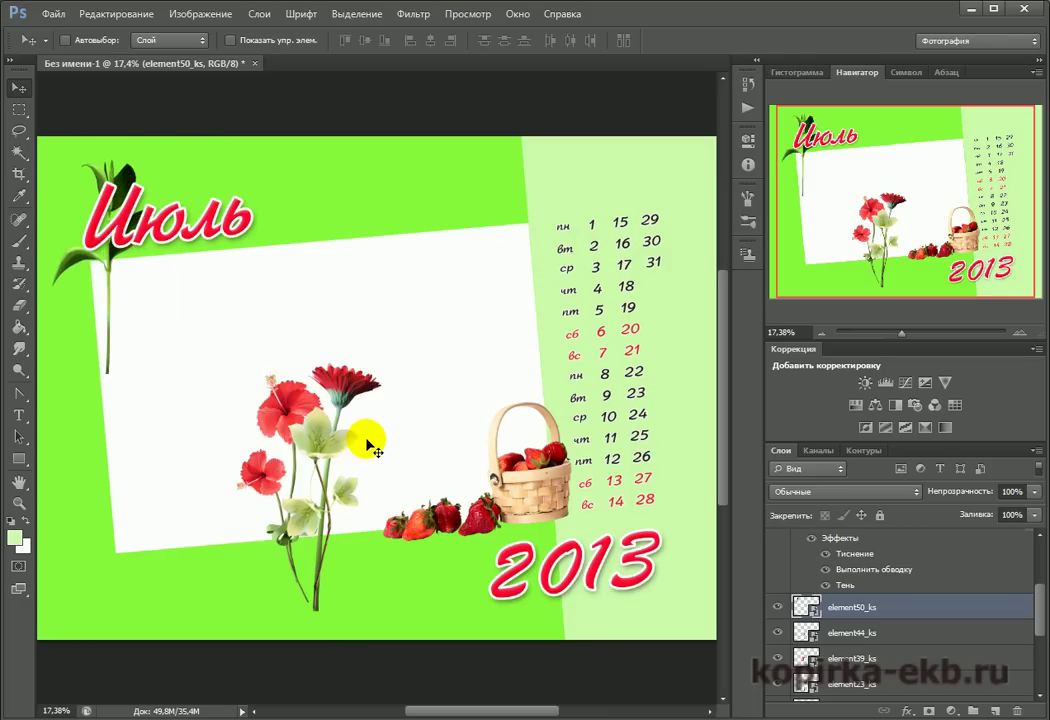
{"action": "left_click", "coordinate": [843, 634]}
{"action": "left_click_drag", "start_coordinate": [250, 380], "coordinate": [76, 198]}
{"action": "left_click", "coordinate": [378, 405]}
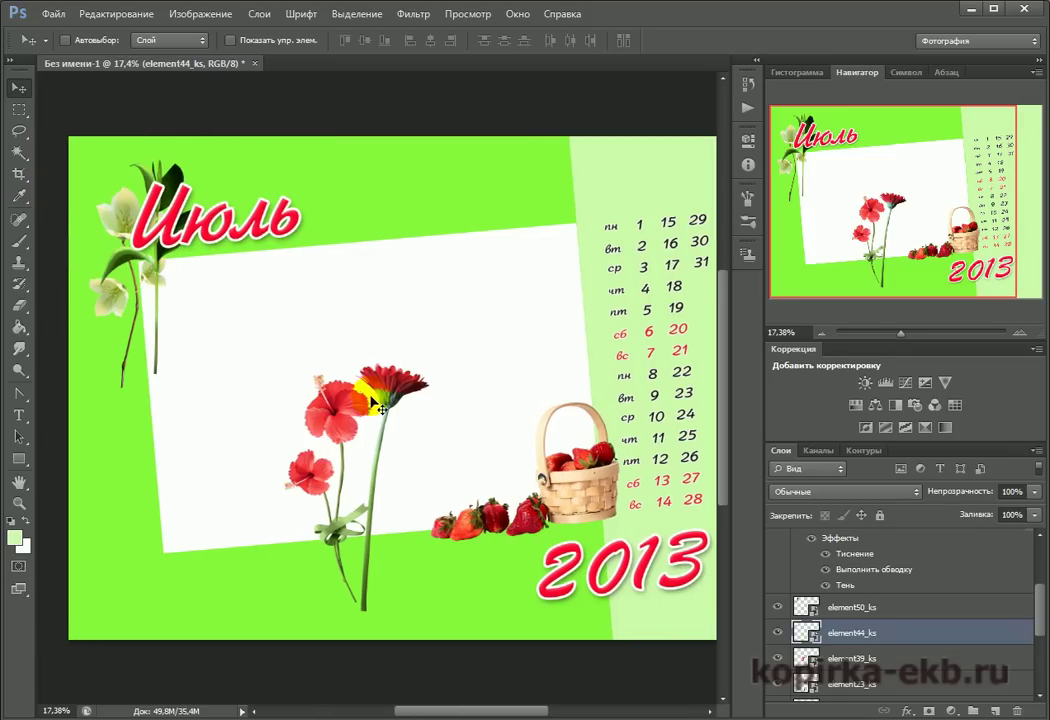
Move the hibiscus element39_ks and the gerbera element23_ks below the Июль title, along the photo area's left edge
{"action": "left_click", "coordinate": [834, 658]}
{"action": "left_click_drag", "start_coordinate": [422, 445], "coordinate": [197, 291]}
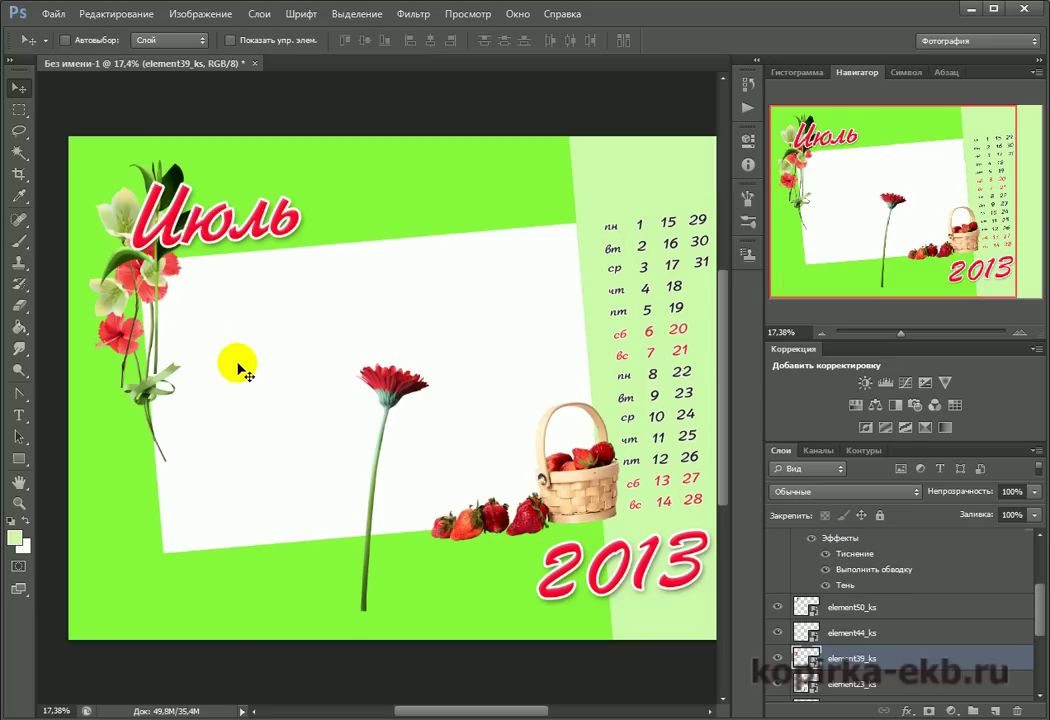
{"action": "left_click", "coordinate": [842, 684]}
{"action": "left_click_drag", "start_coordinate": [385, 385], "coordinate": [120, 330]}
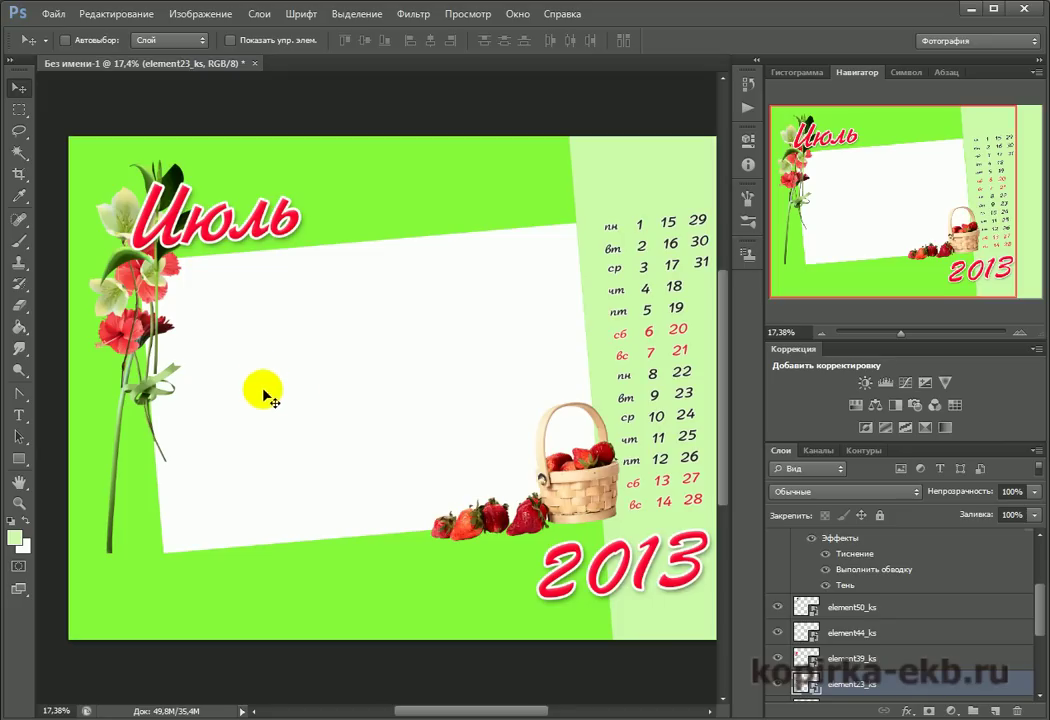
Rotate the gerbera element23_ks to -29.19° and shrink it to about 35.4%, with its bloom just below the pale flower
{"action": "key", "text": "ctrl+t"}
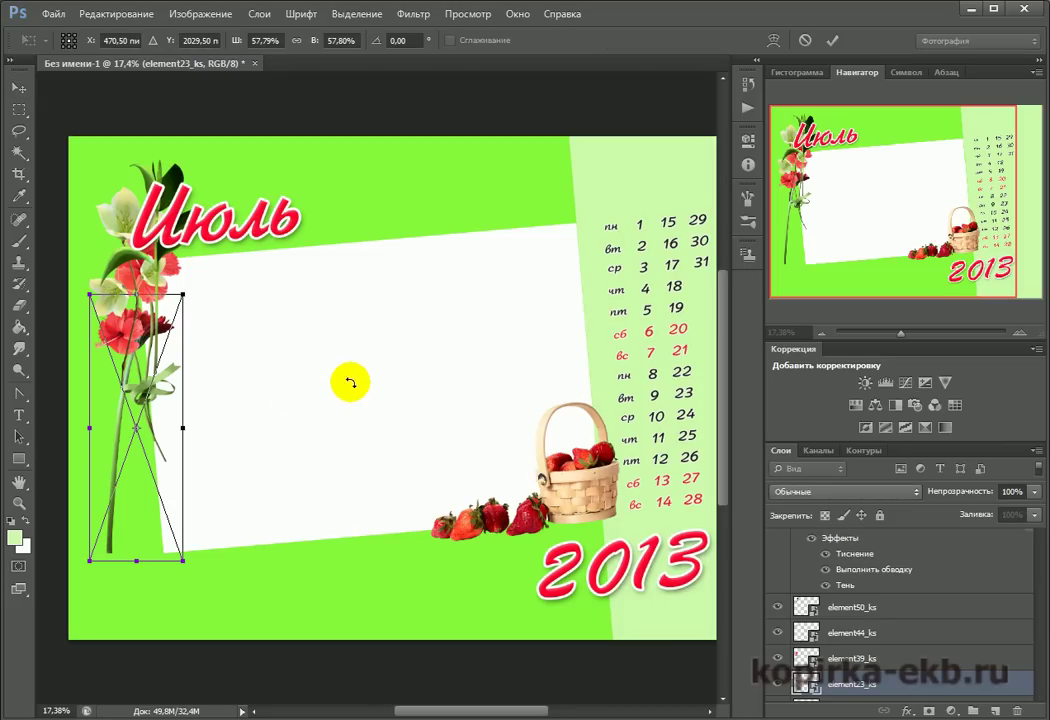
{"action": "left_click_drag", "start_coordinate": [210, 313], "coordinate": [148, 290]}
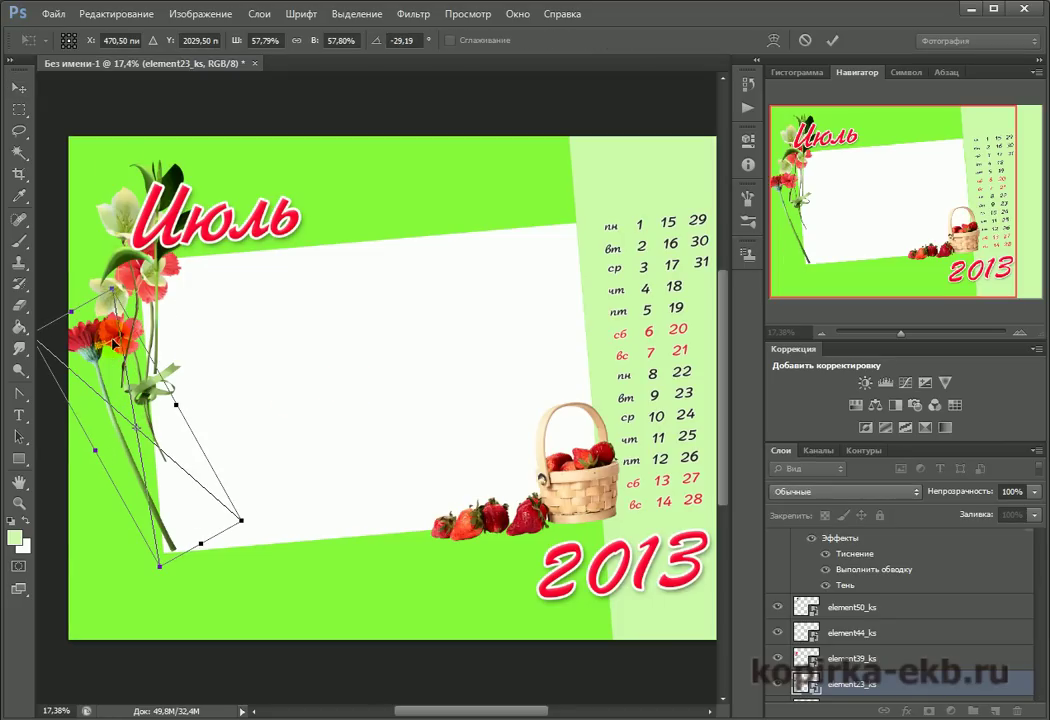
{"action": "left_click_drag", "start_coordinate": [117, 383], "coordinate": [158, 365]}
{"action": "left_click_drag", "start_coordinate": [277, 529], "coordinate": [128, 326]}
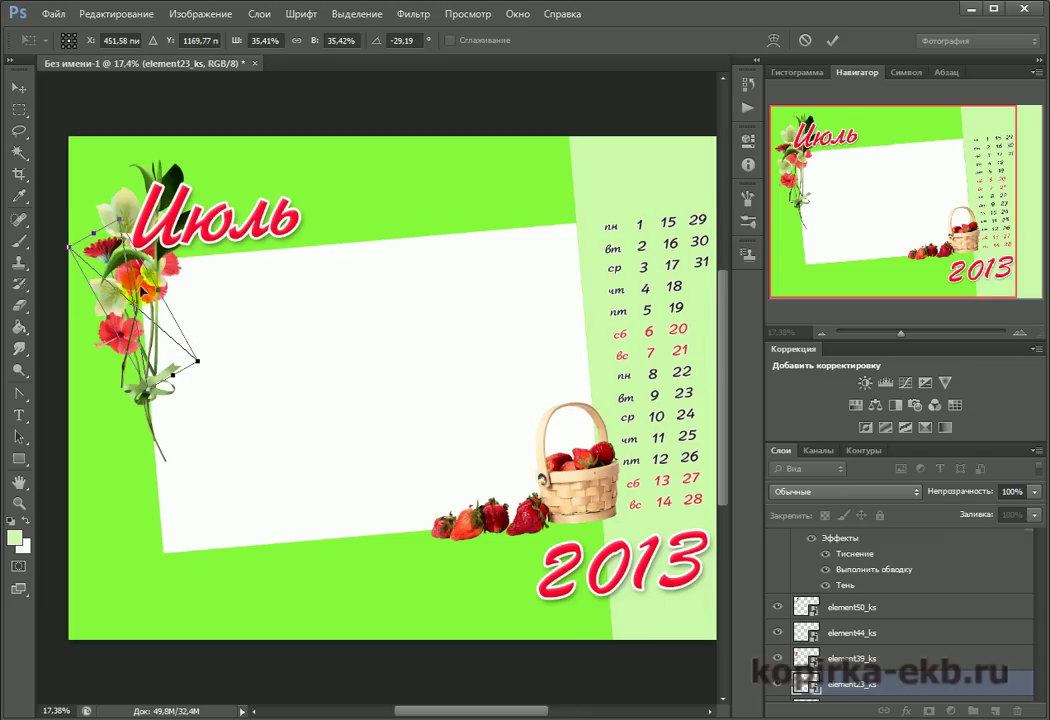
{"action": "key", "text": "Return"}
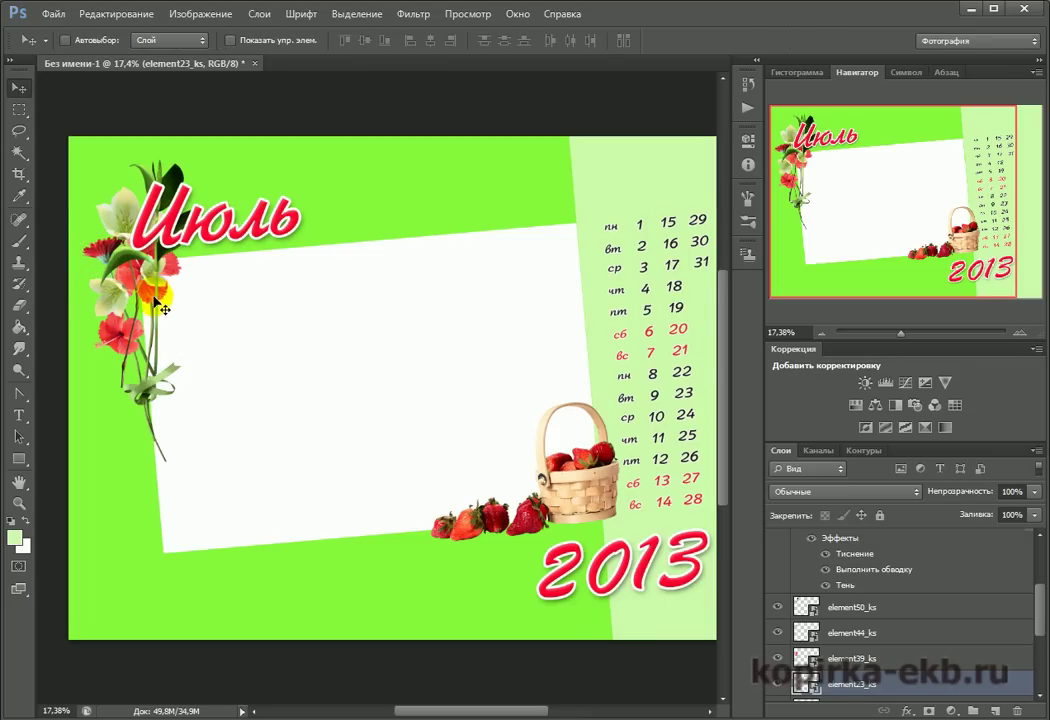
Bring the hibiscus element39_ks in front of the other flowers and reposition it over the lower stems
{"action": "left_click", "coordinate": [848, 658]}
{"action": "left_click_drag", "start_coordinate": [163, 305], "coordinate": [175, 345]}
{"action": "left_click_drag", "start_coordinate": [848, 662], "coordinate": [826, 587]}
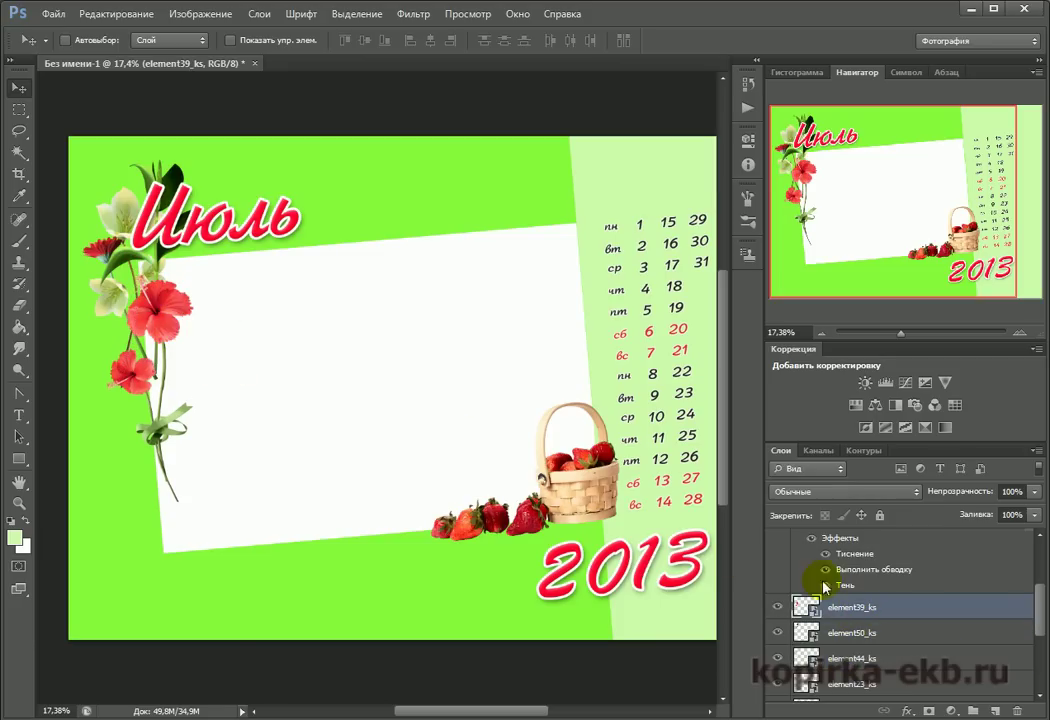
{"action": "left_click_drag", "start_coordinate": [191, 342], "coordinate": [168, 344]}
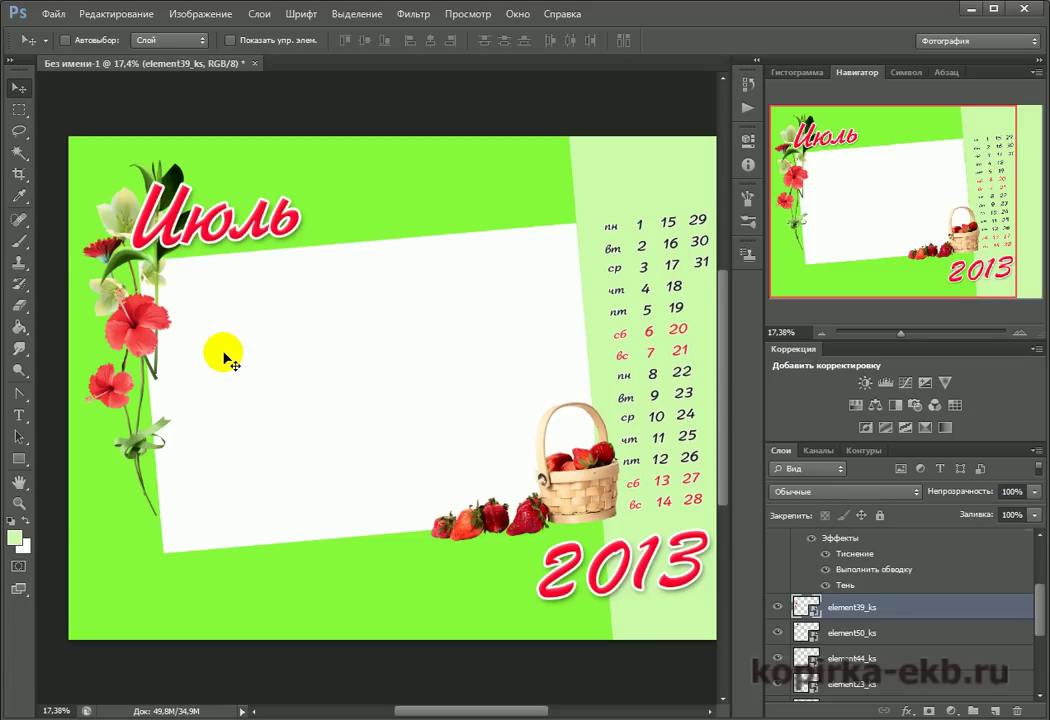
Tilt the hibiscus element39_ks to about -19.58° and shrink it at the photo area's left edge
{"action": "key", "text": "ctrl+t"}
{"action": "left_click_drag", "start_coordinate": [186, 252], "coordinate": [145, 245]}
{"action": "left_click_drag", "start_coordinate": [111, 353], "coordinate": [130, 332]}
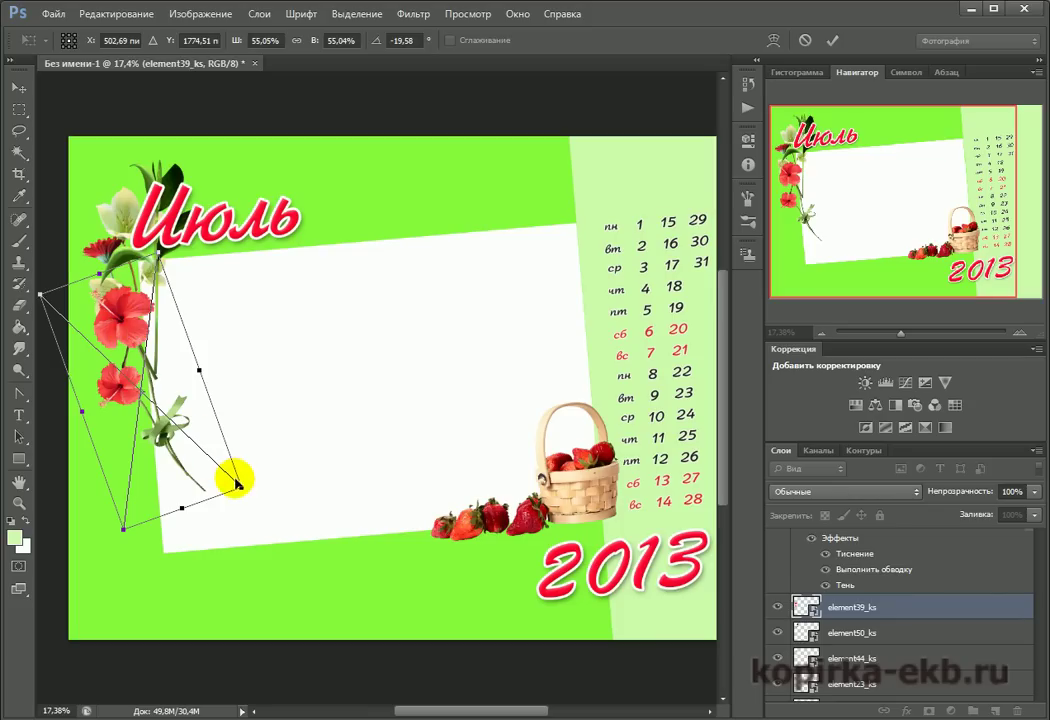
{"action": "left_click_drag", "start_coordinate": [243, 488], "coordinate": [148, 423]}
{"action": "key", "text": "Return"}
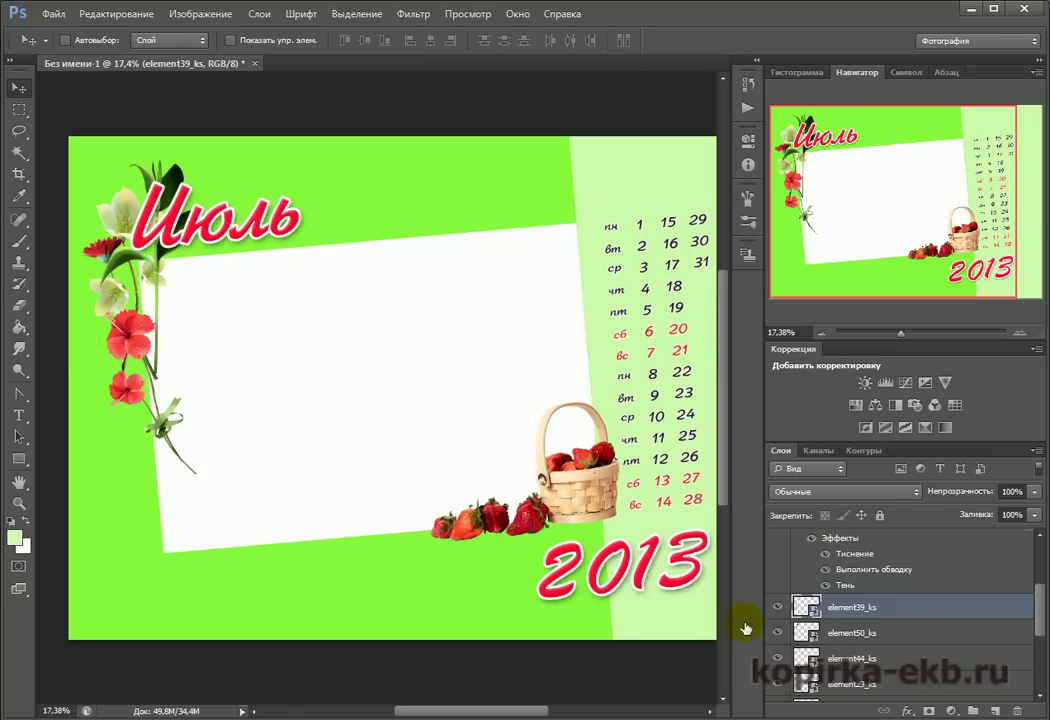
Shift the leafy stem element50_ks slightly up, then reposition the pale flower element44_ks and rotate it to -20.77°
{"action": "left_click", "coordinate": [840, 634]}
{"action": "left_click_drag", "start_coordinate": [118, 207], "coordinate": [116, 188]}
{"action": "left_click", "coordinate": [838, 658]}
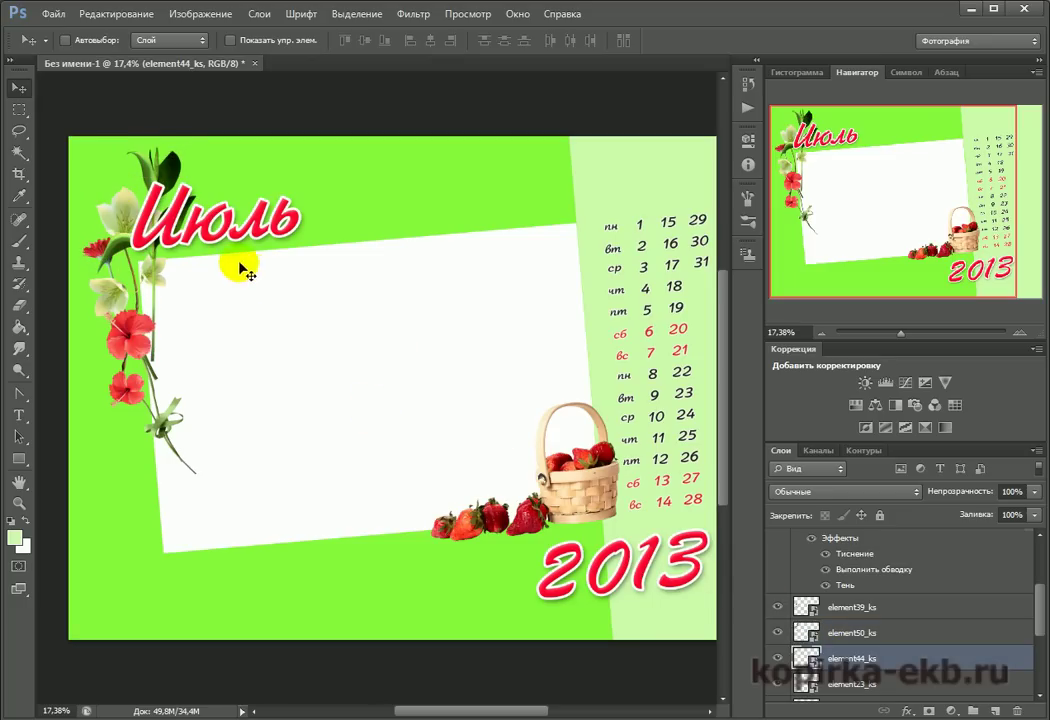
{"action": "left_click_drag", "start_coordinate": [102, 167], "coordinate": [142, 191]}
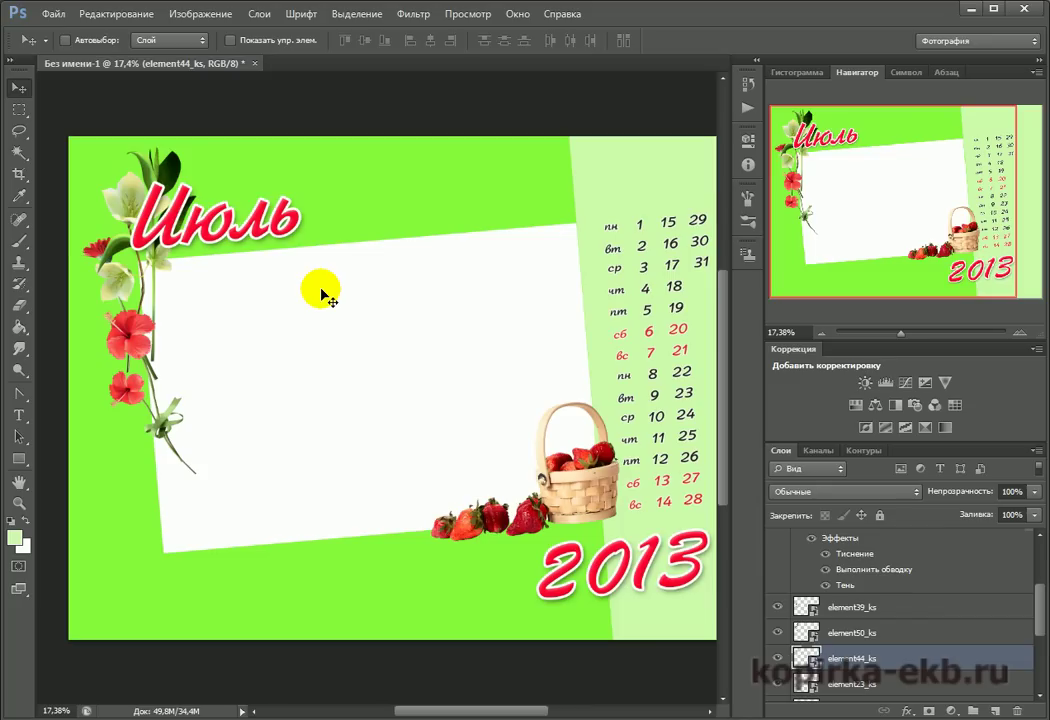
{"action": "key", "text": "ctrl+t"}
{"action": "left_click_drag", "start_coordinate": [193, 149], "coordinate": [160, 168]}
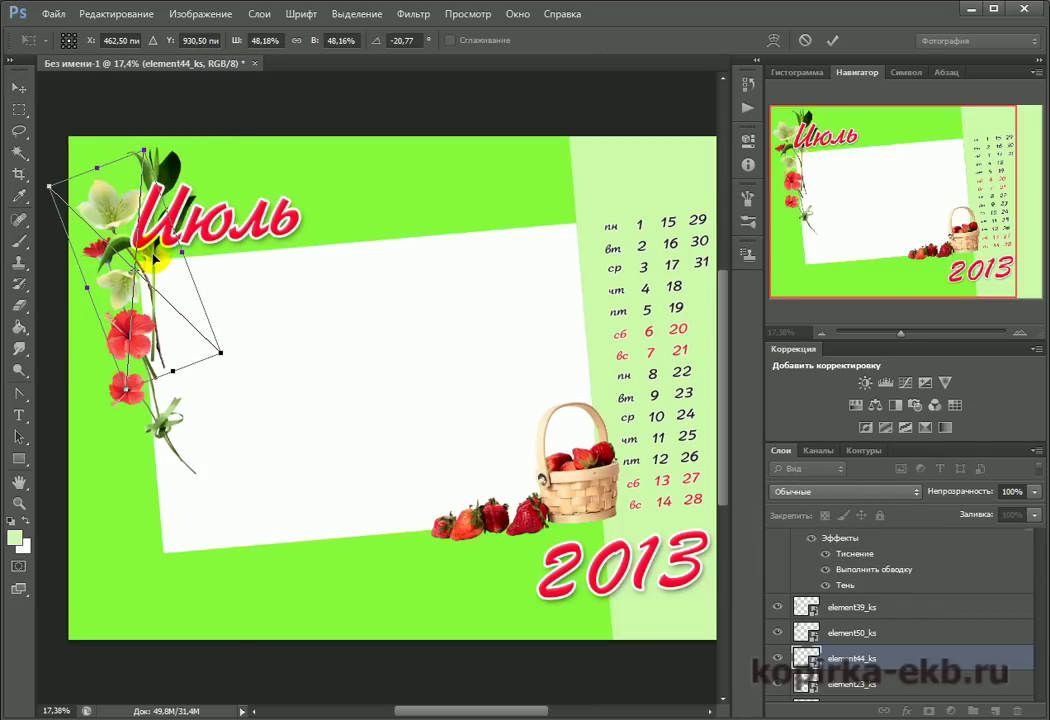
{"action": "key", "text": "Return"}
Stretch the gerbera element23_ks slightly outward to 35.13% width and 38.52% height
{"action": "left_click", "coordinate": [832, 606]}
{"action": "left_click", "coordinate": [845, 683]}
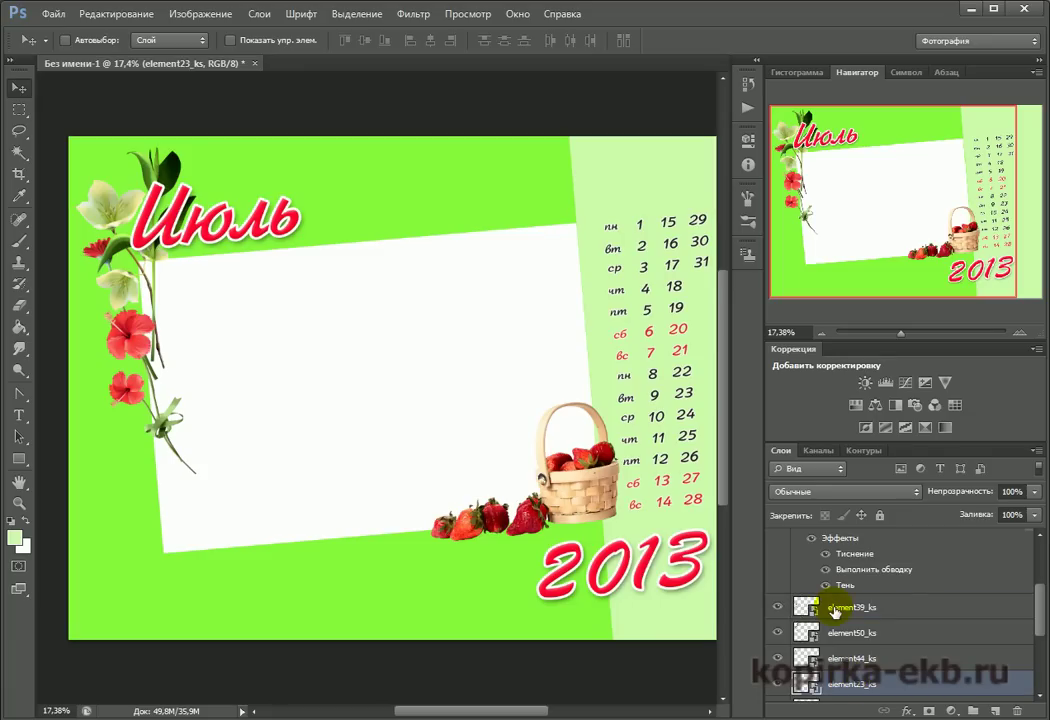
{"action": "key", "text": "ctrl+t"}
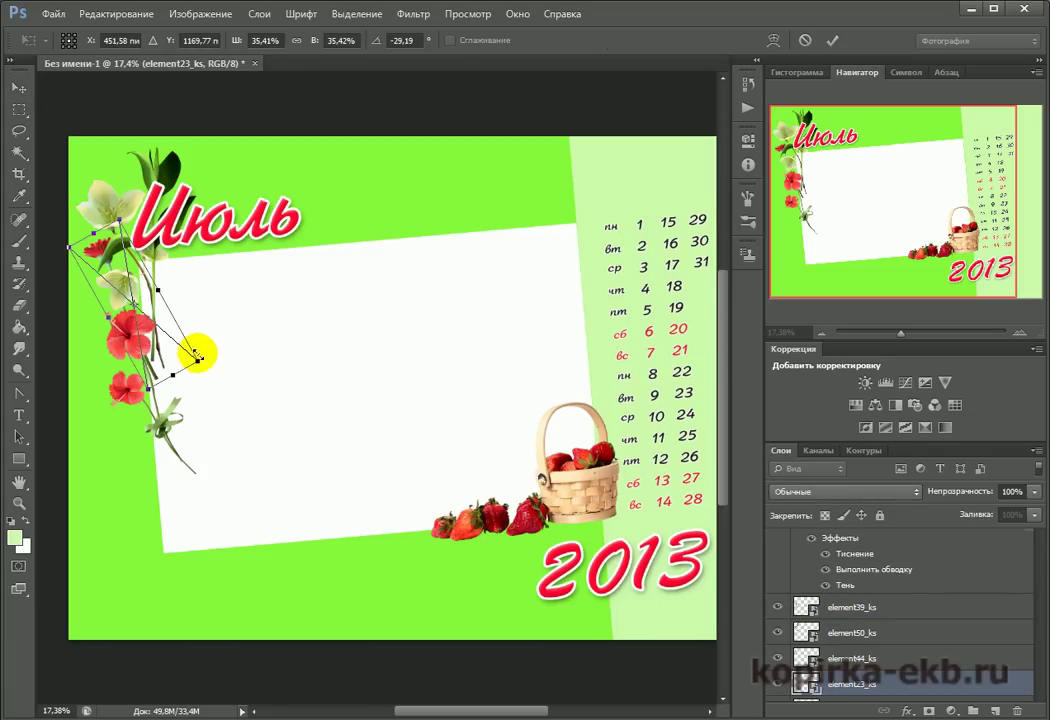
{"action": "left_click_drag", "start_coordinate": [67, 243], "coordinate": [63, 233]}
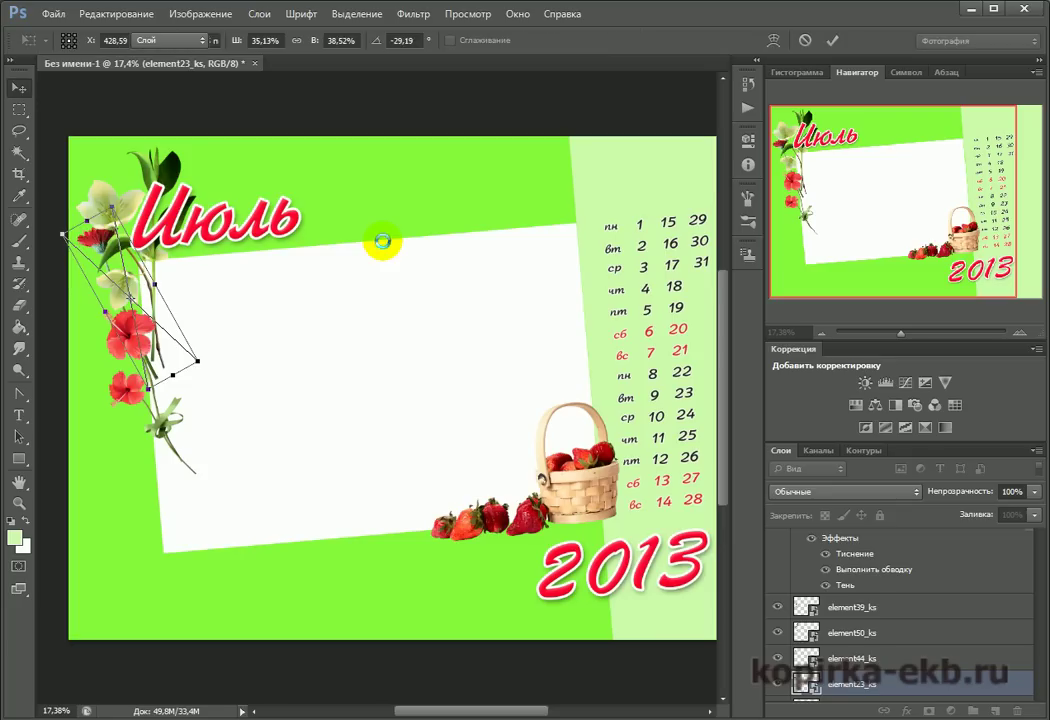
{"action": "key", "text": "Return"}
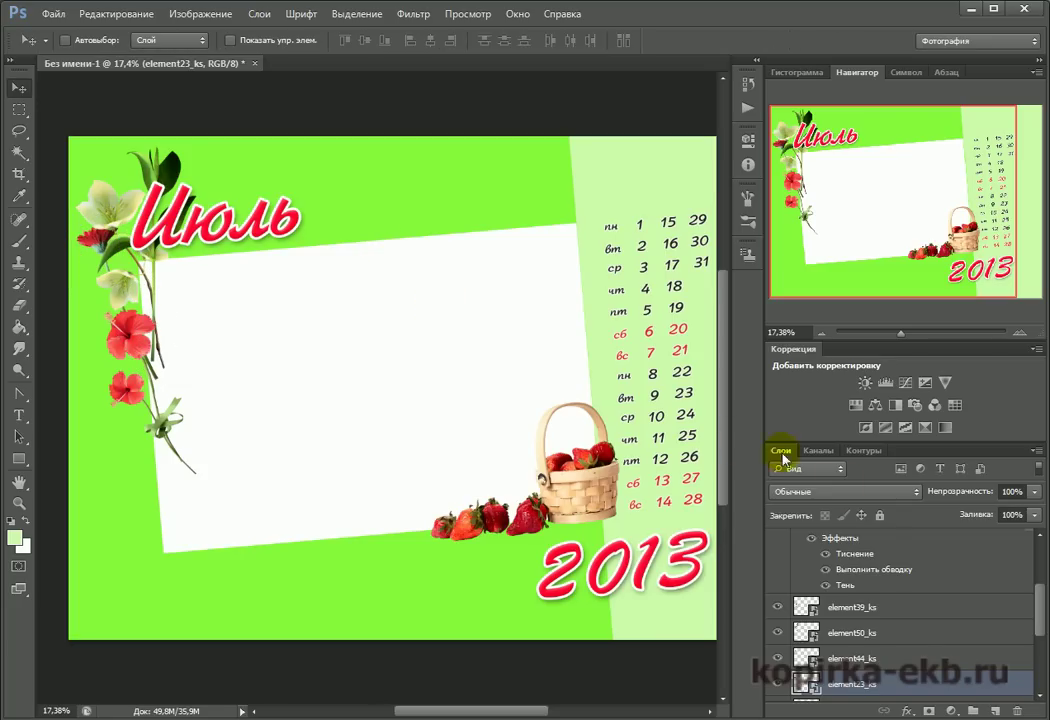
Send the four flower layers element39_ks, element50_ks, element44_ks and element23_ks beneath the white photo area, just above Слой 2
{"action": "scroll", "coordinate": [1030, 640], "scroll_direction": "down", "scroll_amount": 1}
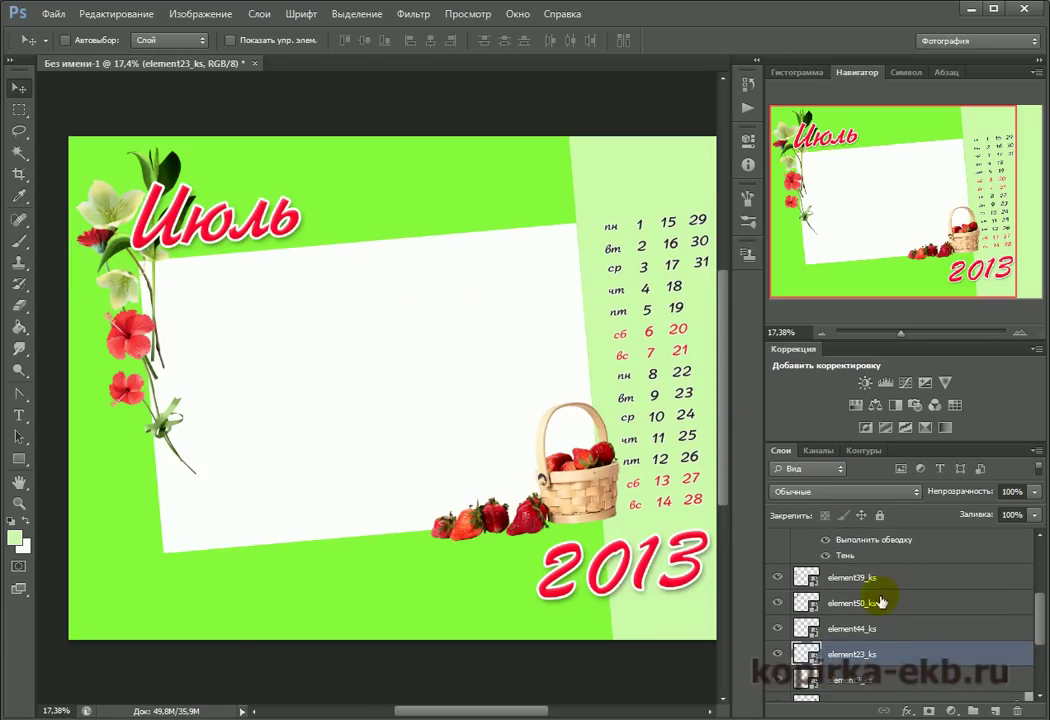
{"action": "left_click", "coordinate": [860, 574], "text": "shift"}
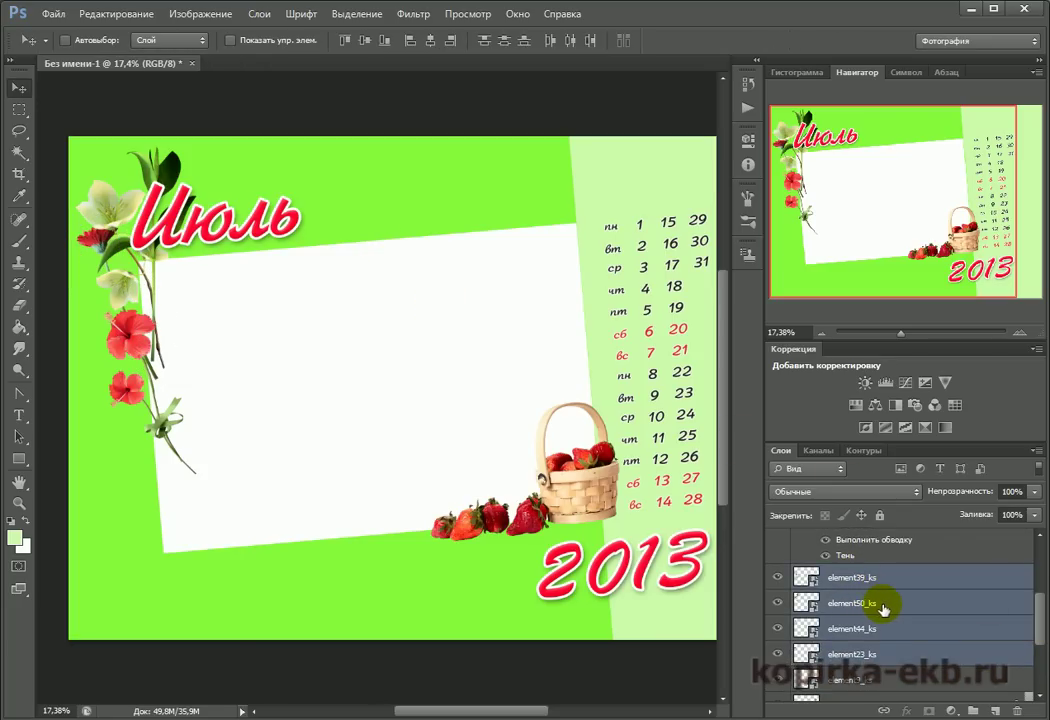
{"action": "left_click_drag", "start_coordinate": [1038, 614], "coordinate": [1040, 648]}
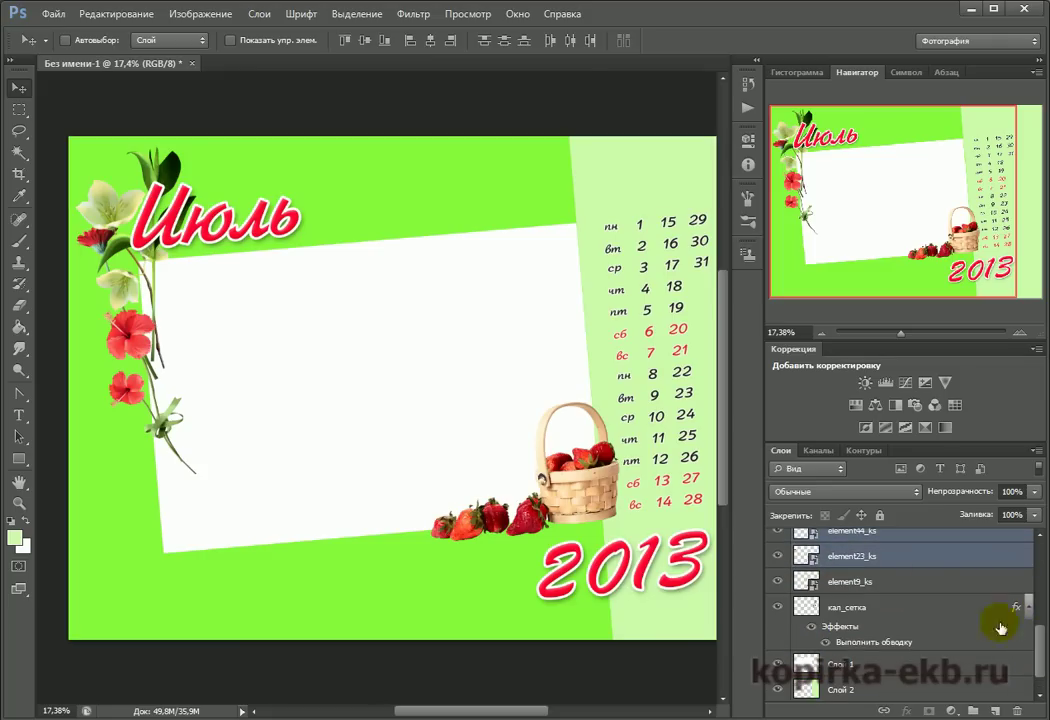
{"action": "left_click_drag", "start_coordinate": [862, 551], "coordinate": [872, 677]}
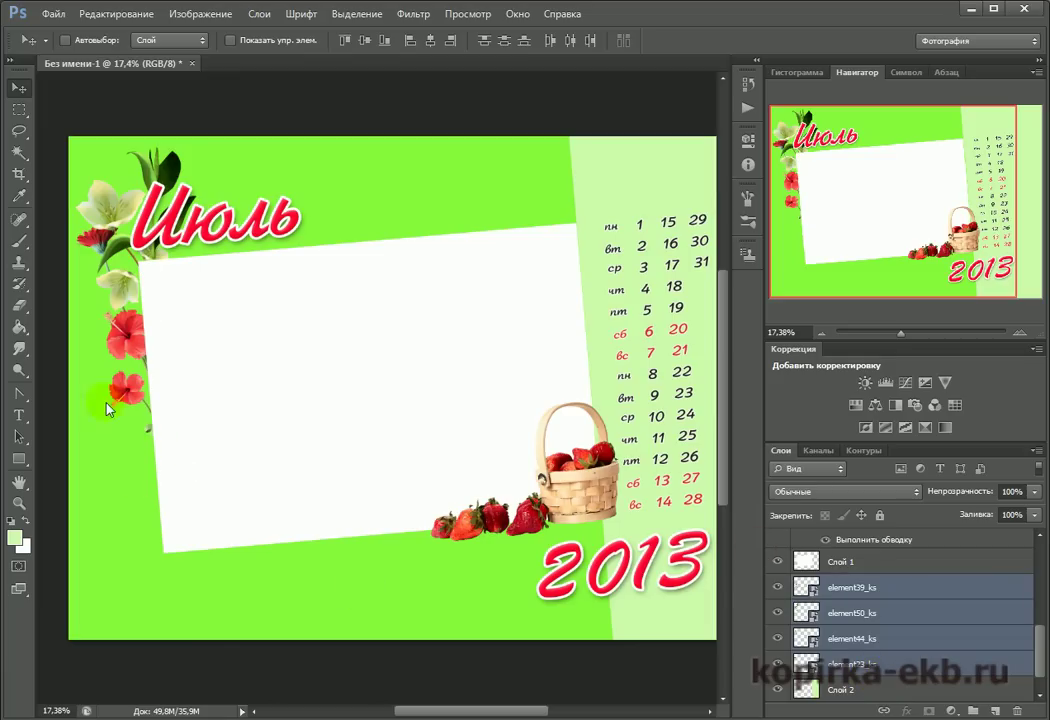
Place the fairy element3_ks, raise its layer above Слой 1 and move it to the photo area's left edge
{"action": "left_click", "coordinate": [58, 12]}
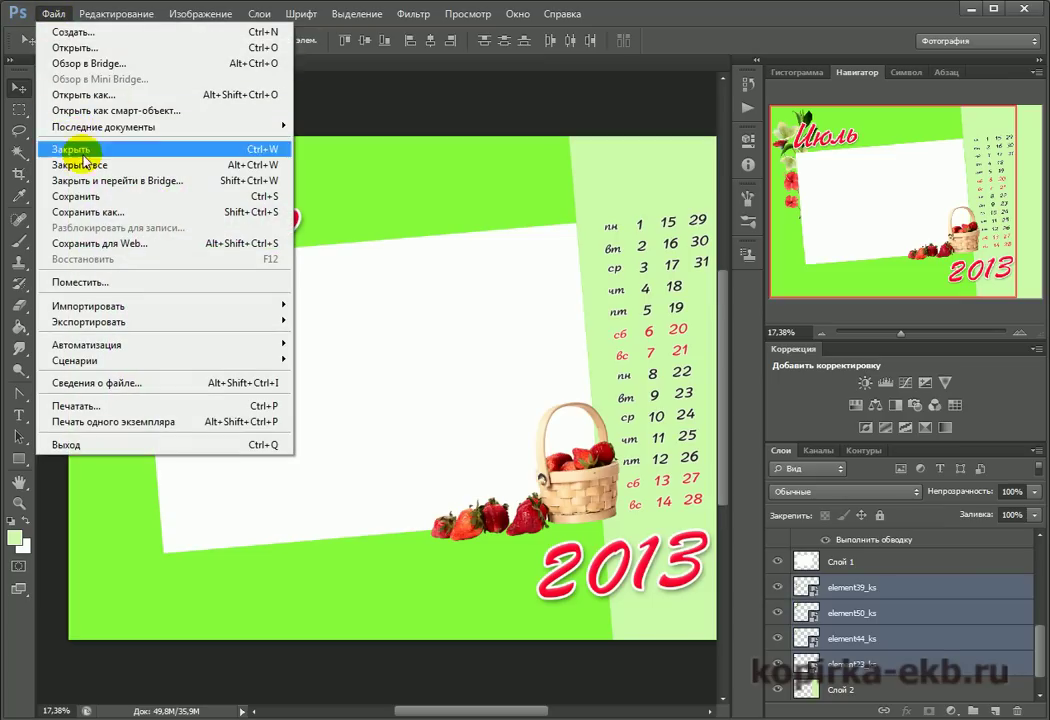
{"action": "left_click", "coordinate": [91, 279]}
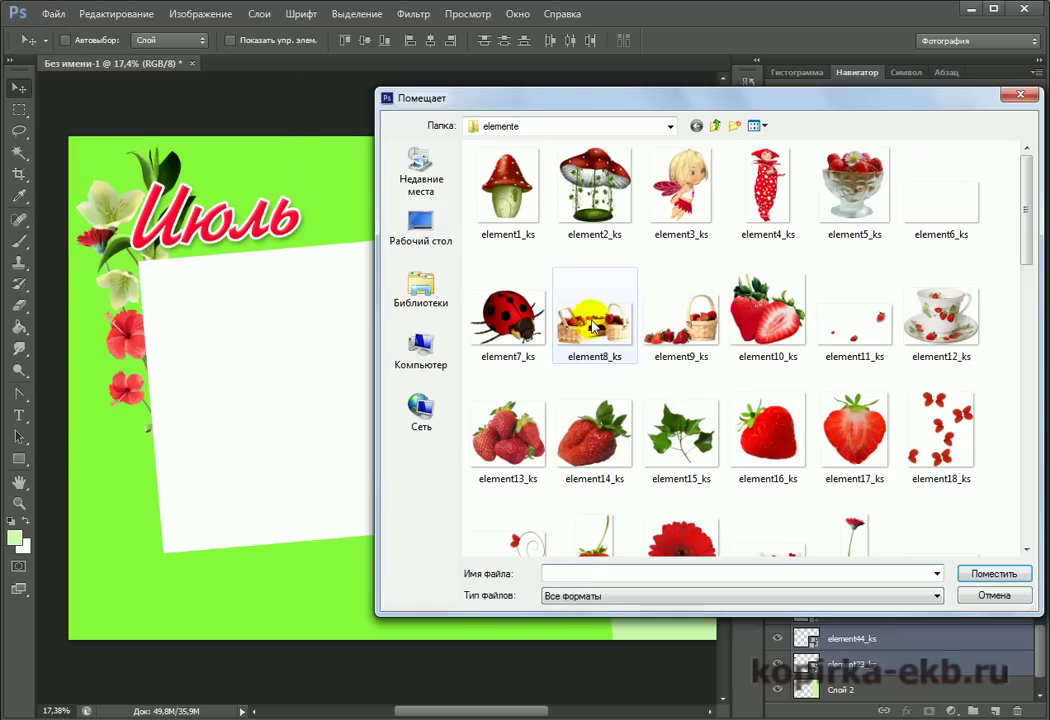
{"action": "left_click", "coordinate": [684, 178]}
{"action": "left_click", "coordinate": [1000, 573]}
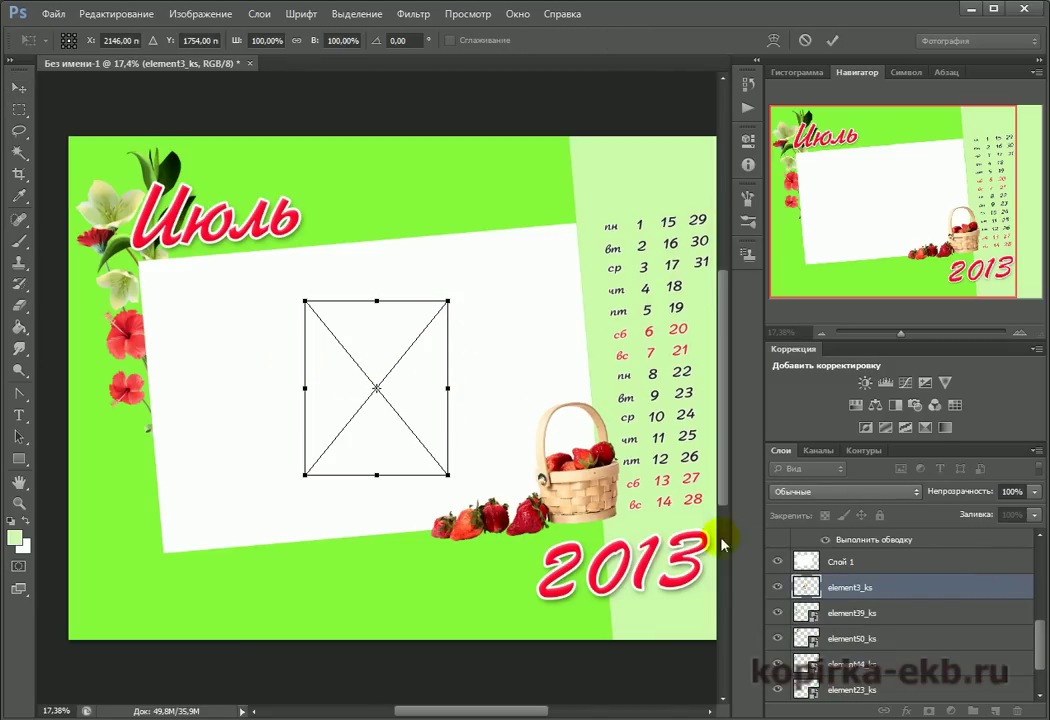
{"action": "scroll", "coordinate": [1040, 638], "scroll_direction": "up", "scroll_amount": 2}
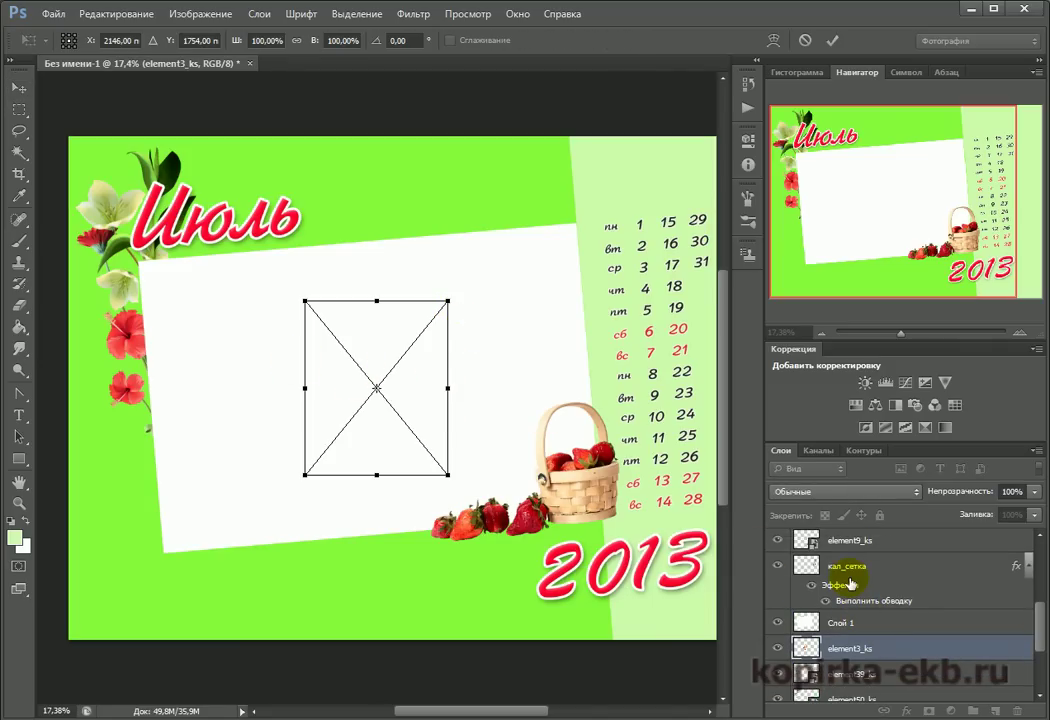
{"action": "key", "text": "Return"}
{"action": "left_click_drag", "start_coordinate": [855, 648], "coordinate": [860, 612]}
{"action": "left_click_drag", "start_coordinate": [395, 352], "coordinate": [181, 362]}
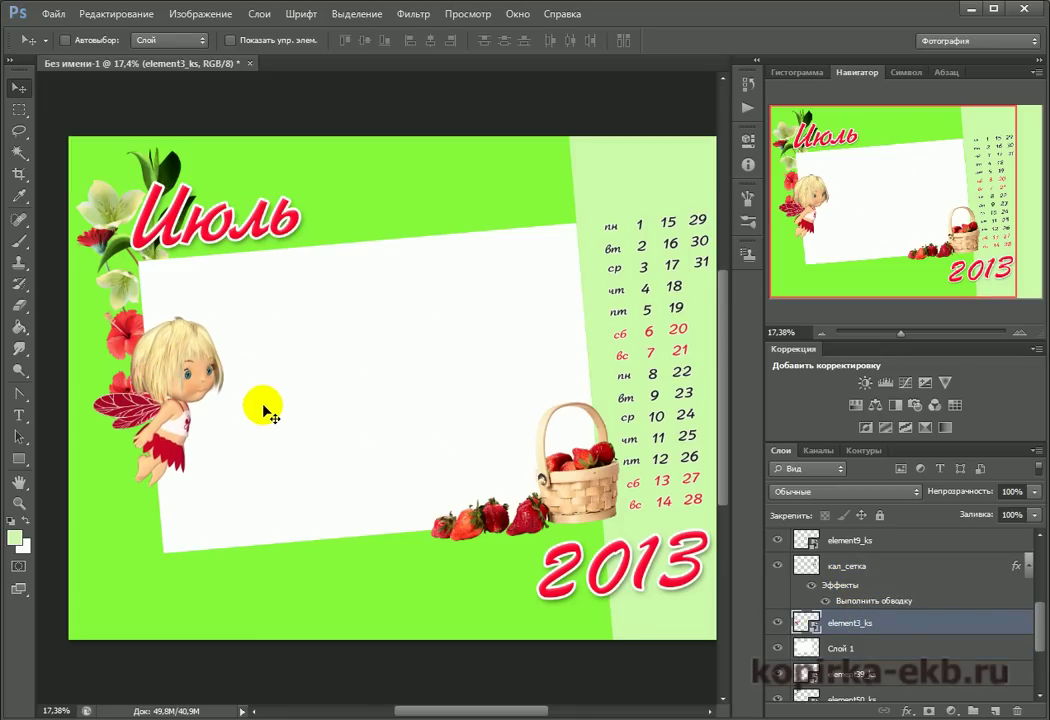
Shrink the fairy element3_ks so it sits just below the lower hibiscus bloom
{"action": "key", "text": "ctrl+t"}
{"action": "left_click_drag", "start_coordinate": [229, 314], "coordinate": [172, 410]}
{"action": "key", "text": "Return"}
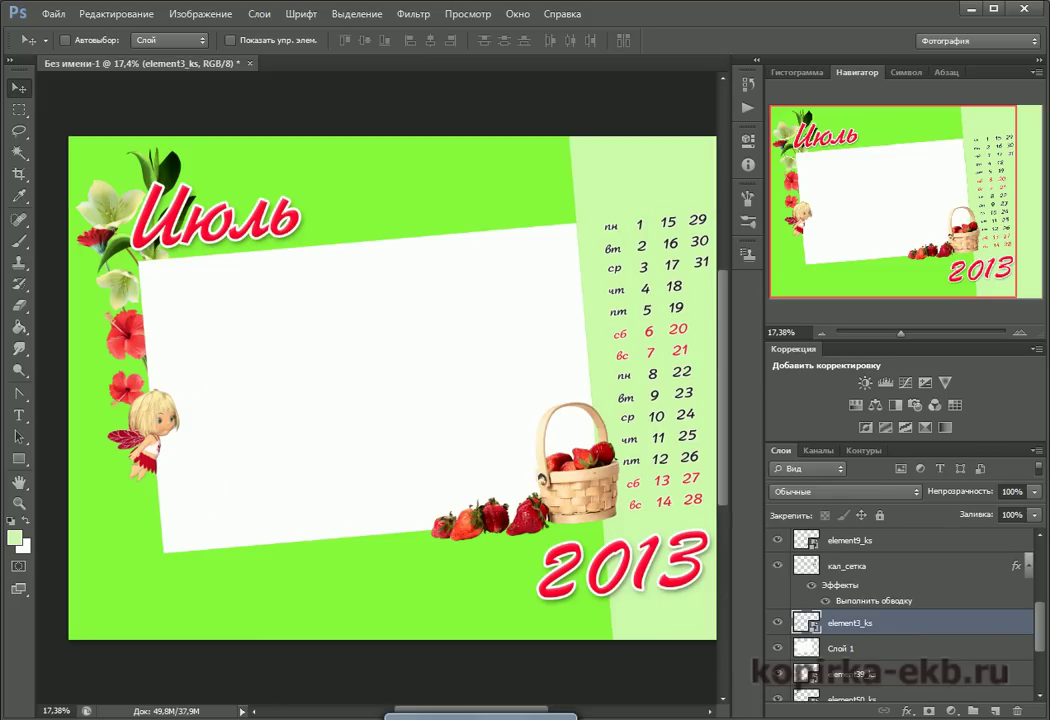
Place the ladybug element7_ks over the lower-left corner of the photo area
{"action": "left_click", "coordinate": [53, 14]}
{"action": "left_click", "coordinate": [72, 275]}
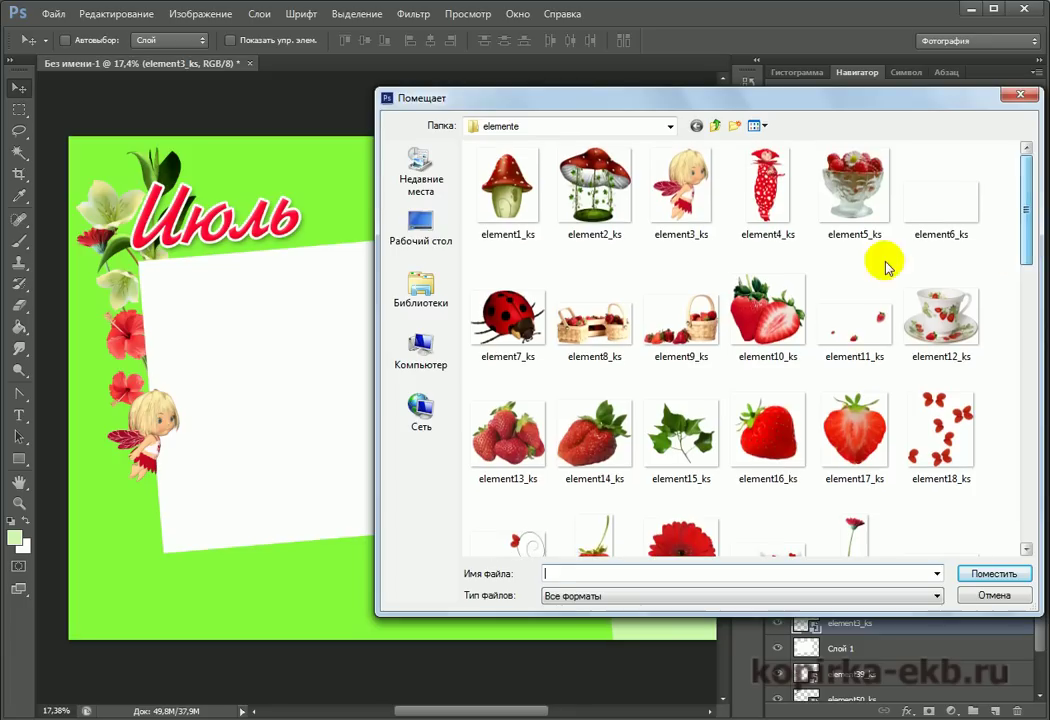
{"action": "left_click", "coordinate": [508, 315]}
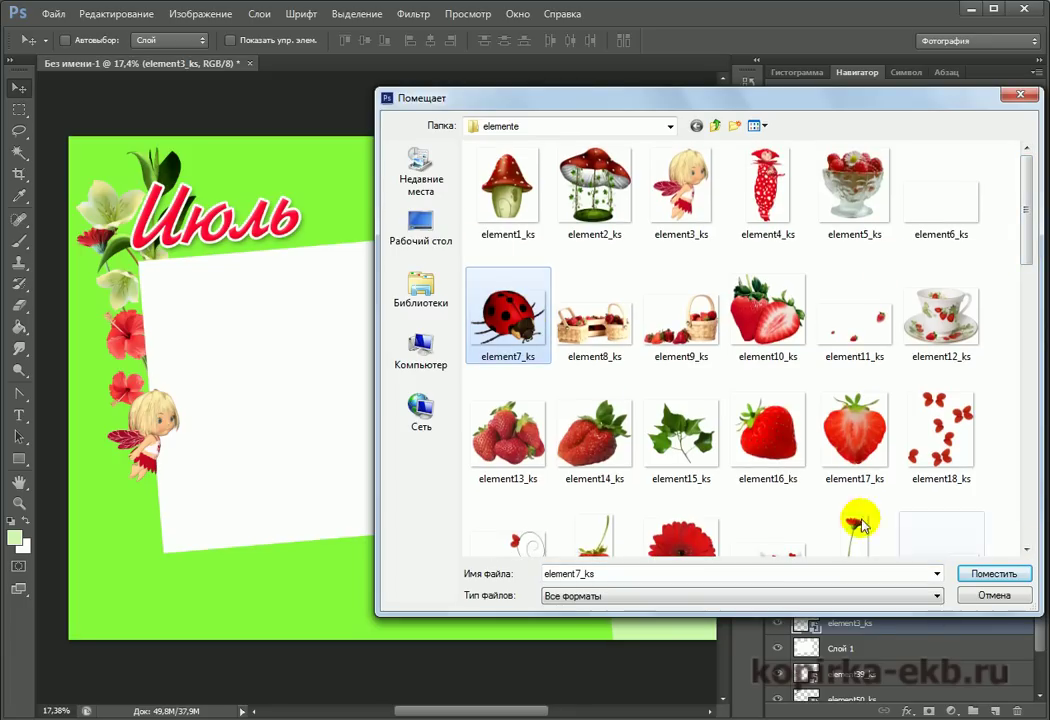
{"action": "left_click", "coordinate": [994, 573]}
{"action": "left_click_drag", "start_coordinate": [354, 404], "coordinate": [197, 481]}
{"action": "key", "text": "Return"}
Place the ivy leaves element15_ks rotated to -35.25° and scaled to 51.44% between the fairy and the ladybug
{"action": "left_click", "coordinate": [52, 14]}
{"action": "left_click", "coordinate": [104, 281]}
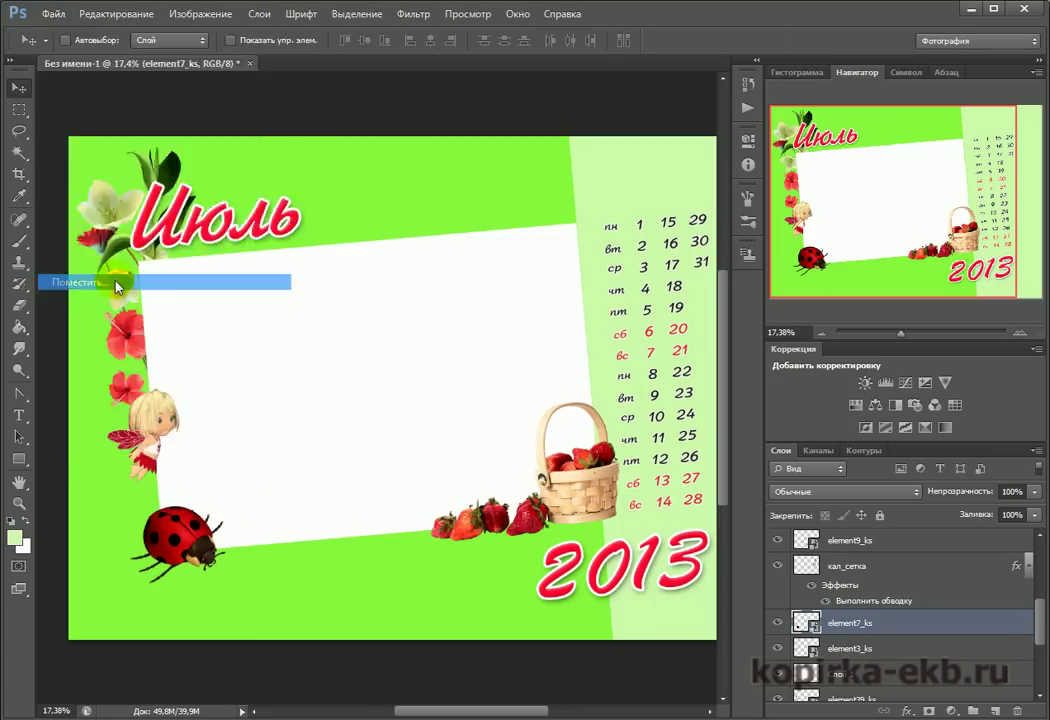
{"action": "left_click", "coordinate": [686, 432]}
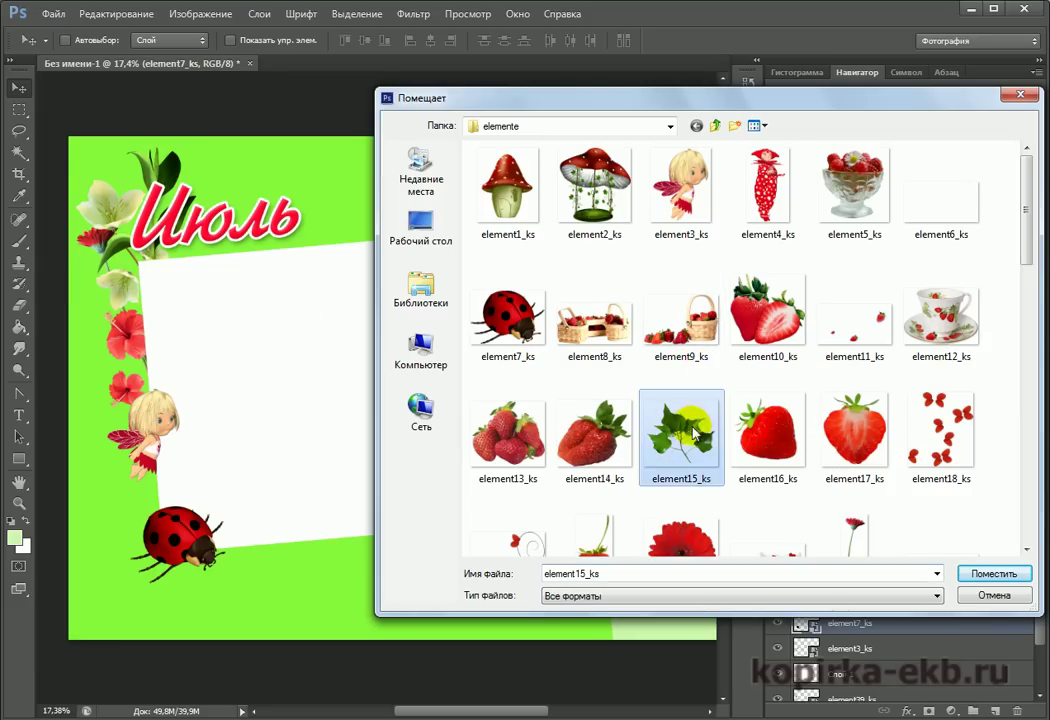
{"action": "left_click", "coordinate": [965, 573]}
{"action": "left_click_drag", "start_coordinate": [498, 284], "coordinate": [363, 375]}
{"action": "left_click_drag", "start_coordinate": [325, 430], "coordinate": [165, 450]}
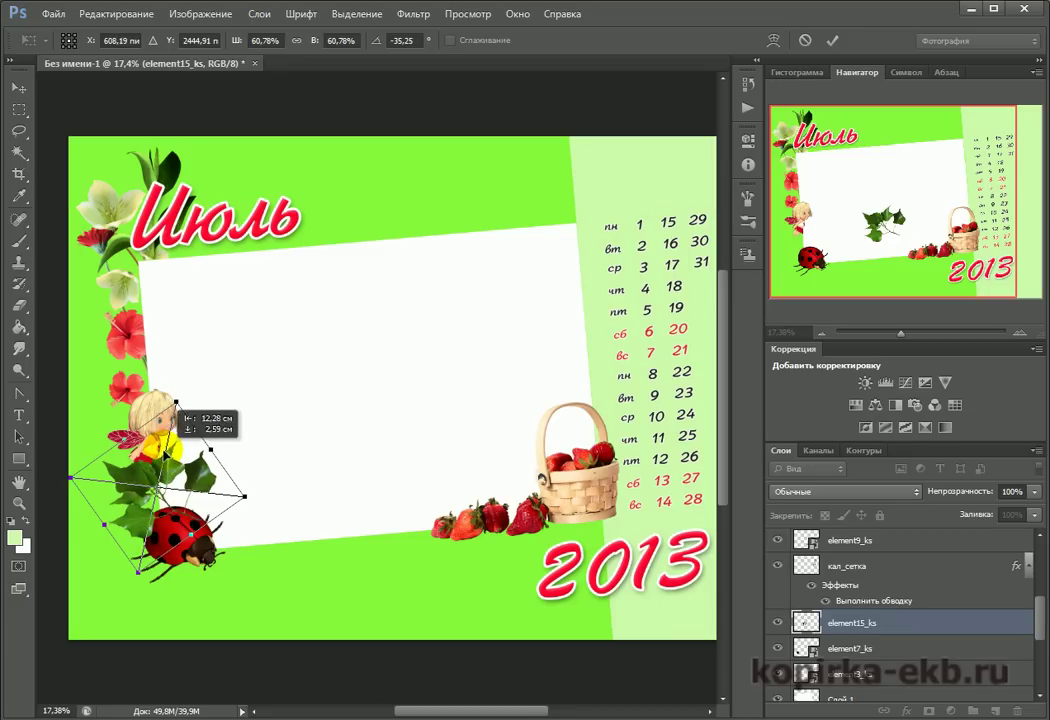
{"action": "left_click_drag", "start_coordinate": [176, 402], "coordinate": [170, 429]}
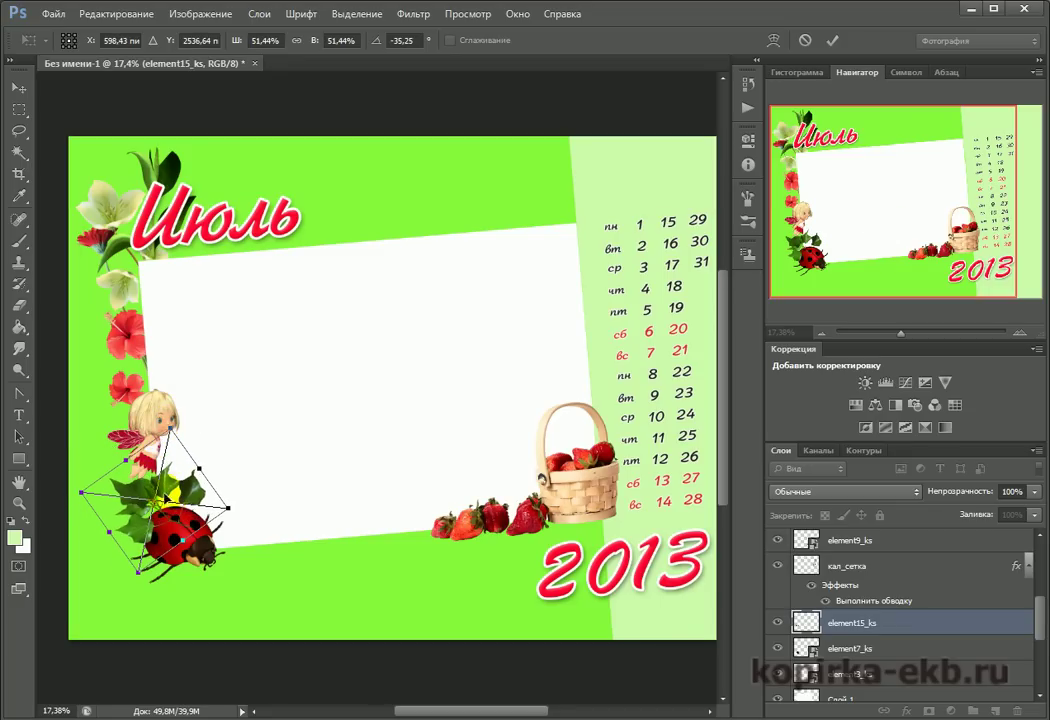
{"action": "left_click_drag", "start_coordinate": [166, 497], "coordinate": [161, 504]}
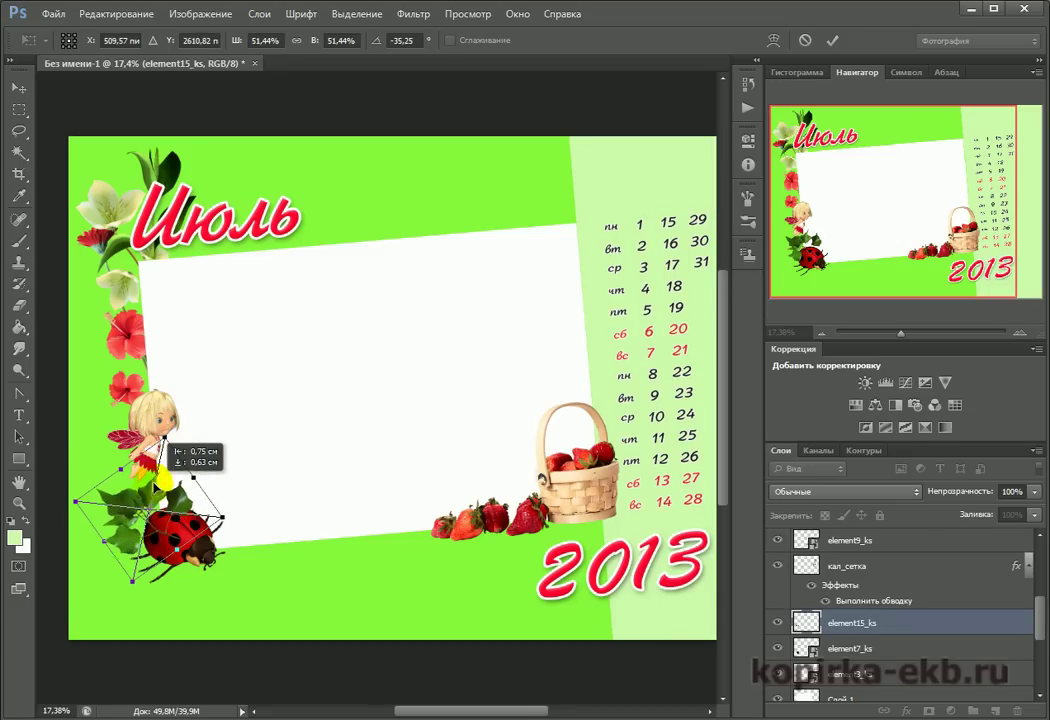
{"action": "key", "text": "Return"}
{"action": "scroll", "coordinate": [1040, 628], "scroll_direction": "down", "scroll_amount": 2}
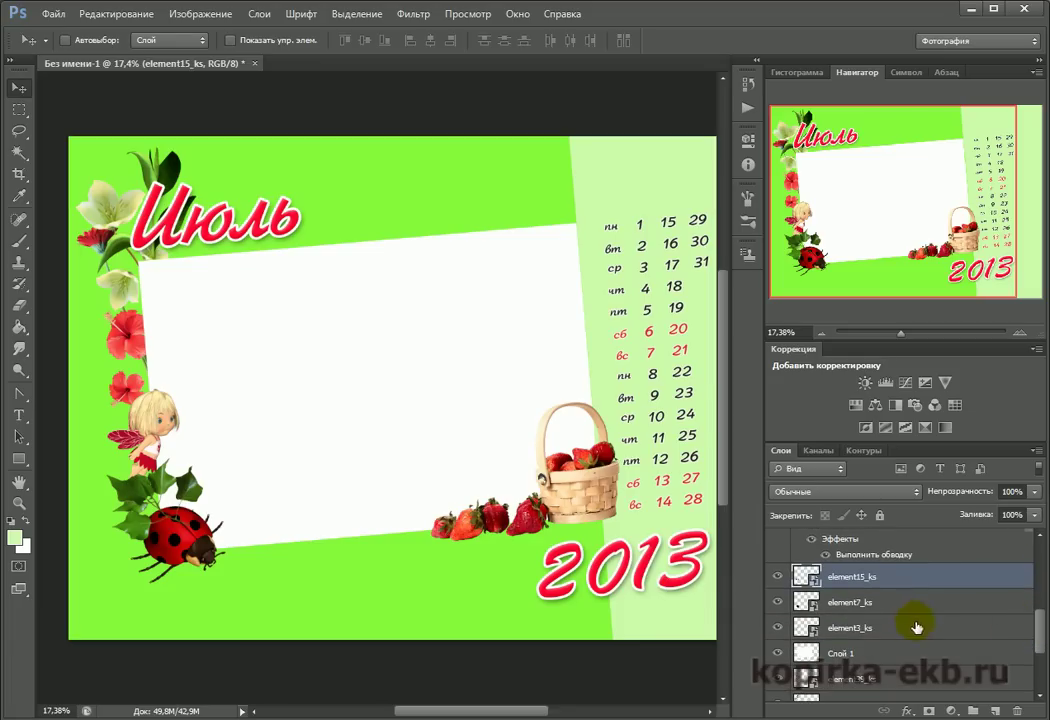
Move the ivy leaves layer element15_ks below Слой 1 in the layer stack
{"action": "left_click_drag", "start_coordinate": [891, 578], "coordinate": [896, 668]}
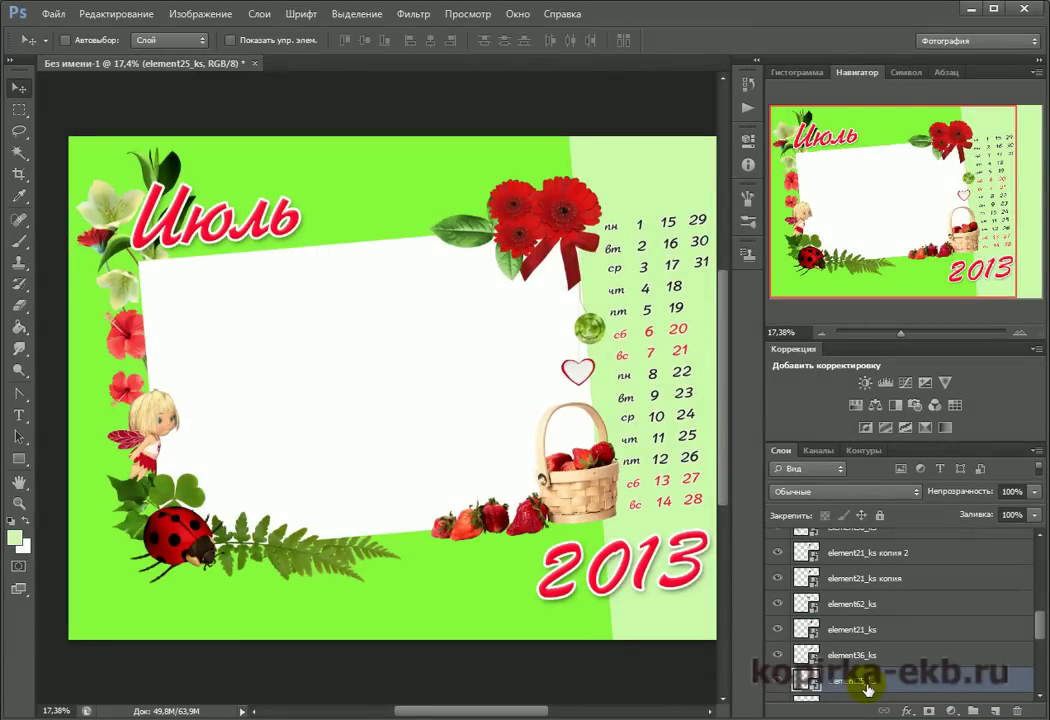
{"action": "left_click_drag", "start_coordinate": [905, 334], "coordinate": [901, 338]}
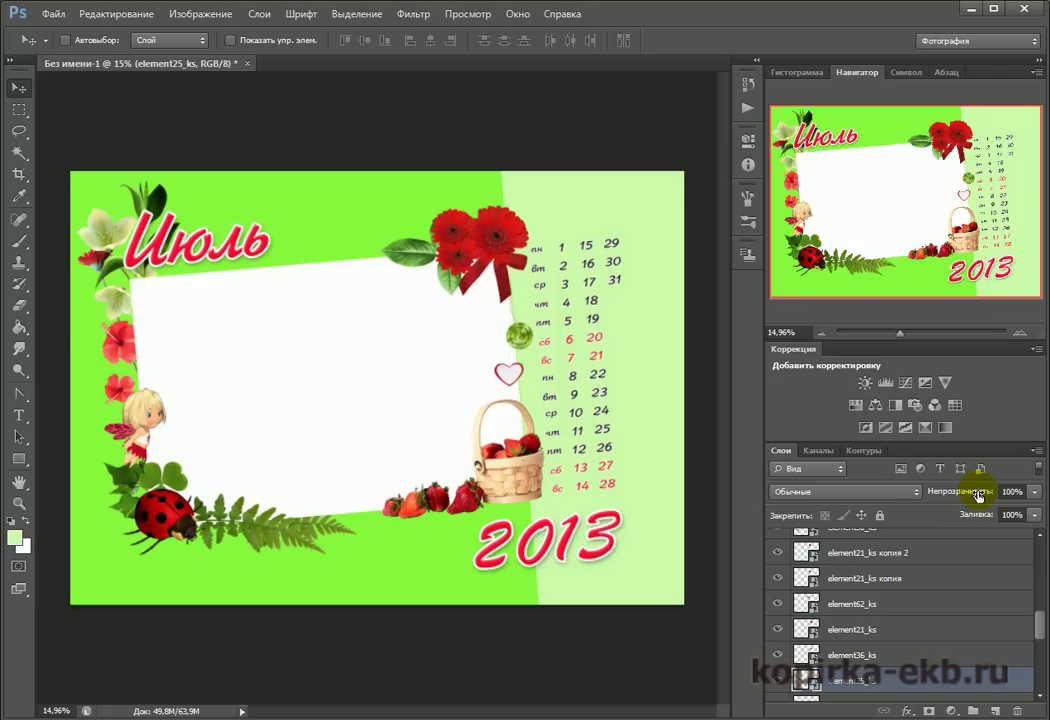
Merge the element layers below Слой 1, from element23_ks up to element31_ks копия, into one layer
{"action": "left_click_drag", "start_coordinate": [1040, 633], "coordinate": [1040, 683]}
{"action": "left_click", "coordinate": [857, 637]}
{"action": "left_click", "coordinate": [835, 612]}
{"action": "left_click", "coordinate": [835, 587]}
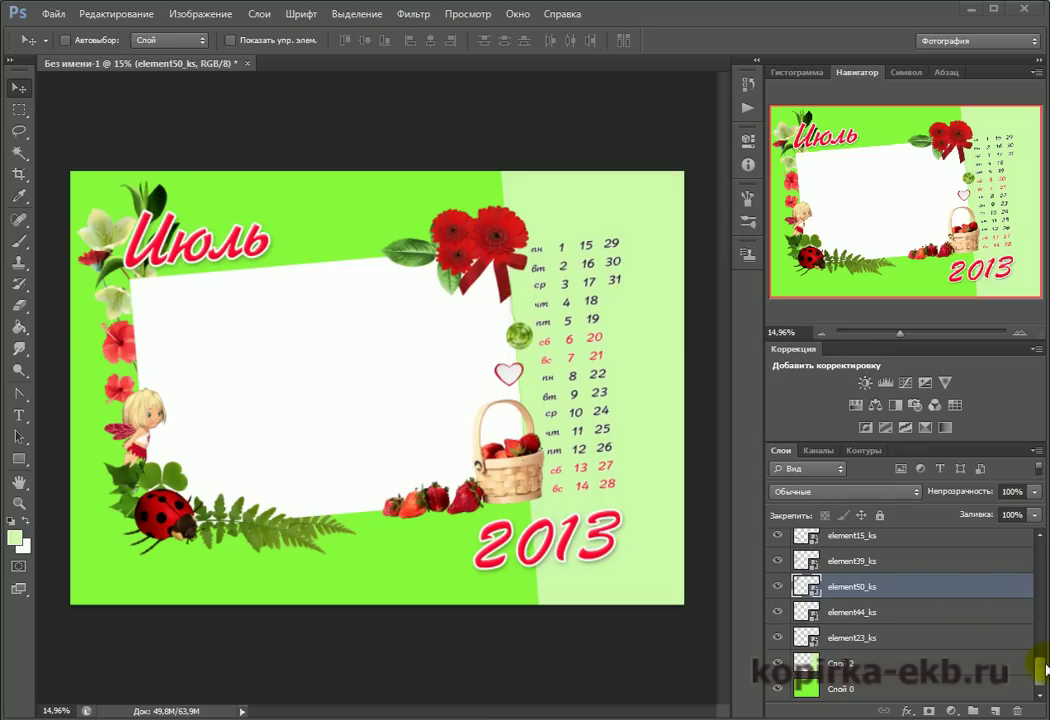
{"action": "scroll", "coordinate": [1040, 660], "scroll_direction": "up", "scroll_amount": 2}
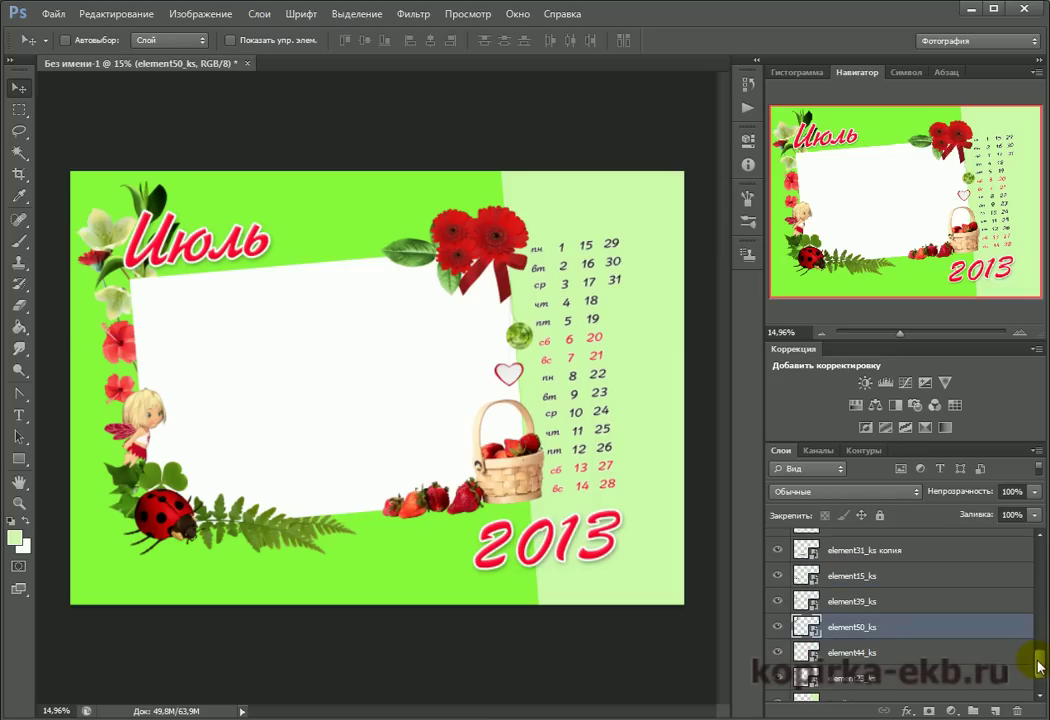
{"action": "left_click", "coordinate": [863, 680]}
{"action": "scroll", "coordinate": [1036, 665], "scroll_direction": "up", "scroll_amount": 2}
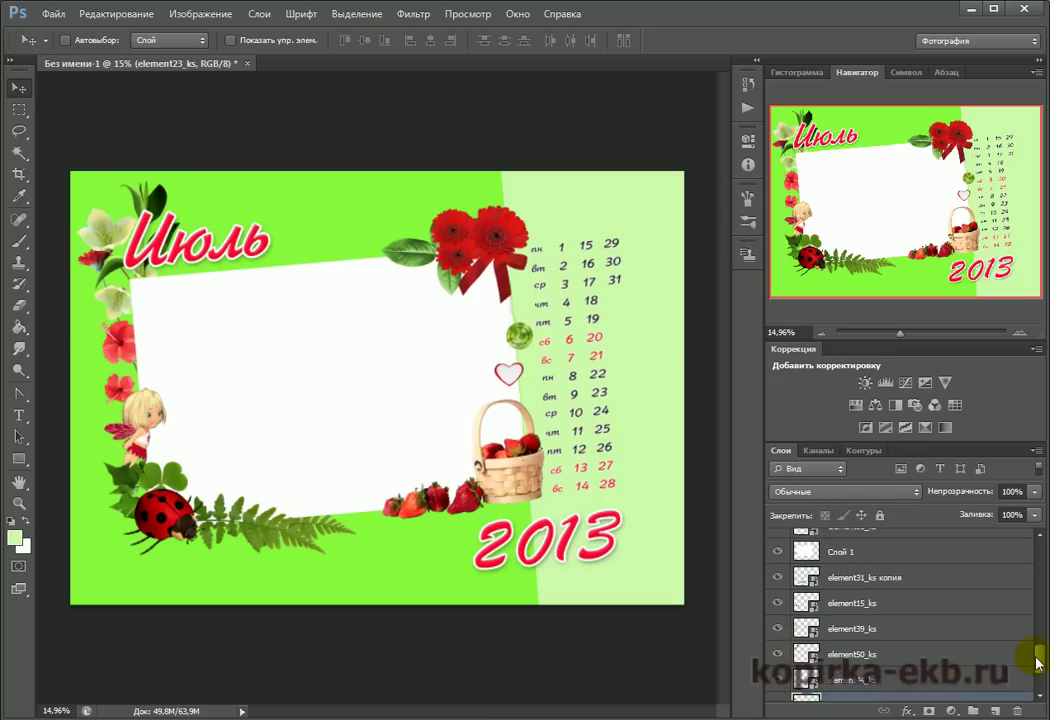
{"action": "left_click", "coordinate": [870, 583], "text": "shift"}
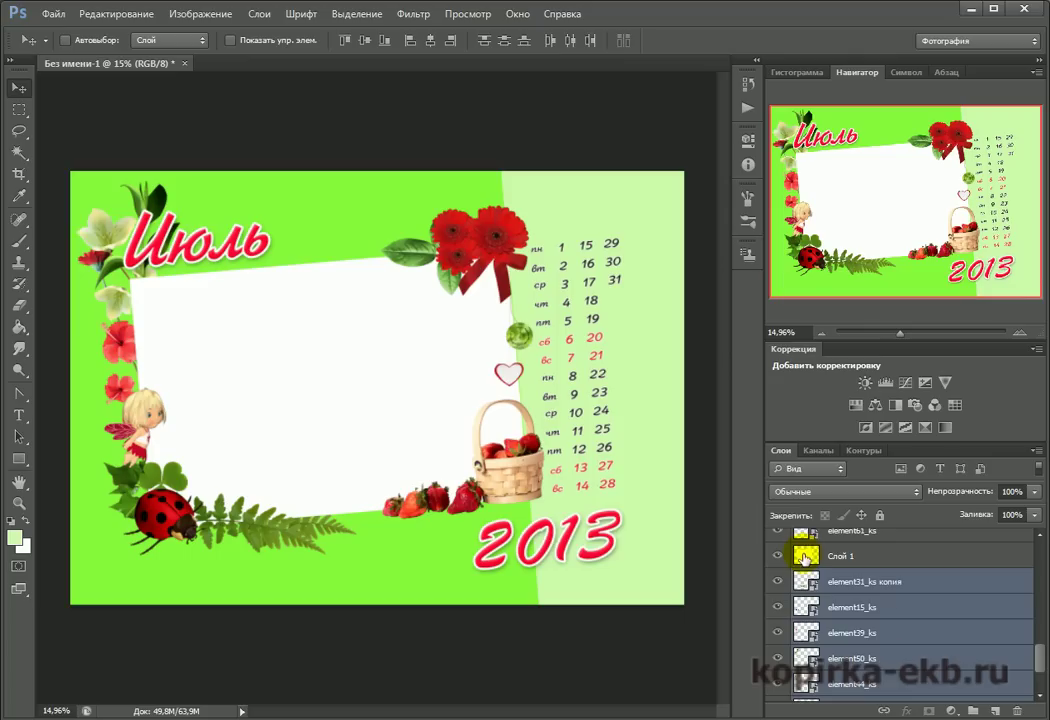
{"action": "right_click", "coordinate": [888, 606]}
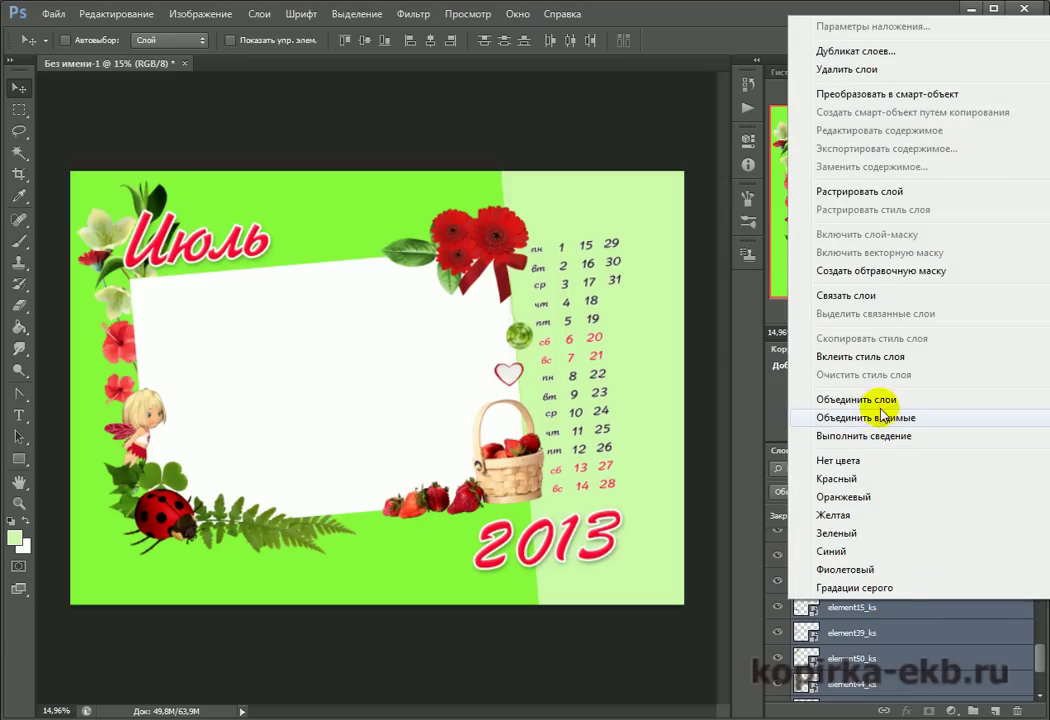
{"action": "left_click", "coordinate": [870, 399]}
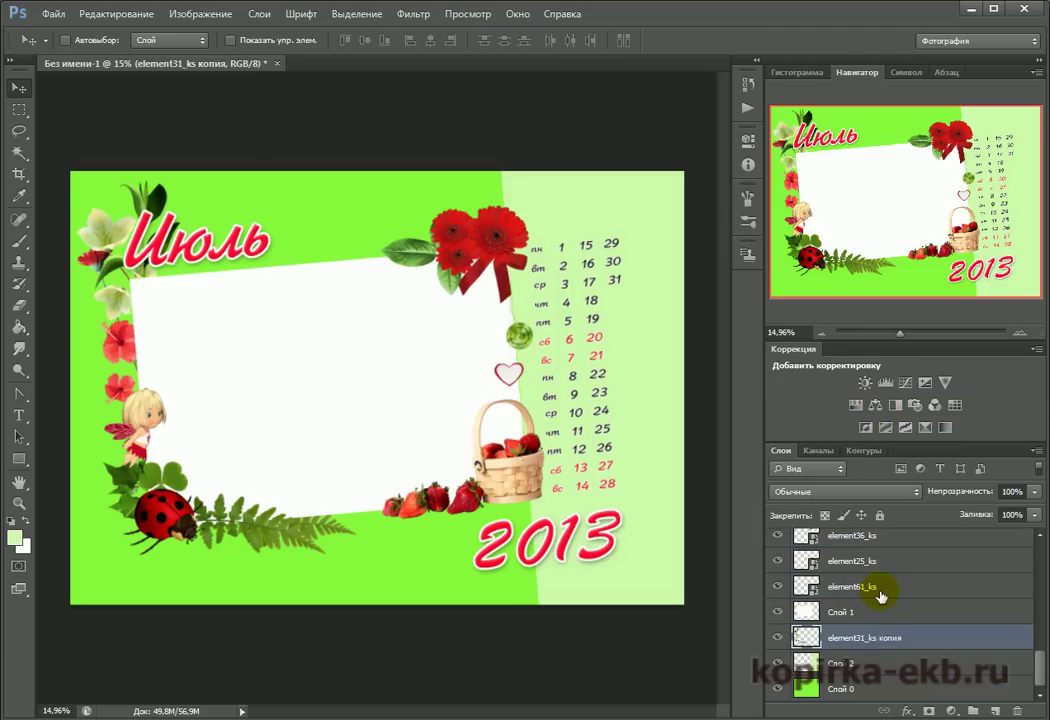
Merge the element layers above Слой 1, from element61_ks up to element7_ks, into one layer
{"action": "scroll", "coordinate": [1040, 662], "scroll_direction": "up", "scroll_amount": 2}
{"action": "left_click", "coordinate": [852, 622]}
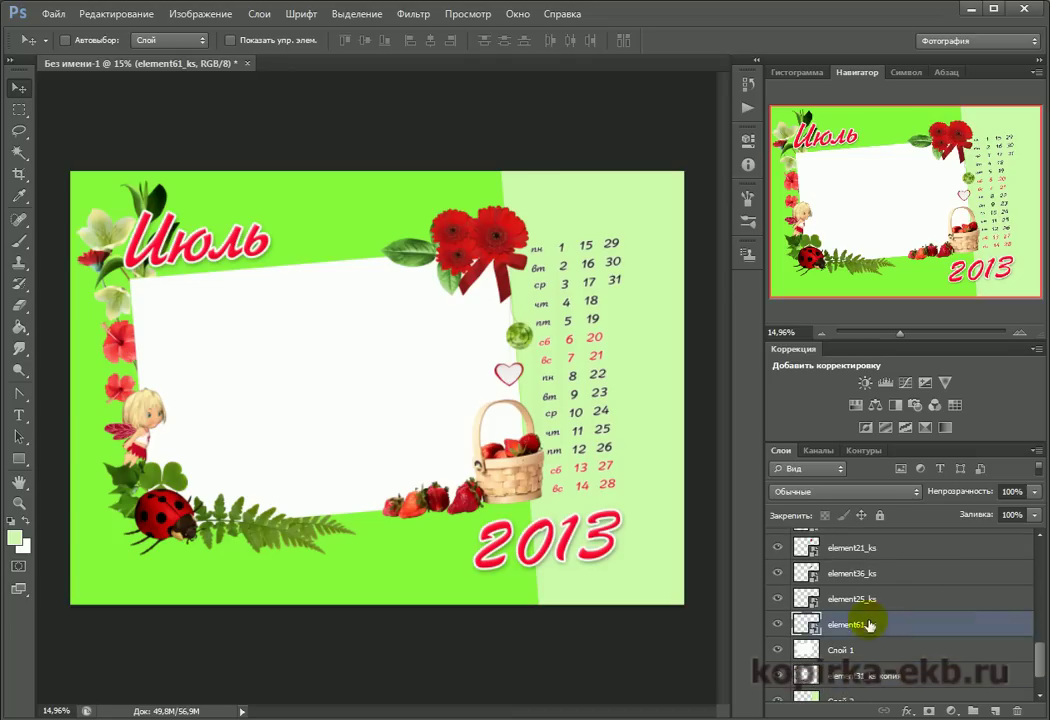
{"action": "left_click_drag", "start_coordinate": [1040, 662], "coordinate": [1038, 607]}
{"action": "left_click", "coordinate": [820, 595], "text": "shift"}
{"action": "right_click", "coordinate": [853, 598]}
{"action": "left_click", "coordinate": [848, 391]}
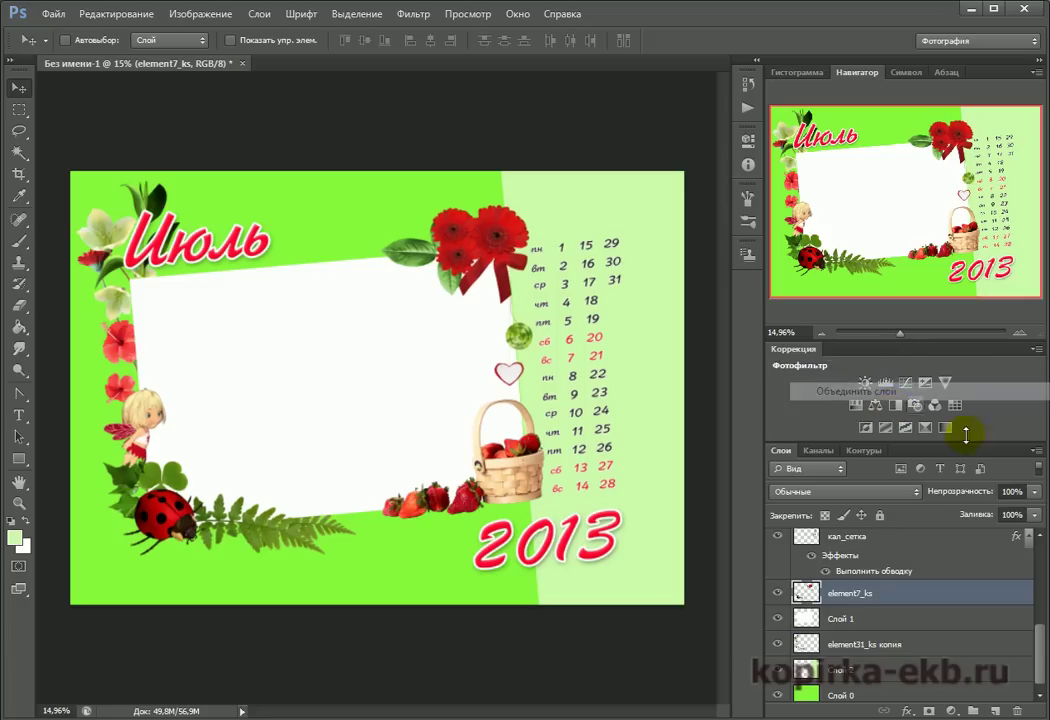
Move element9_ks below кал_сетка and merge it with the element7_ks layer
{"action": "mouse_move", "coordinate": [1043, 645]}
{"action": "left_mouse_down"}
{"action": "mouse_move", "coordinate": [1046, 577]}
{"action": "mouse_move", "coordinate": [1045, 625]}
{"action": "left_mouse_up"}
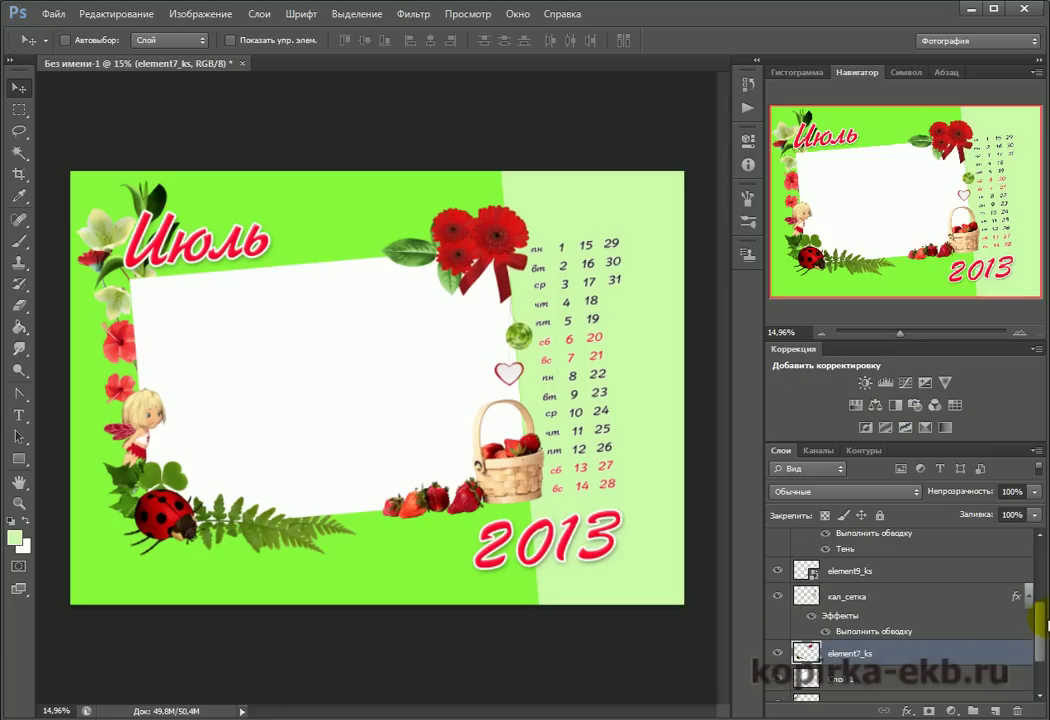
{"action": "left_click", "coordinate": [872, 568]}
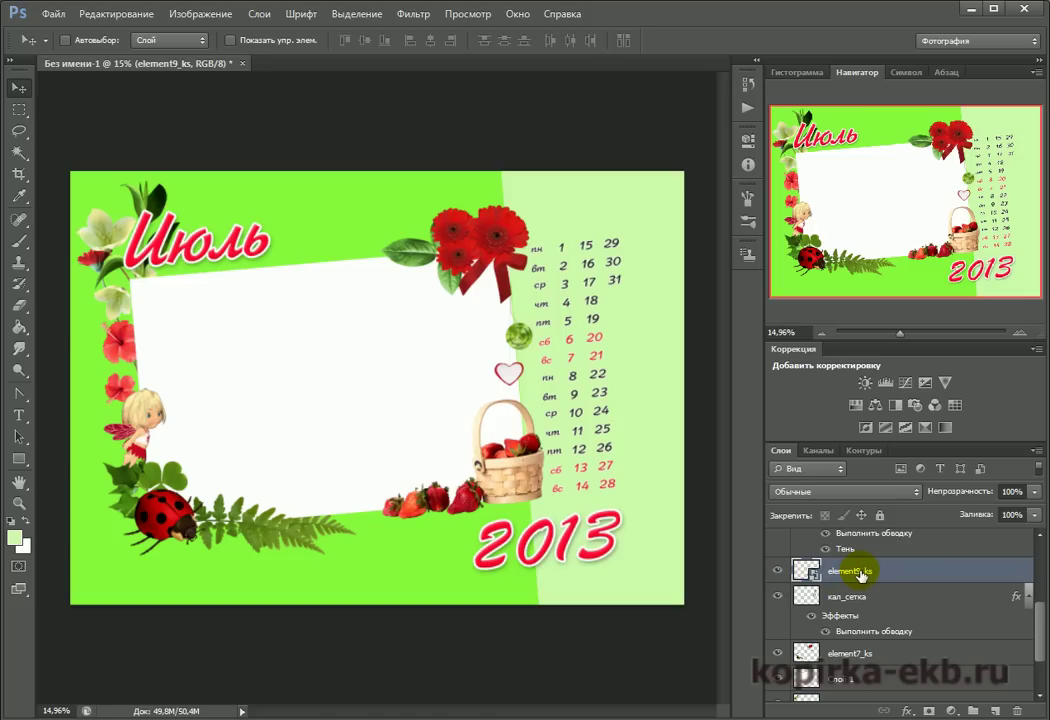
{"action": "left_click_drag", "start_coordinate": [860, 576], "coordinate": [870, 642]}
{"action": "right_click", "coordinate": [860, 658]}
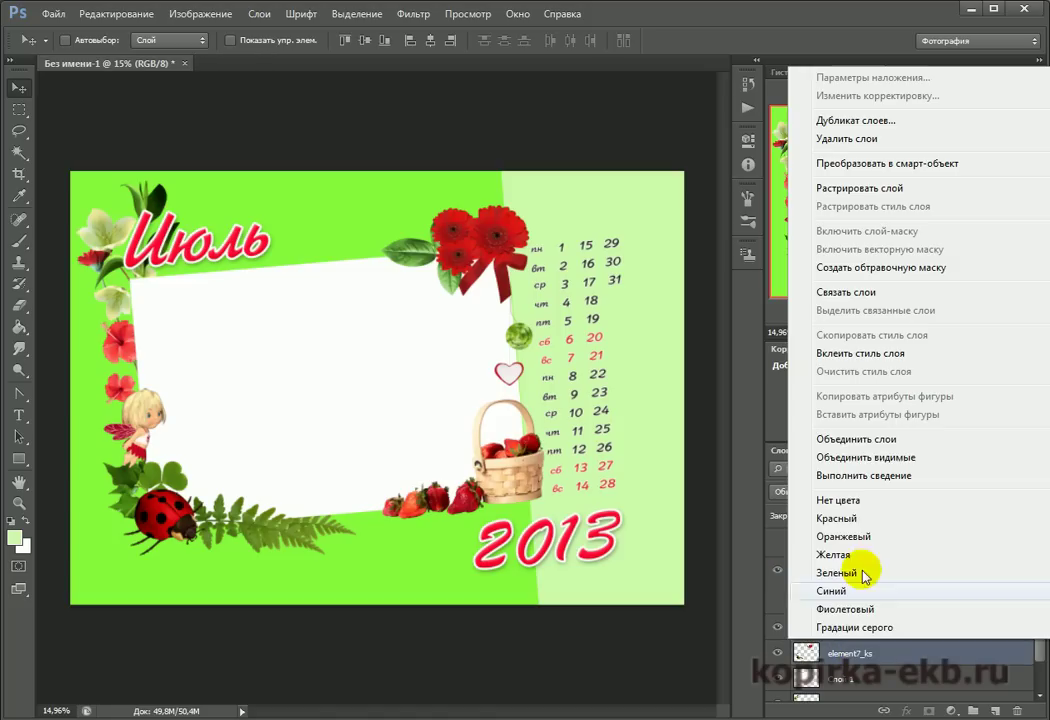
{"action": "left_click", "coordinate": [860, 436]}
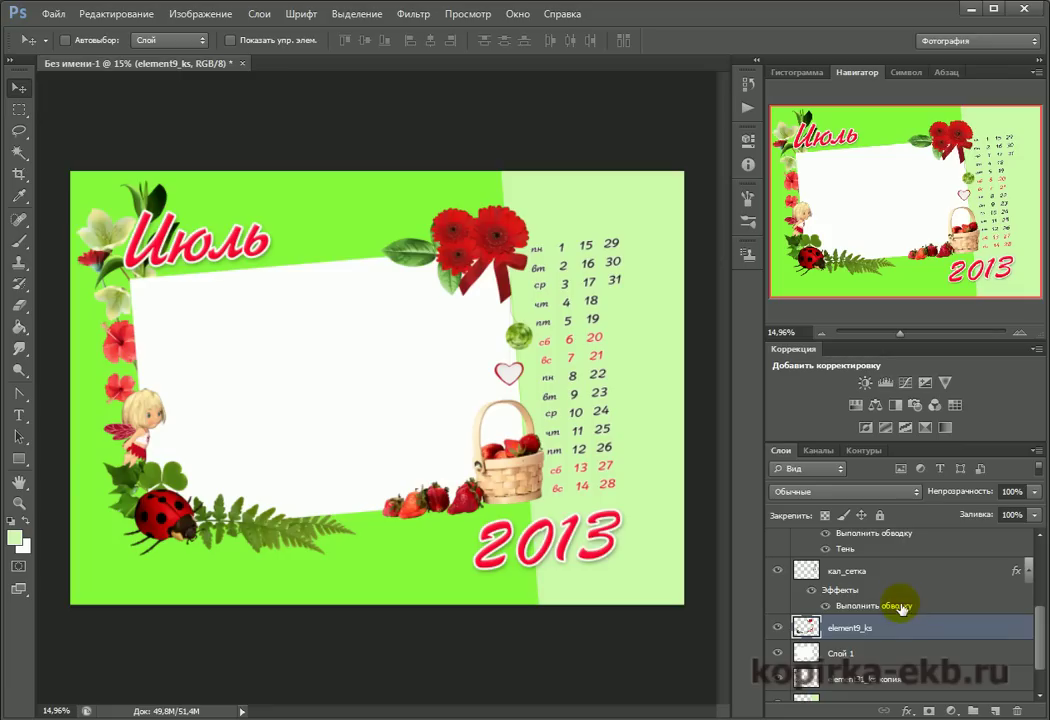
Activate the Brush tool and add a new empty layer directly above Слой 0
{"action": "key", "text": "ctrl+0"}
{"action": "key", "text": "b"}
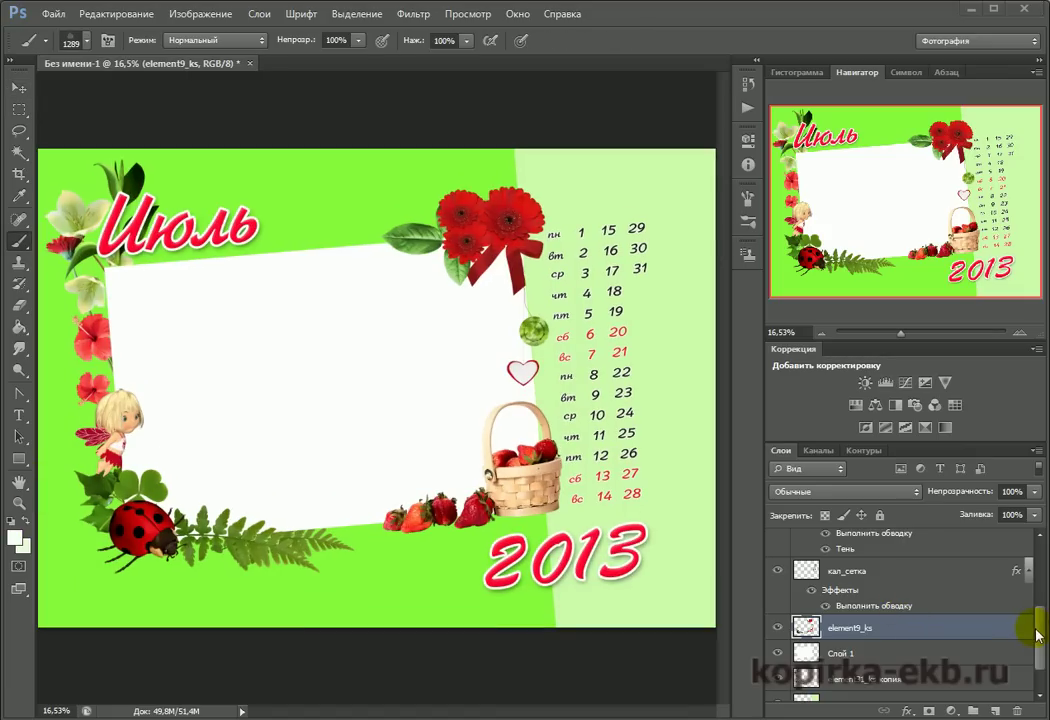
{"action": "left_click_drag", "start_coordinate": [1040, 650], "coordinate": [1025, 690]}
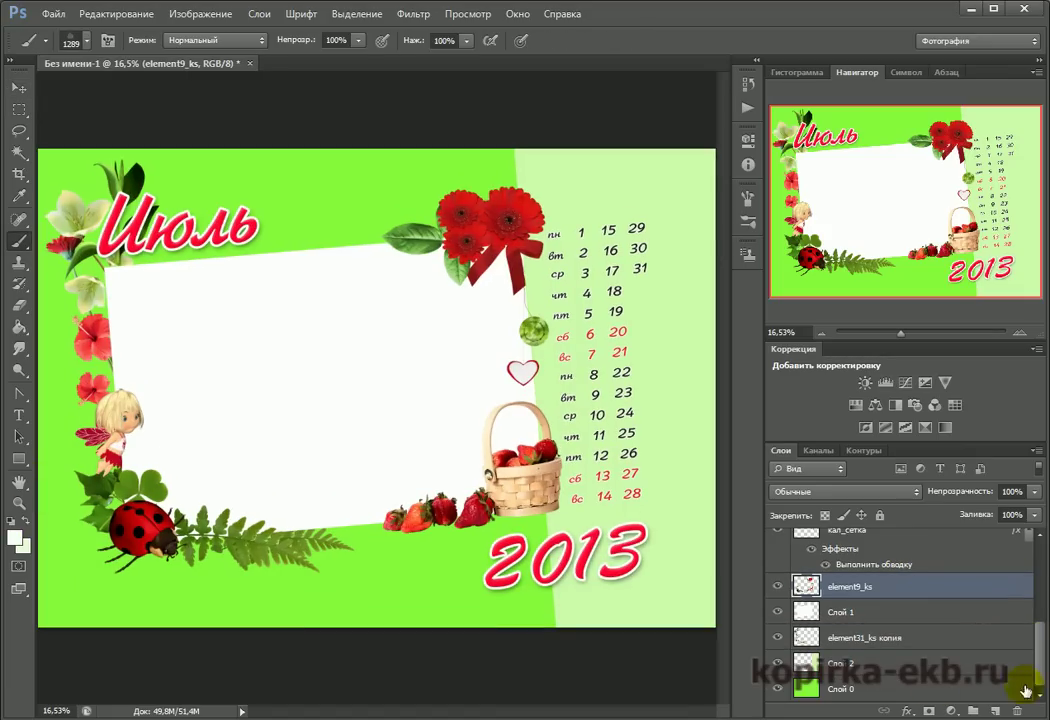
{"action": "left_click", "coordinate": [818, 690]}
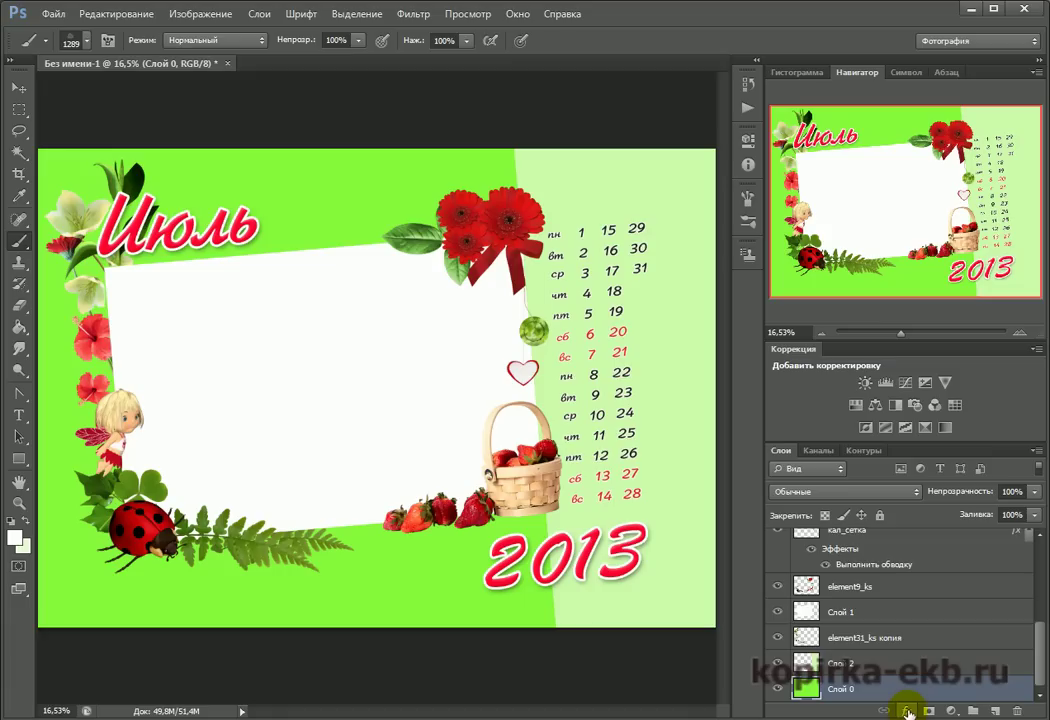
{"action": "left_click", "coordinate": [995, 711]}
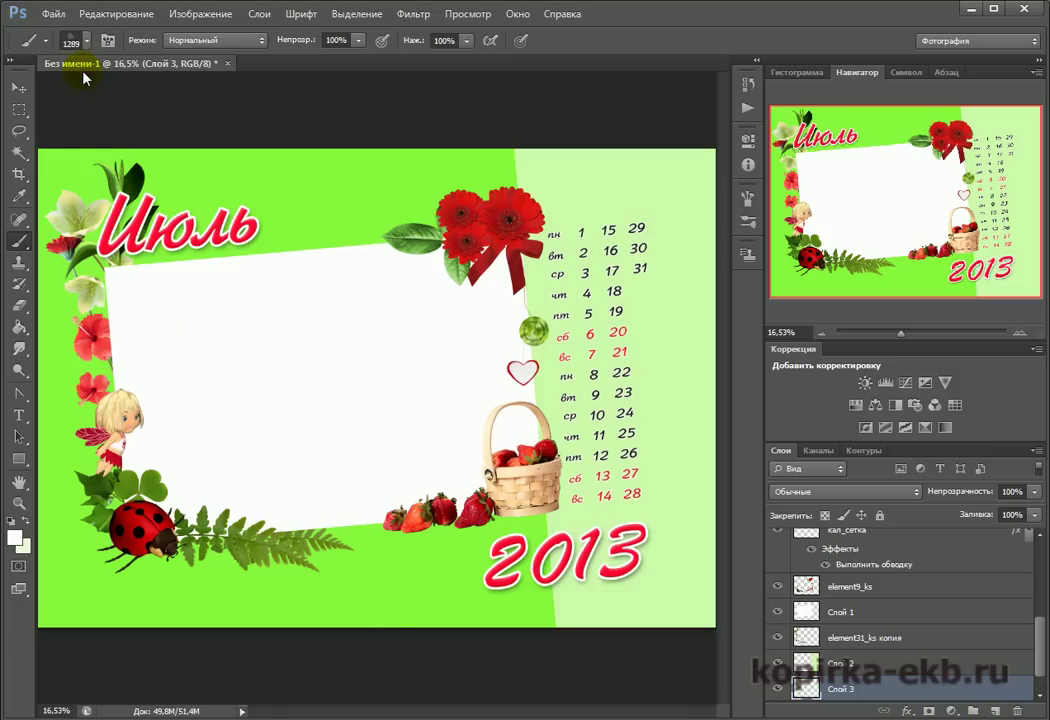
Try a 95 px textured brush in white (ffffff) on the green background above the photo area and undo the stroke
{"action": "left_click", "coordinate": [86, 41]}
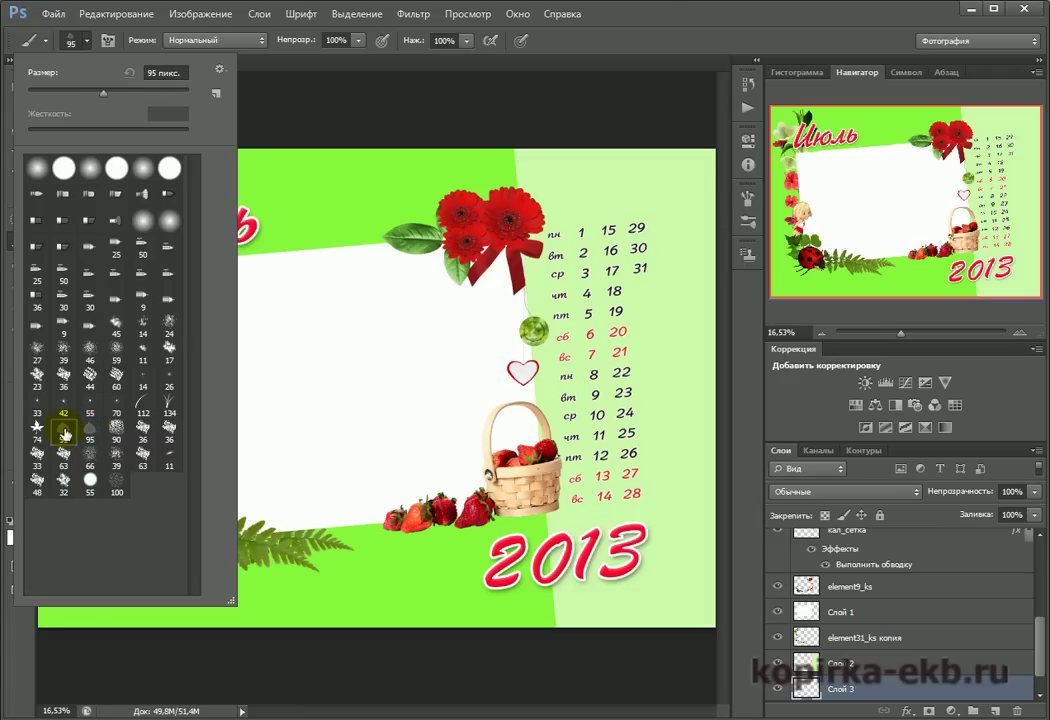
{"action": "left_click", "coordinate": [356, 100]}
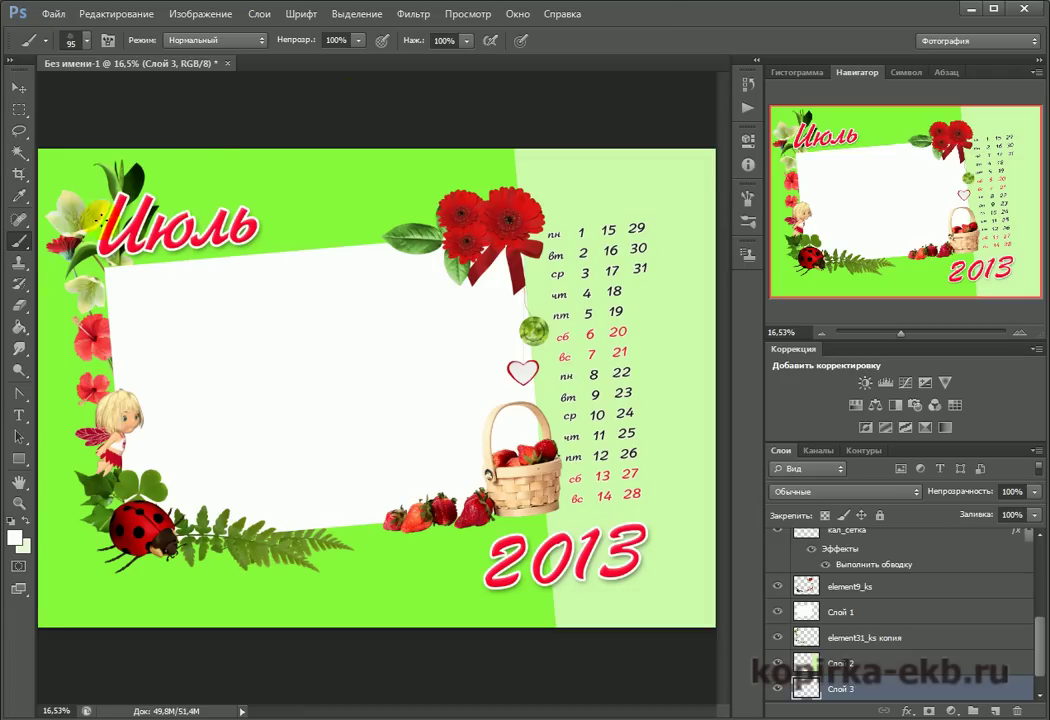
{"action": "left_click", "coordinate": [12, 543]}
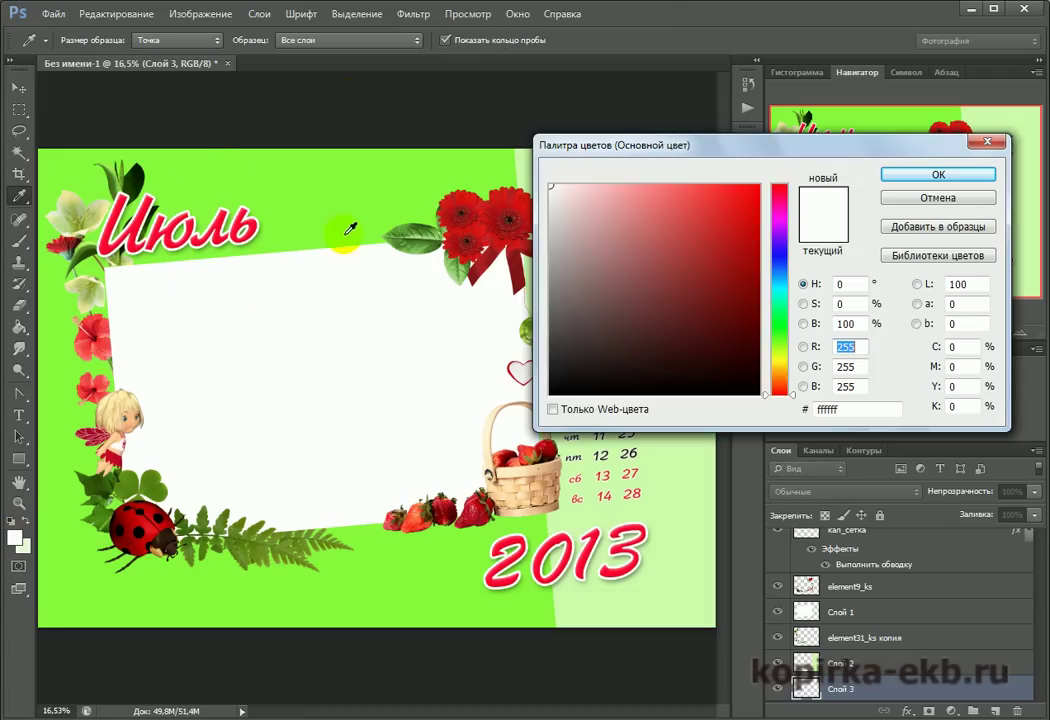
{"action": "left_click", "coordinate": [911, 176]}
{"action": "left_click_drag", "start_coordinate": [325, 198], "coordinate": [350, 239]}
{"action": "key", "text": "ctrl+z"}
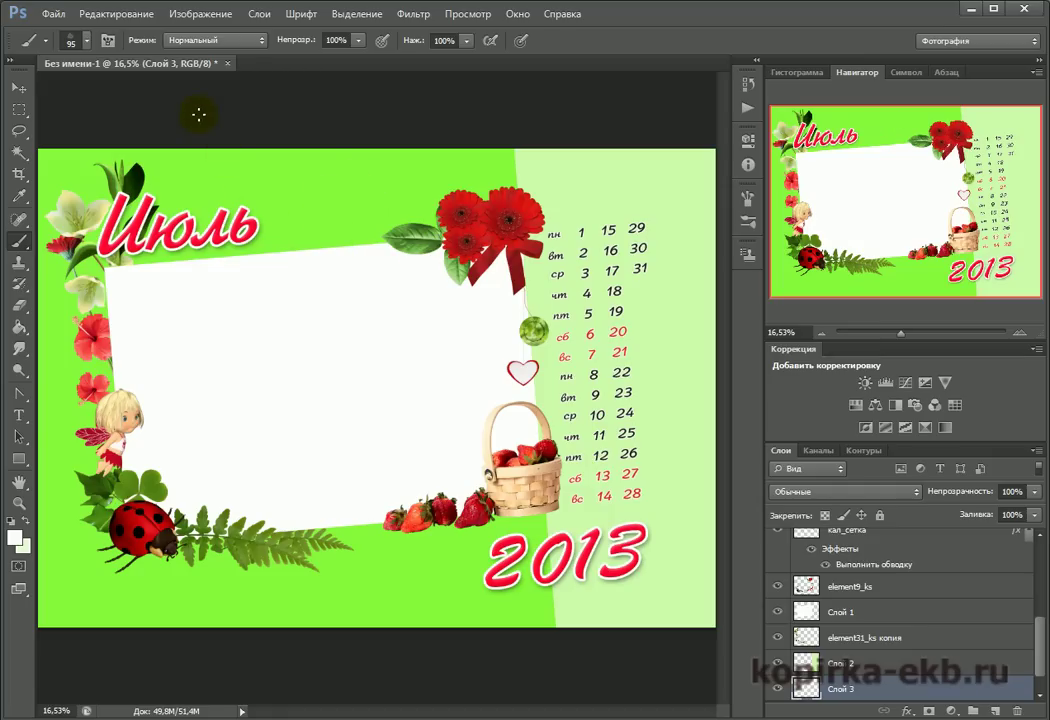
Enlarge the brush to 825 px and paint soft white spots on the green background around the photo area
{"action": "left_click", "coordinate": [87, 42]}
{"action": "left_click", "coordinate": [159, 91]}
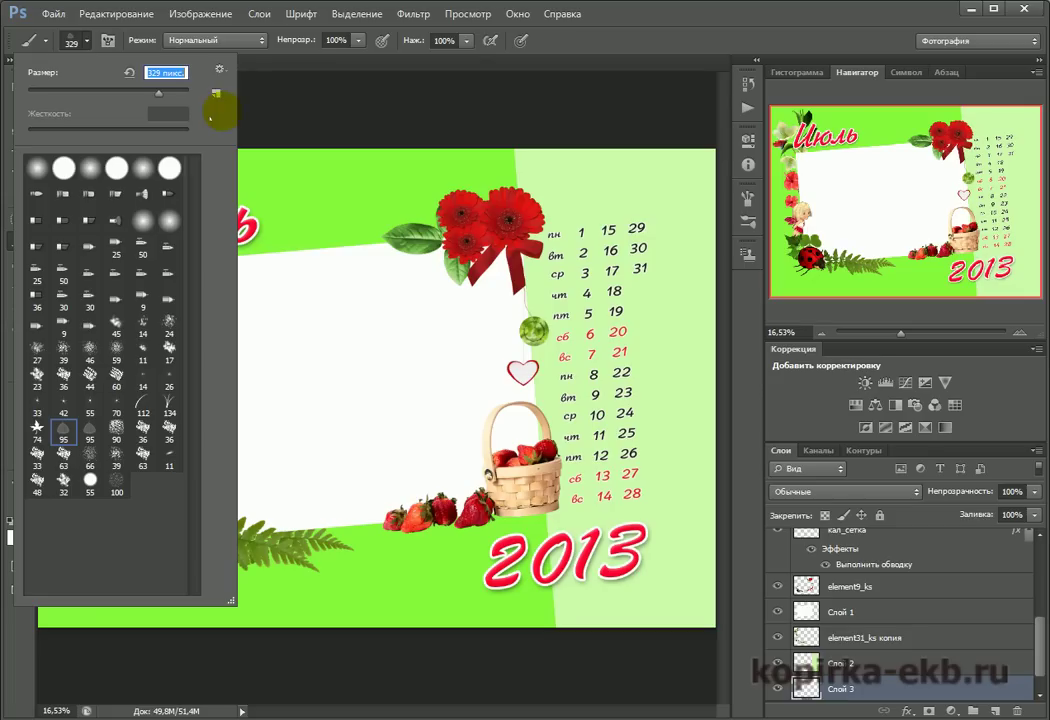
{"action": "left_click", "coordinate": [174, 91]}
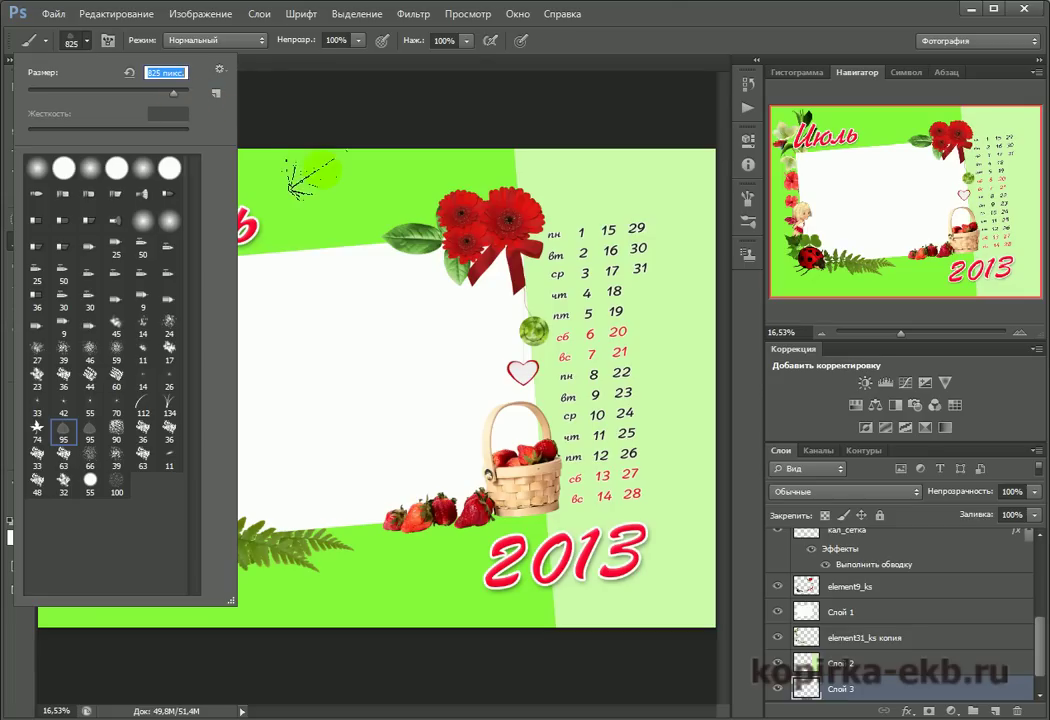
{"action": "key", "text": "Return"}
{"action": "mouse_move", "coordinate": [55, 415]}
{"action": "left_mouse_down"}
{"action": "mouse_move", "coordinate": [38, 545]}
{"action": "mouse_move", "coordinate": [68, 570]}
{"action": "mouse_move", "coordinate": [212, 615]}
{"action": "mouse_move", "coordinate": [345, 600]}
{"action": "mouse_move", "coordinate": [390, 575]}
{"action": "mouse_move", "coordinate": [245, 585]}
{"action": "mouse_move", "coordinate": [375, 600]}
{"action": "left_mouse_up"}
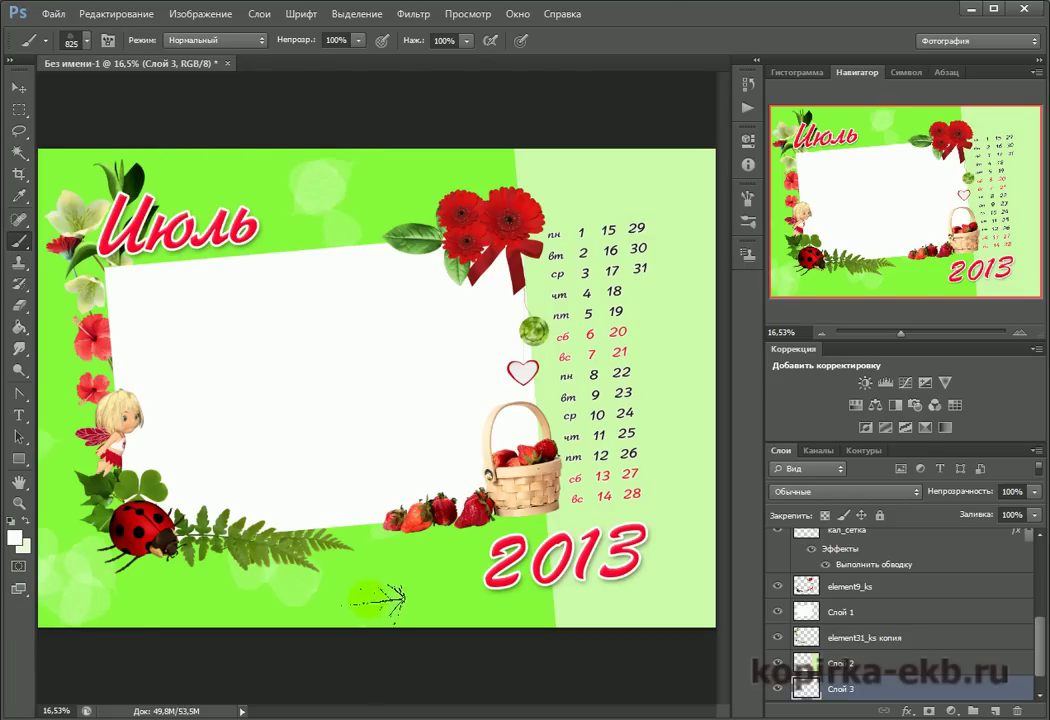
{"action": "left_click", "coordinate": [432, 578]}
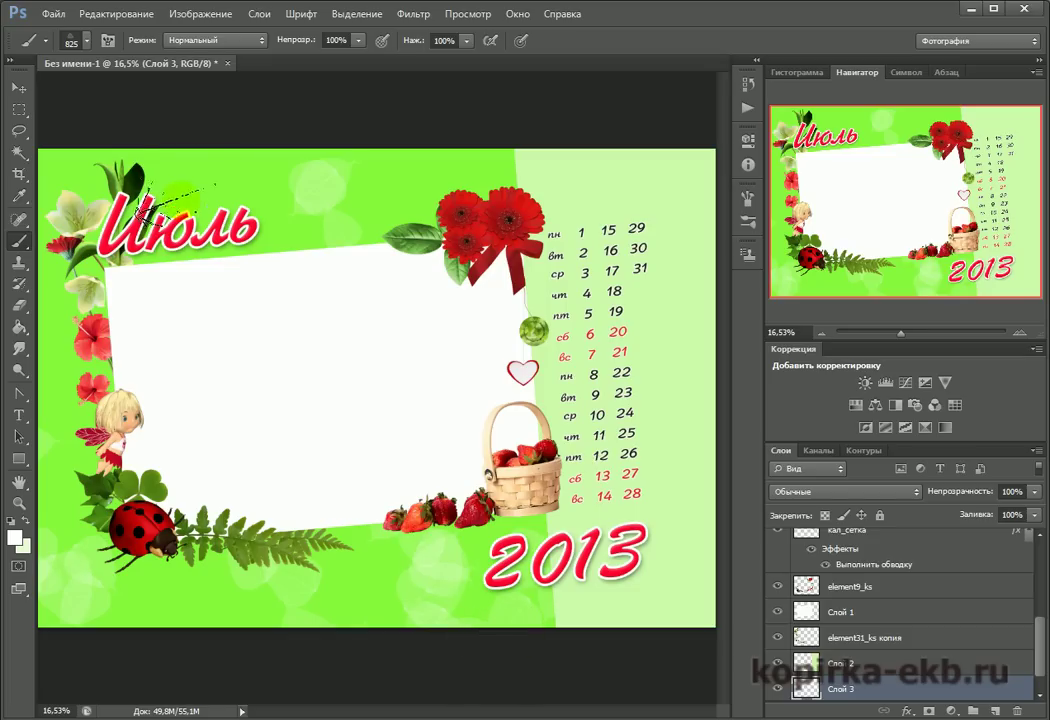
{"action": "left_click", "coordinate": [150, 165]}
{"action": "left_click", "coordinate": [110, 375]}
{"action": "left_click", "coordinate": [118, 527]}
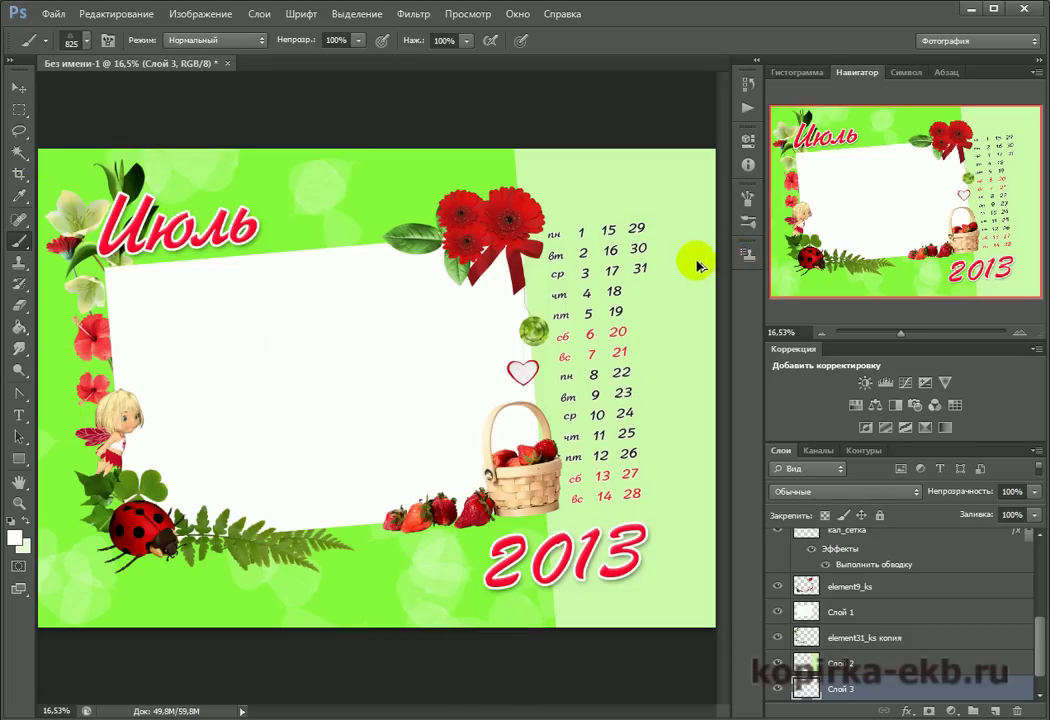
Undo all the white brush spots painted on the green background
{"action": "key", "text": "ctrl+z"}
{"action": "key", "text": "ctrl+alt+z"}
{"action": "key", "text": "ctrl+alt+z"}
{"action": "key", "text": "ctrl+alt+z"}
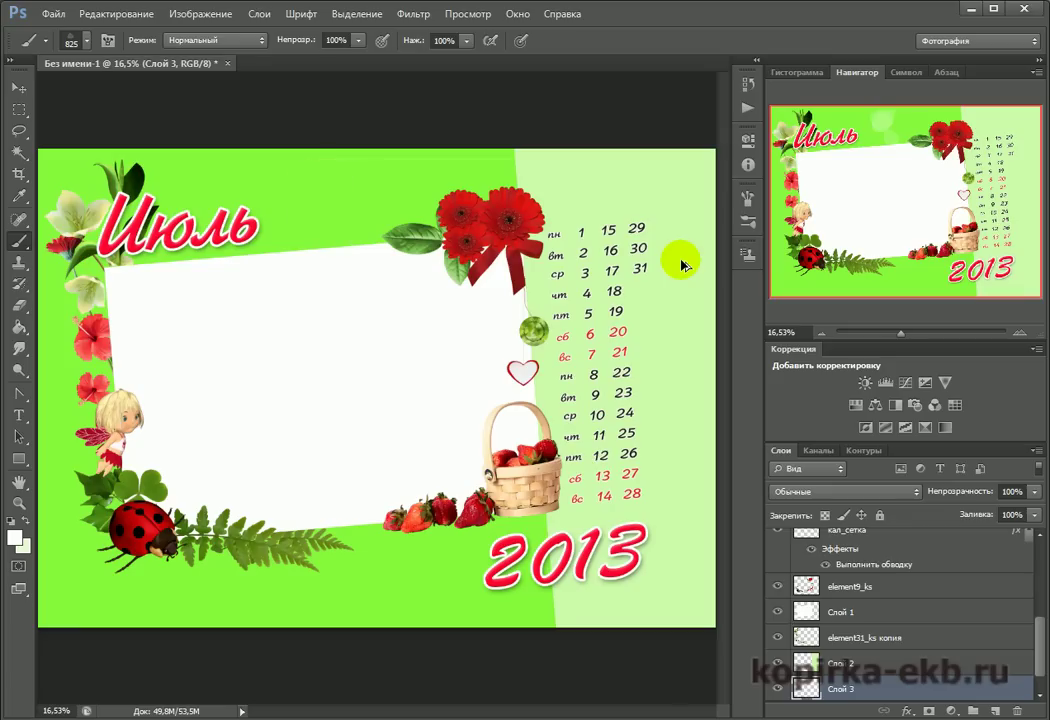
Load the brush set allthroughtsummer - by oddhearts.abr and select one of its 64 px flower brushes
{"action": "left_click", "coordinate": [85, 42]}
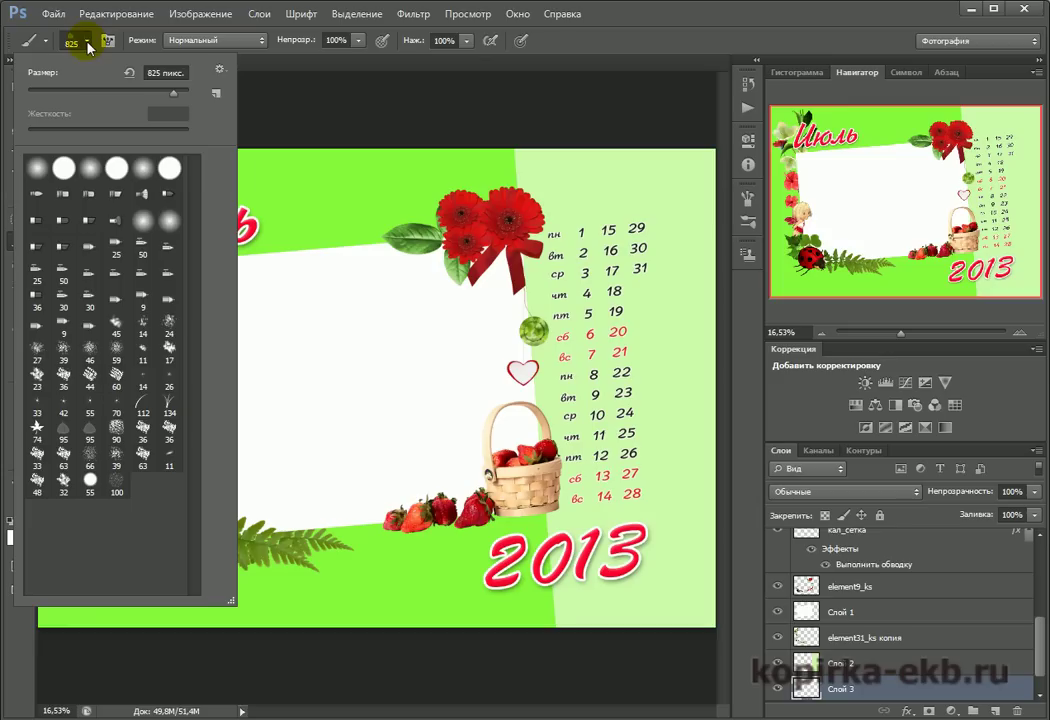
{"action": "left_click", "coordinate": [218, 71]}
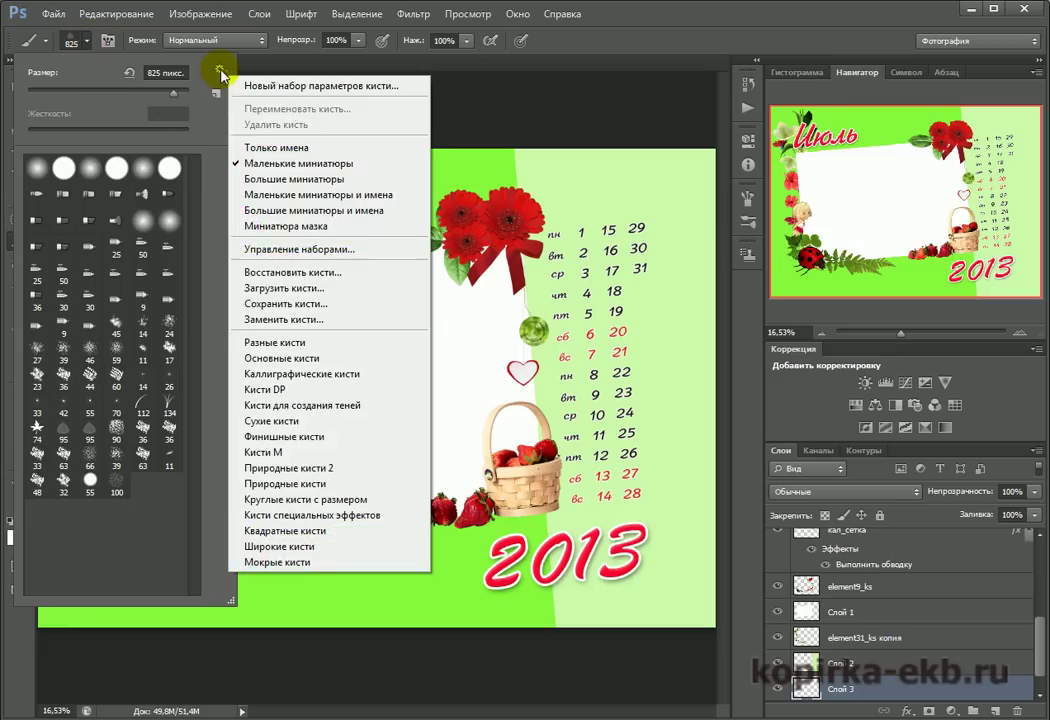
{"action": "left_click", "coordinate": [310, 288]}
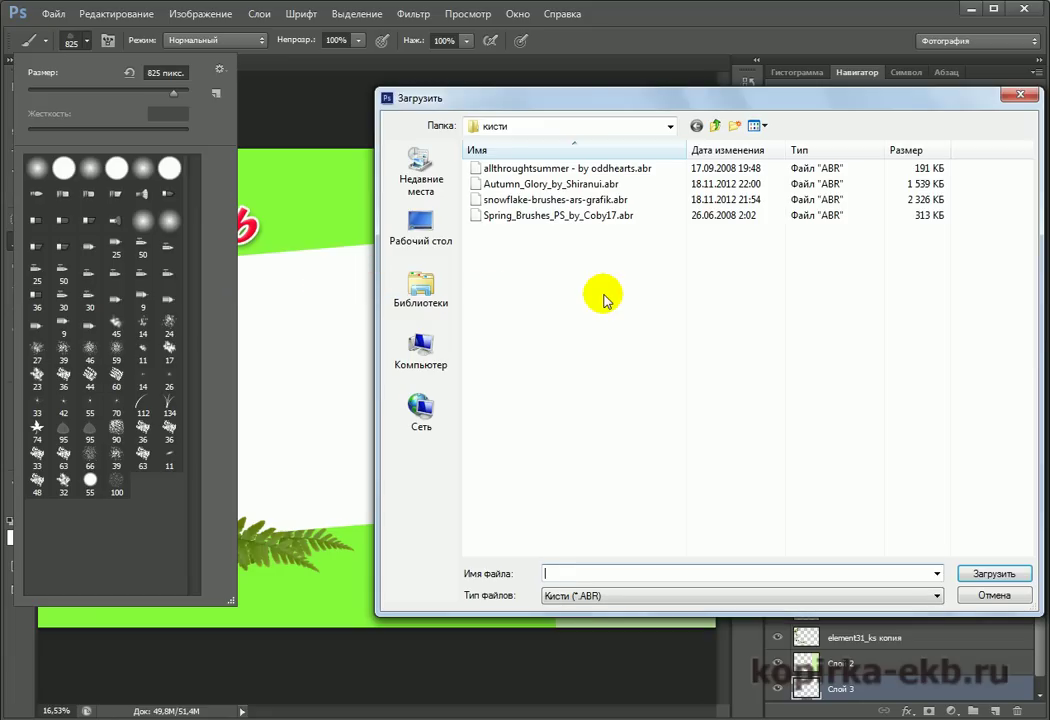
{"action": "left_click", "coordinate": [565, 215]}
{"action": "left_click", "coordinate": [568, 200]}
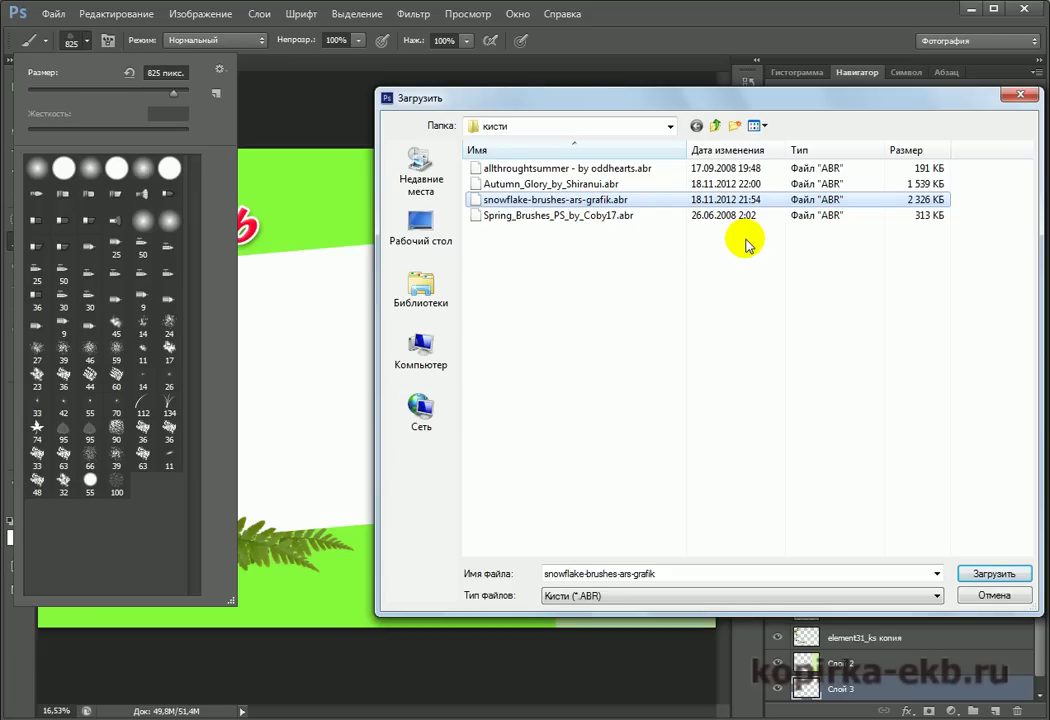
{"action": "left_click", "coordinate": [563, 215]}
{"action": "left_click", "coordinate": [577, 199]}
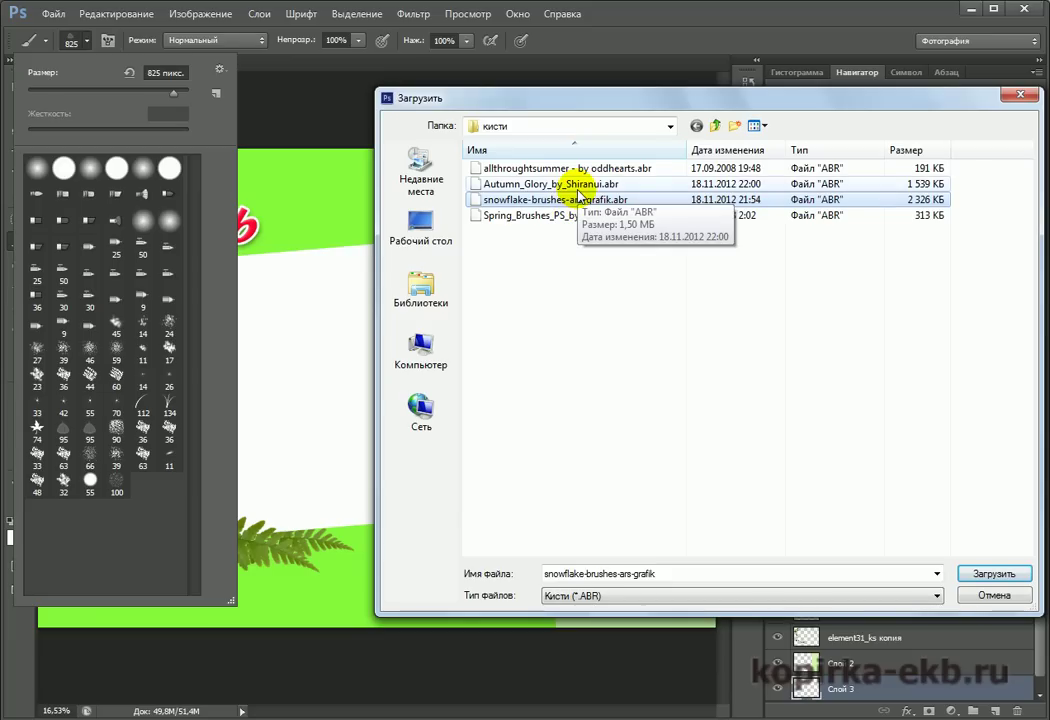
{"action": "left_click", "coordinate": [575, 168]}
{"action": "left_click", "coordinate": [985, 574]}
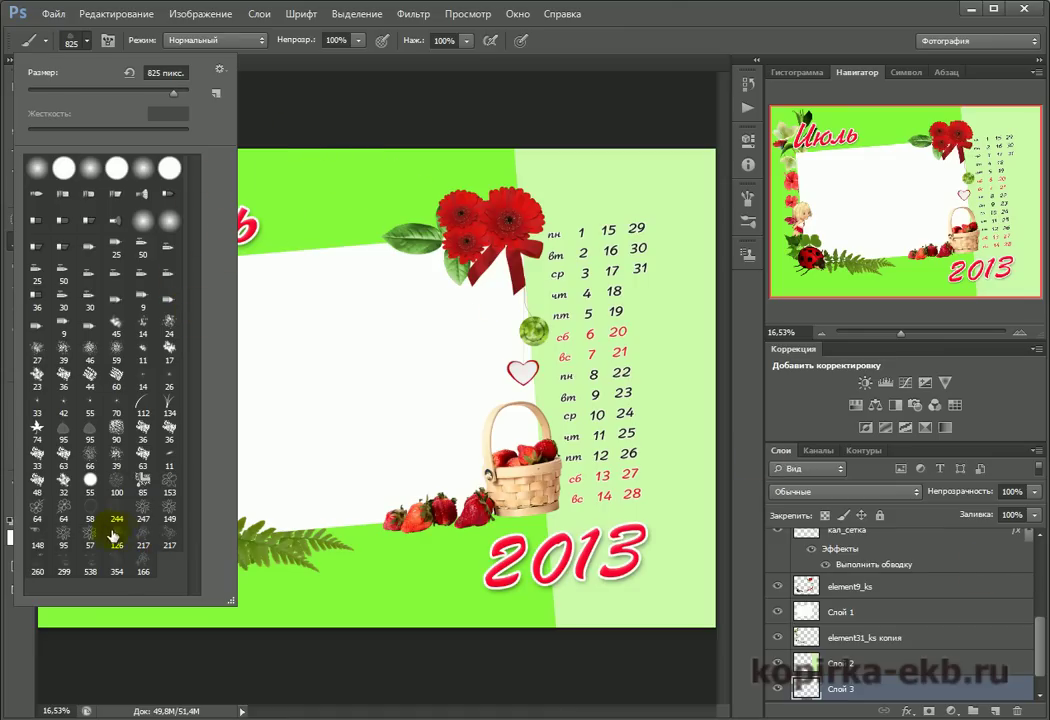
{"action": "left_click", "coordinate": [66, 507]}
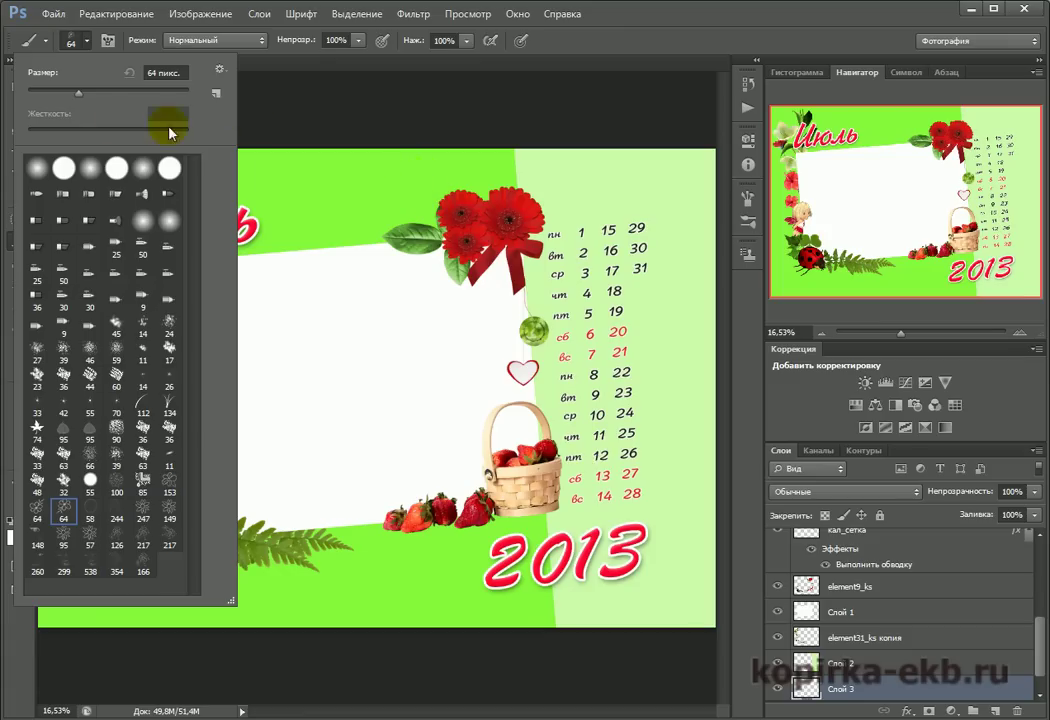
Enlarge the flower brush to 277 px and stamp white flowers around the photo area on the green background
{"action": "left_click_drag", "start_coordinate": [79, 93], "coordinate": [132, 93]}
{"action": "type", "text": "277"}
{"action": "left_click", "coordinate": [422, 171]}
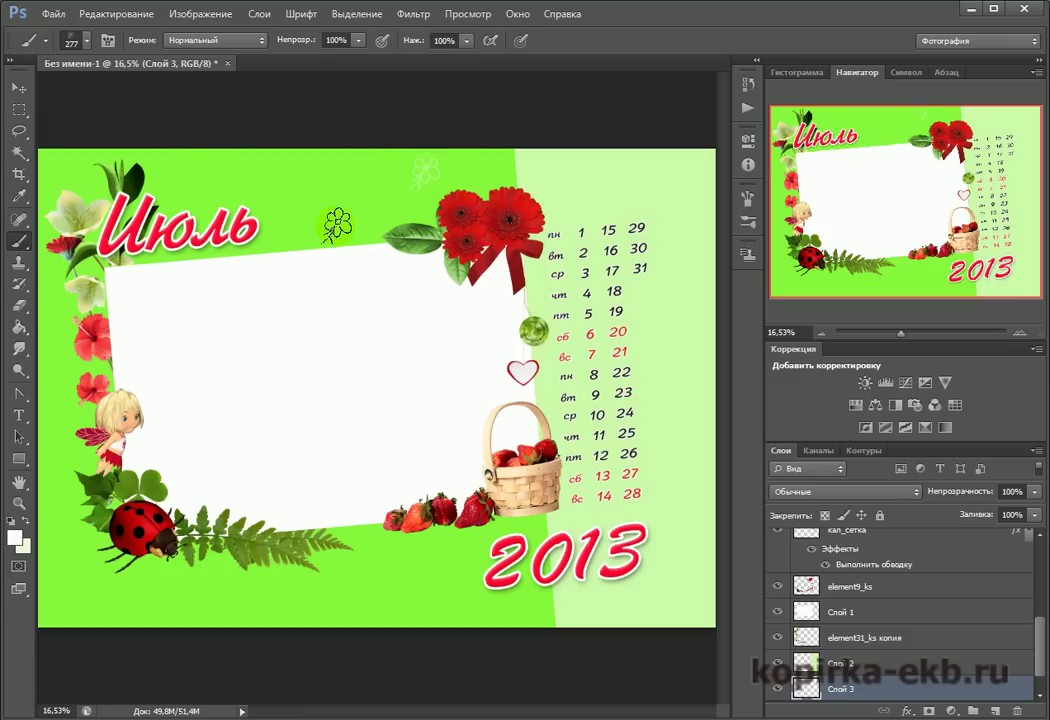
{"action": "left_click", "coordinate": [322, 228]}
{"action": "left_click", "coordinate": [435, 607]}
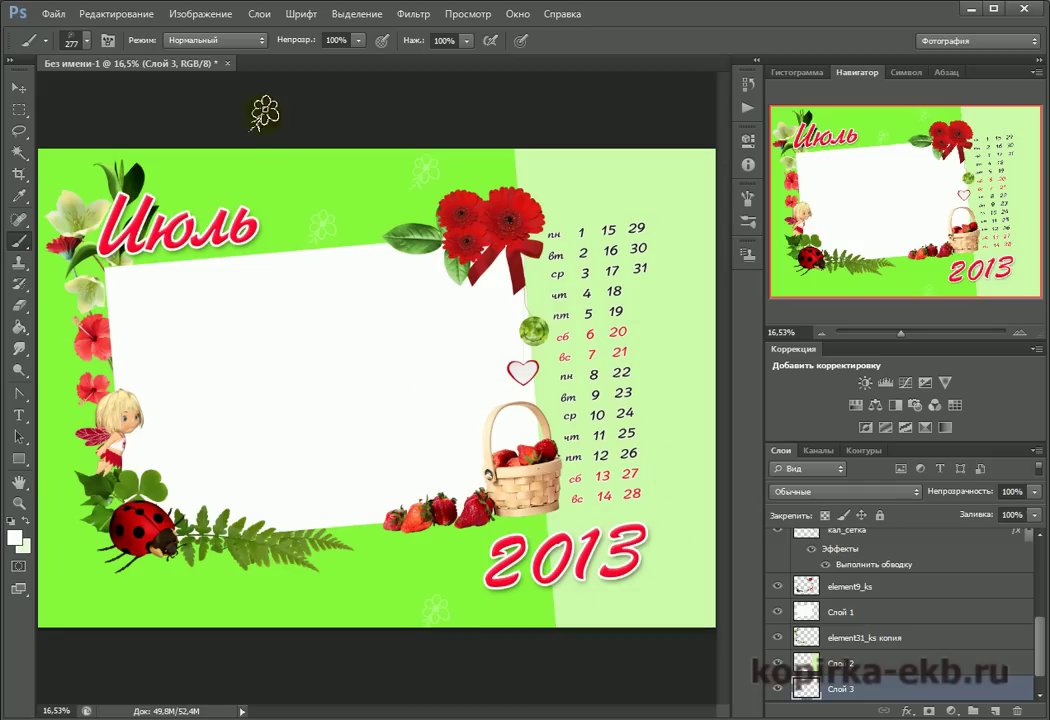
{"action": "left_click", "coordinate": [62, 557]}
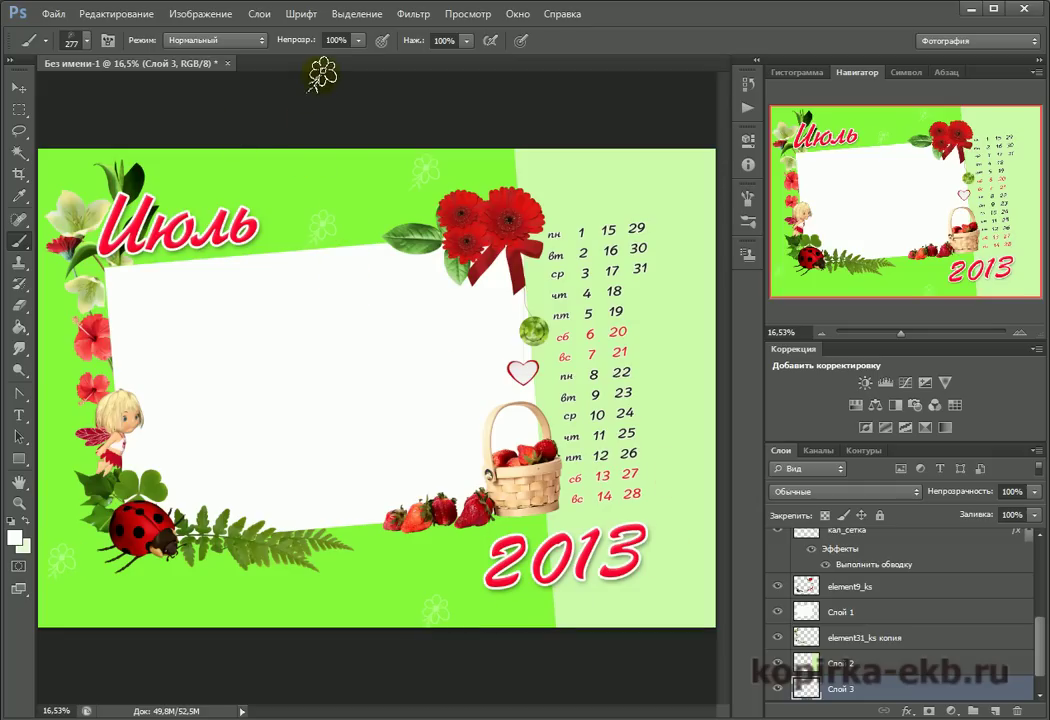
Enlarge the flower brush to 463 px and stamp a large white flower above the Июль title
{"action": "left_click", "coordinate": [72, 40]}
{"action": "left_click_drag", "start_coordinate": [130, 88], "coordinate": [172, 97]}
{"action": "left_click", "coordinate": [532, 141]}
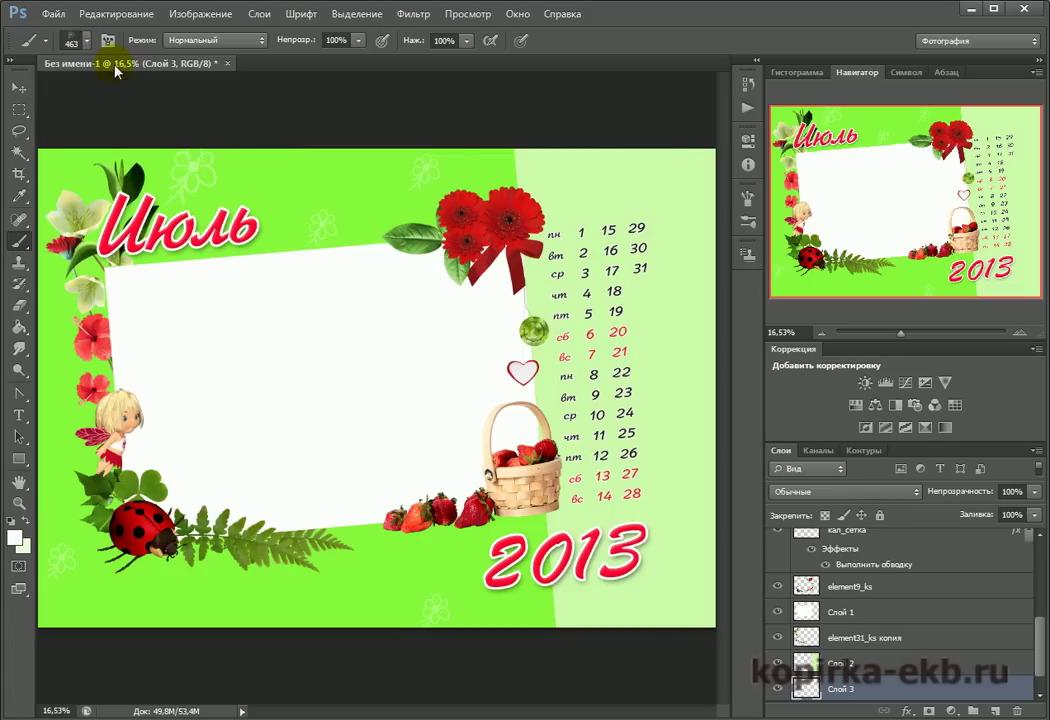
Stamp tan flowers on the green background with the 153 px flower brush, and switch to the 95 px flower brush enlarged to 411 px
{"action": "left_click", "coordinate": [86, 42]}
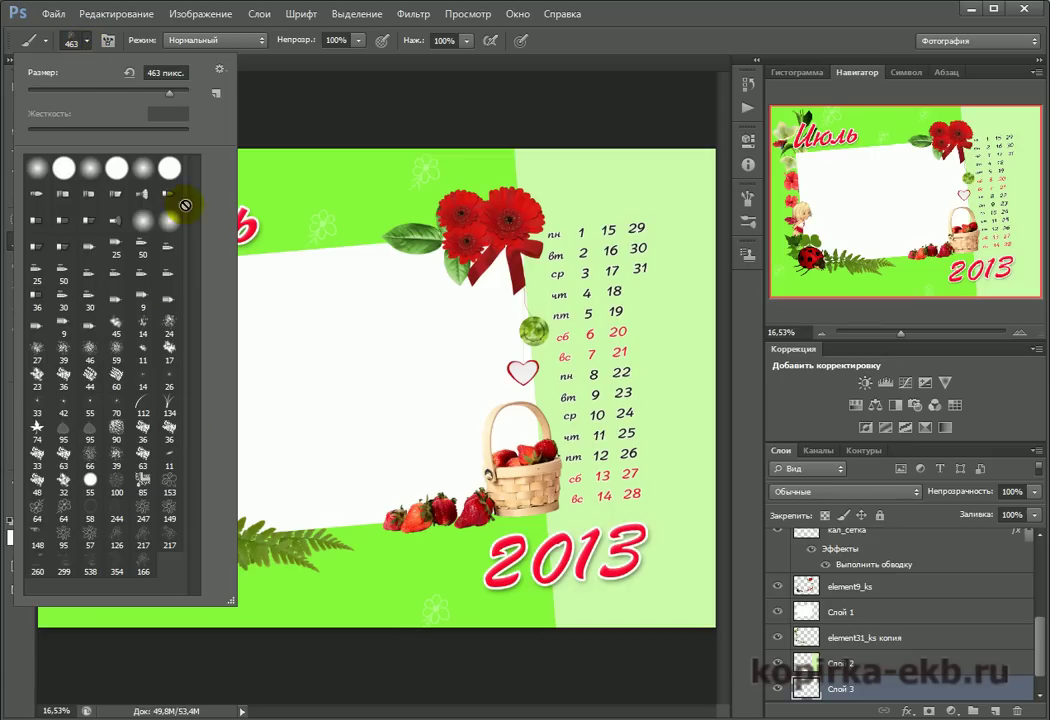
{"action": "left_click", "coordinate": [170, 487]}
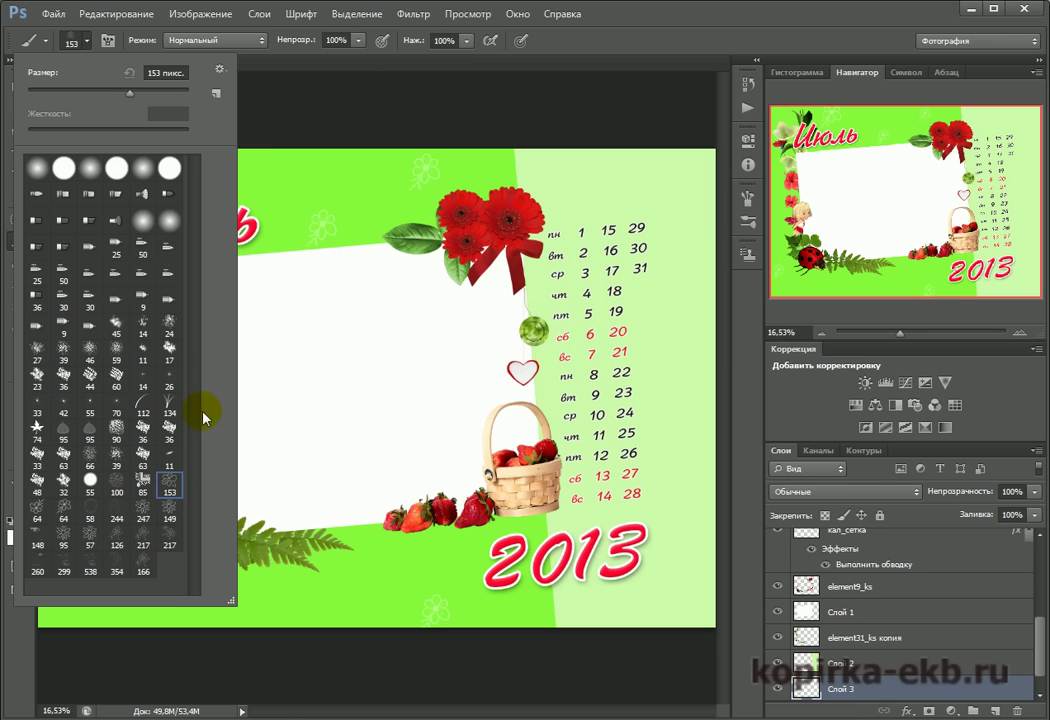
{"action": "left_click", "coordinate": [322, 77]}
{"action": "left_click", "coordinate": [18, 537]}
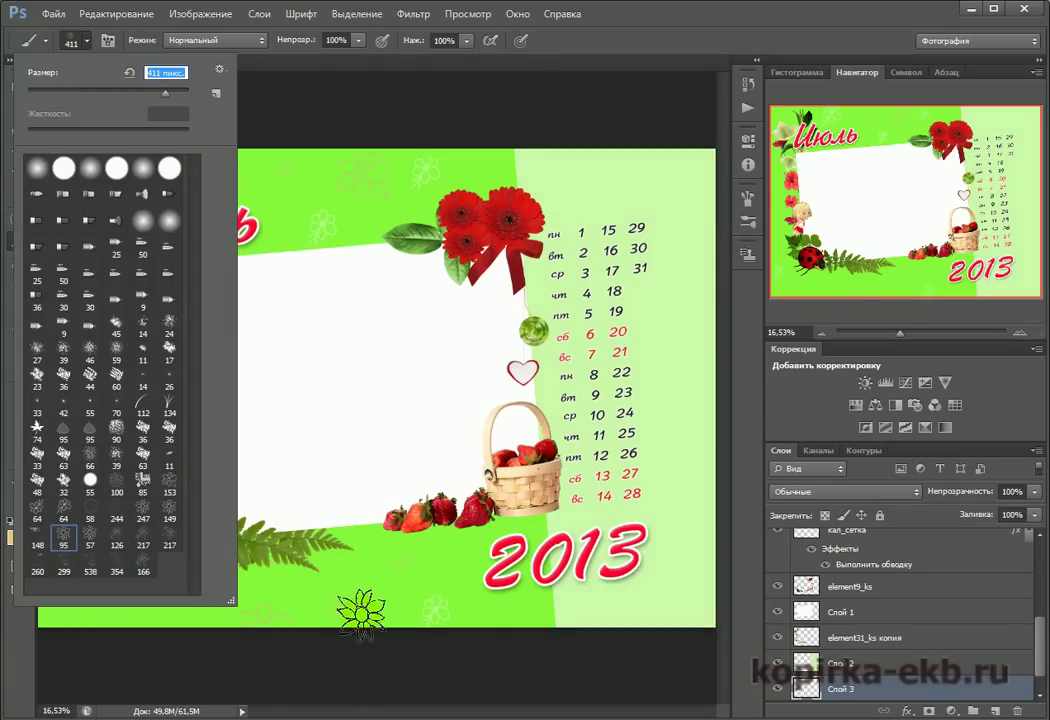
{"action": "left_click", "coordinate": [335, 500]}
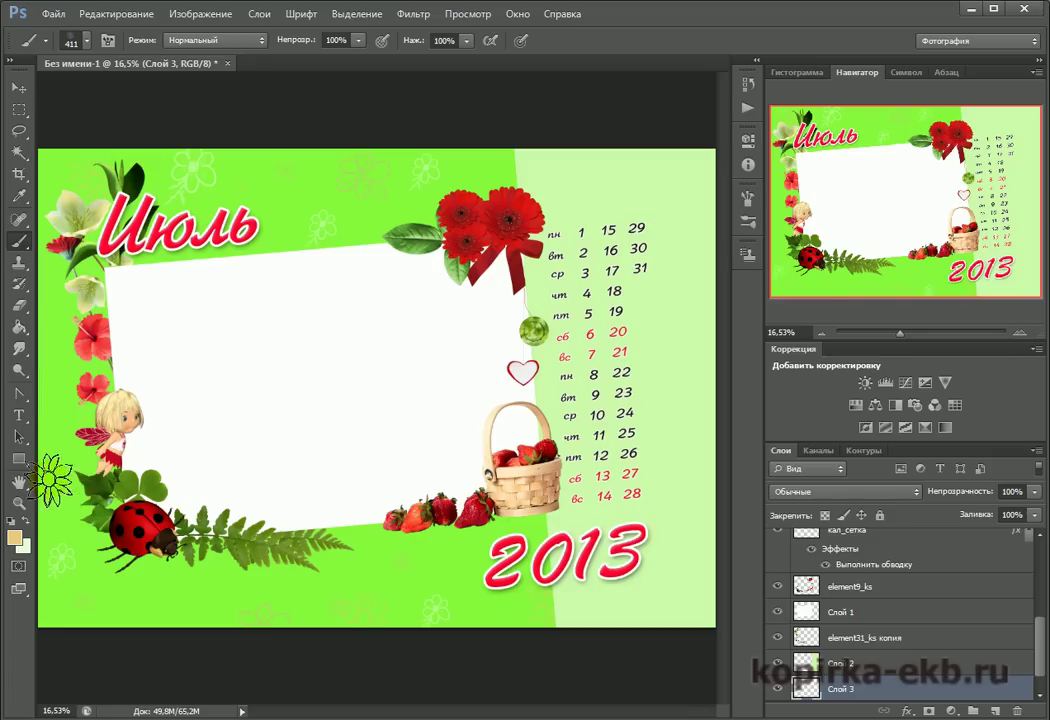
Reduce the brush to 199 px for small tan flowers, and stamp more flowers in white at 432 px on the green background
{"action": "key", "text": "bracketleft"}
{"action": "key", "text": "bracketleft"}
{"action": "key", "text": "bracketleft"}
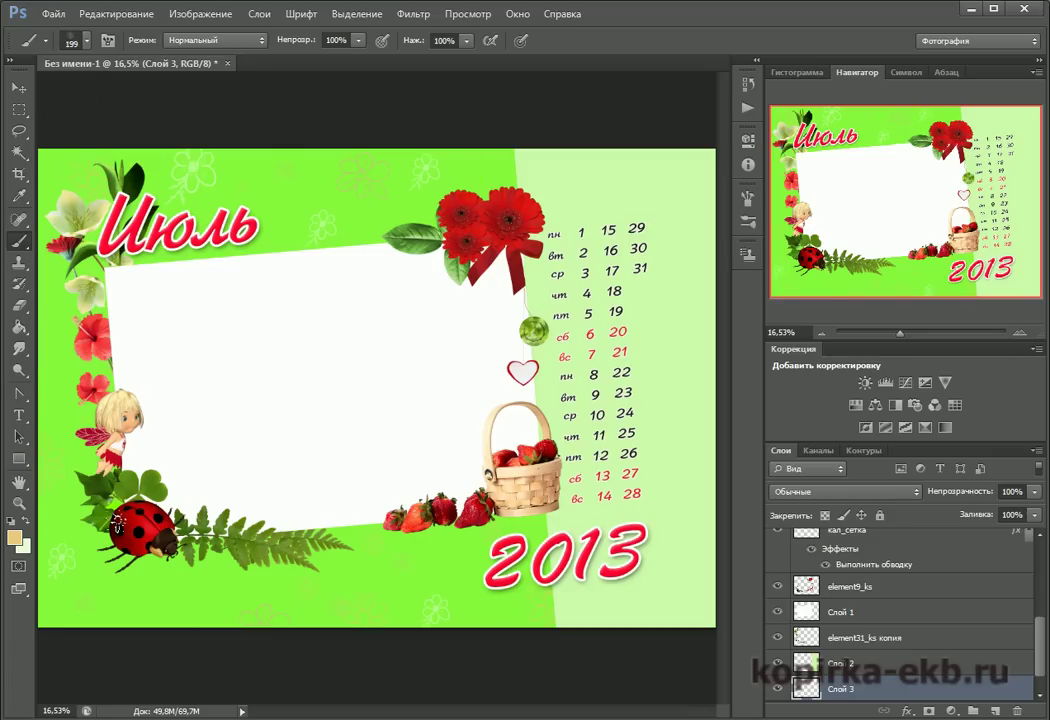
{"action": "left_click", "coordinate": [14, 537]}
{"action": "left_click", "coordinate": [555, 185]}
{"action": "key", "text": "Return"}
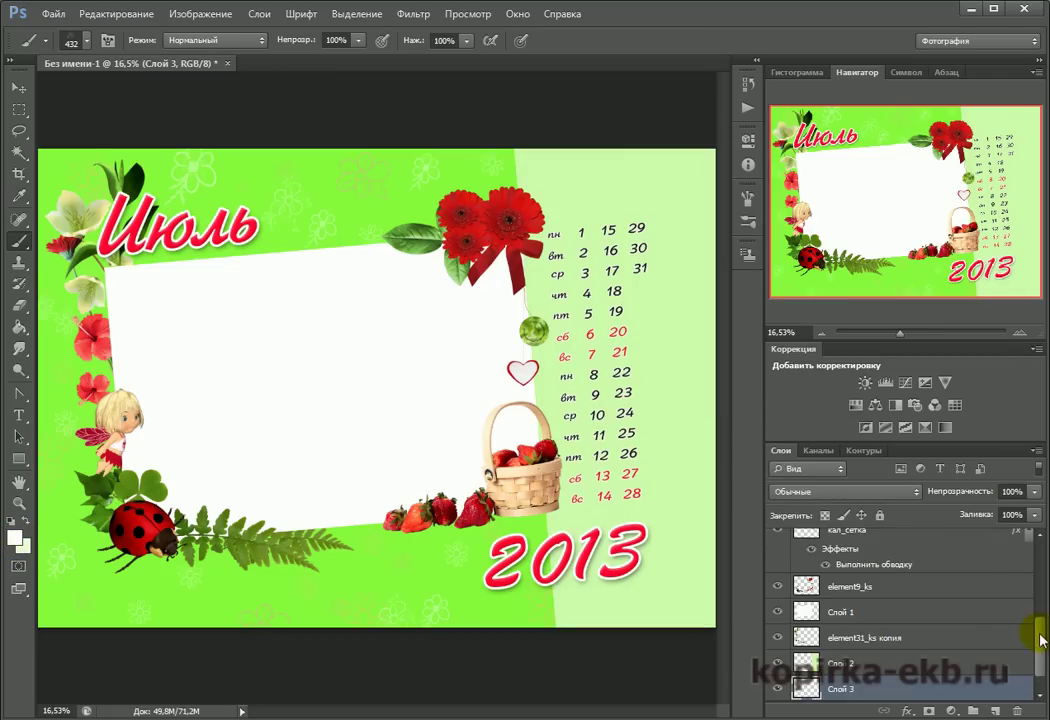
Move the brush pattern layer Слой 3 above Слой 2 in the layer order
{"action": "scroll", "coordinate": [1031, 628], "scroll_direction": "down", "scroll_amount": 1}
{"action": "left_click_drag", "start_coordinate": [886, 668], "coordinate": [881, 633]}
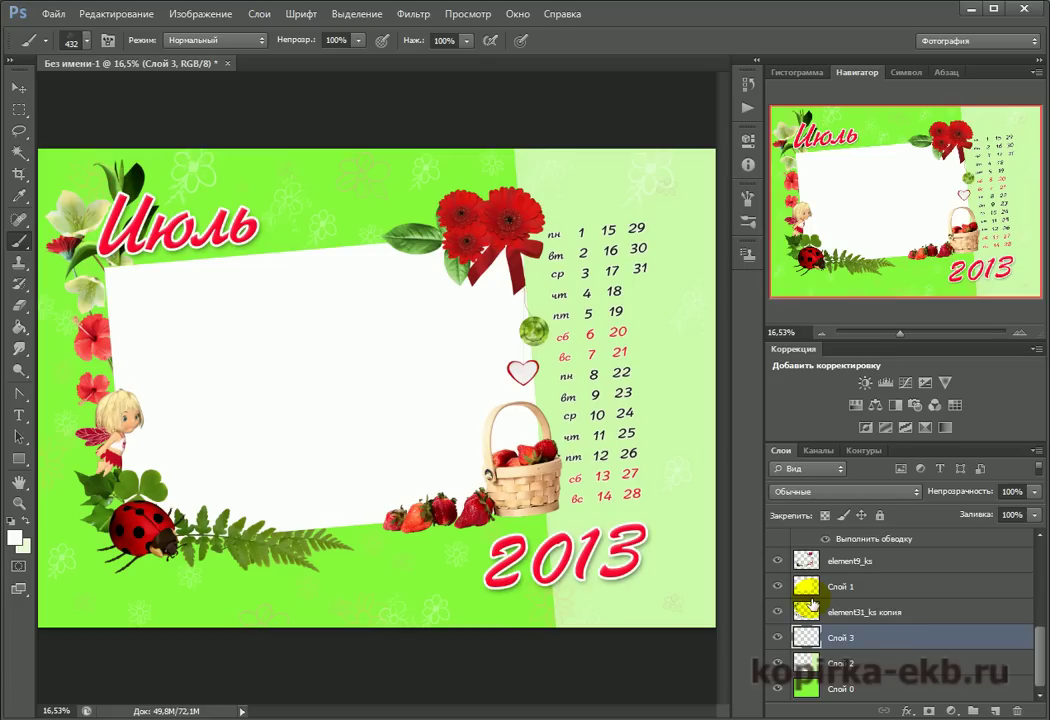
{"action": "scroll", "coordinate": [920, 697], "scroll_direction": "up", "scroll_amount": 2}
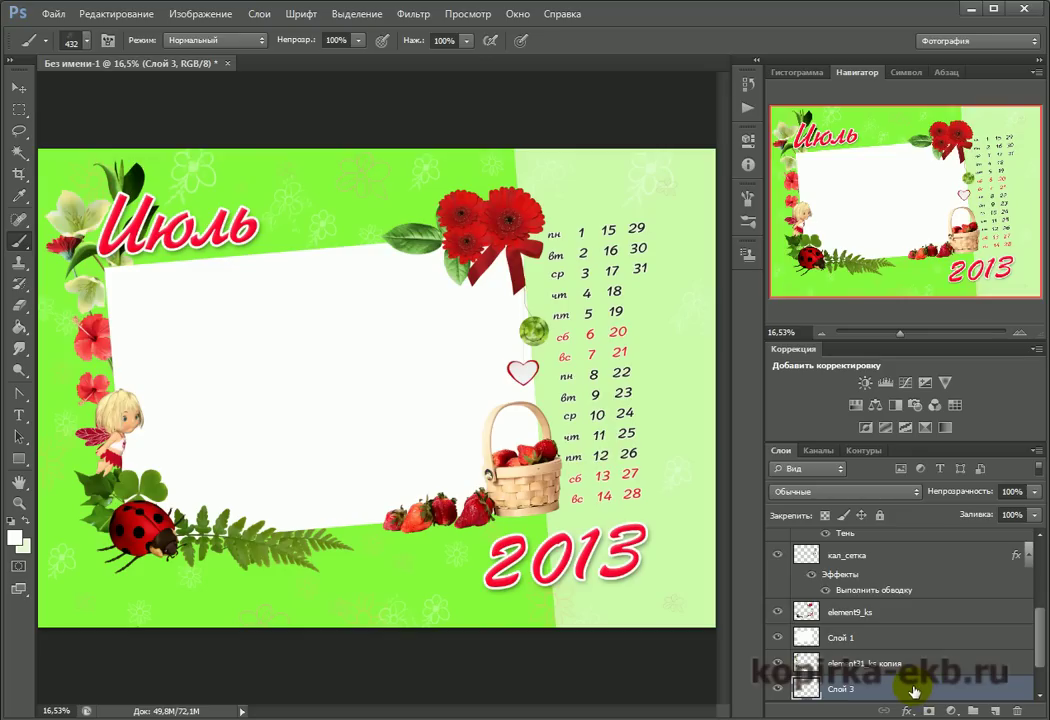
Place the photo 12233 from the folder шаблон календаря into the calendar document
{"action": "left_click", "coordinate": [47, 16]}
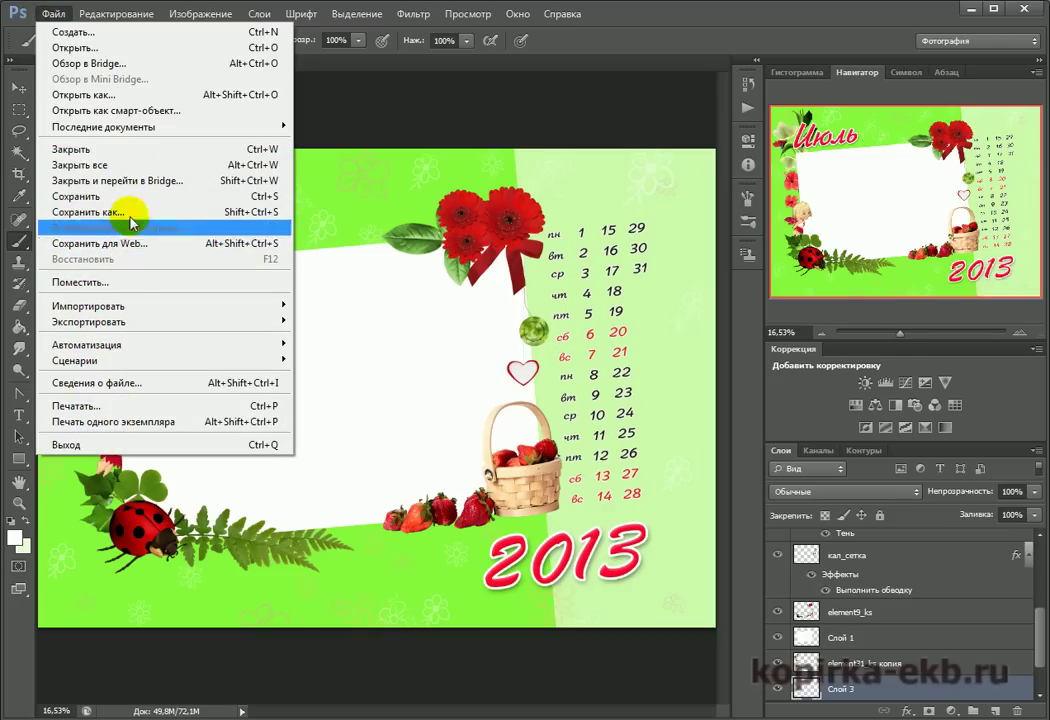
{"action": "left_click", "coordinate": [133, 284]}
{"action": "left_click", "coordinate": [508, 192]}
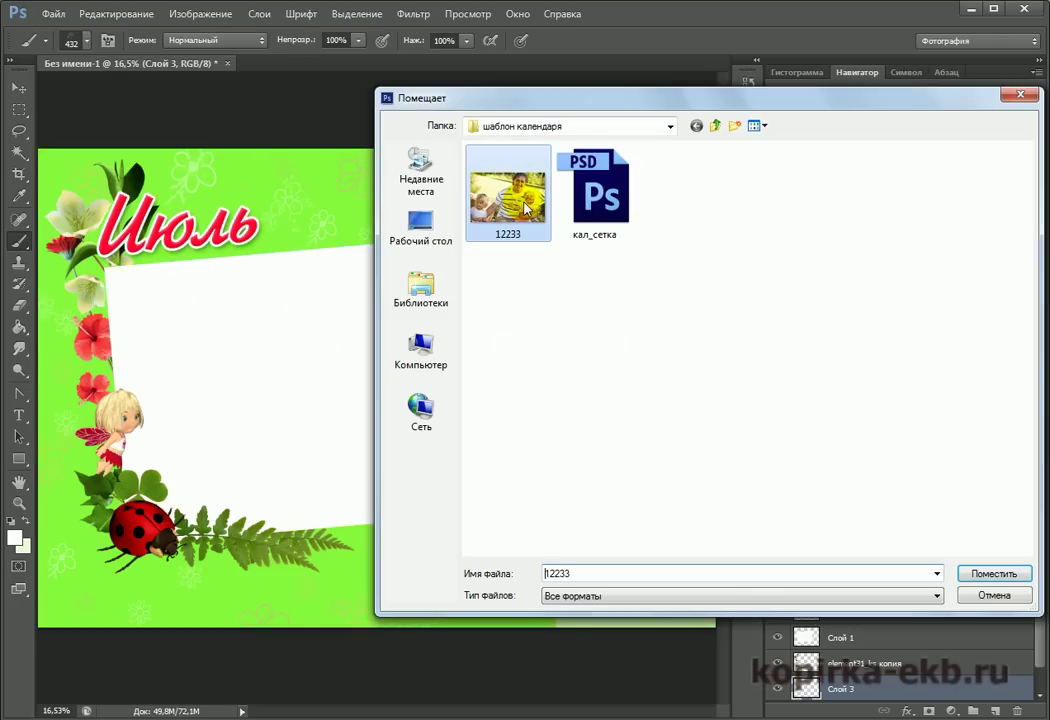
{"action": "left_click", "coordinate": [992, 573]}
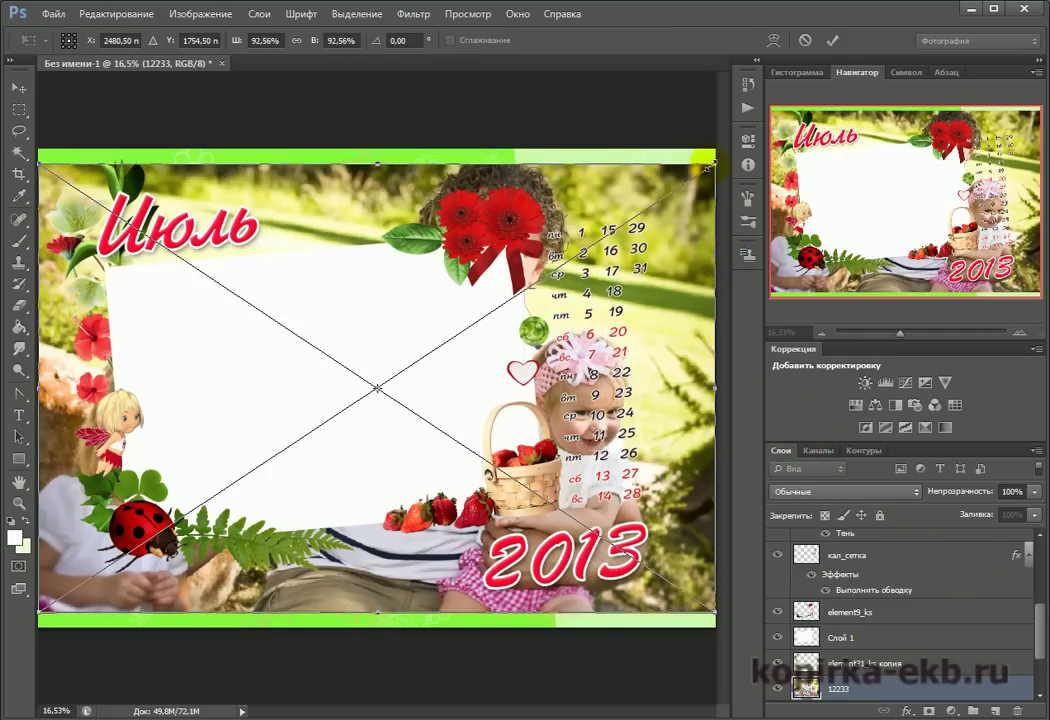
Scale the placed photo to about 56% over the white photo area and move its layer above Слой 1
{"action": "left_click_drag", "start_coordinate": [711, 160], "coordinate": [448, 340]}
{"action": "left_click_drag", "start_coordinate": [369, 385], "coordinate": [390, 284]}
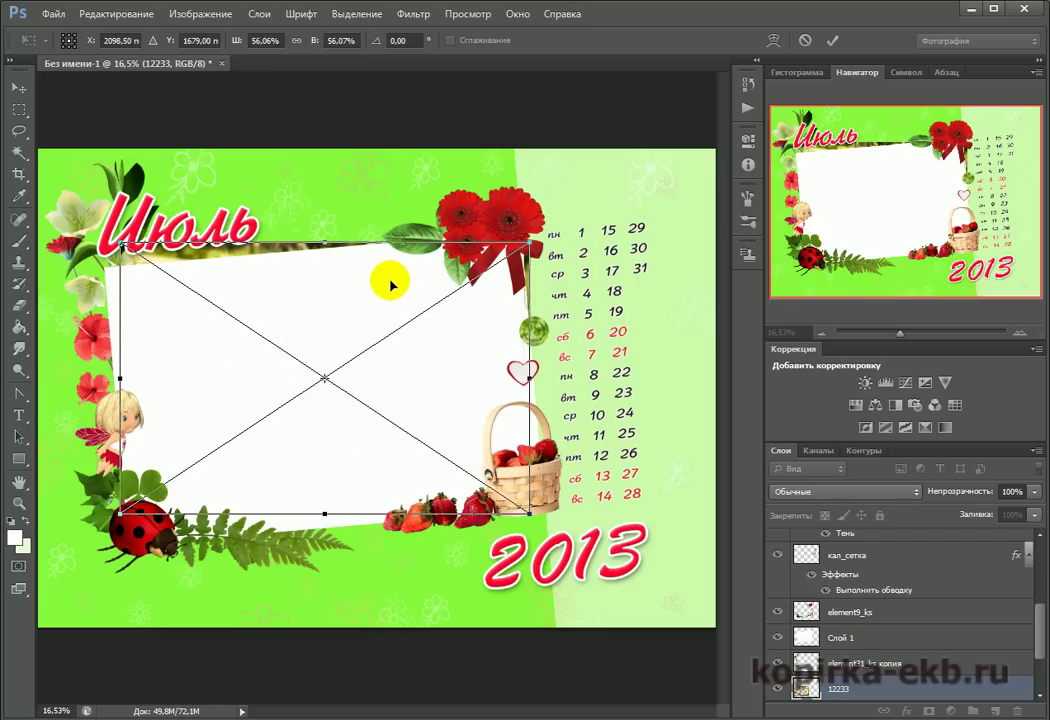
{"action": "key", "text": "Return"}
{"action": "key", "text": "b"}
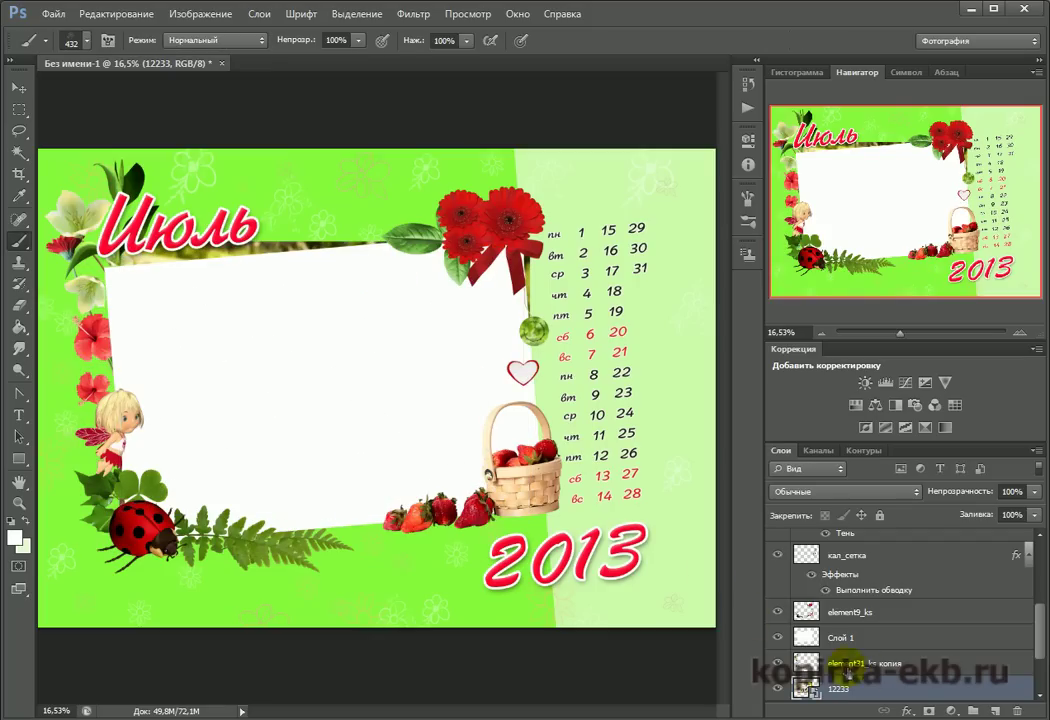
{"action": "left_click_drag", "start_coordinate": [866, 684], "coordinate": [876, 626]}
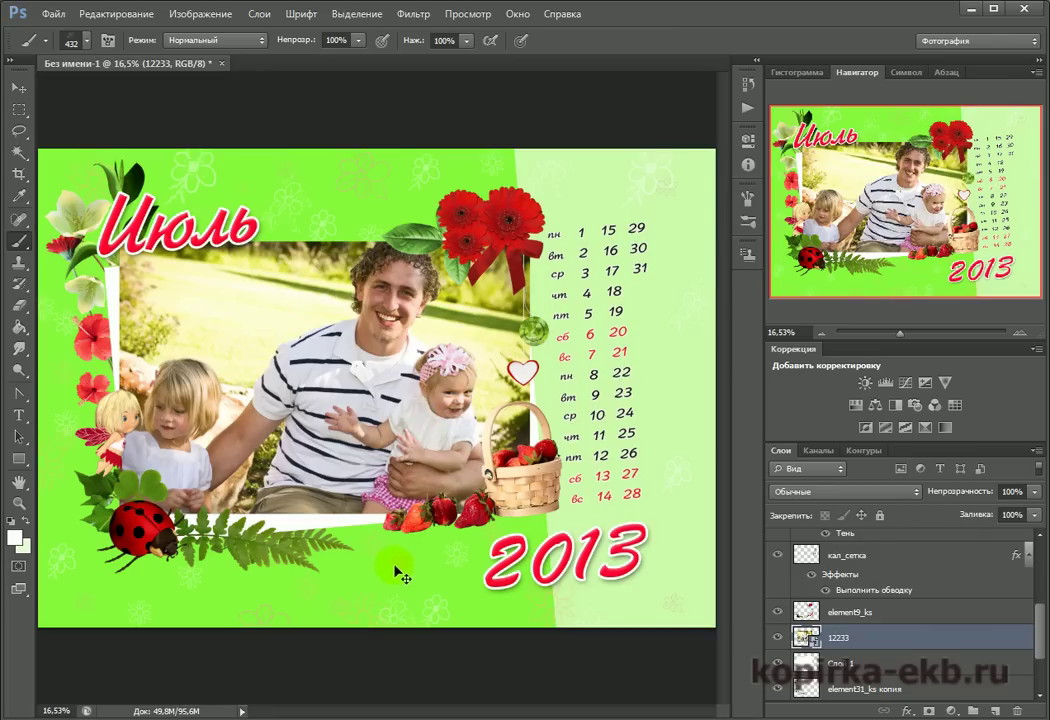
Rotate the photo by -5° and fit it to the tilted white photo area at about 56.4% scale
{"action": "key", "text": "ctrl+t"}
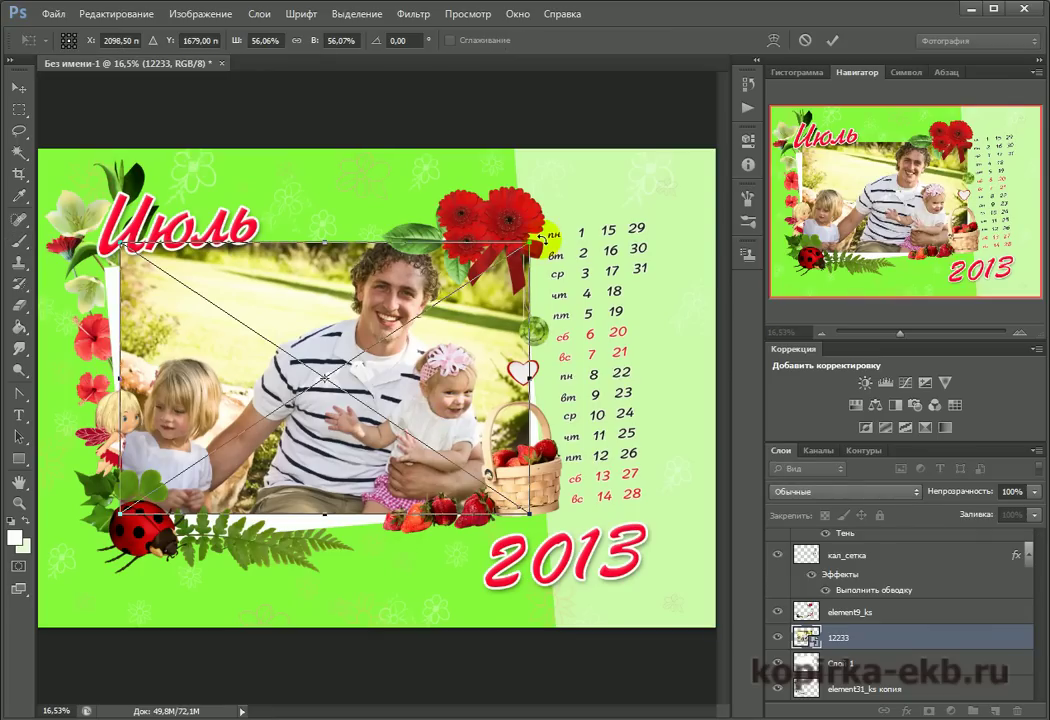
{"action": "left_click_drag", "start_coordinate": [527, 226], "coordinate": [527, 222]}
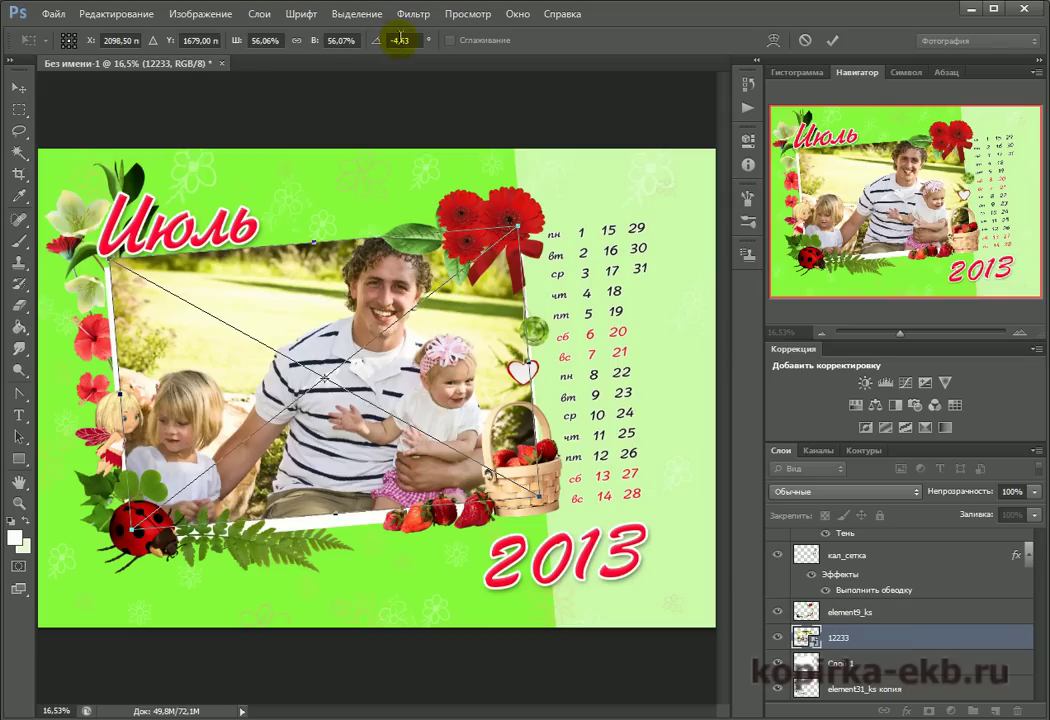
{"action": "left_click", "coordinate": [395, 41]}
{"action": "type", "text": "-5"}
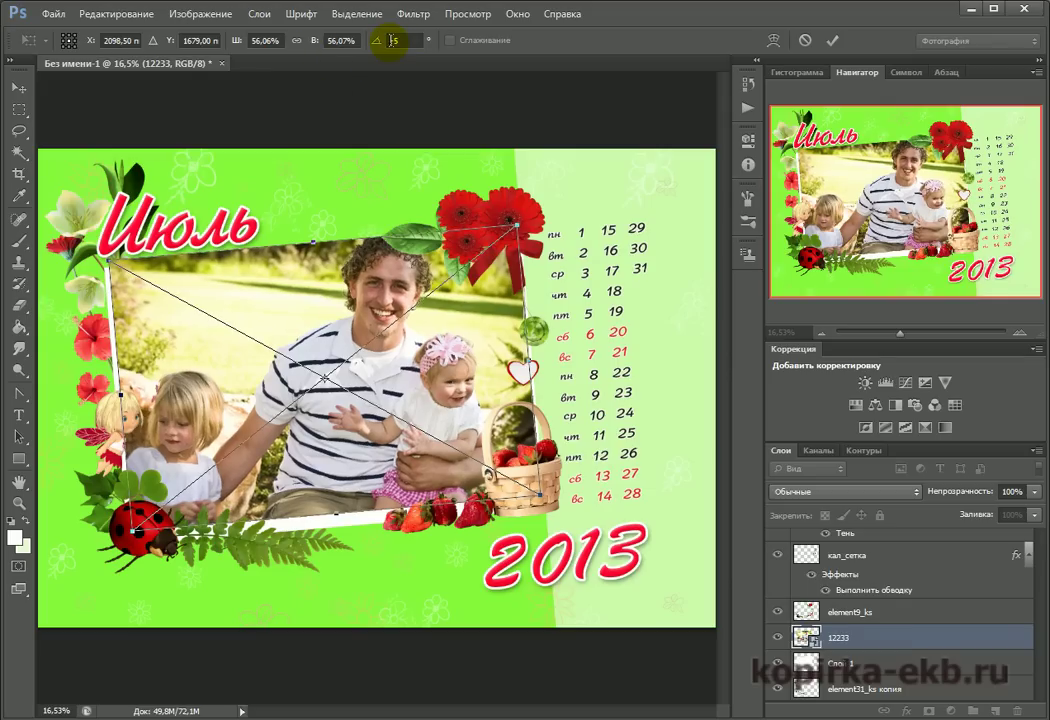
{"action": "left_click_drag", "start_coordinate": [207, 276], "coordinate": [208, 281]}
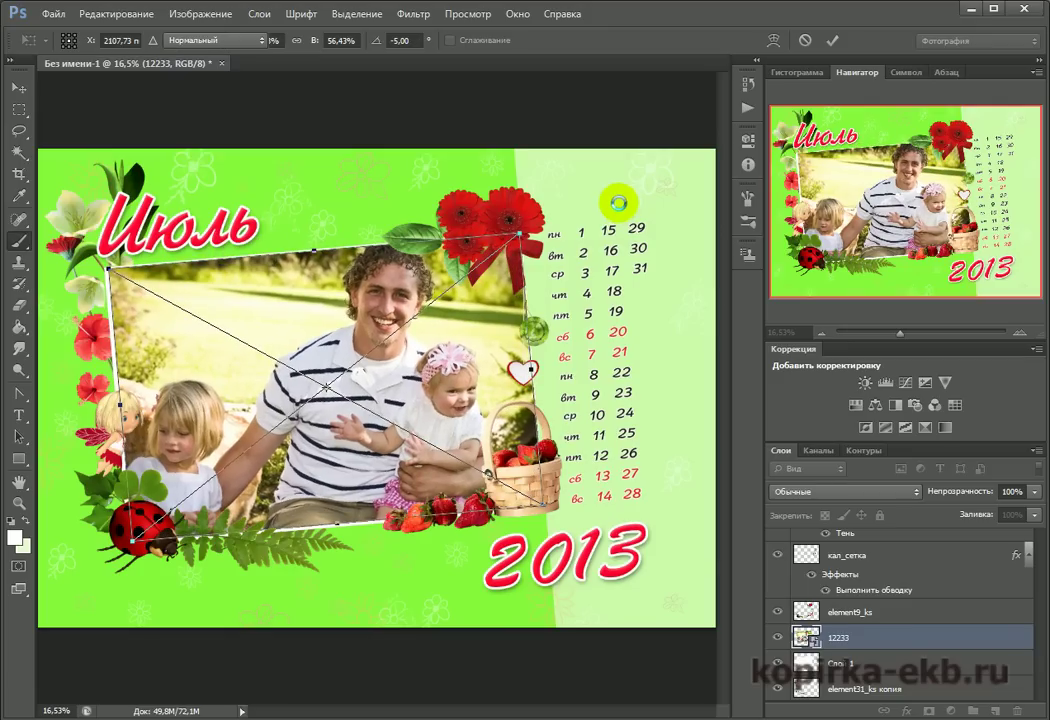
Hide the white frame layer Слой 1 and rasterize the photo layer 12233
{"action": "left_click", "coordinate": [778, 662]}
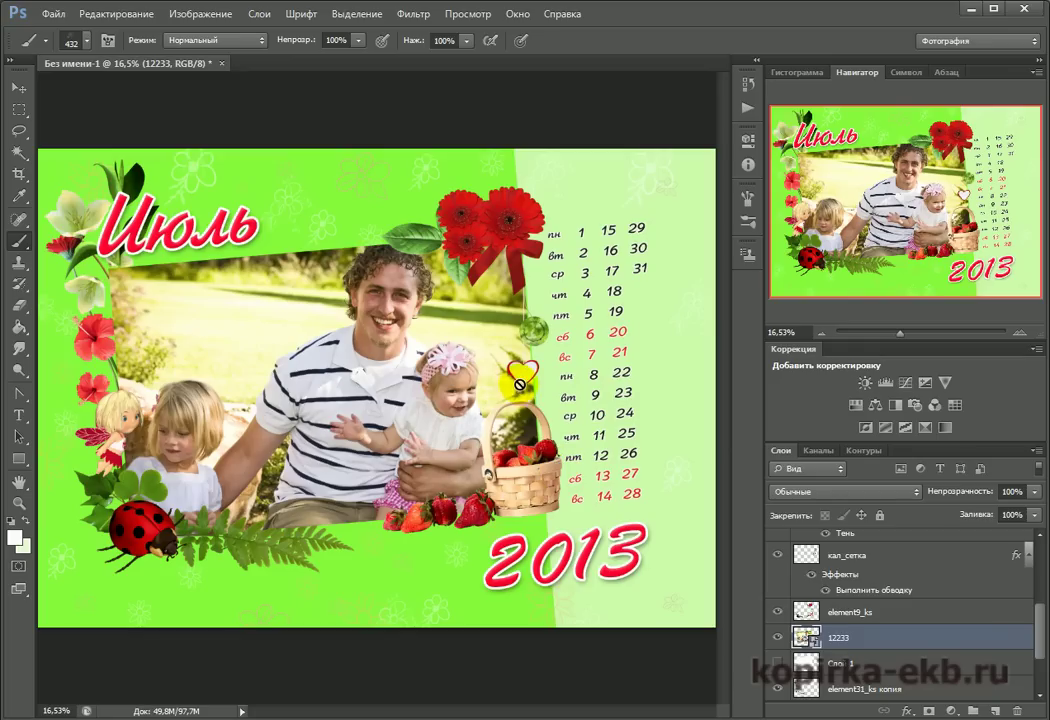
{"action": "right_click", "coordinate": [870, 640]}
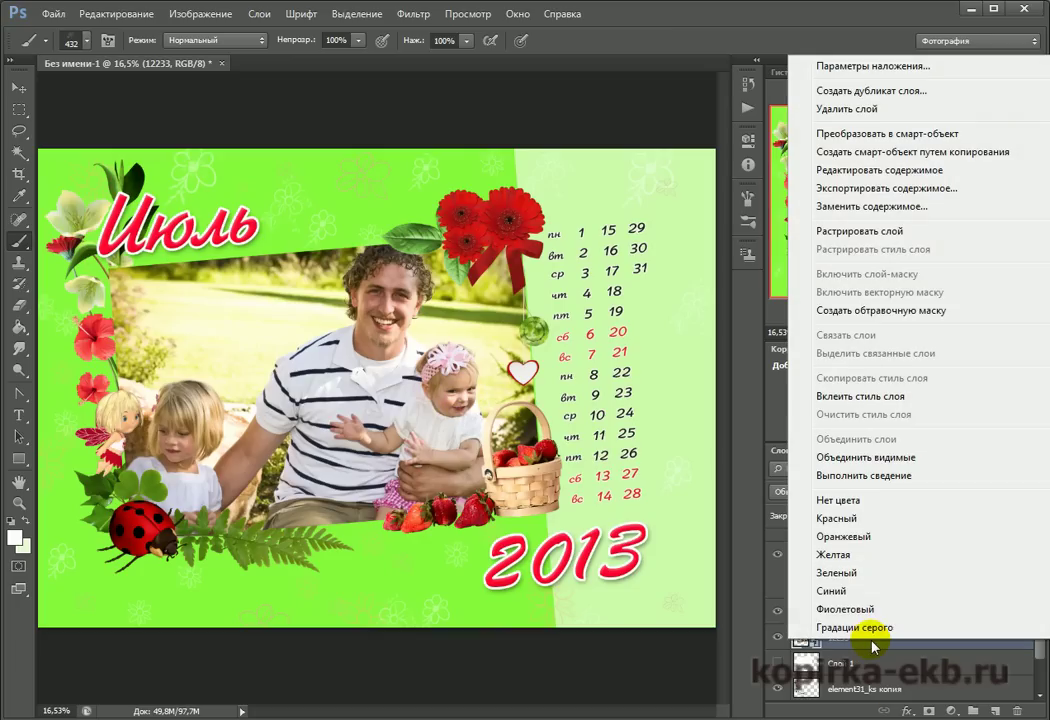
{"action": "left_click", "coordinate": [860, 231]}
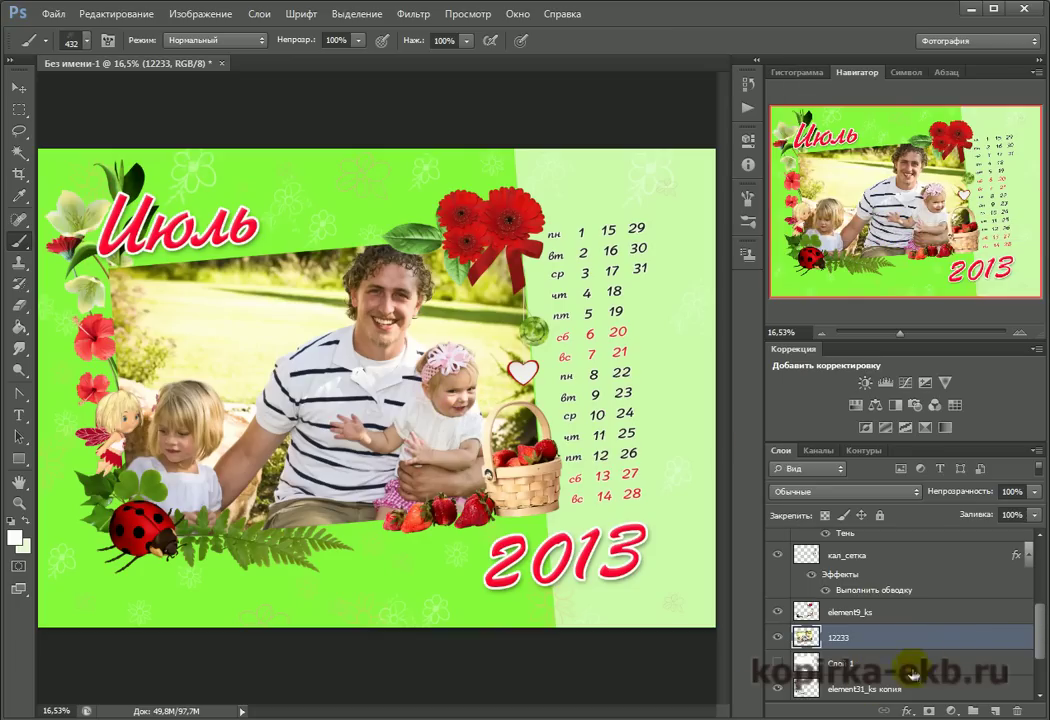
Add a stroke effect to the photo layer 12233 in white with a size of 73 px
{"action": "double_click", "coordinate": [915, 636]}
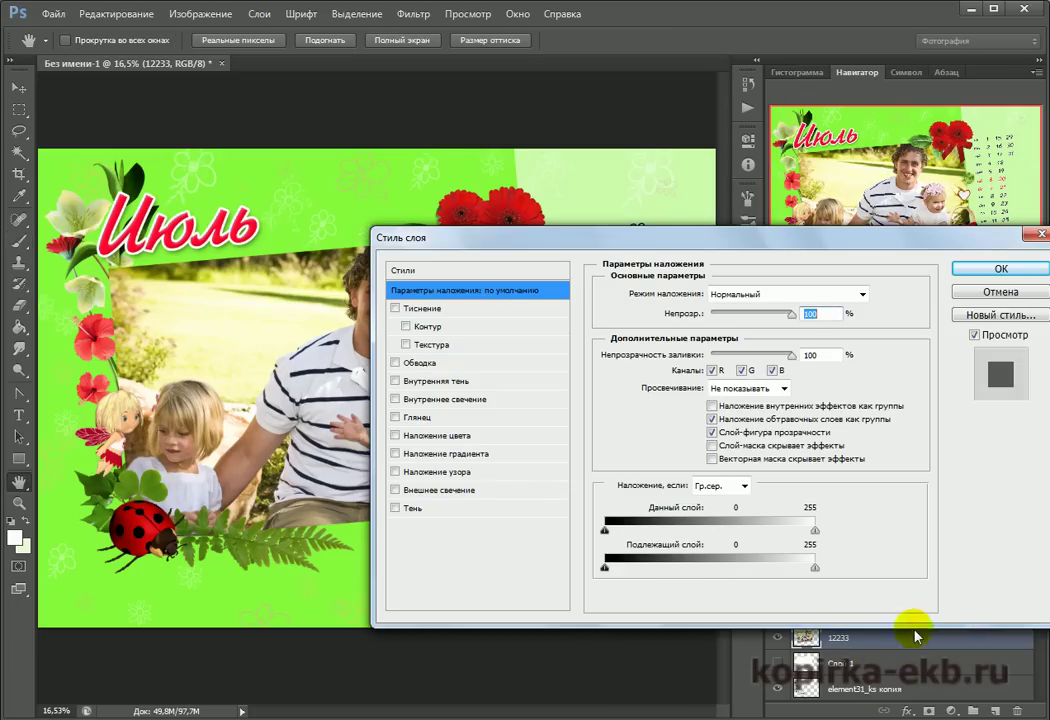
{"action": "left_click", "coordinate": [428, 363]}
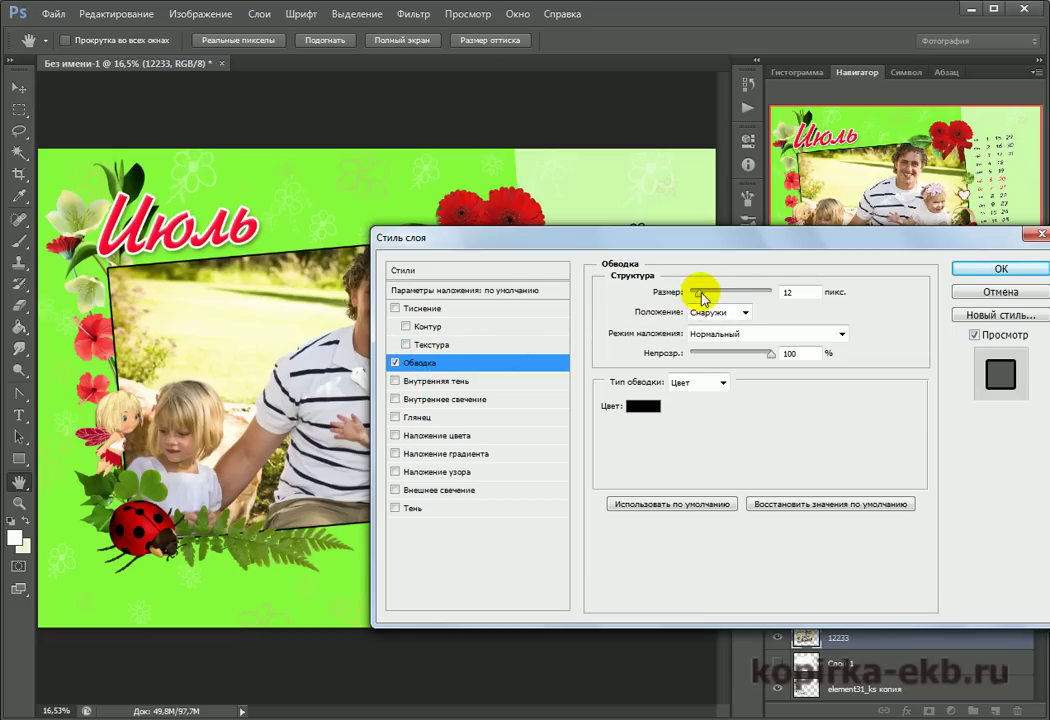
{"action": "left_click", "coordinate": [643, 406]}
{"action": "left_click", "coordinate": [551, 186]}
{"action": "left_click", "coordinate": [938, 175]}
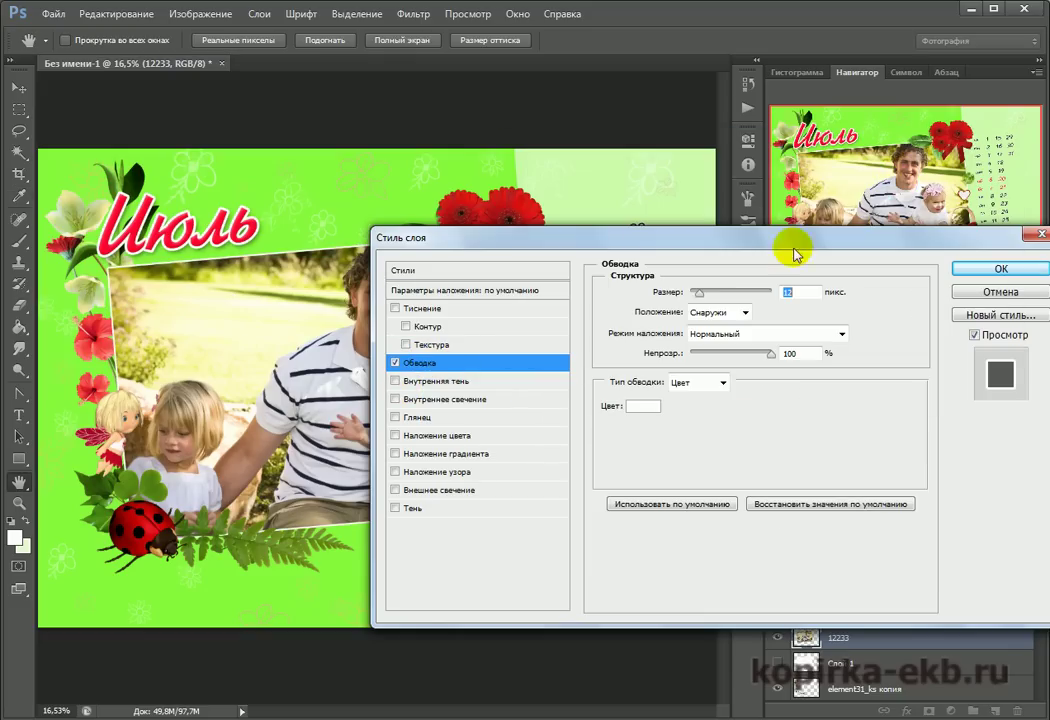
{"action": "left_click_drag", "start_coordinate": [703, 294], "coordinate": [720, 298]}
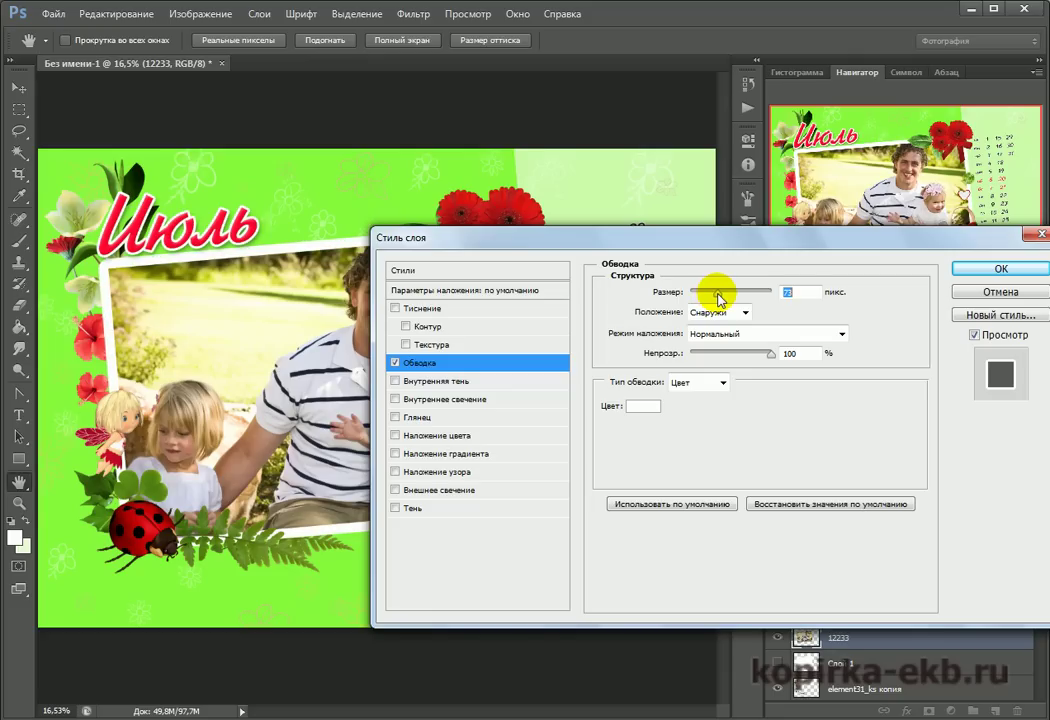
Set the photo stroke's position to Внутри (inside) and its size to 49 px
{"action": "left_click", "coordinate": [745, 313]}
{"action": "left_click", "coordinate": [725, 345]}
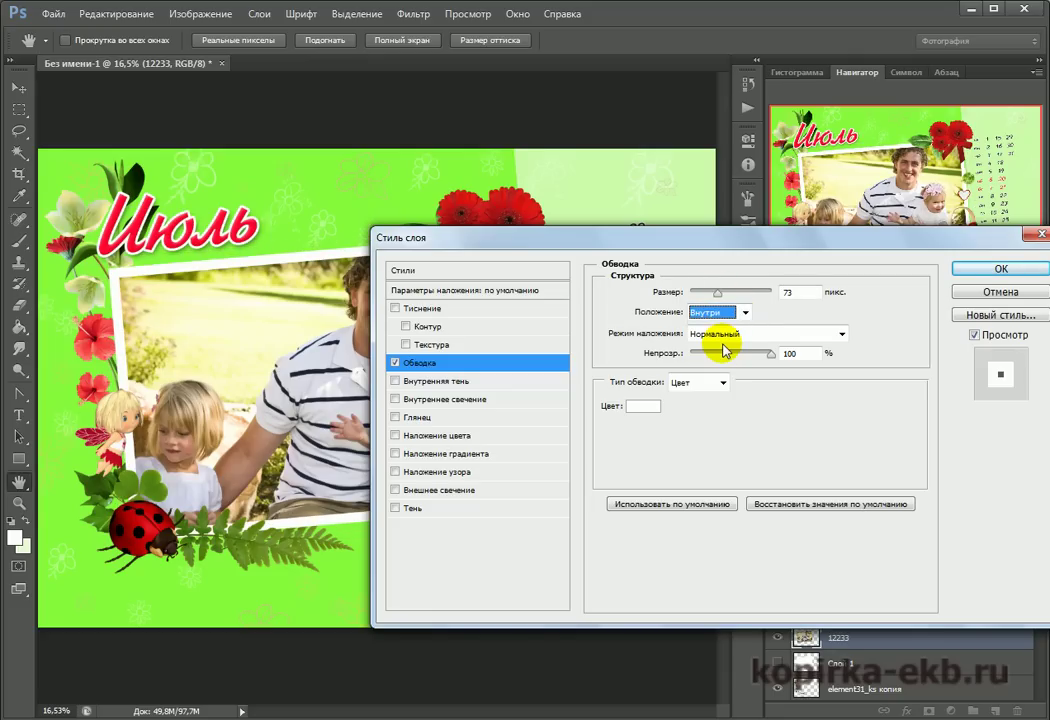
{"action": "left_click_drag", "start_coordinate": [755, 240], "coordinate": [945, 190]}
{"action": "left_click_drag", "start_coordinate": [903, 231], "coordinate": [897, 237]}
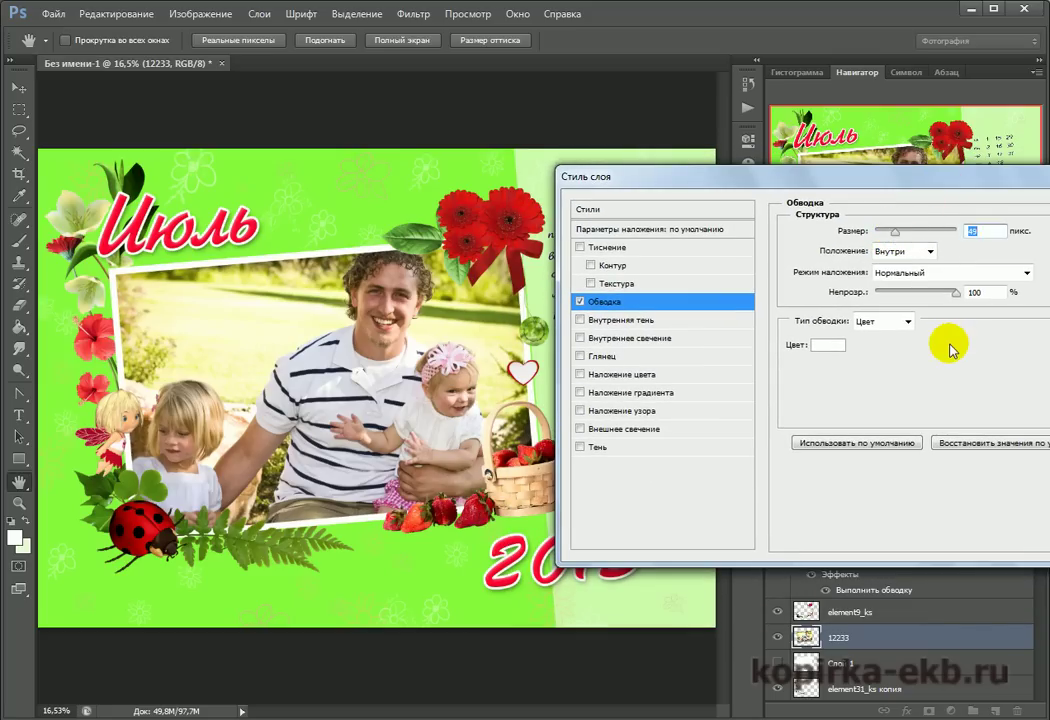
Add a drop shadow to the photo with 55% opacity, 22 px offset and 70 px size, and apply the layer style
{"action": "left_click", "coordinate": [590, 447]}
{"action": "left_click_drag", "start_coordinate": [886, 340], "coordinate": [890, 309]}
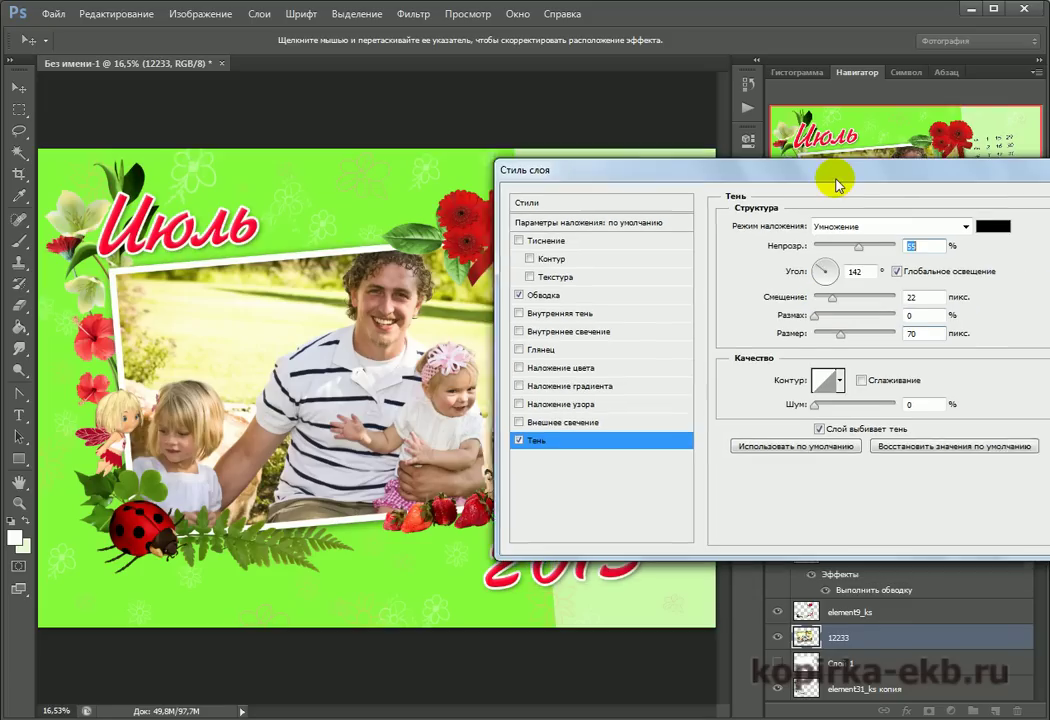
{"action": "left_click_drag", "start_coordinate": [835, 181], "coordinate": [818, 177]}
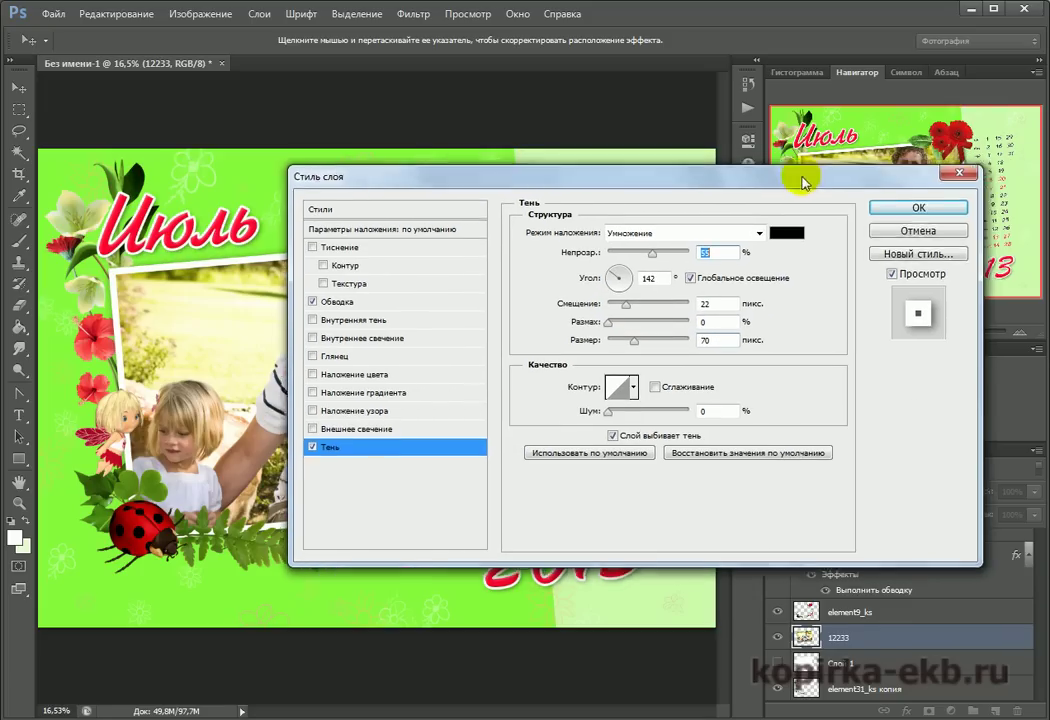
{"action": "left_click", "coordinate": [905, 206]}
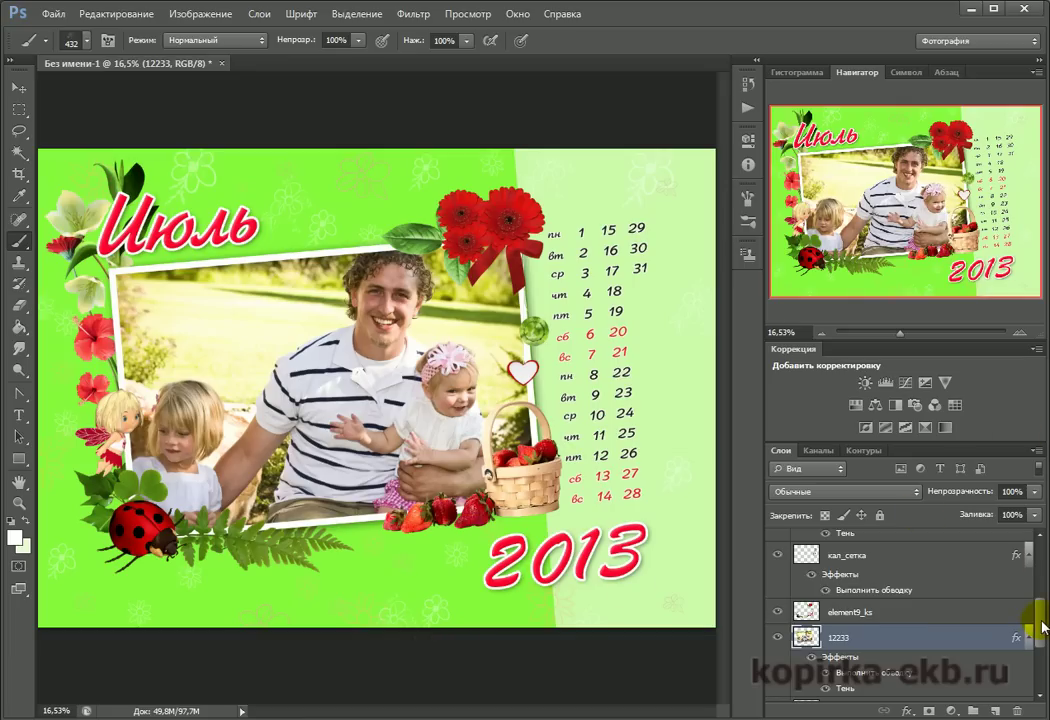
{"action": "scroll", "coordinate": [1033, 640], "scroll_direction": "up", "scroll_amount": 3}
{"action": "scroll", "coordinate": [1033, 640], "scroll_direction": "down", "scroll_amount": 2}
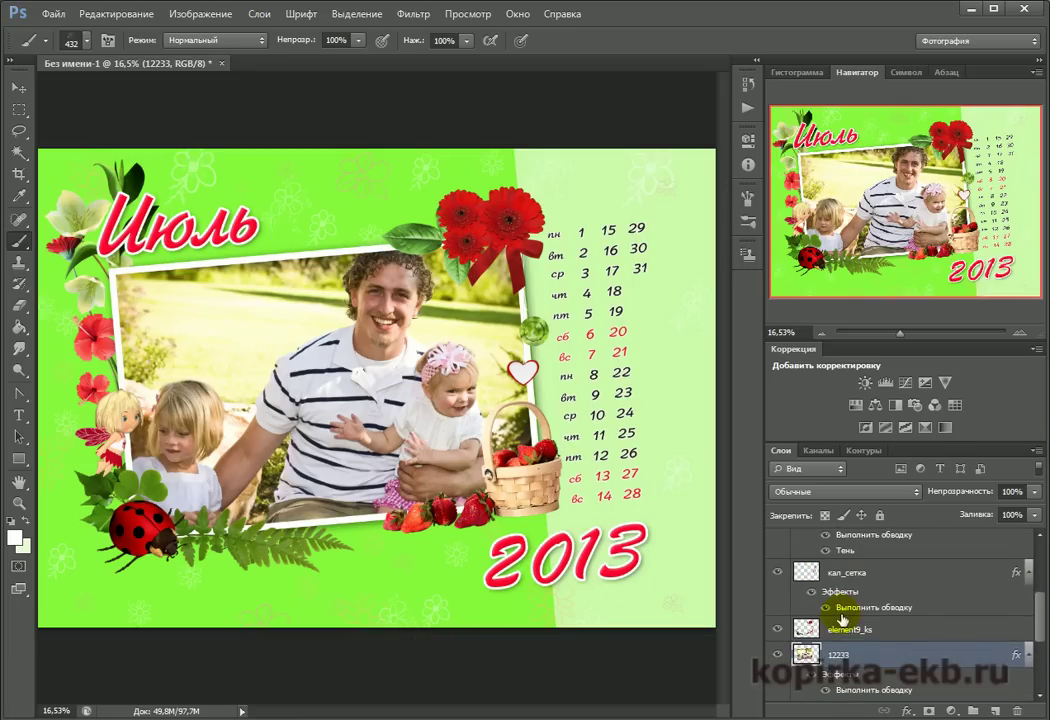
Add an outer glow effect in white (ffffff) to the decoration layer element9_ks
{"action": "left_click", "coordinate": [777, 628]}
{"action": "left_click", "coordinate": [777, 628]}
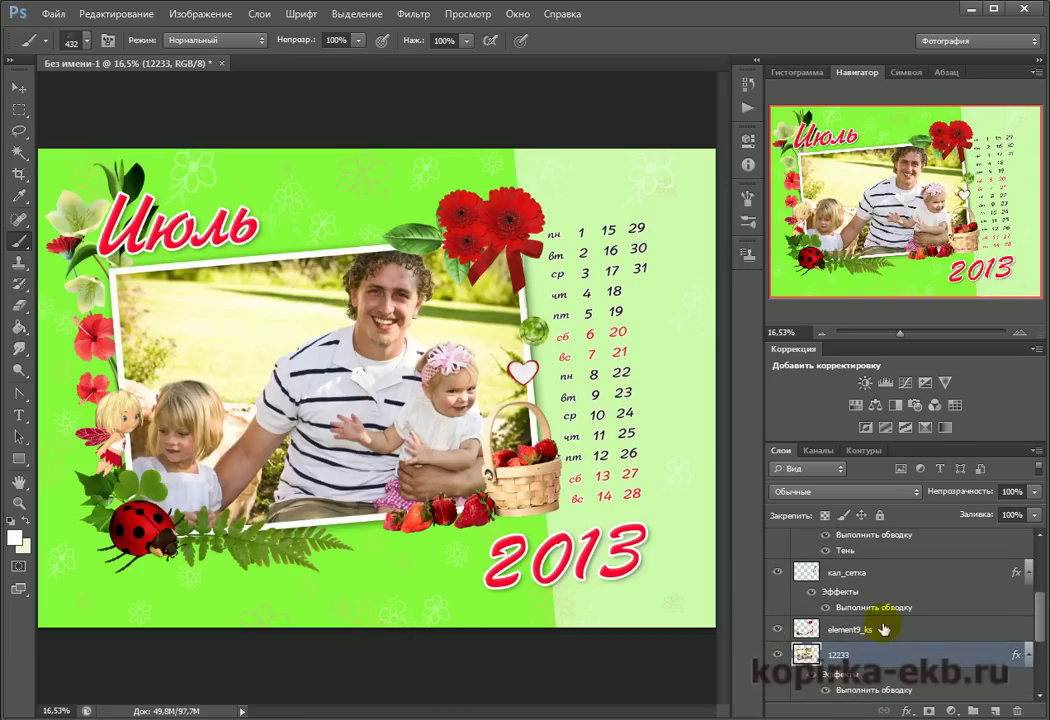
{"action": "double_click", "coordinate": [902, 628]}
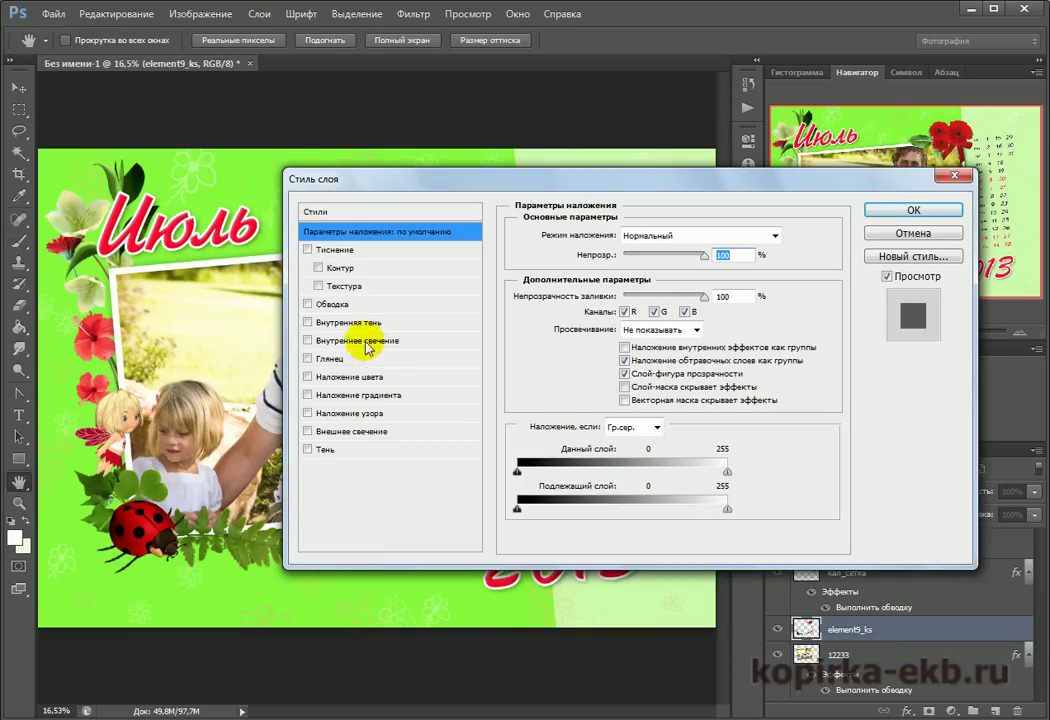
{"action": "left_click", "coordinate": [308, 431]}
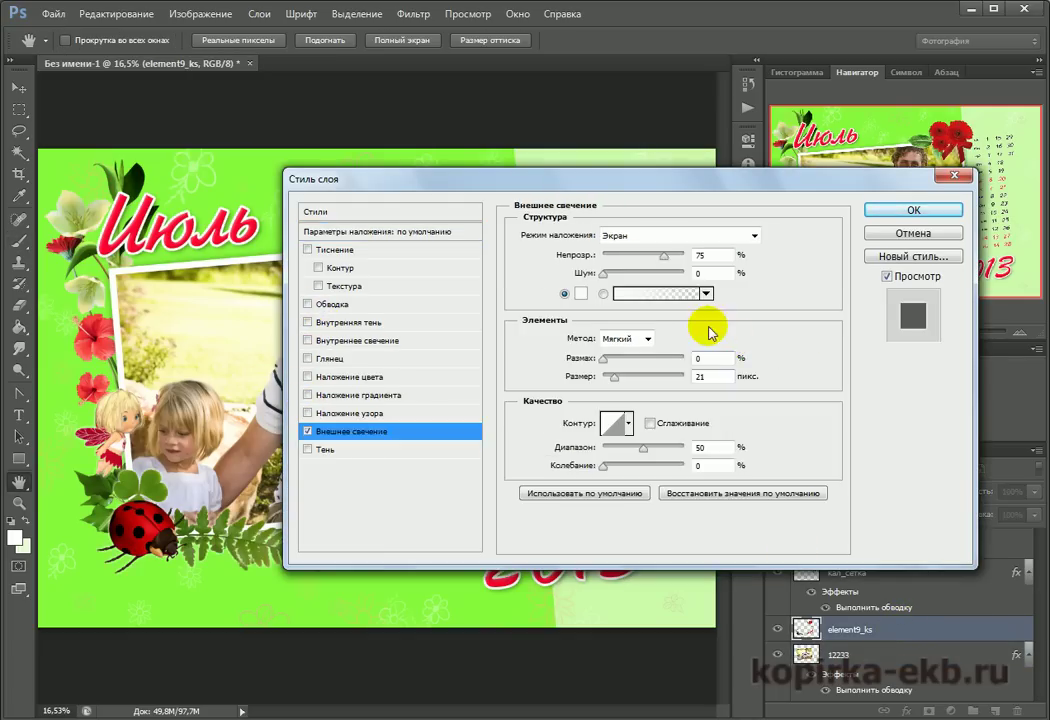
{"action": "left_click", "coordinate": [583, 293]}
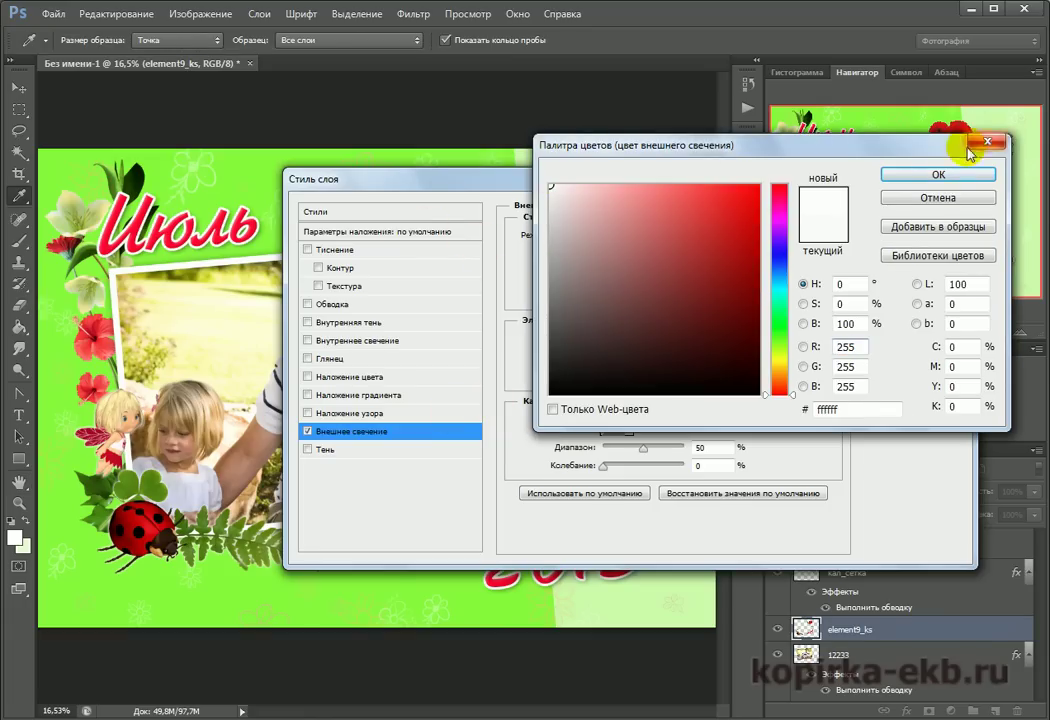
{"action": "left_click", "coordinate": [938, 174]}
Set the outer glow's size to 59 px and apply the layer style to element9_ks
{"action": "left_click_drag", "start_coordinate": [673, 184], "coordinate": [897, 152]}
{"action": "mouse_move", "coordinate": [839, 344]}
{"action": "left_mouse_down"}
{"action": "mouse_move", "coordinate": [866, 344]}
{"action": "mouse_move", "coordinate": [852, 342]}
{"action": "left_mouse_up"}
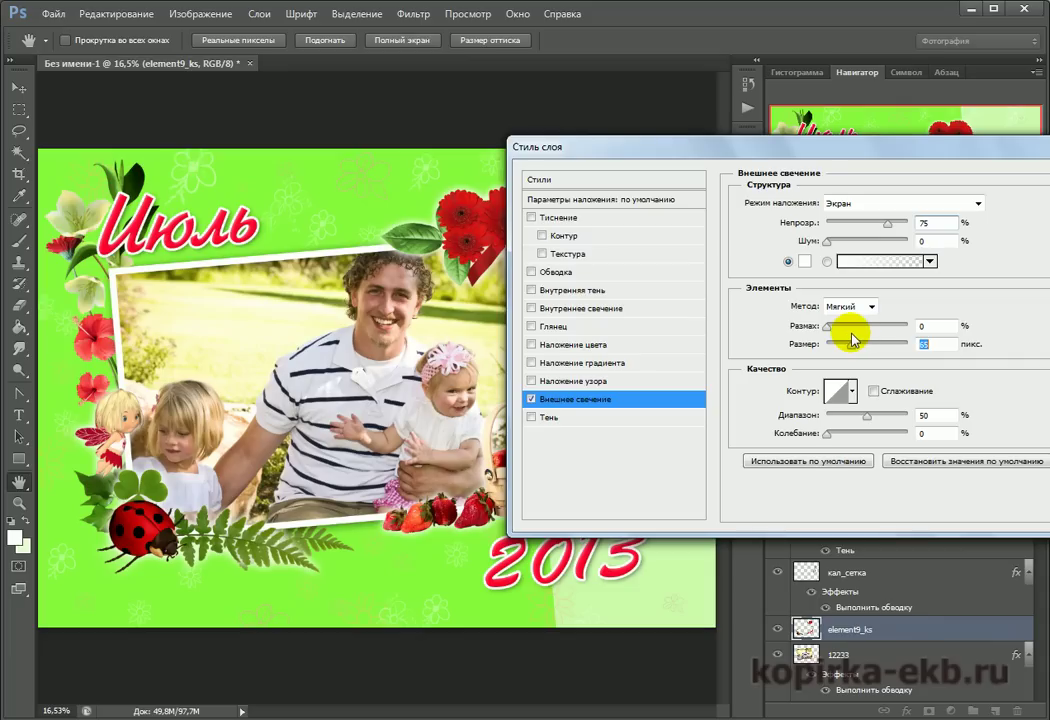
{"action": "left_click_drag", "start_coordinate": [851, 339], "coordinate": [851, 340]}
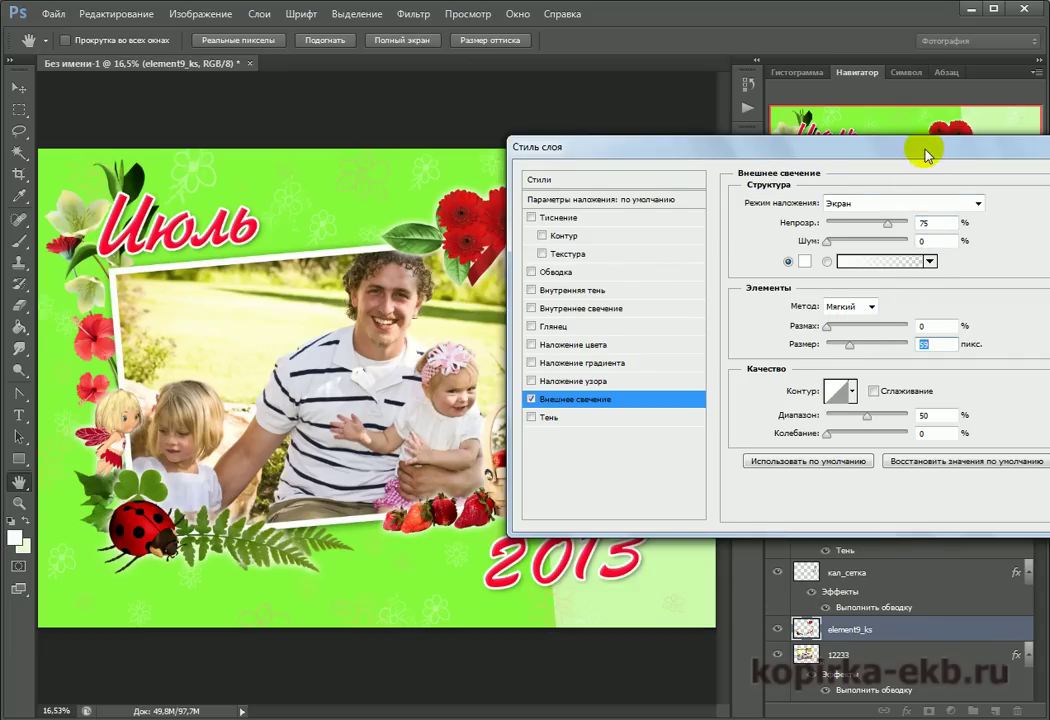
{"action": "left_click_drag", "start_coordinate": [926, 150], "coordinate": [778, 144]}
{"action": "left_click", "coordinate": [965, 171]}
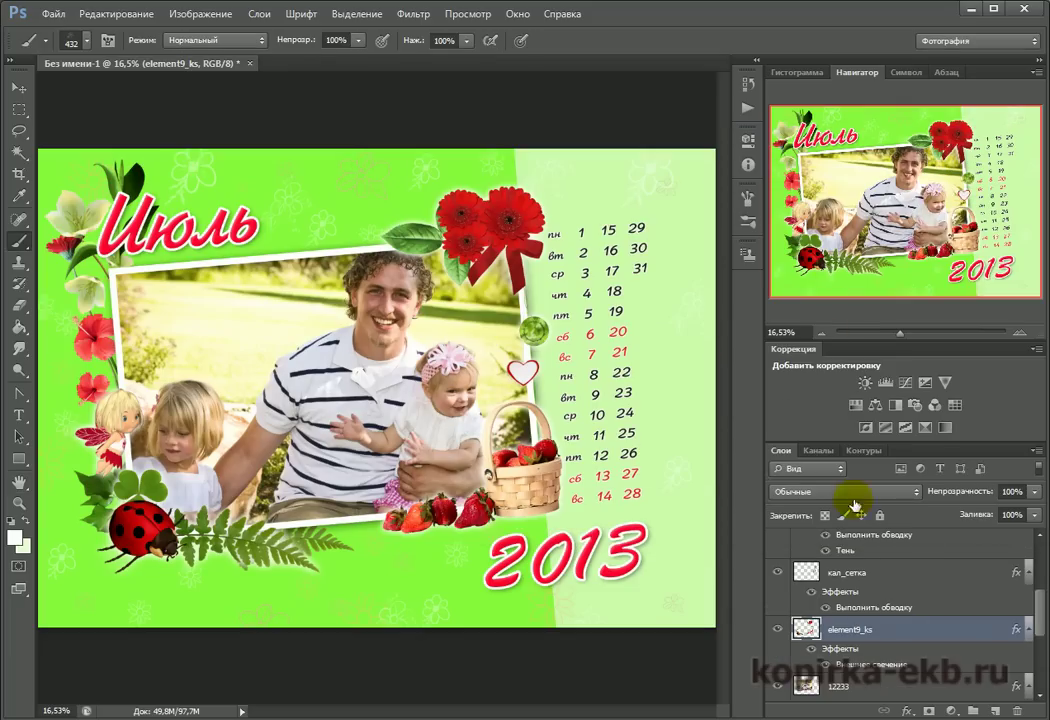
Copy the layer style of element9_ks and paste it onto the layer element31_ks копия
{"action": "right_click", "coordinate": [886, 664]}
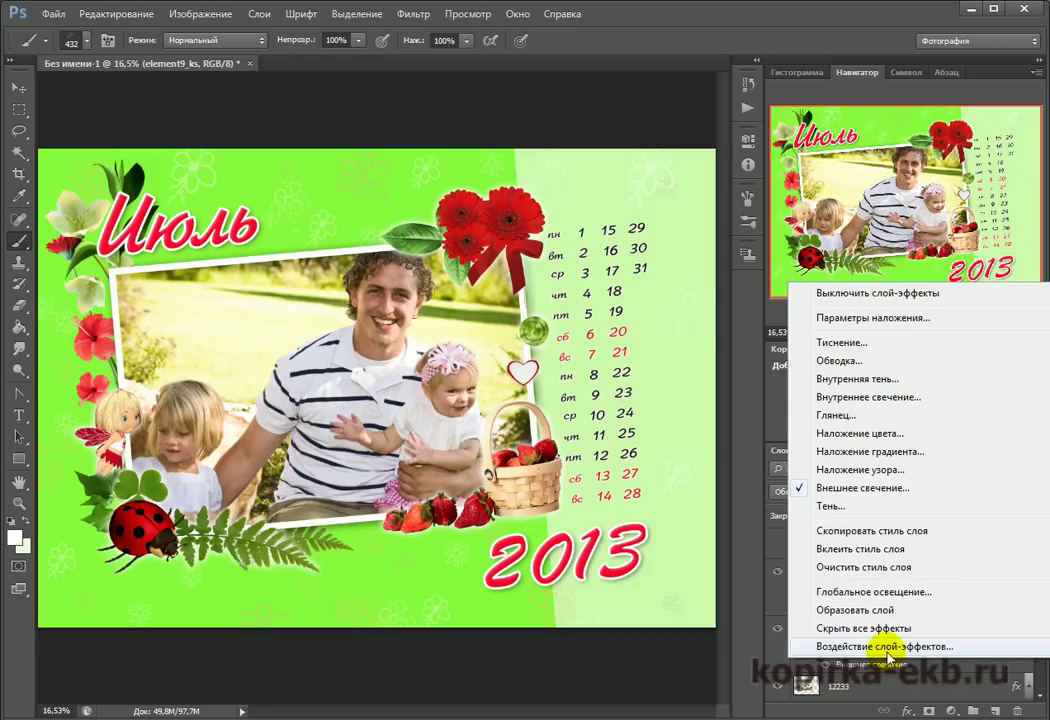
{"action": "left_click", "coordinate": [884, 550]}
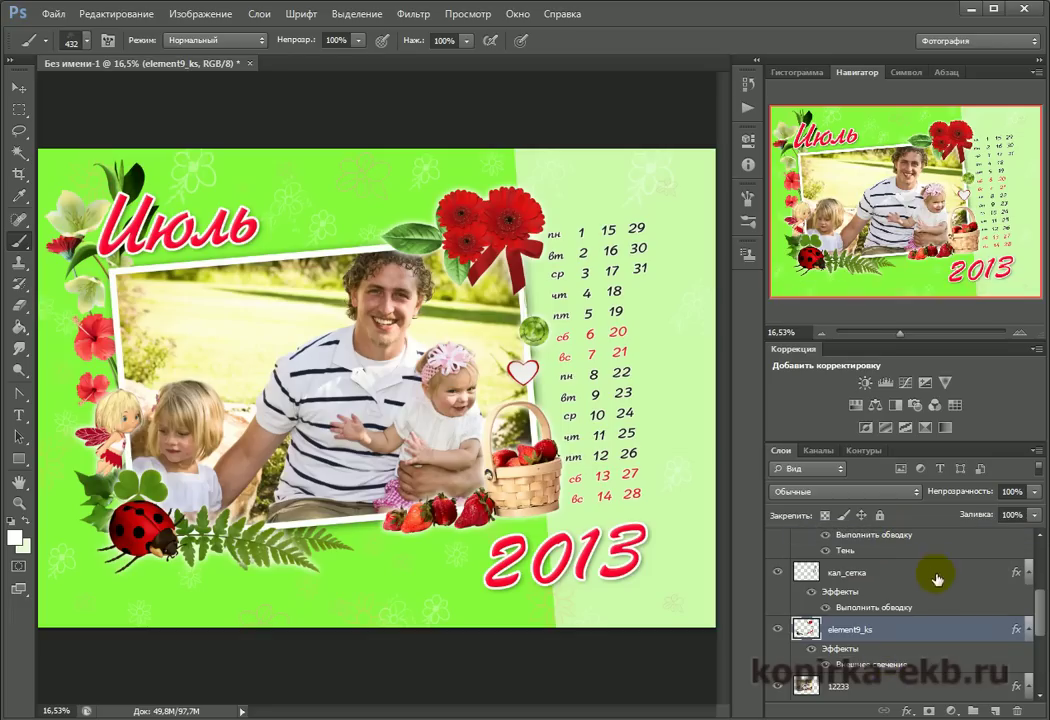
{"action": "scroll", "coordinate": [1020, 613], "scroll_direction": "down", "scroll_amount": 4}
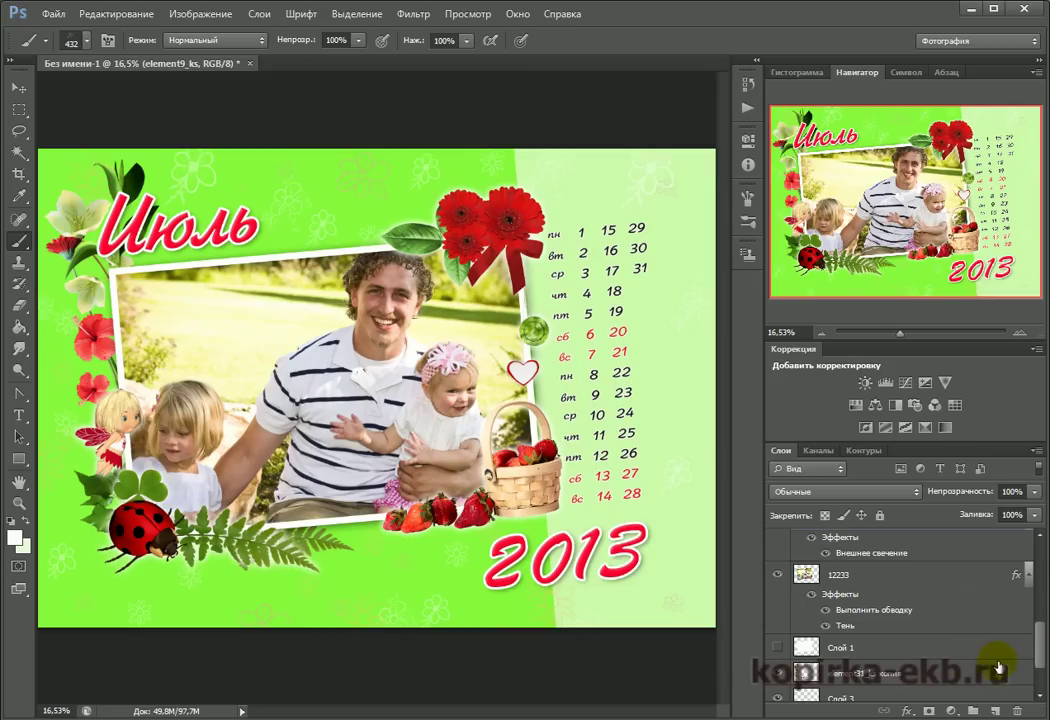
{"action": "scroll", "coordinate": [1040, 672], "scroll_direction": "down", "scroll_amount": 1}
{"action": "right_click", "coordinate": [933, 640]}
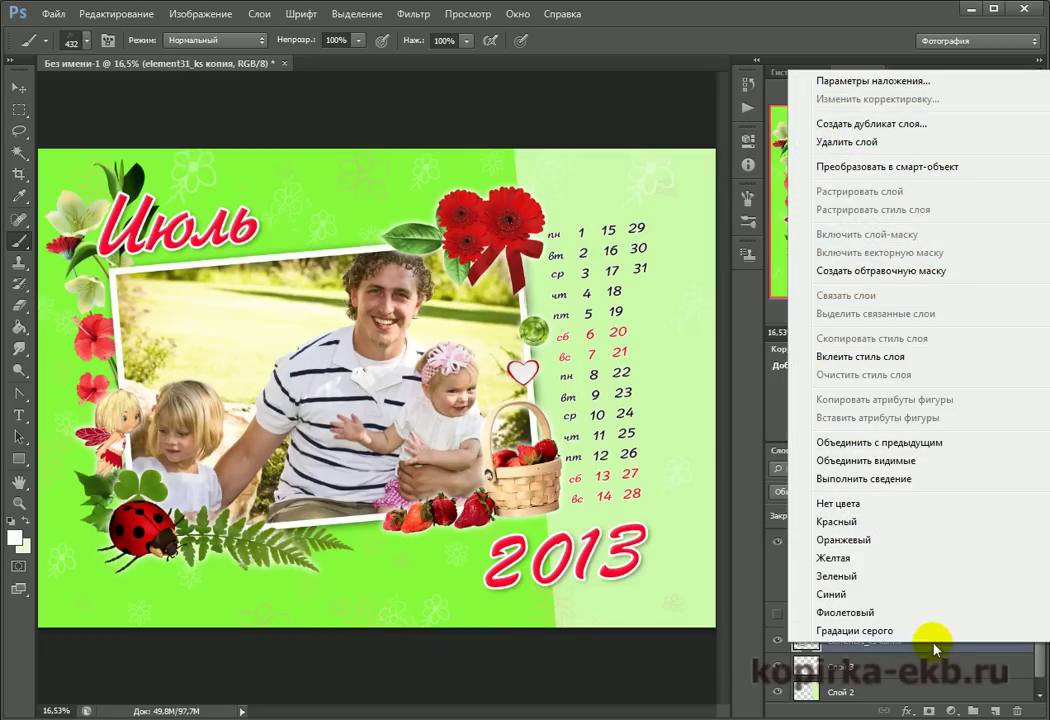
{"action": "left_click", "coordinate": [872, 357]}
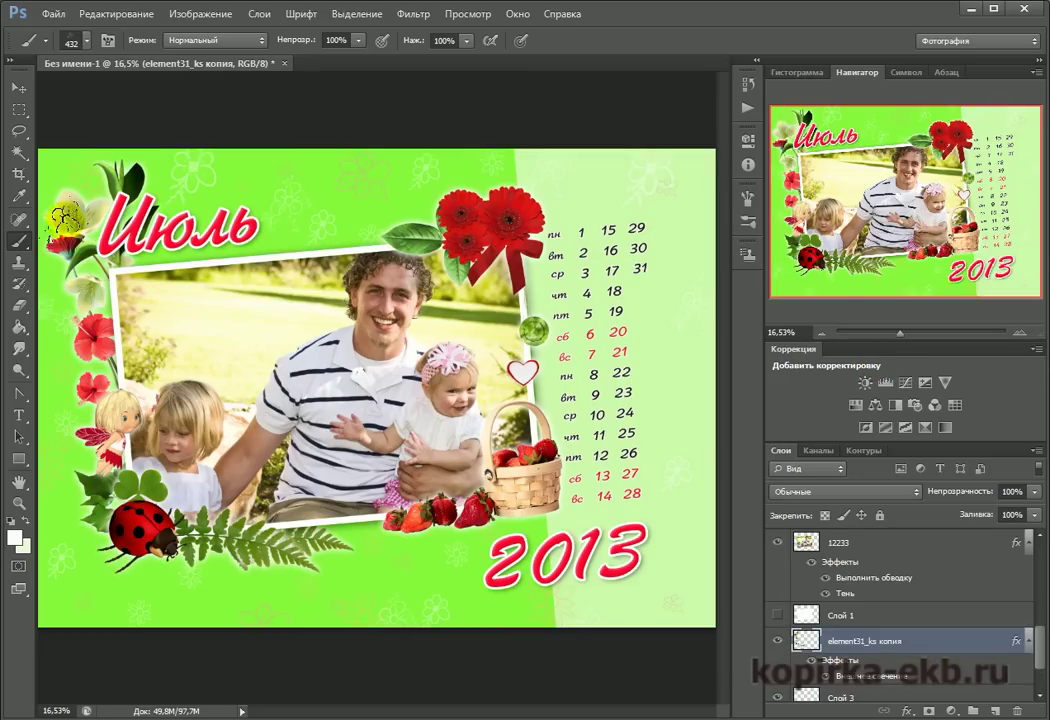
Paste the copied outer glow style onto the background flower pattern layer Слой 3
{"action": "left_click_drag", "start_coordinate": [1041, 645], "coordinate": [1041, 678]}
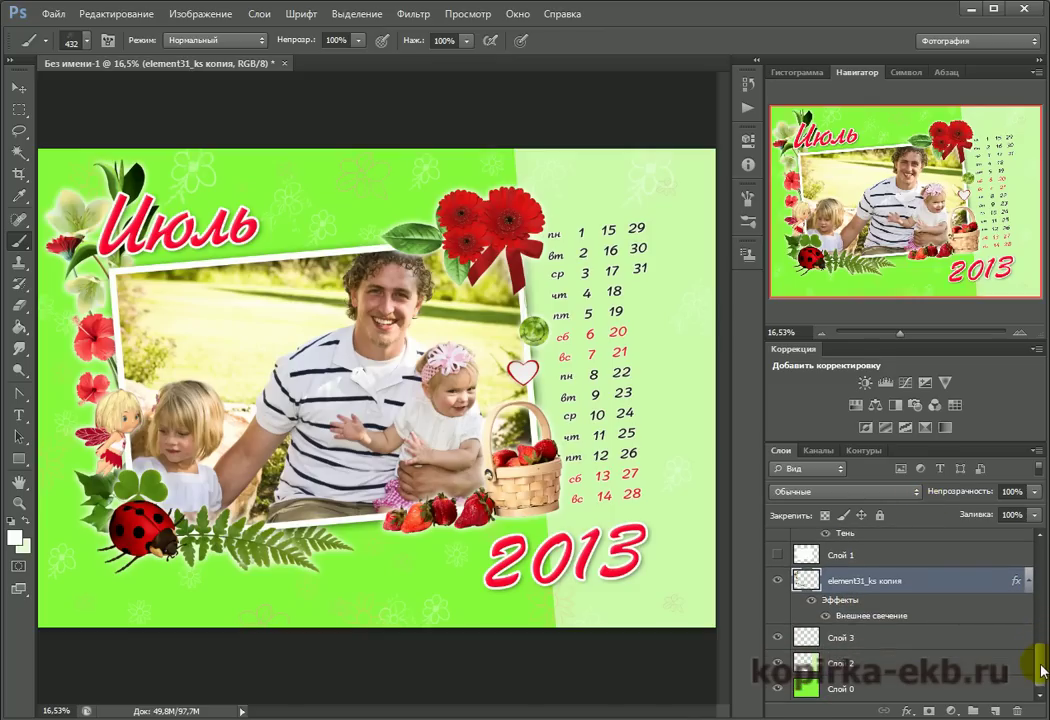
{"action": "left_click", "coordinate": [885, 643]}
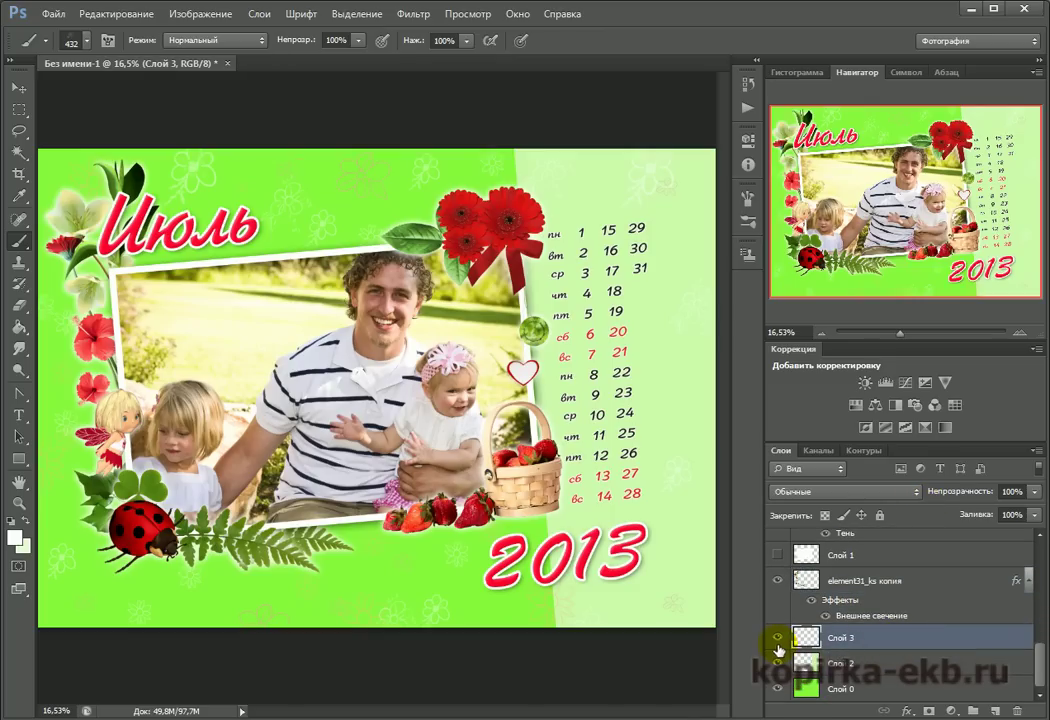
{"action": "left_click", "coordinate": [778, 638]}
{"action": "left_click", "coordinate": [778, 638]}
{"action": "right_click", "coordinate": [892, 641]}
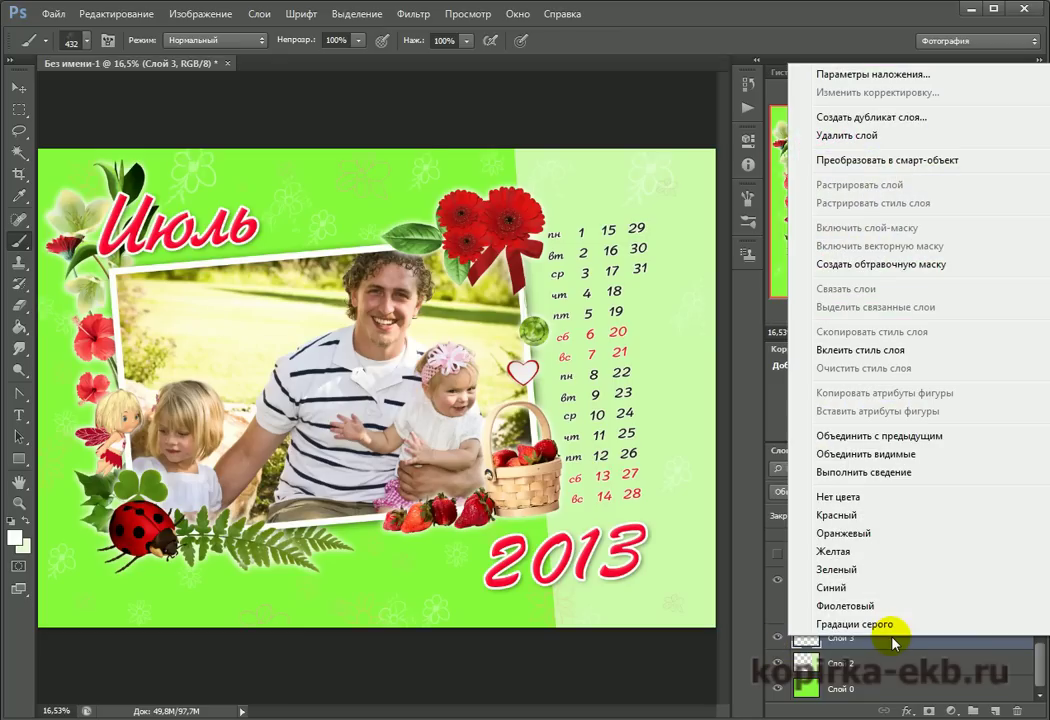
{"action": "left_click", "coordinate": [884, 349]}
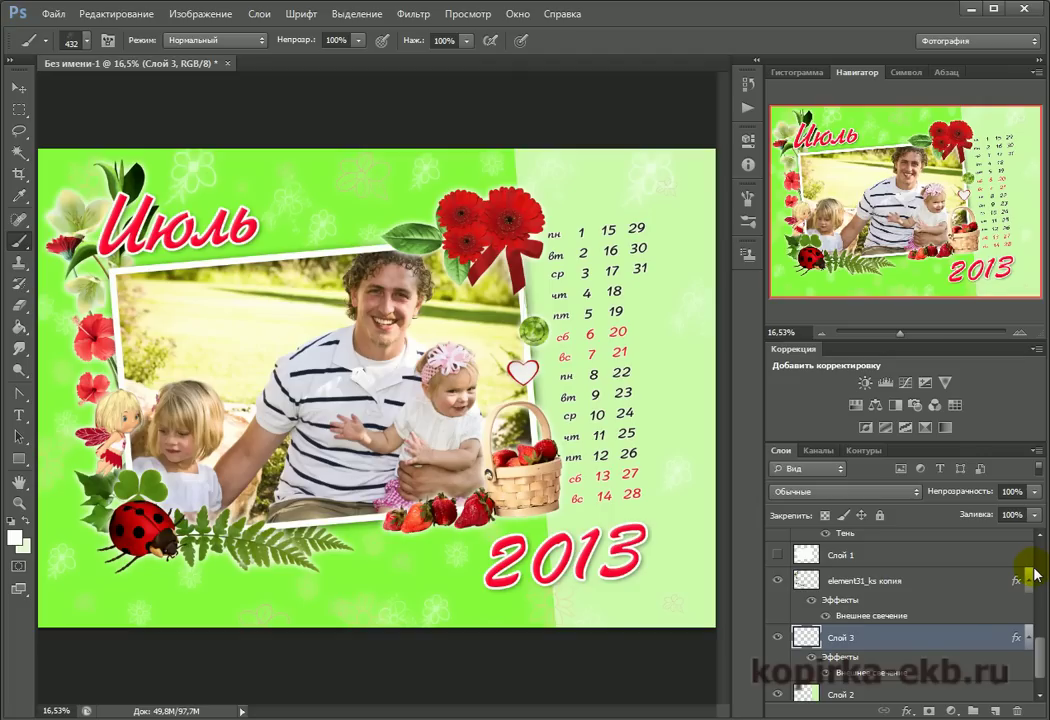
{"action": "left_click_drag", "start_coordinate": [899, 334], "coordinate": [899, 337]}
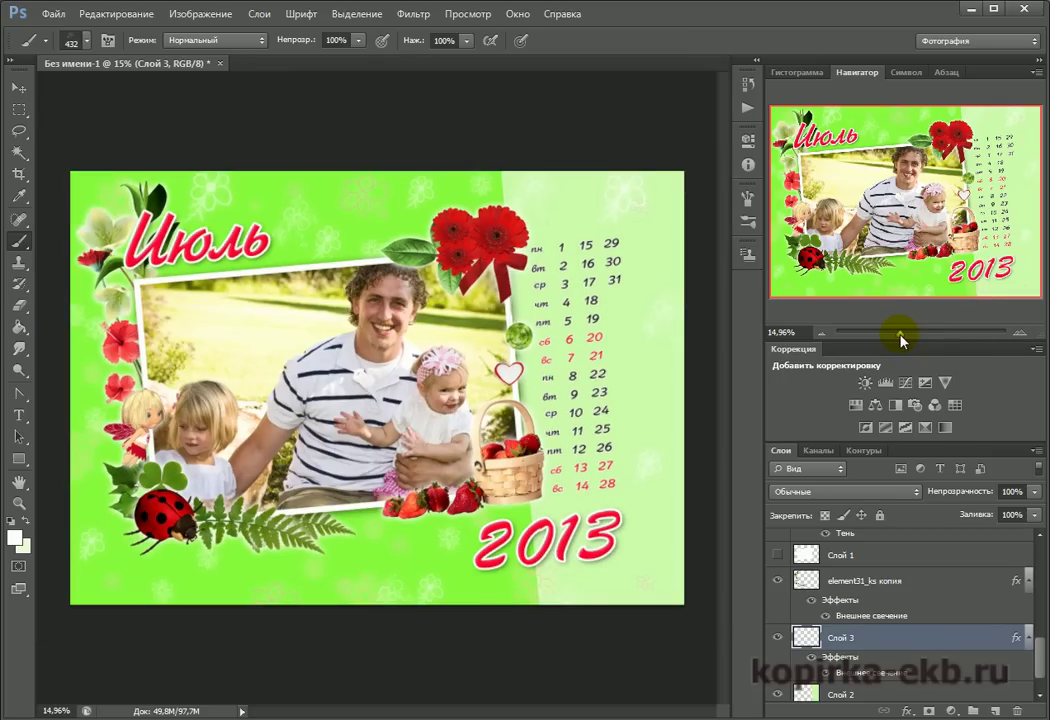